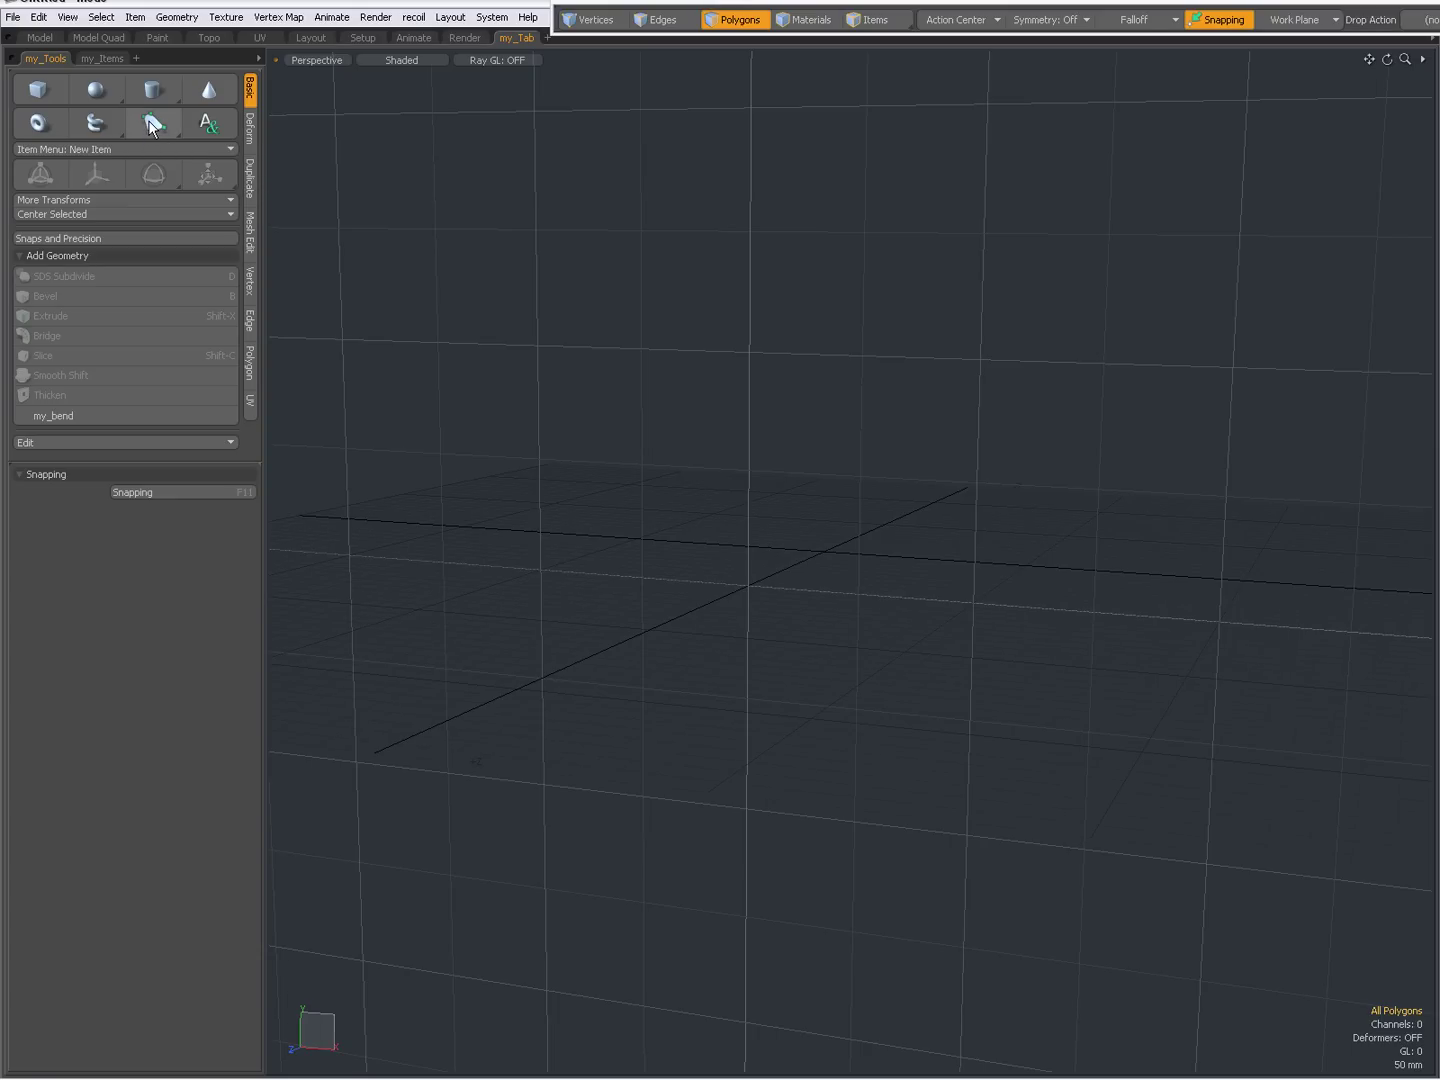
Activate the Pen tool with its type set to Lines and turn snapping off
click(155, 120)
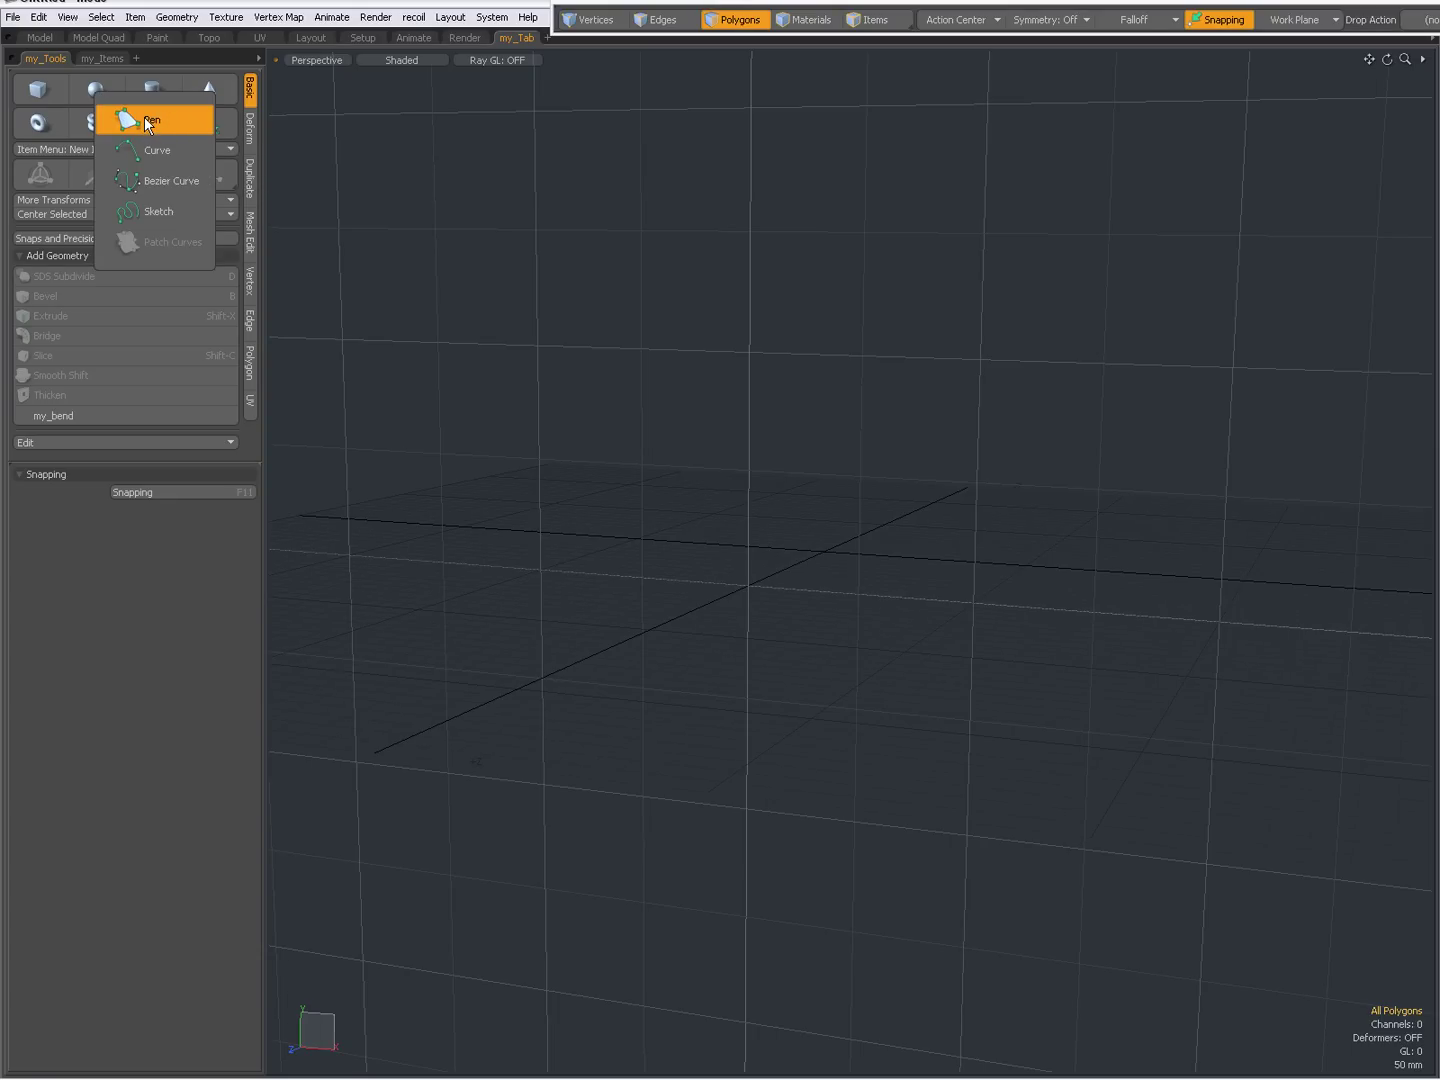
click(149, 118)
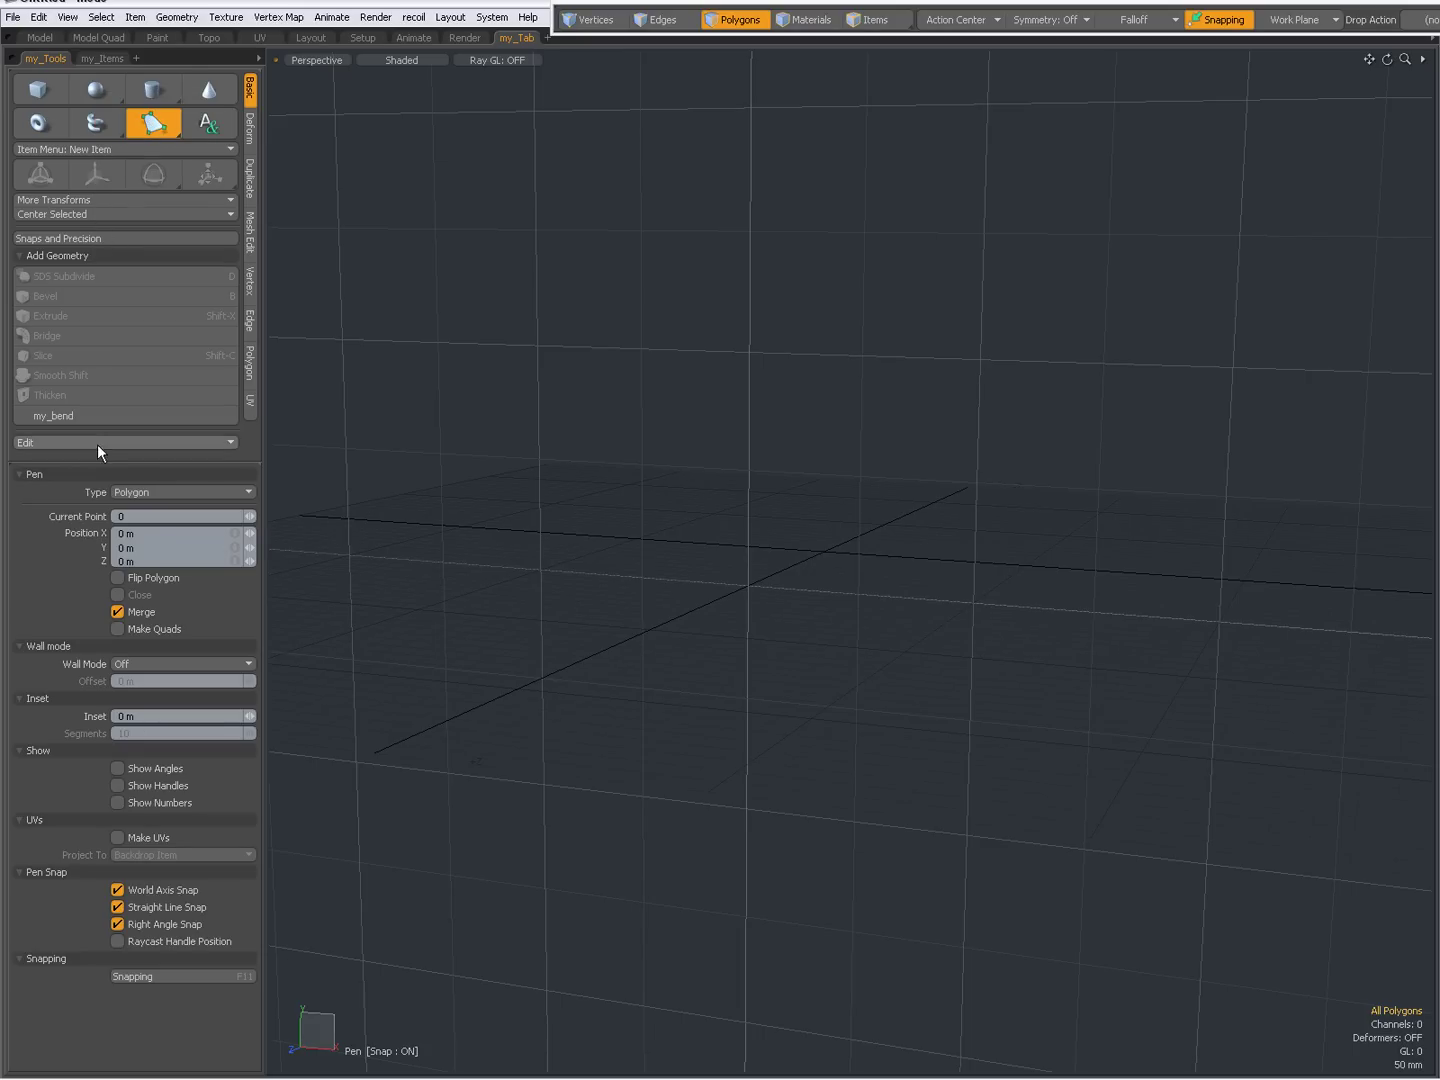
click(144, 493)
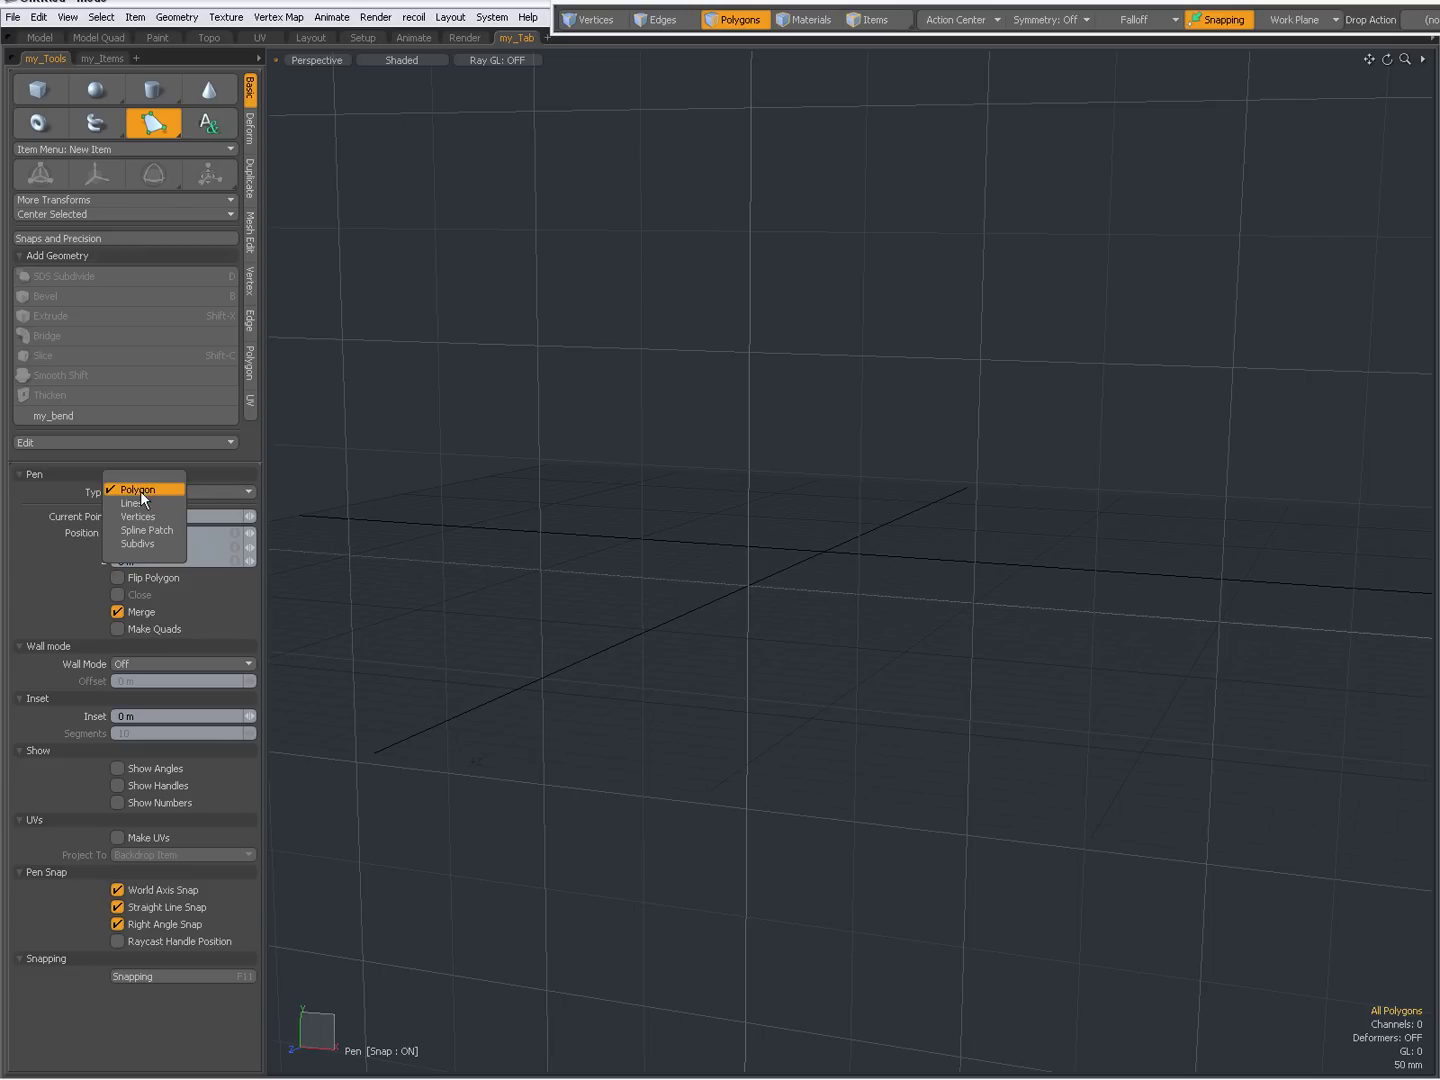
click(139, 502)
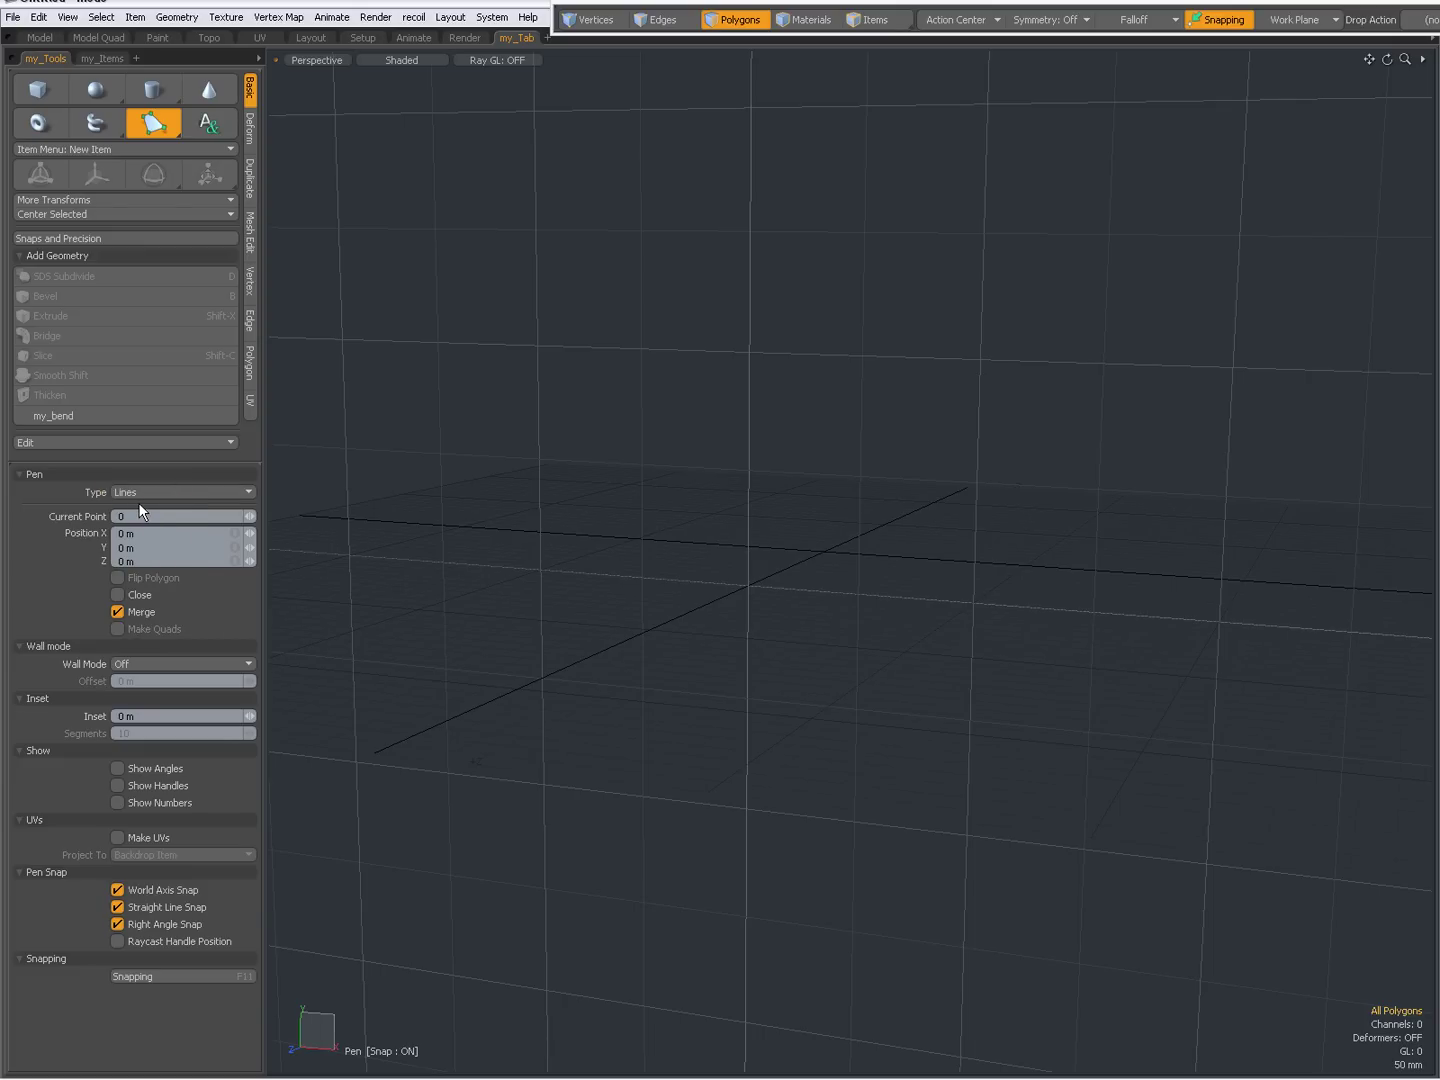
mouse_move(532, 626)
alt+mouse_down()
mouse_move(574, 634)
mouse_move(518, 607)
alt+mouse_up()
alt+shift+drag(604, 537, 563, 585)
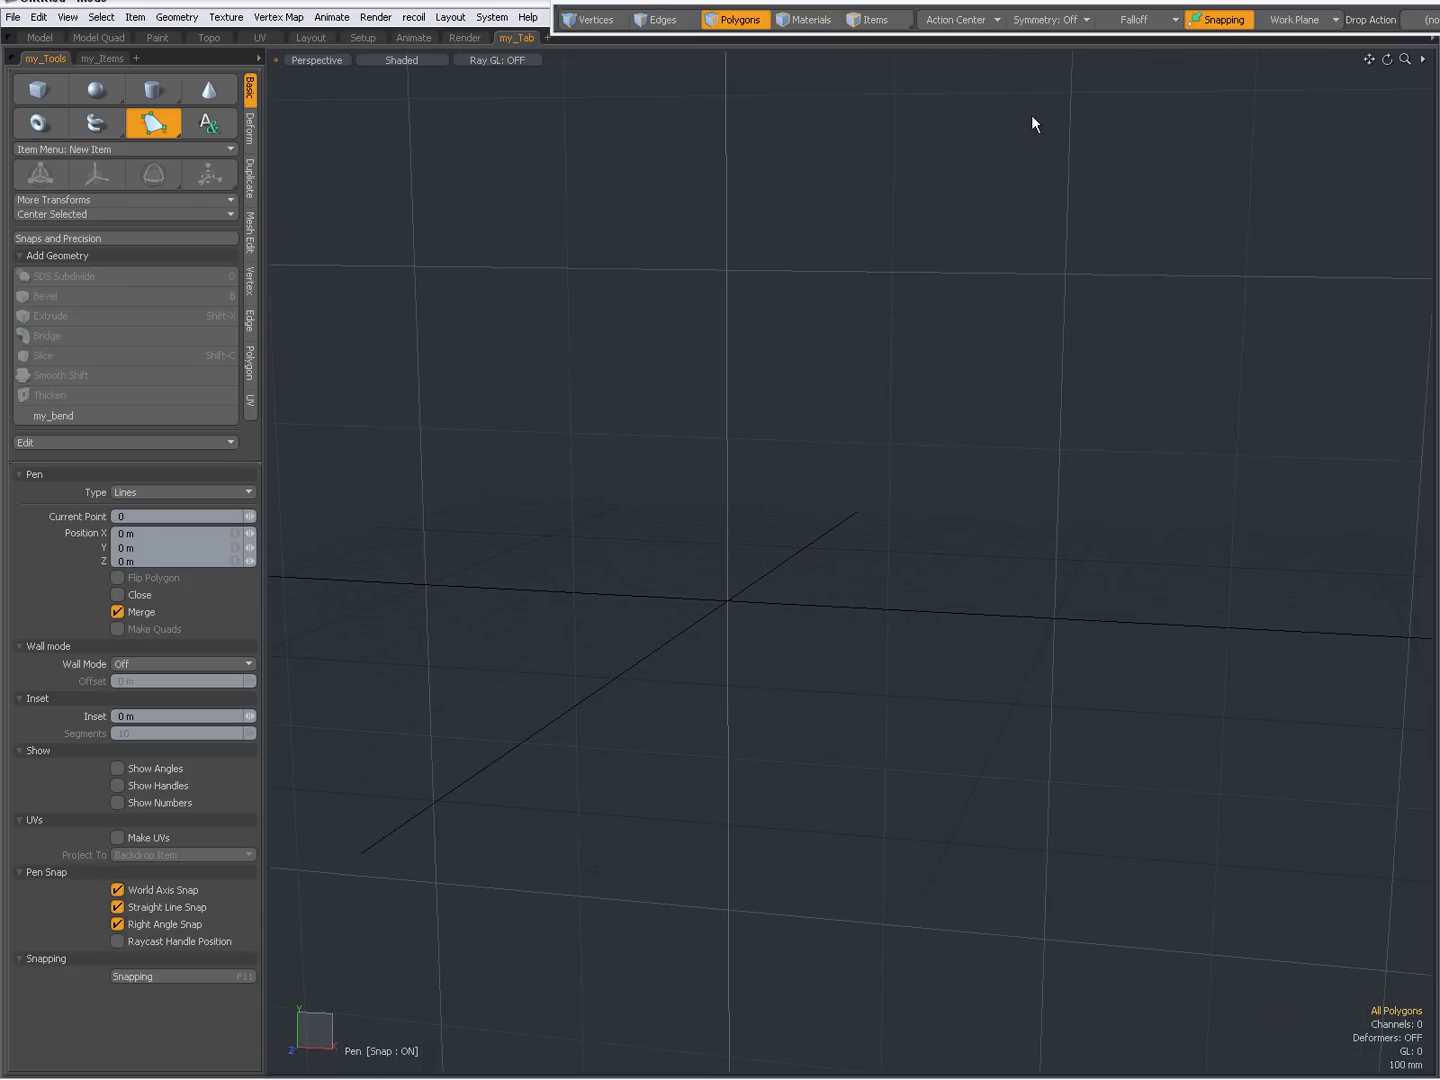
click(1218, 25)
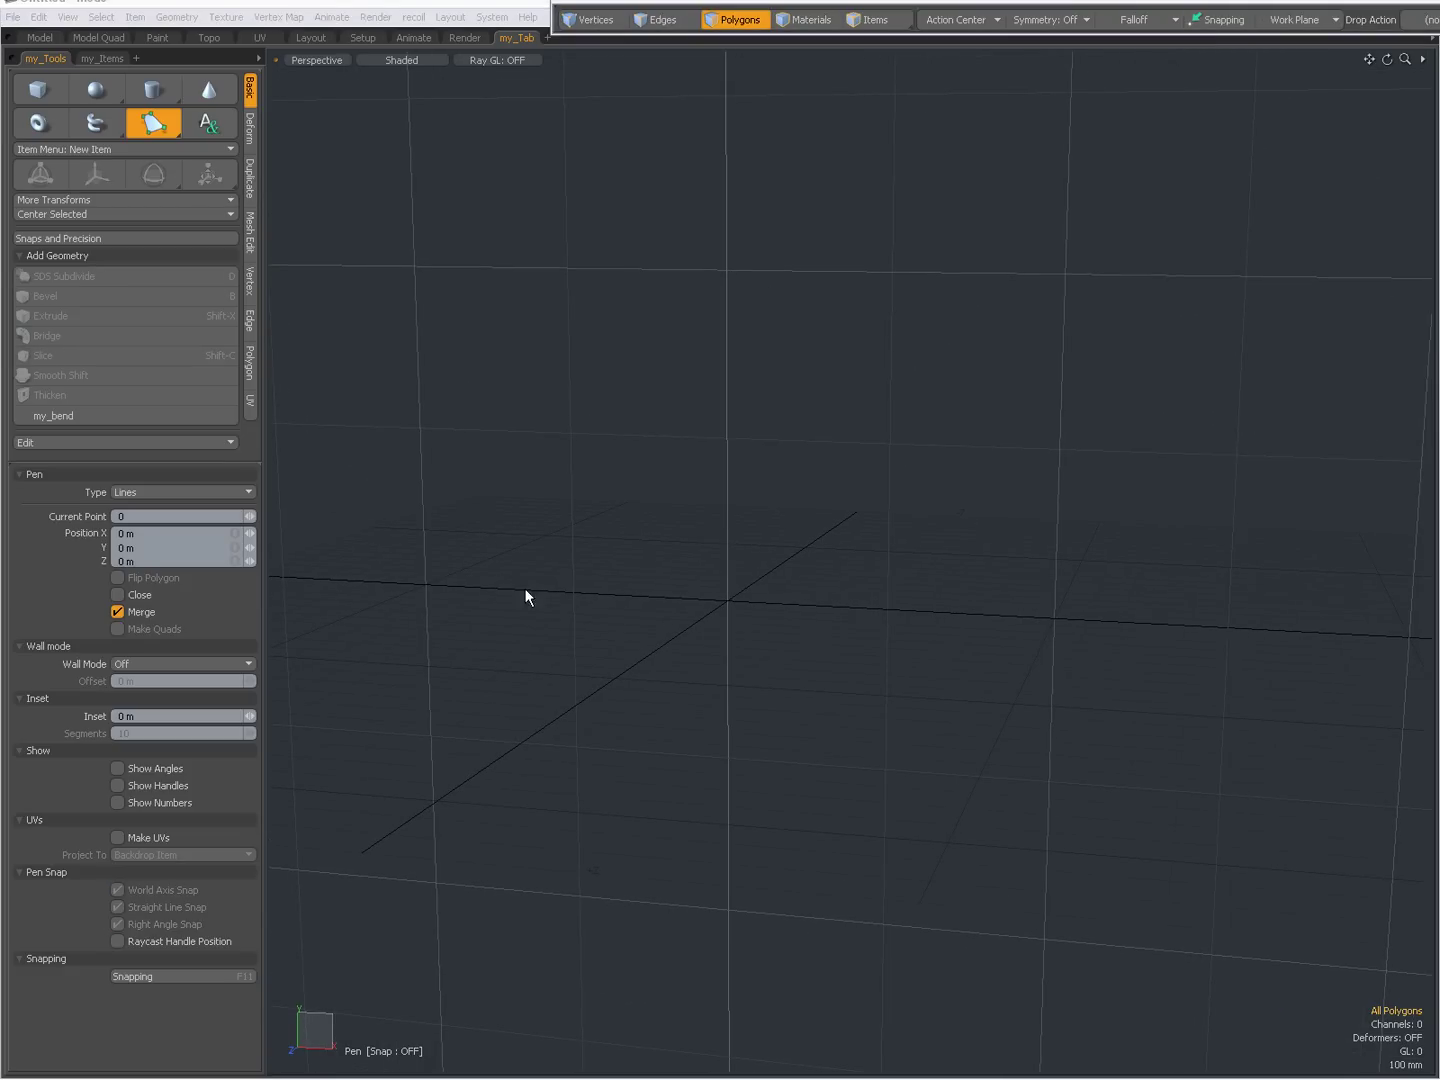
Draw an open, wavy ten-point line through the origin area, ending at about X 1.44 m, Y 290 mm, and drop the Pen tool
click(441, 493)
click(502, 418)
click(647, 459)
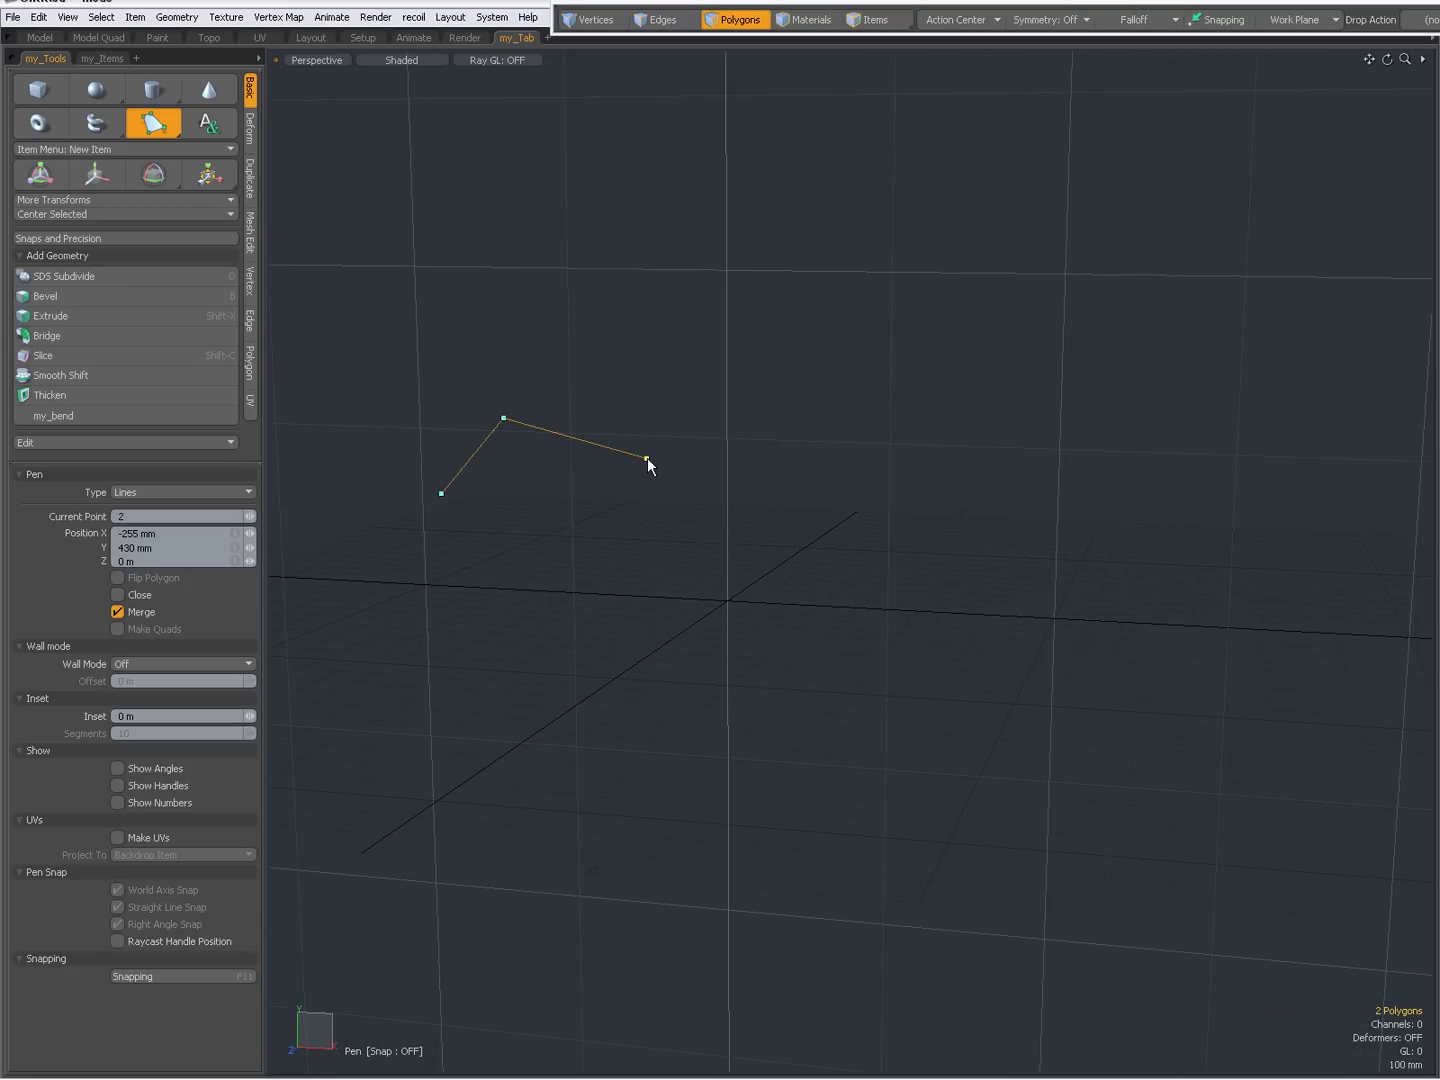
click(692, 574)
click(774, 632)
click(882, 585)
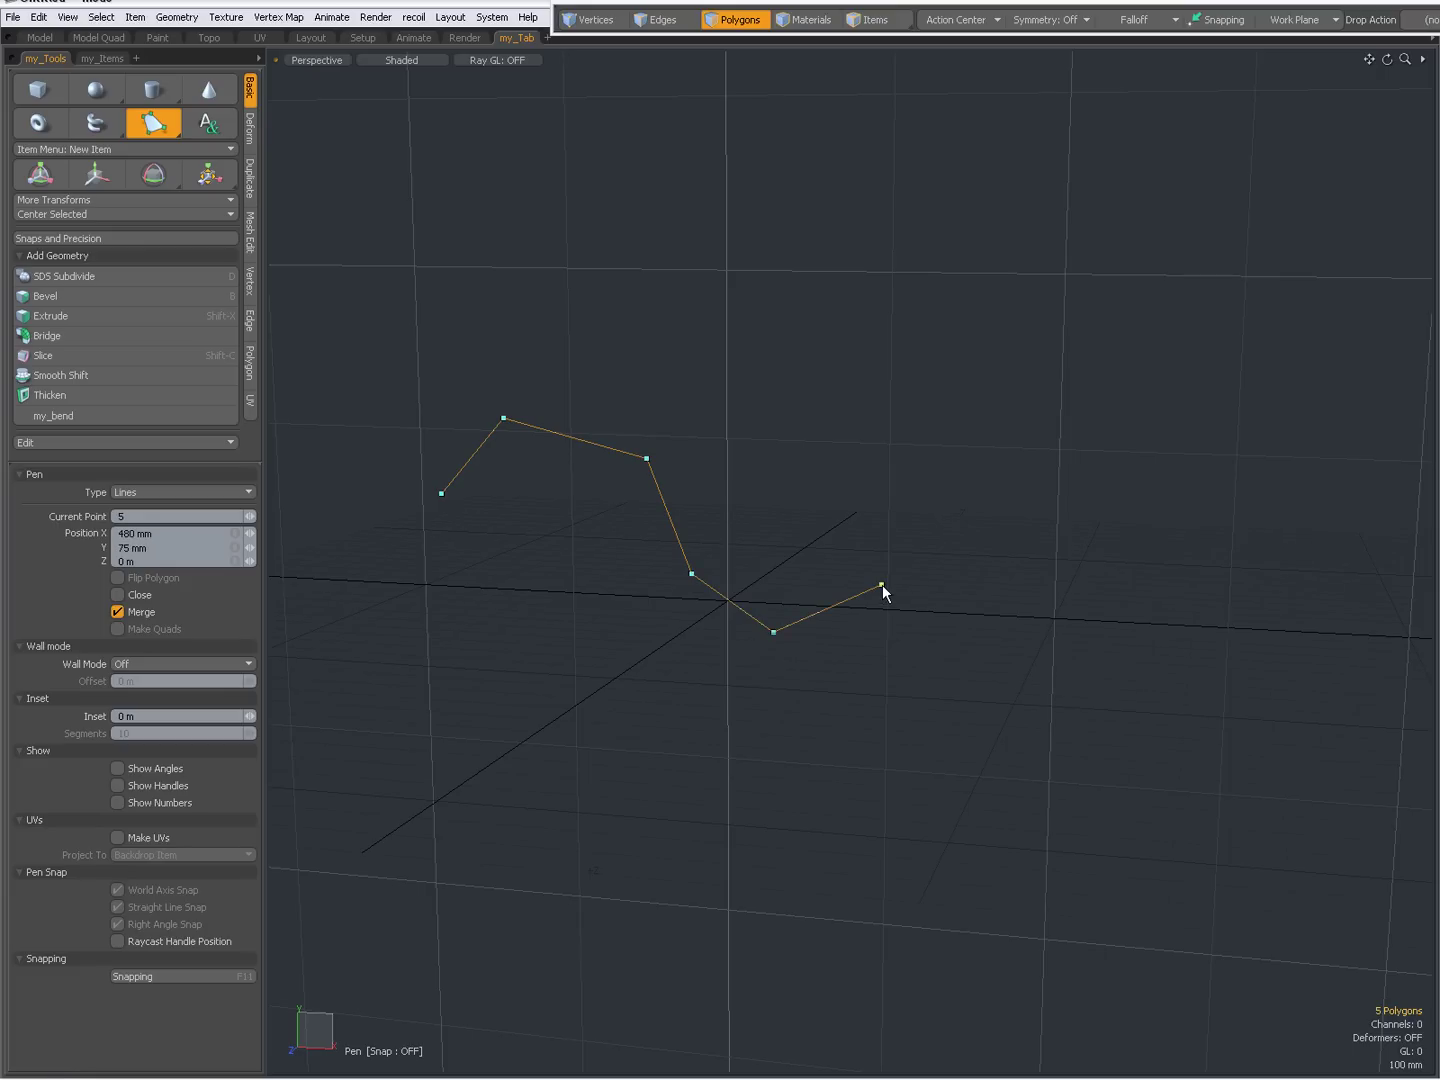
click(908, 461)
click(972, 360)
click(1128, 382)
click(1212, 528)
key(q)
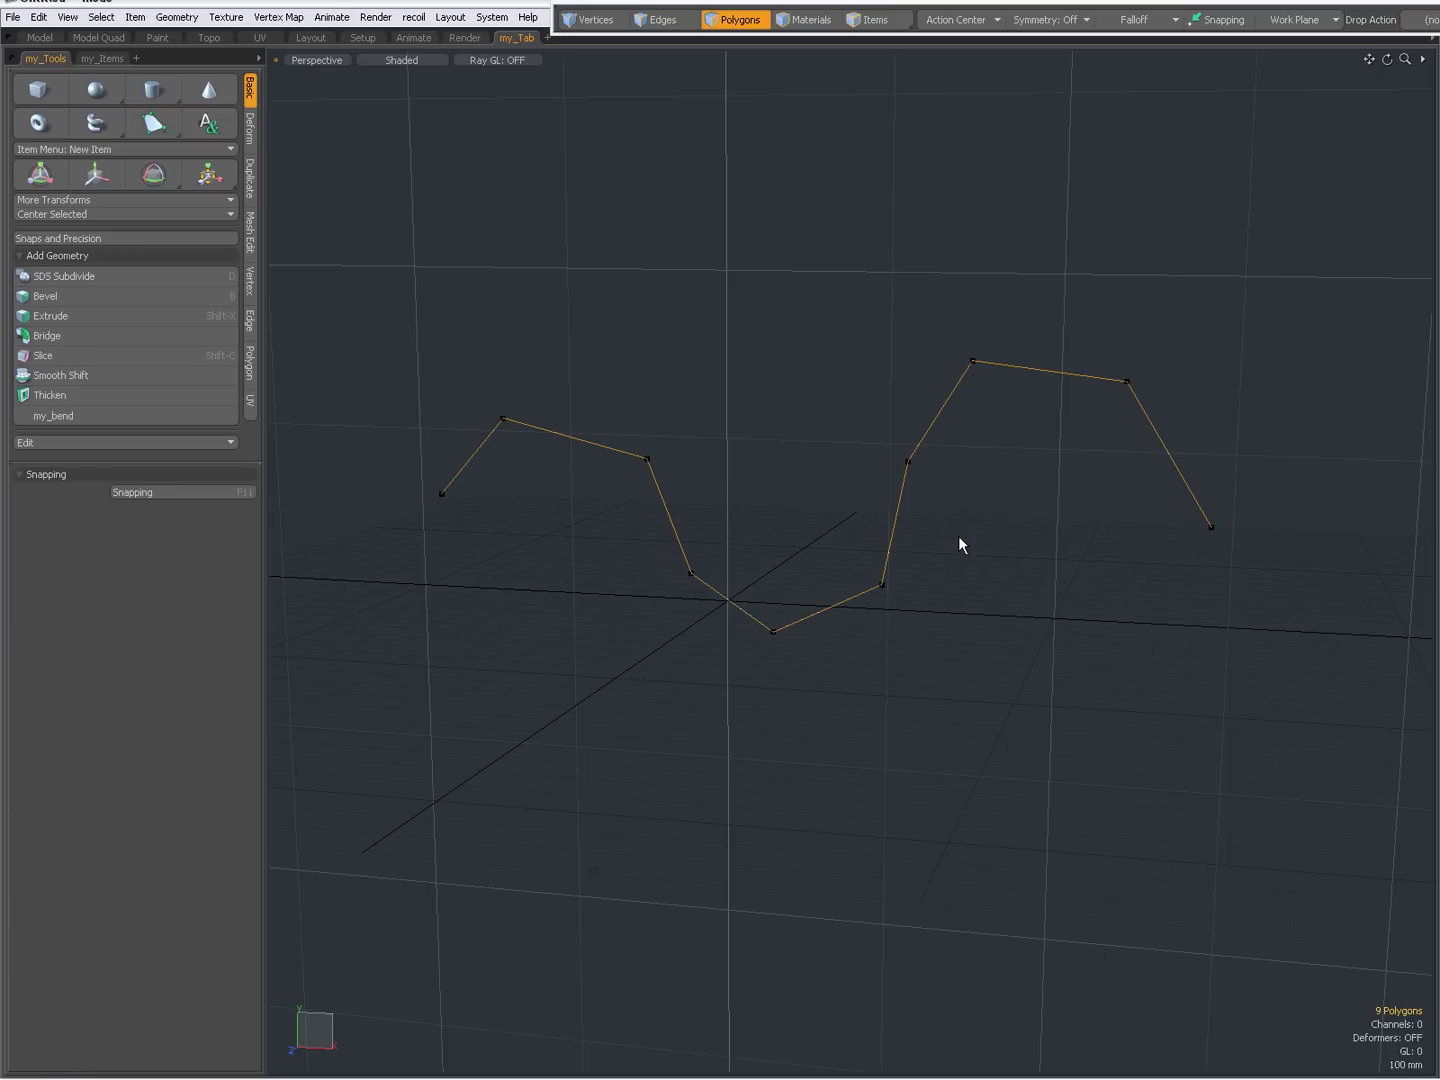
Select the segments of the wavy line's higher arch as polygons, then switch to edge selection
click(961, 536)
alt+drag(956, 623, 972, 549)
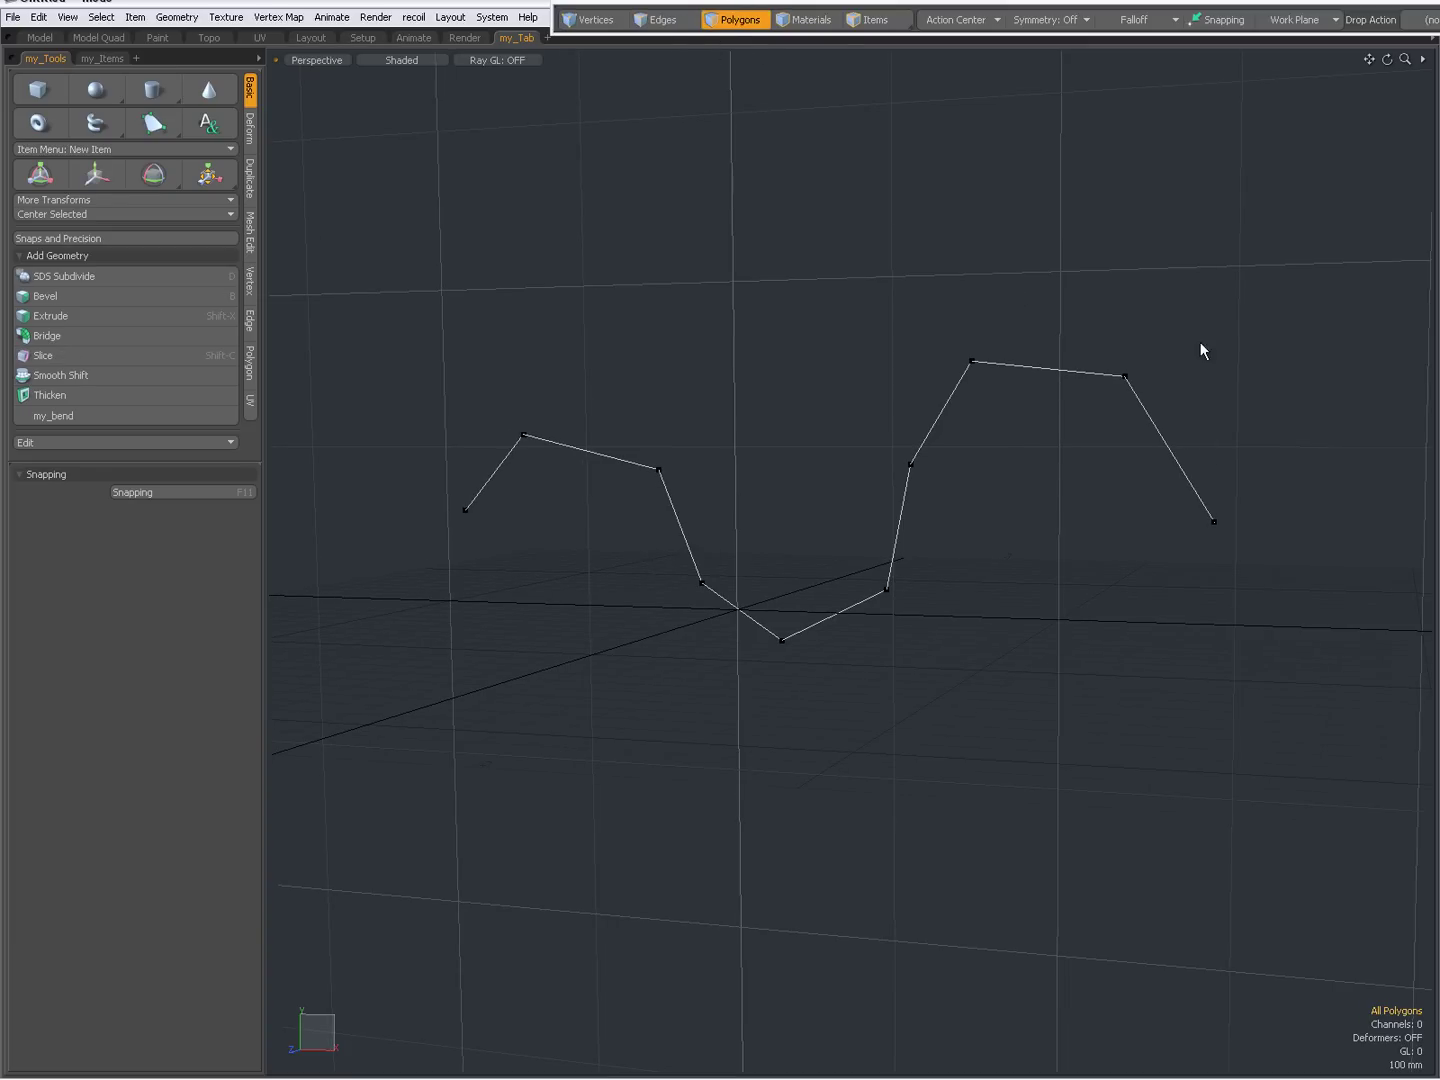
click(1150, 463)
shift+click(1048, 391)
key(1)
key(2)
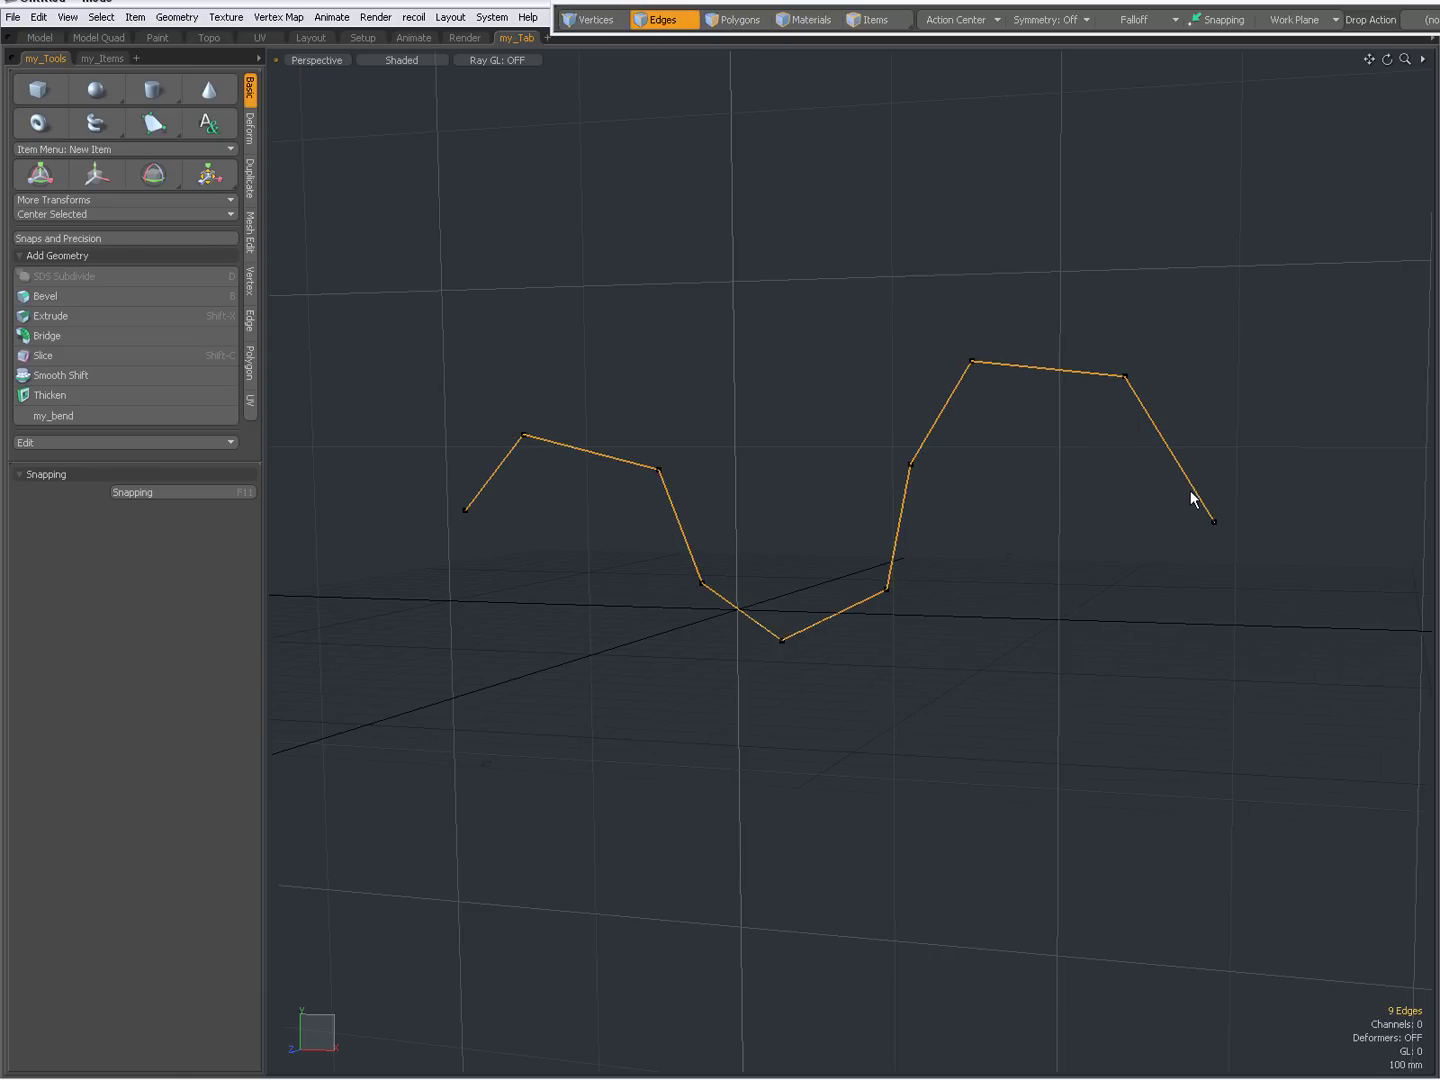
Extend all edges of the wavy line by about 705 mm along Z with Edge Extend
alt+drag(1193, 525, 958, 630)
key(shift+x)
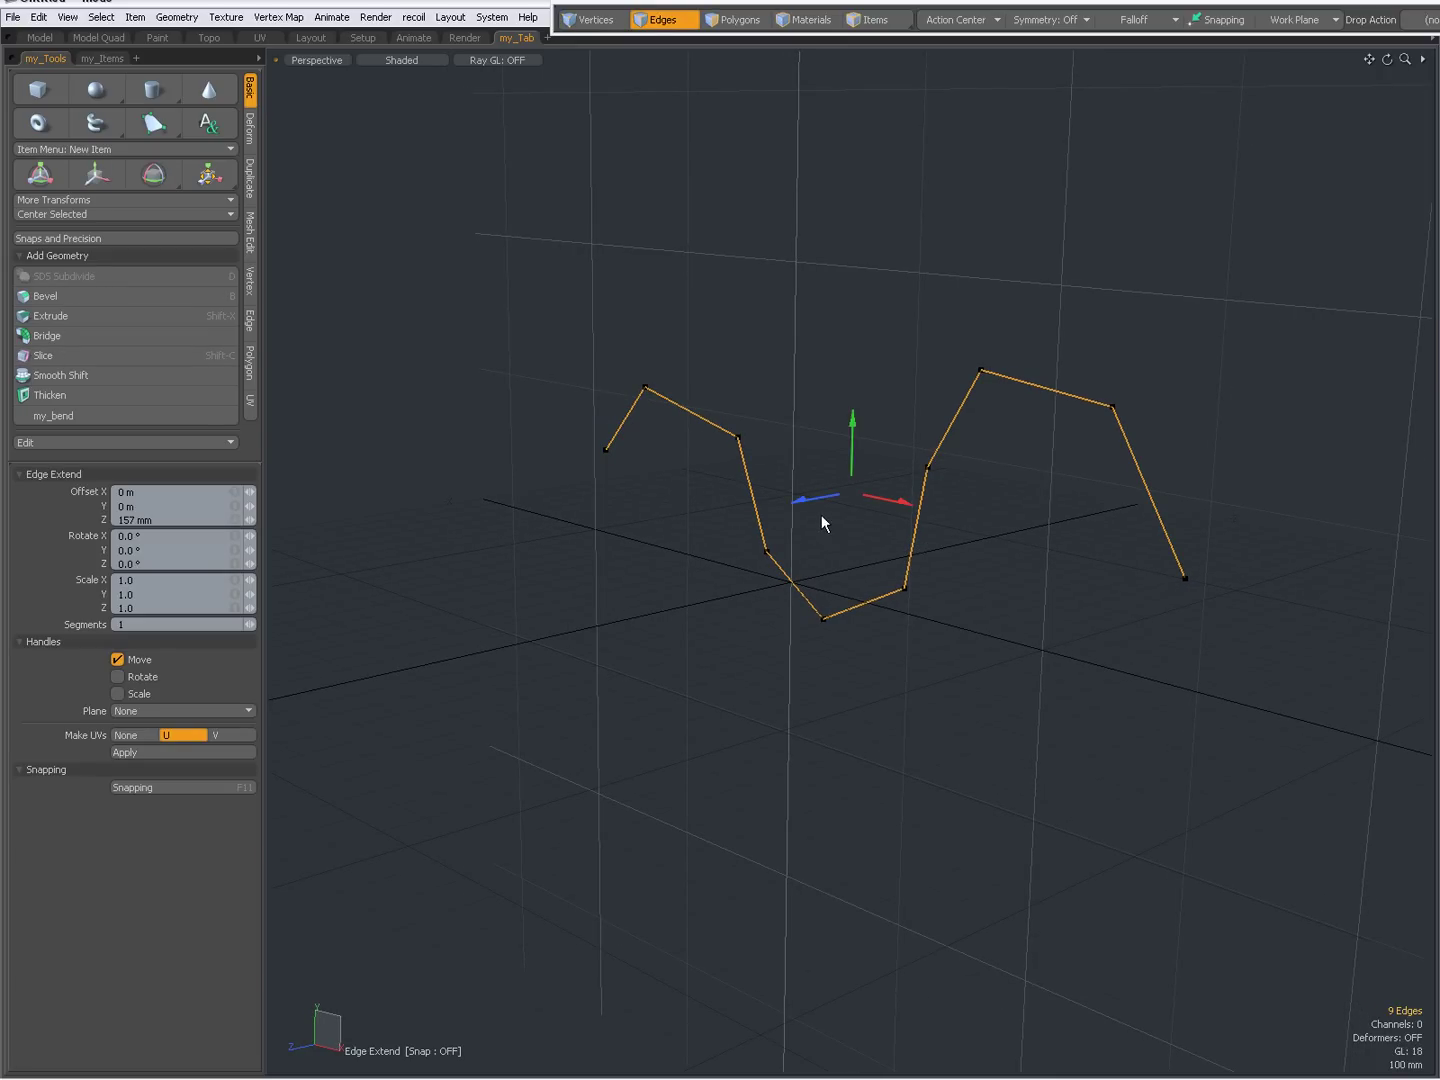
drag(818, 504, 679, 583)
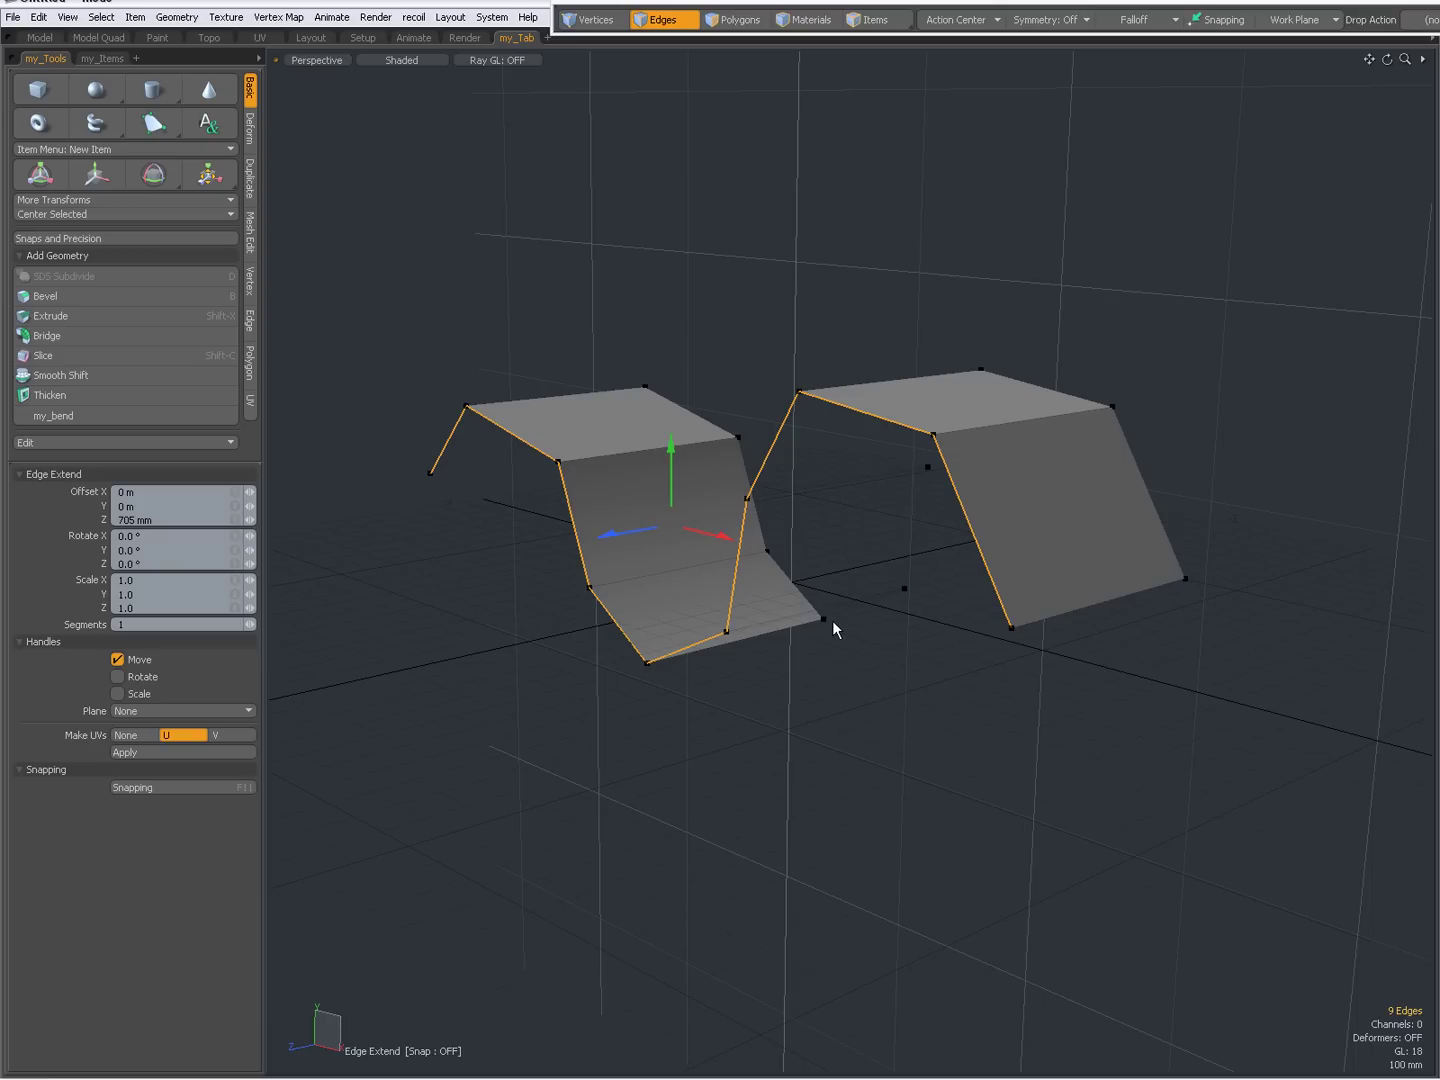
key(q)
key(Escape)
Undo the edge extension and clear the edge selection
alt+drag(726, 473, 1035, 544)
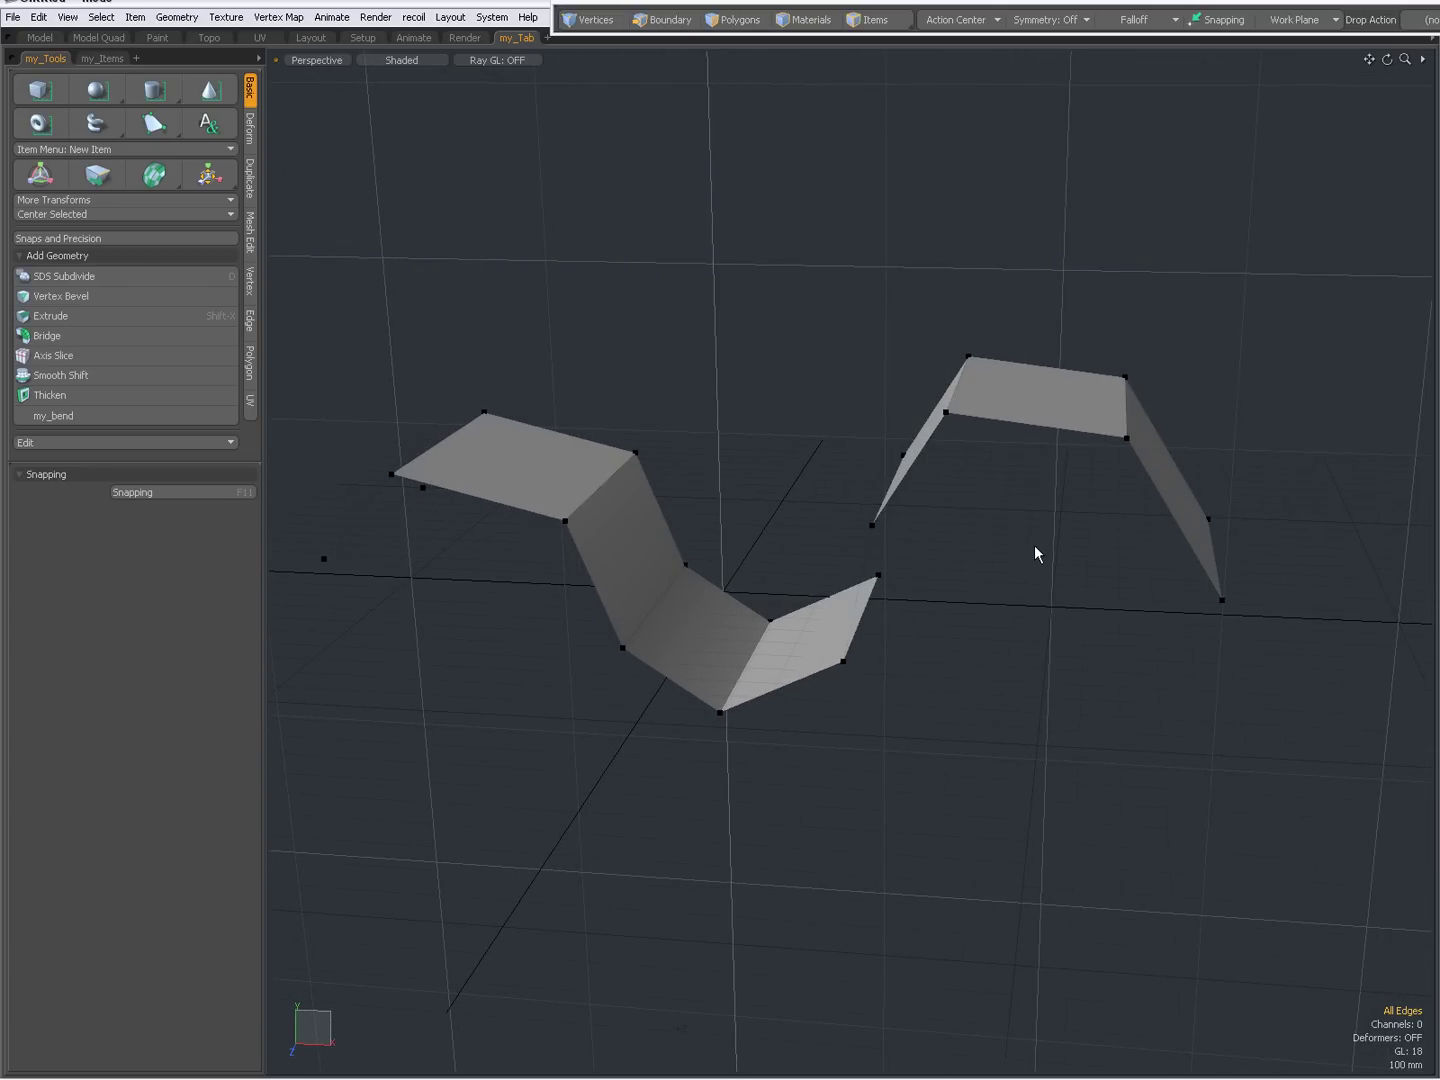
key(ctrl+z)
key(ctrl+z)
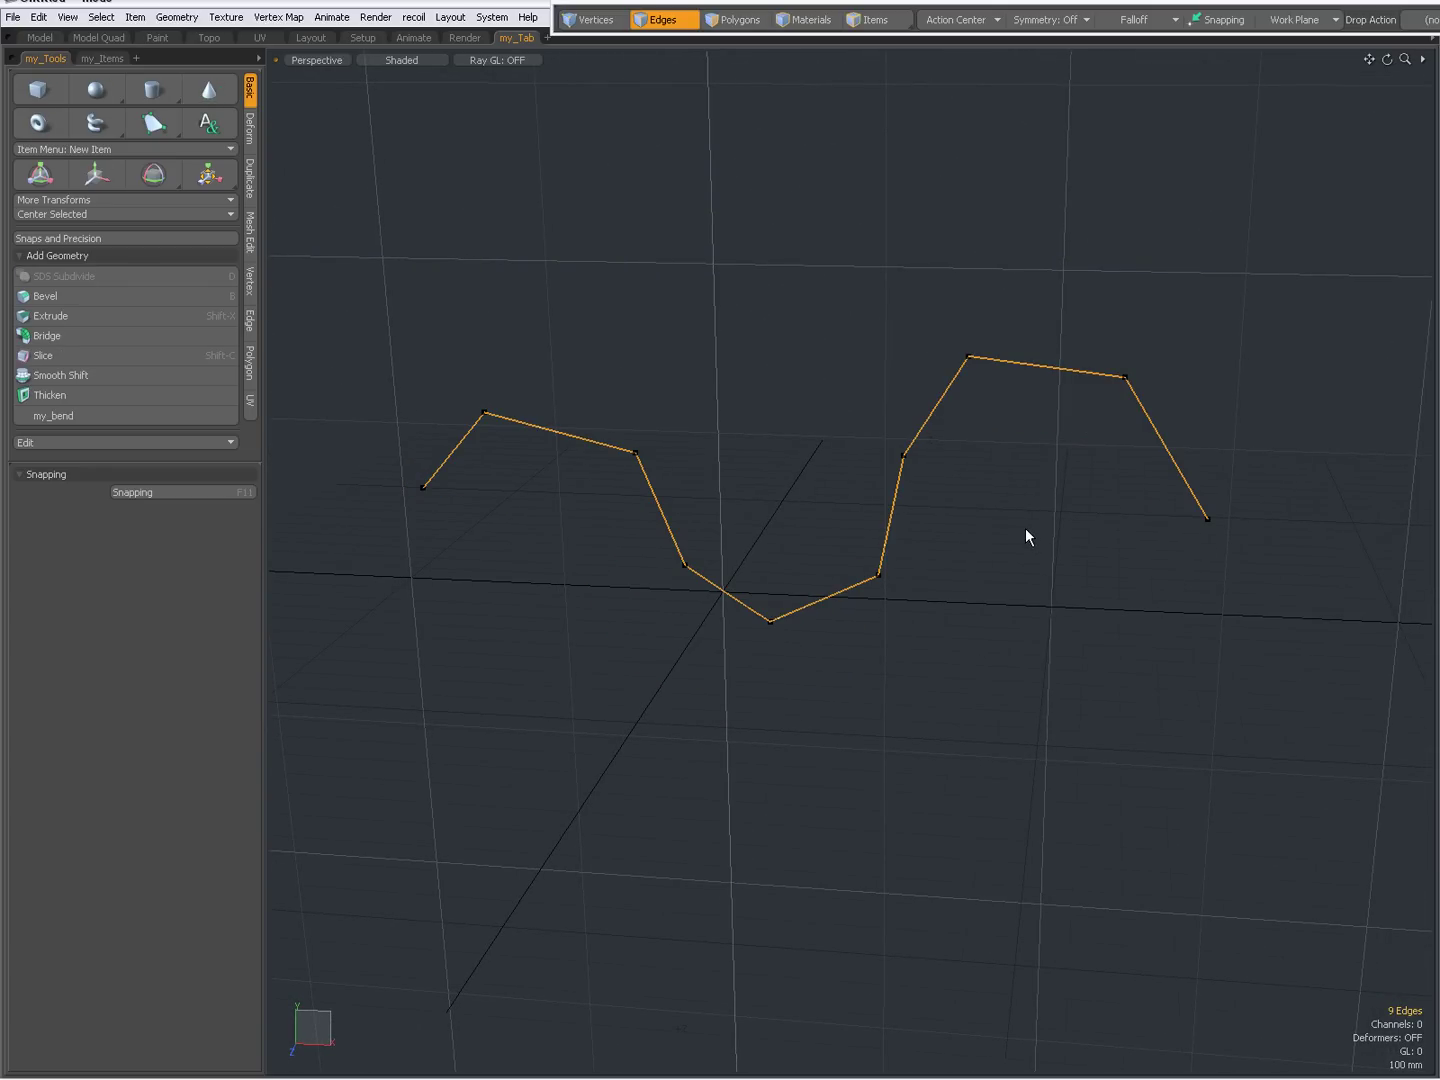
key(Escape)
alt+drag(790, 540, 772, 480)
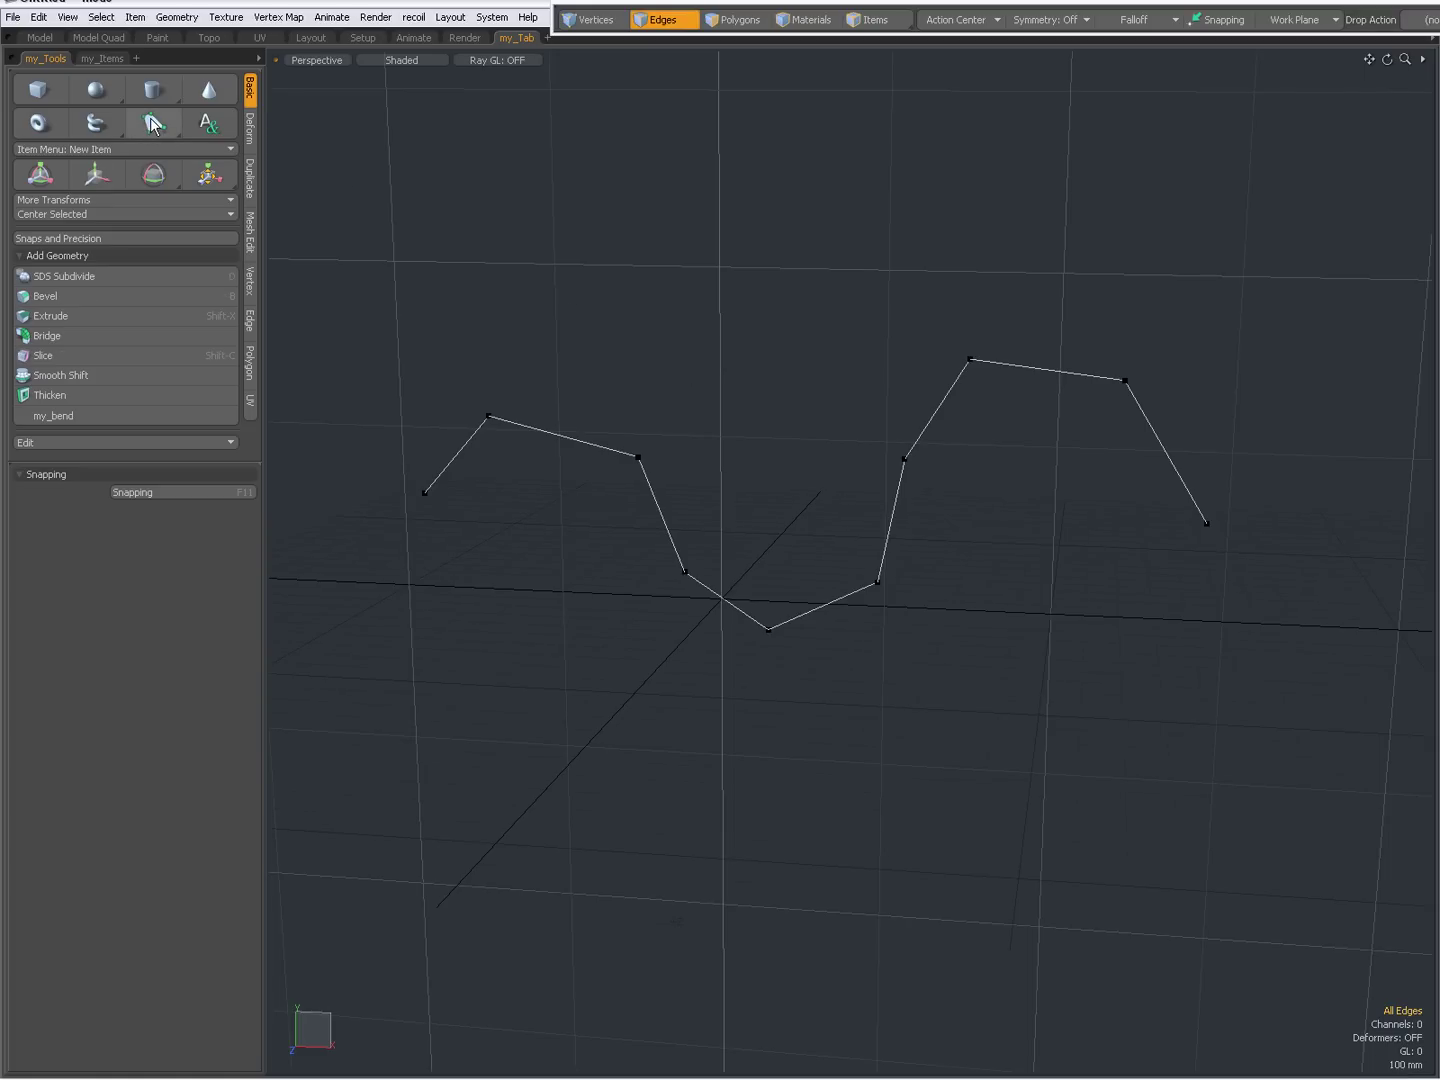
Draw a second, four-point Pen line above the first one, ending at about X -170 mm, Y 675 mm
click(152, 123)
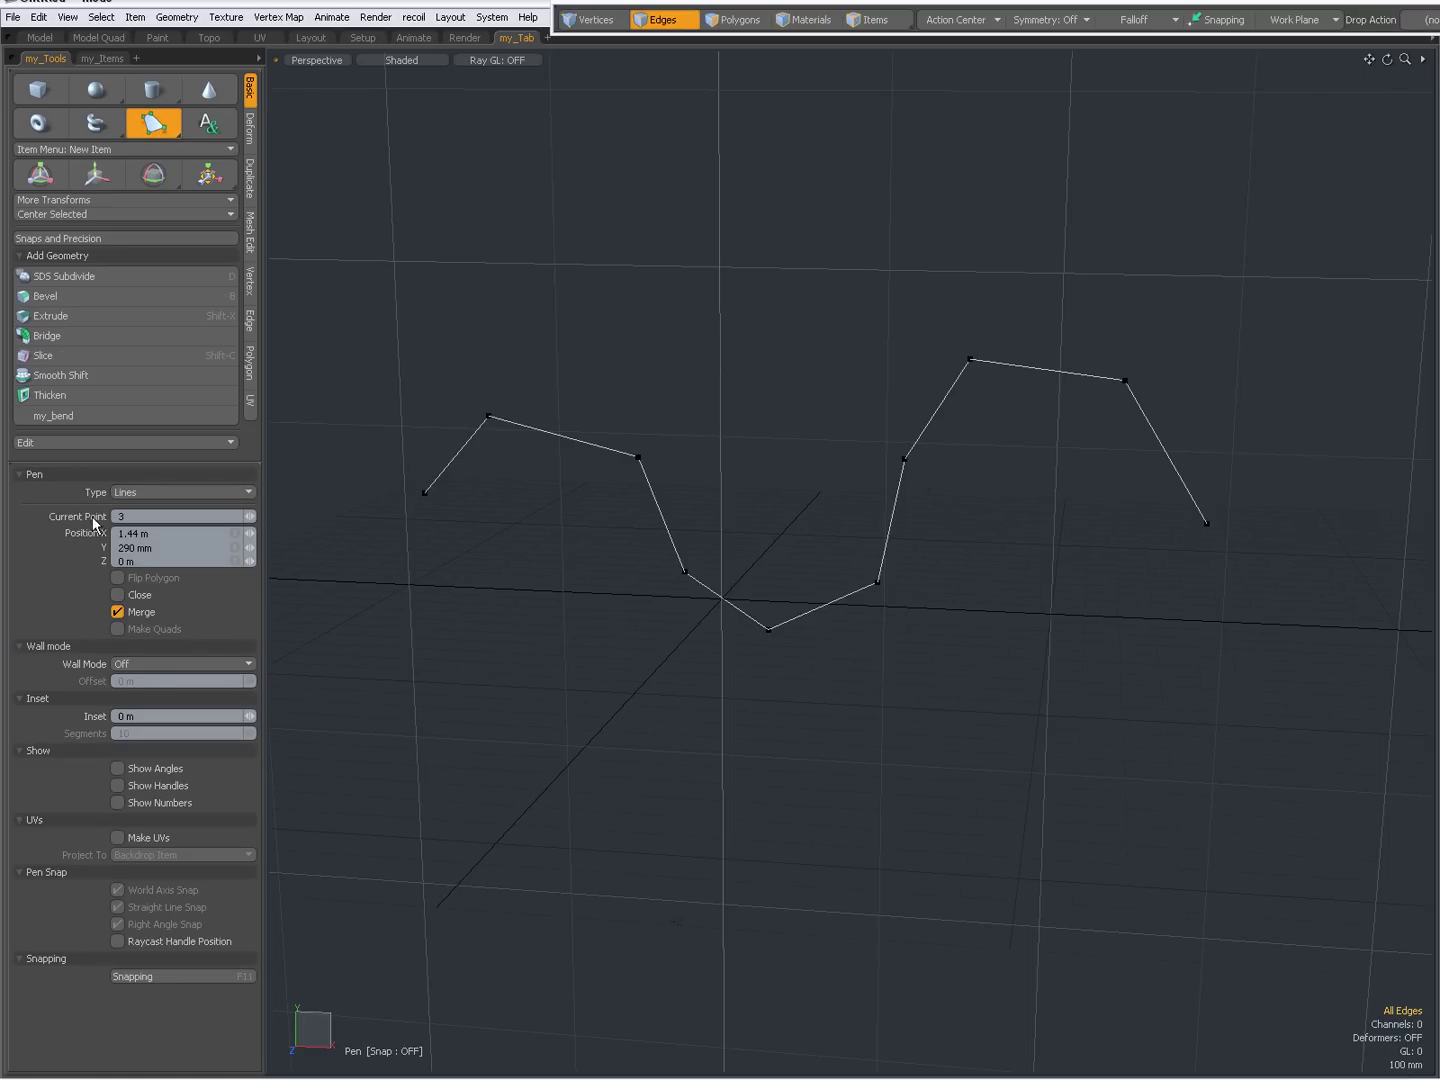
click(391, 392)
click(465, 327)
click(561, 335)
click(664, 376)
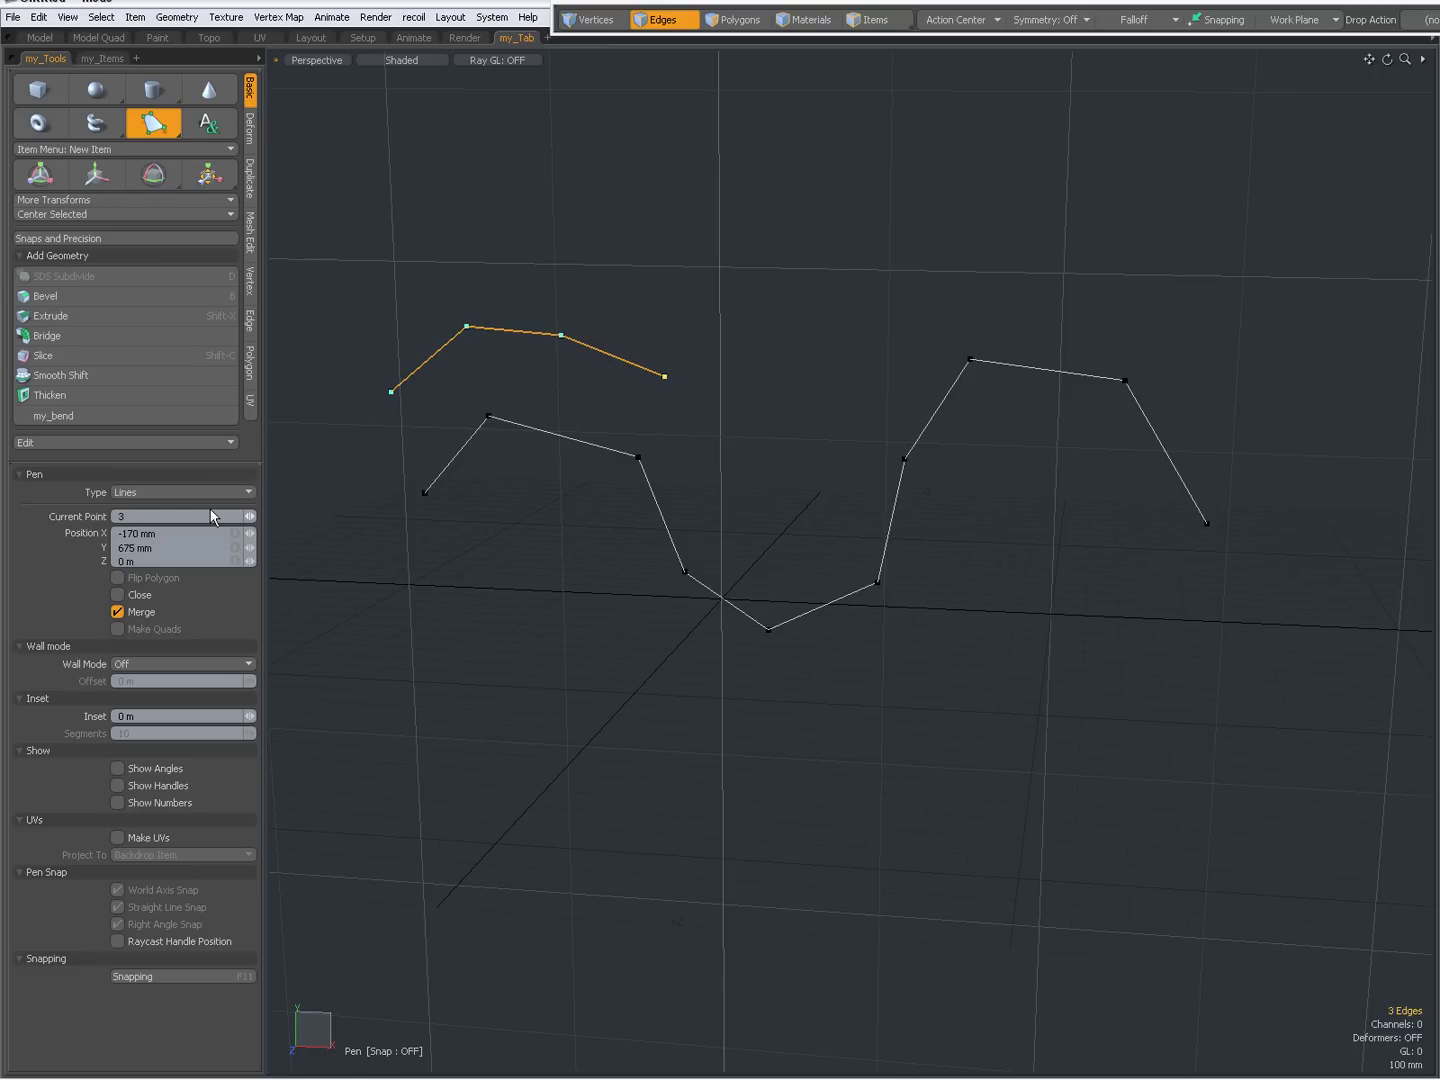
Try setting the X position of the new line's first point to 1 m, then undo that change
click(562, 336)
click(392, 393)
drag(391, 393, 389, 392)
text(1)
key(Return)
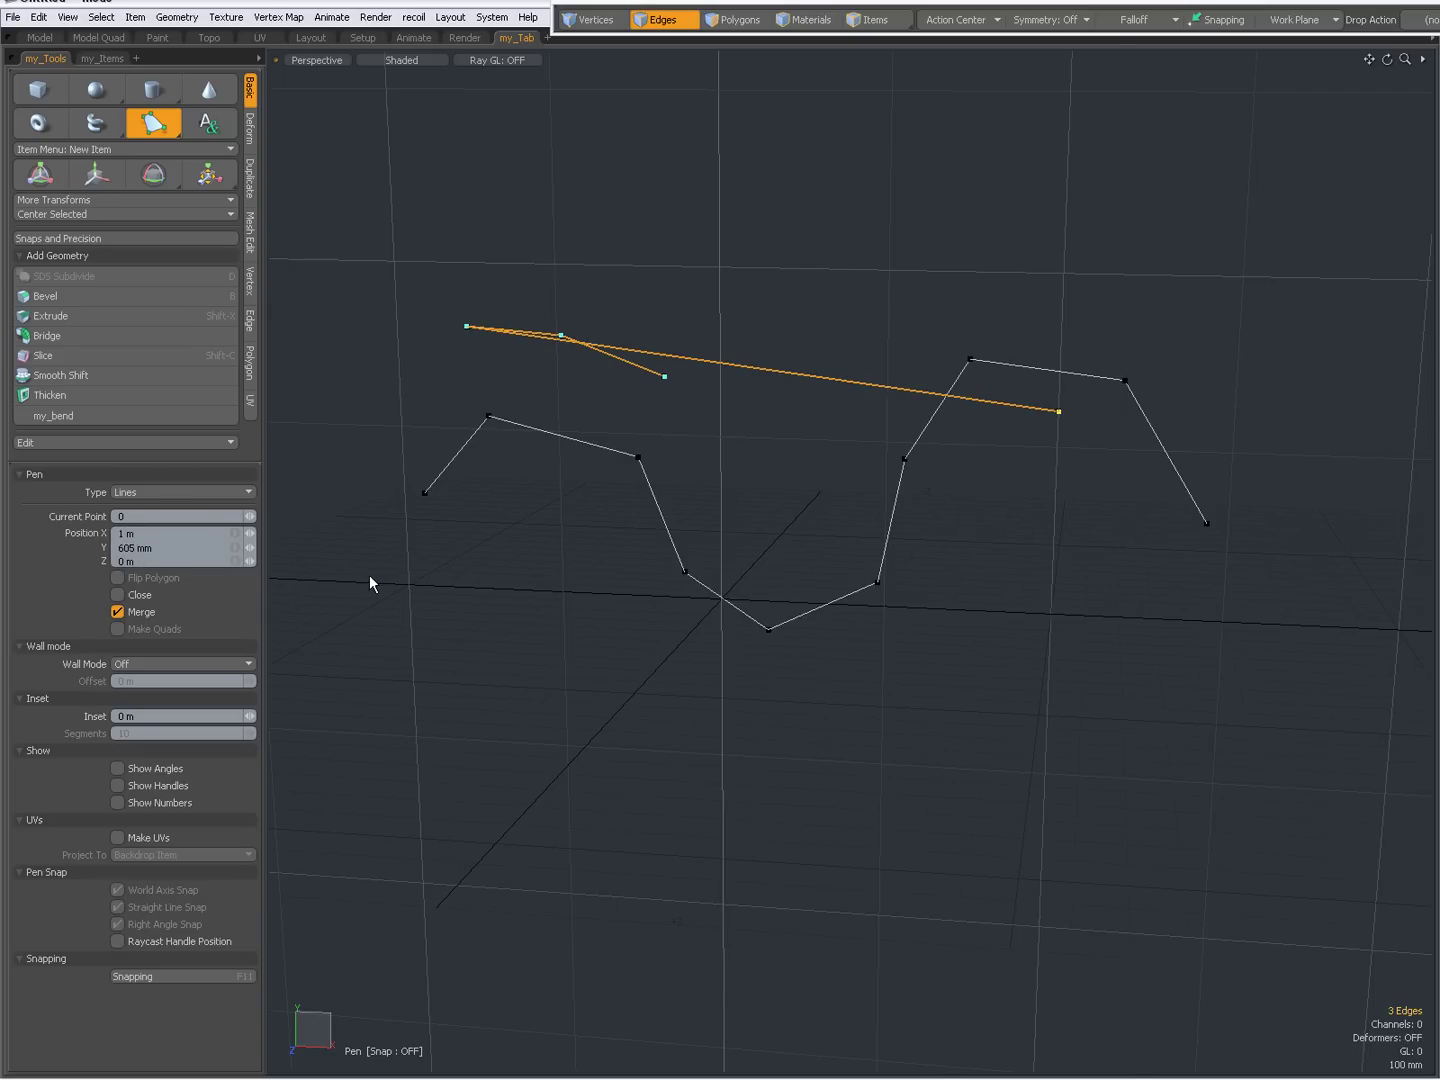
key(ctrl+z)
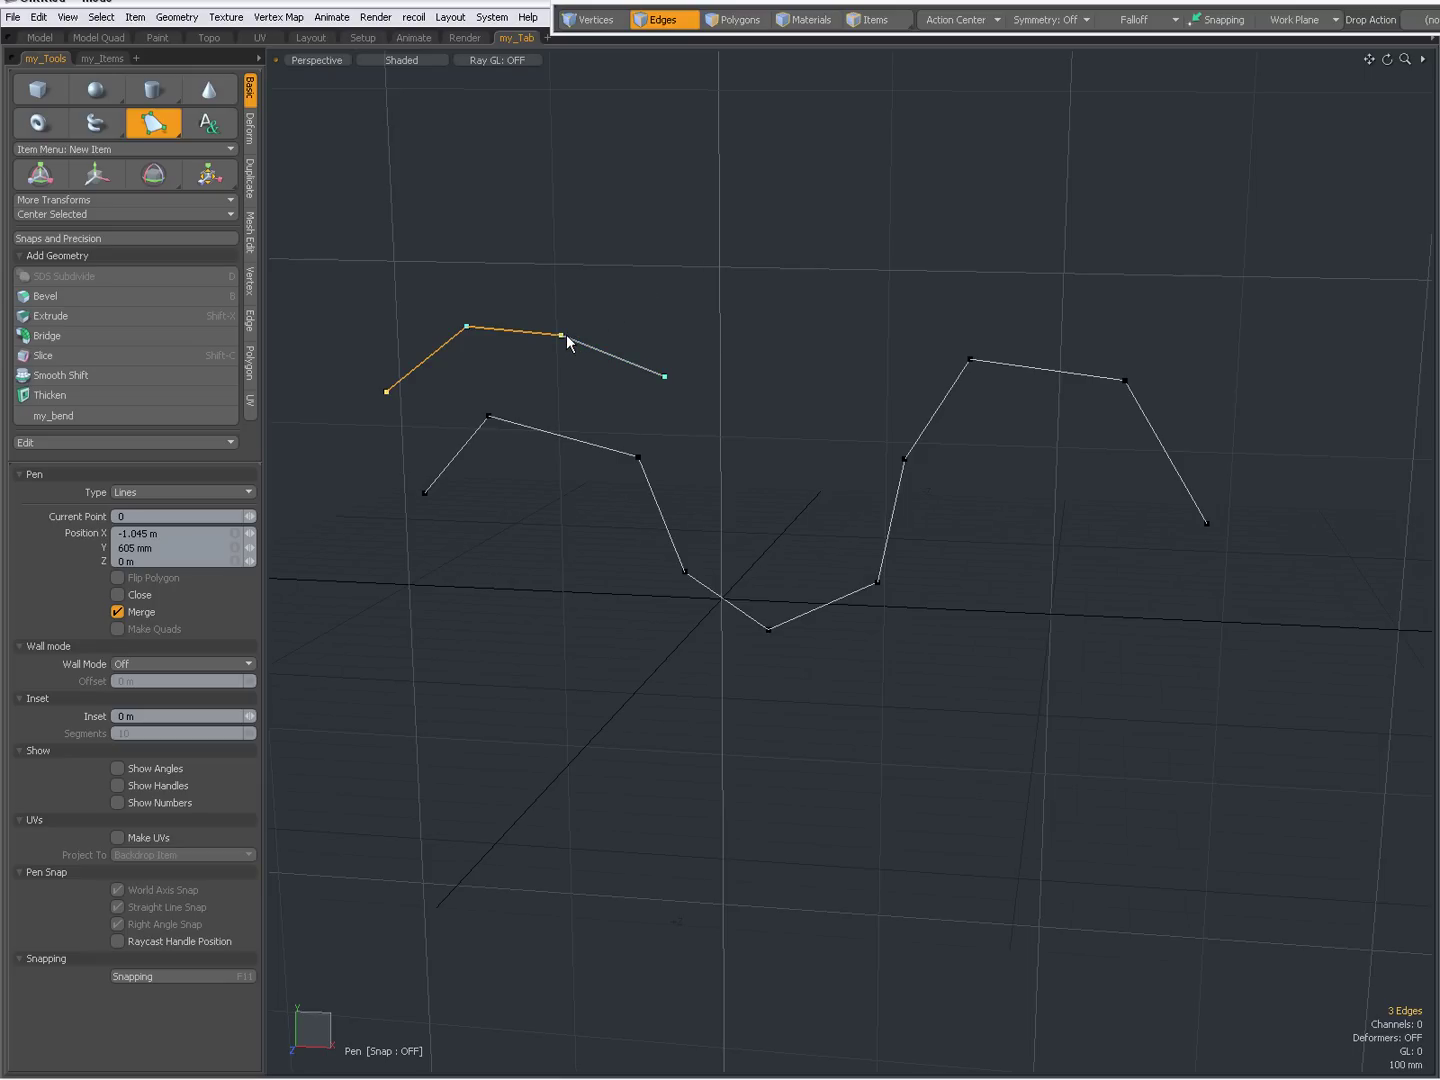
Raise the third and fourth points of the second line
drag(561, 335, 572, 283)
drag(665, 377, 698, 329)
Add an end point to the second line at about X 220 mm, Y 935 mm, and insert a point at about X -265 mm, Y 940 mm
alt+drag(613, 452, 688, 372)
scroll(687, 404, down, 2)
click(807, 362)
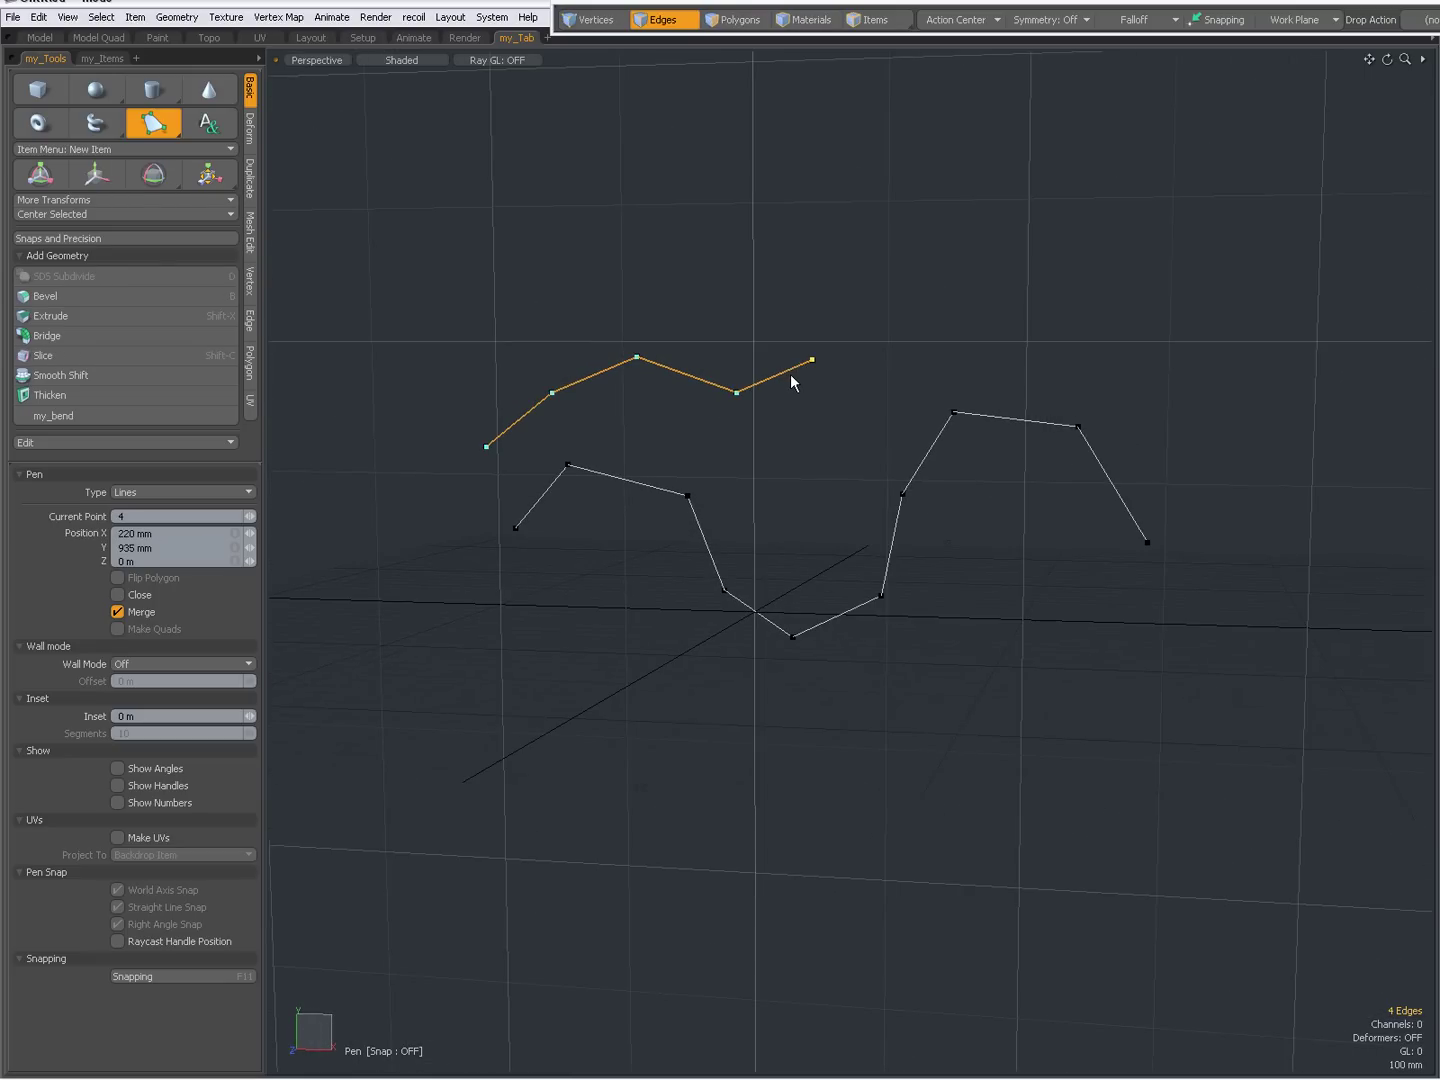
click(685, 375)
drag(684, 375, 688, 350)
Draw a separate line above the second one, merge its fourth point onto the second line's inserted point, and drop the Pen tool
key(shift)
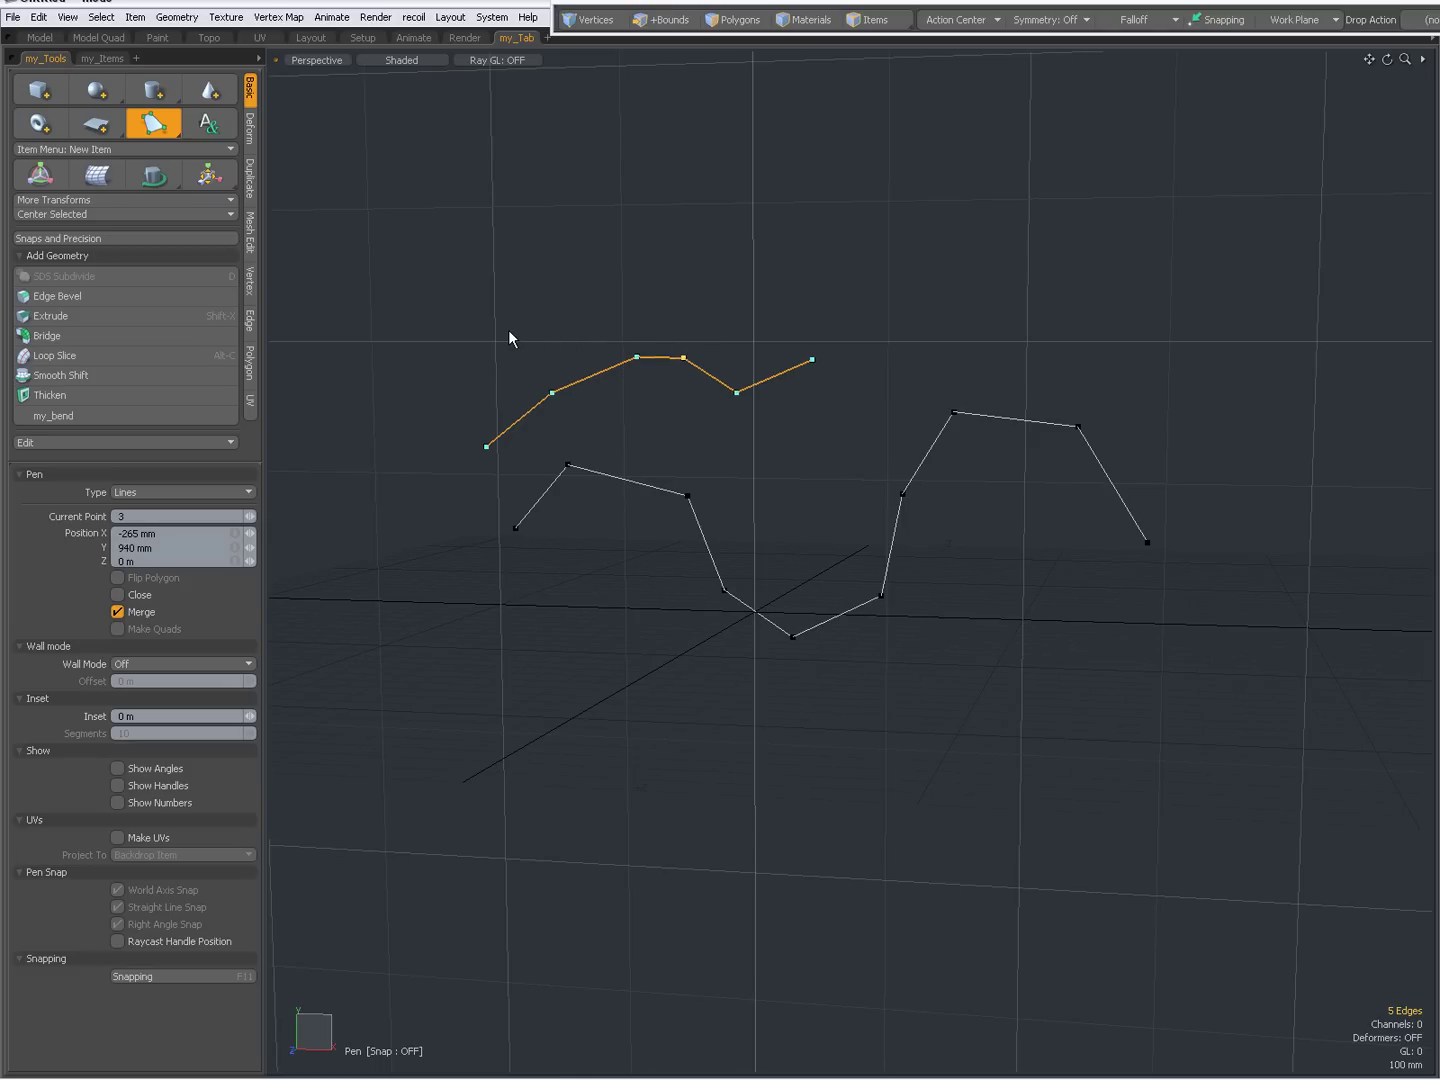
alt+click(509, 329)
click(548, 285)
click(643, 262)
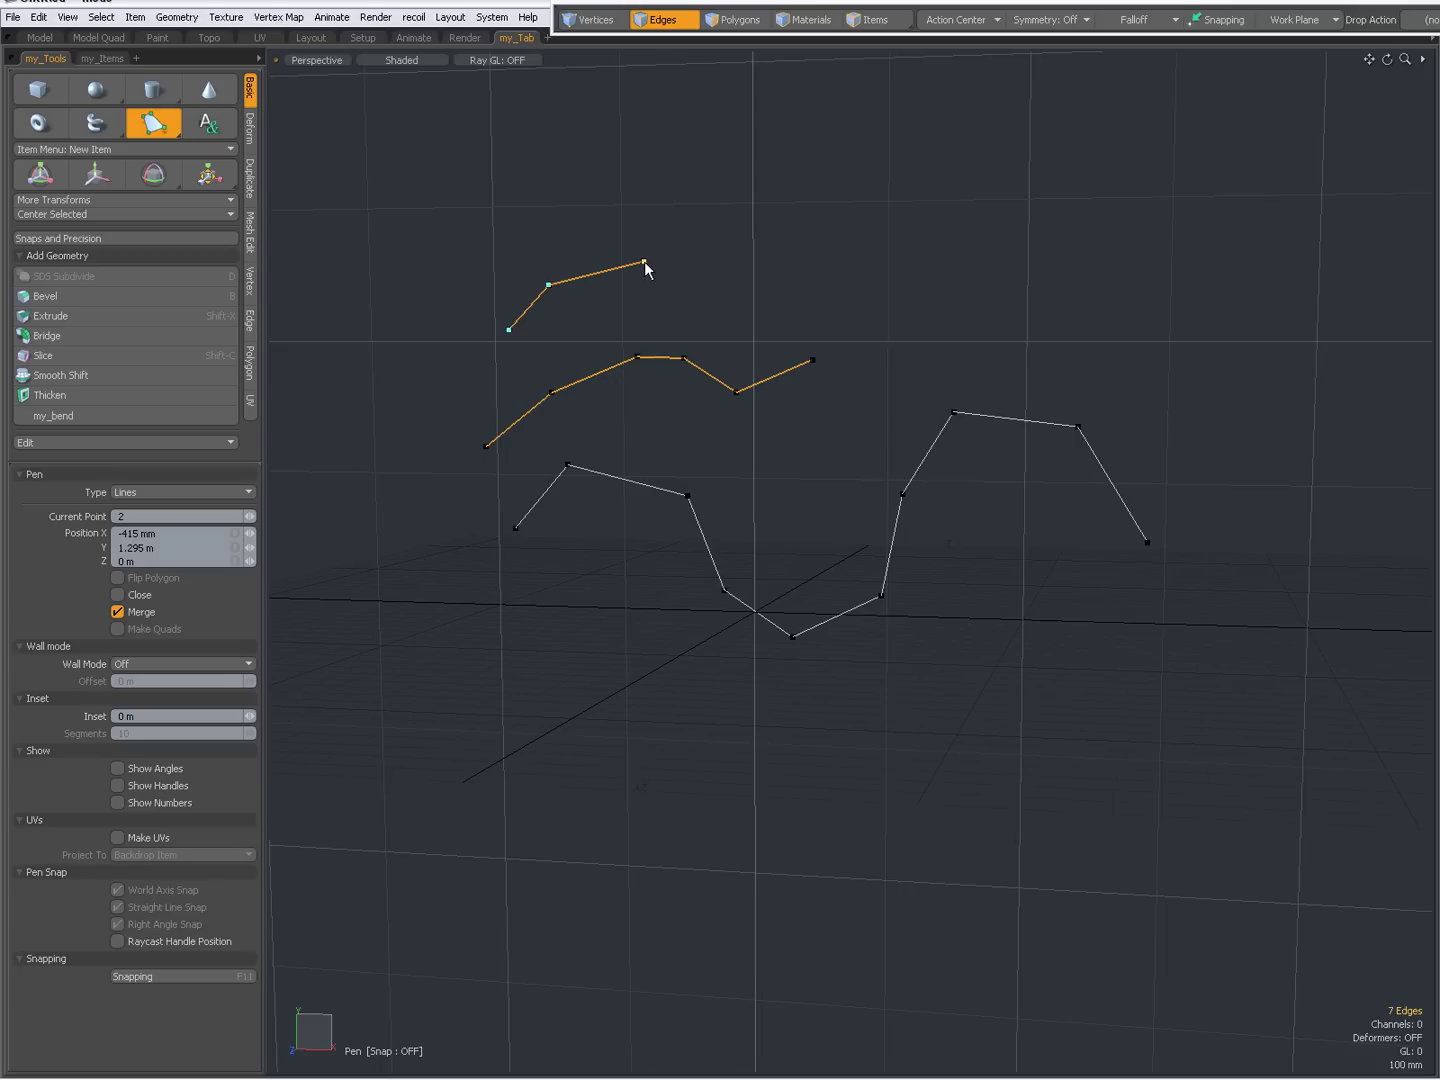
drag(715, 273, 685, 357)
key(space)
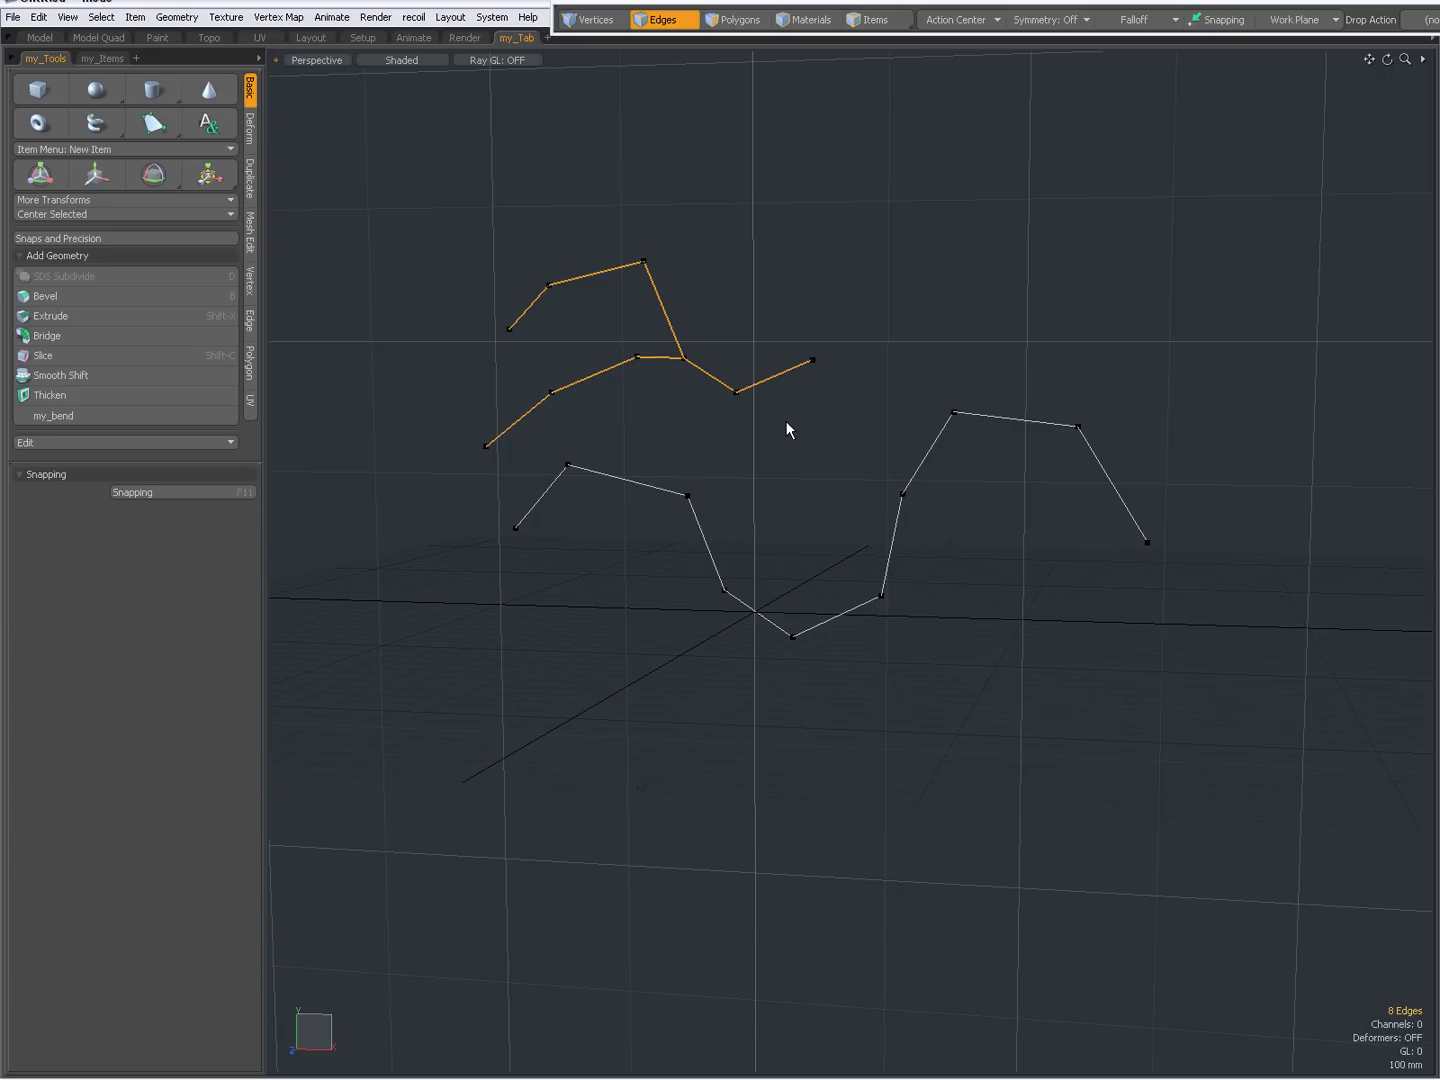
Check the junction of the two upper lines by selecting its vertex in vertex mode, then clear the selection
key(space)
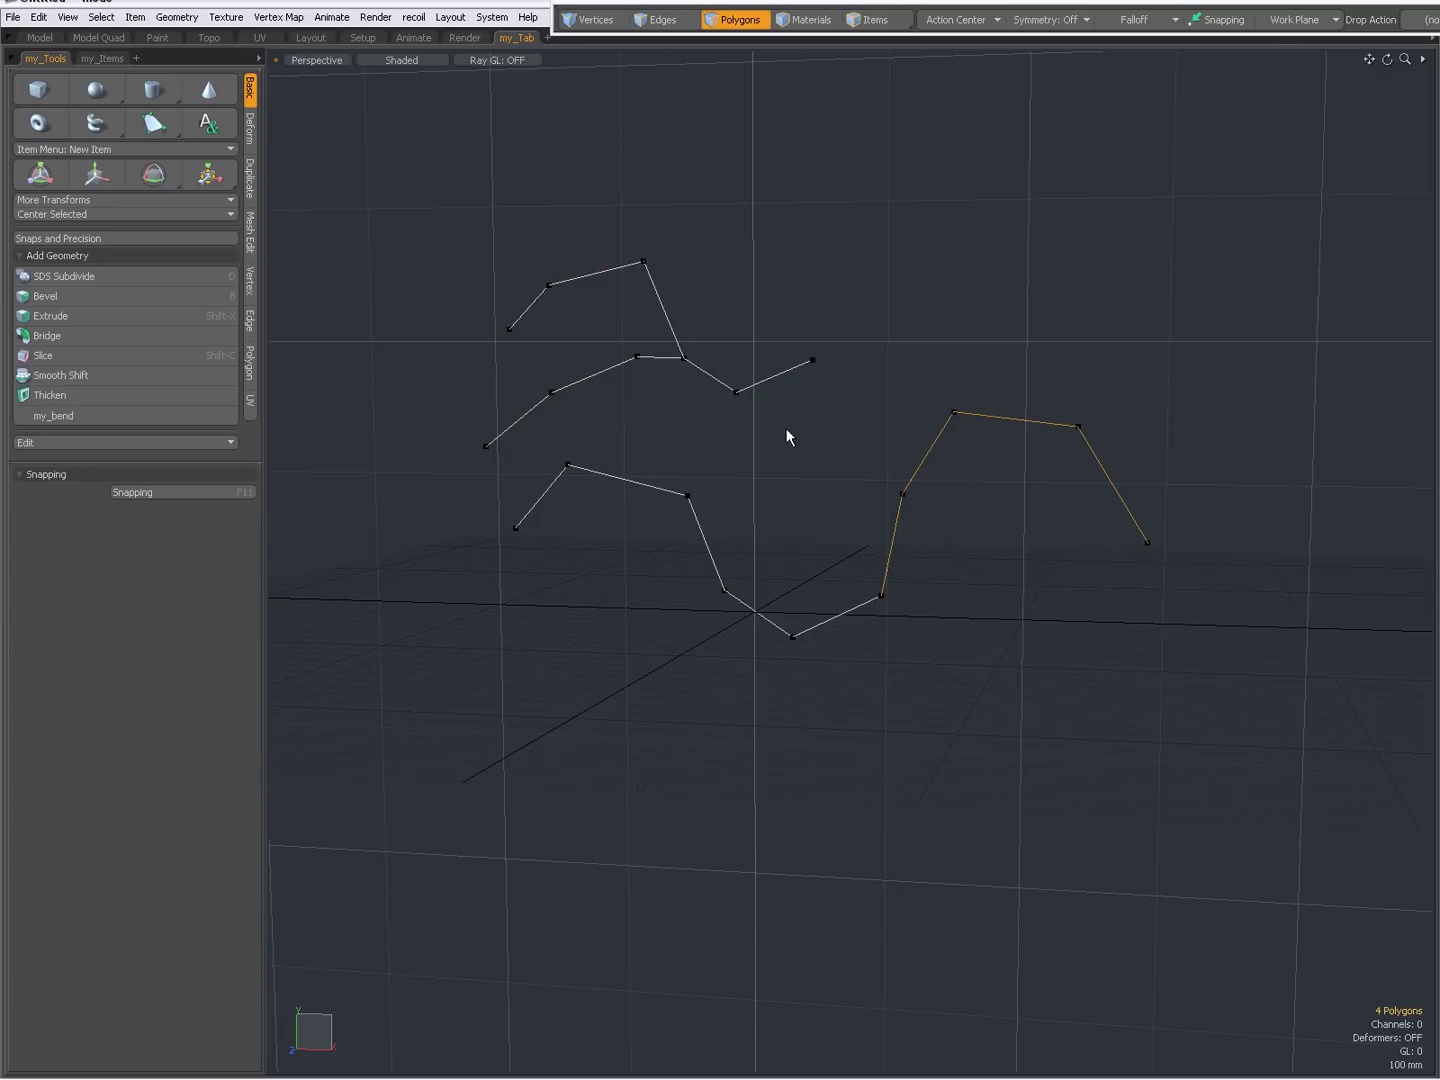
key(Escape)
double_click(780, 373)
key(space)
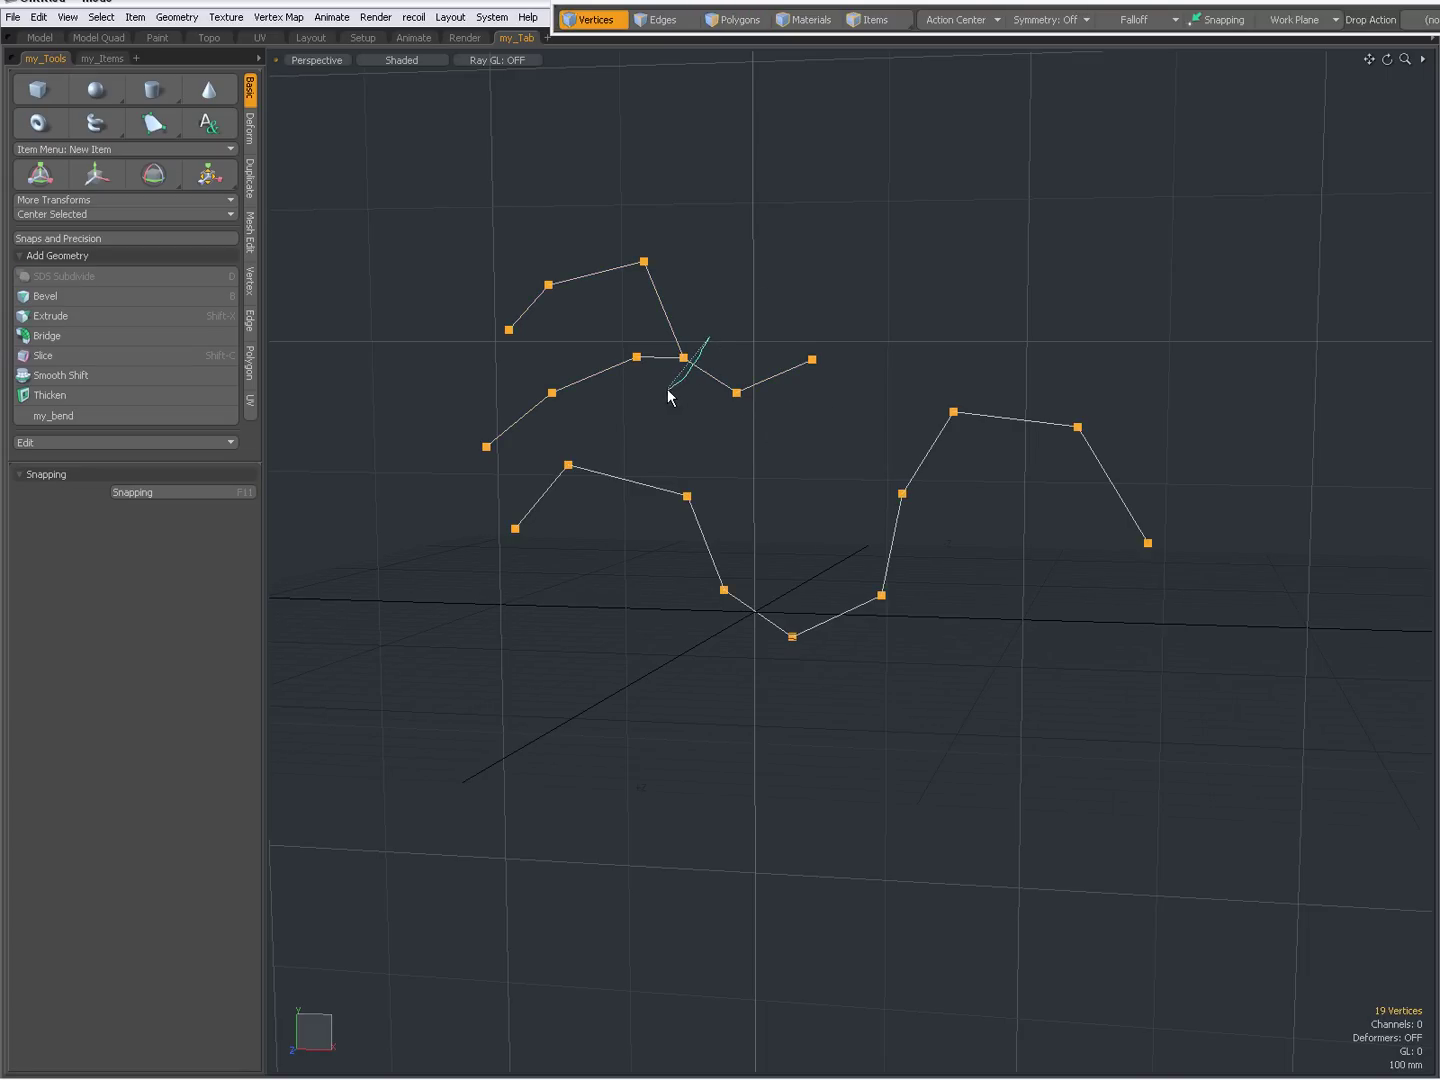
click(689, 342)
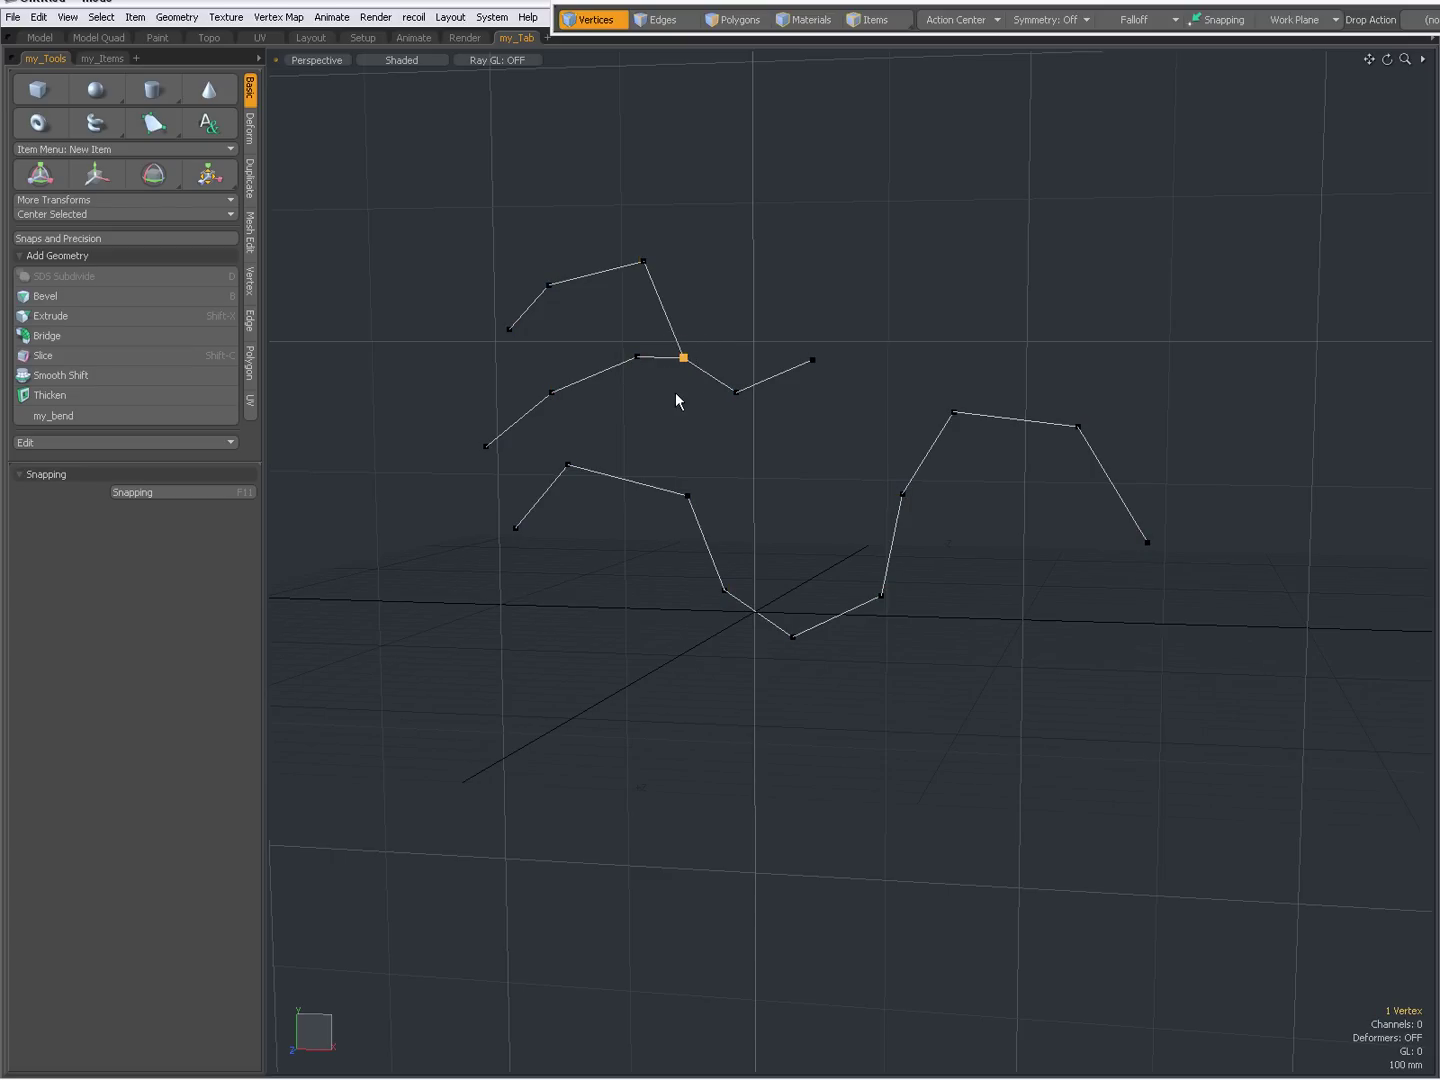
click(740, 437)
Draw a closed line loop above the existing lines using the Pen tool with the Close option enabled
click(152, 121)
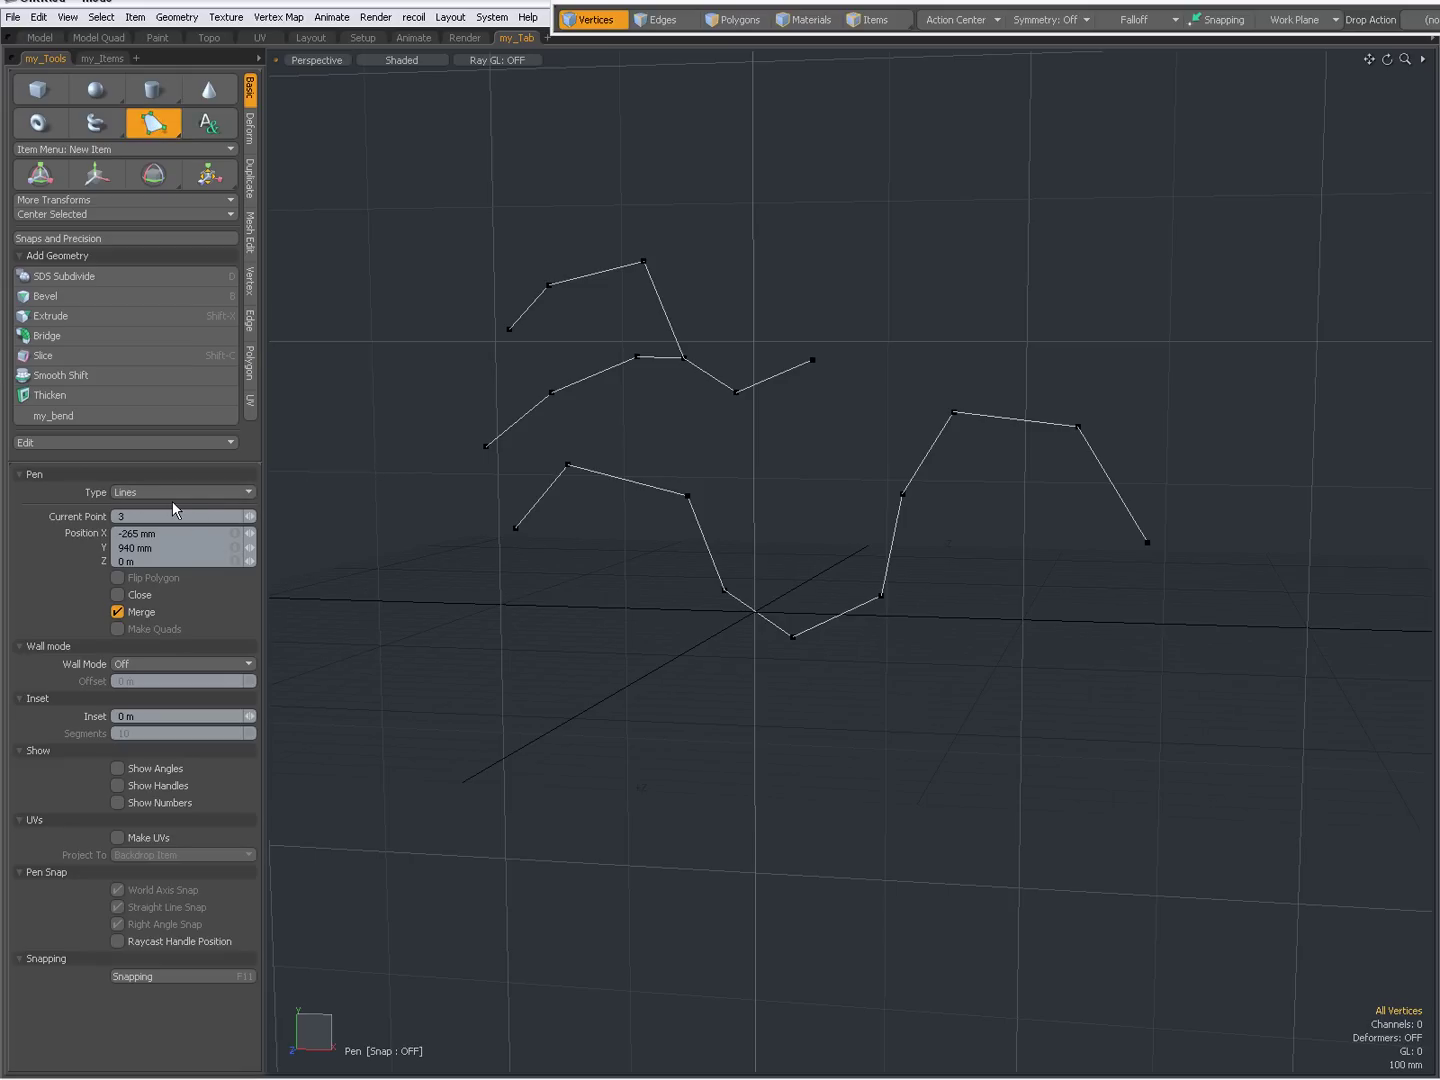
click(117, 596)
click(784, 223)
click(914, 166)
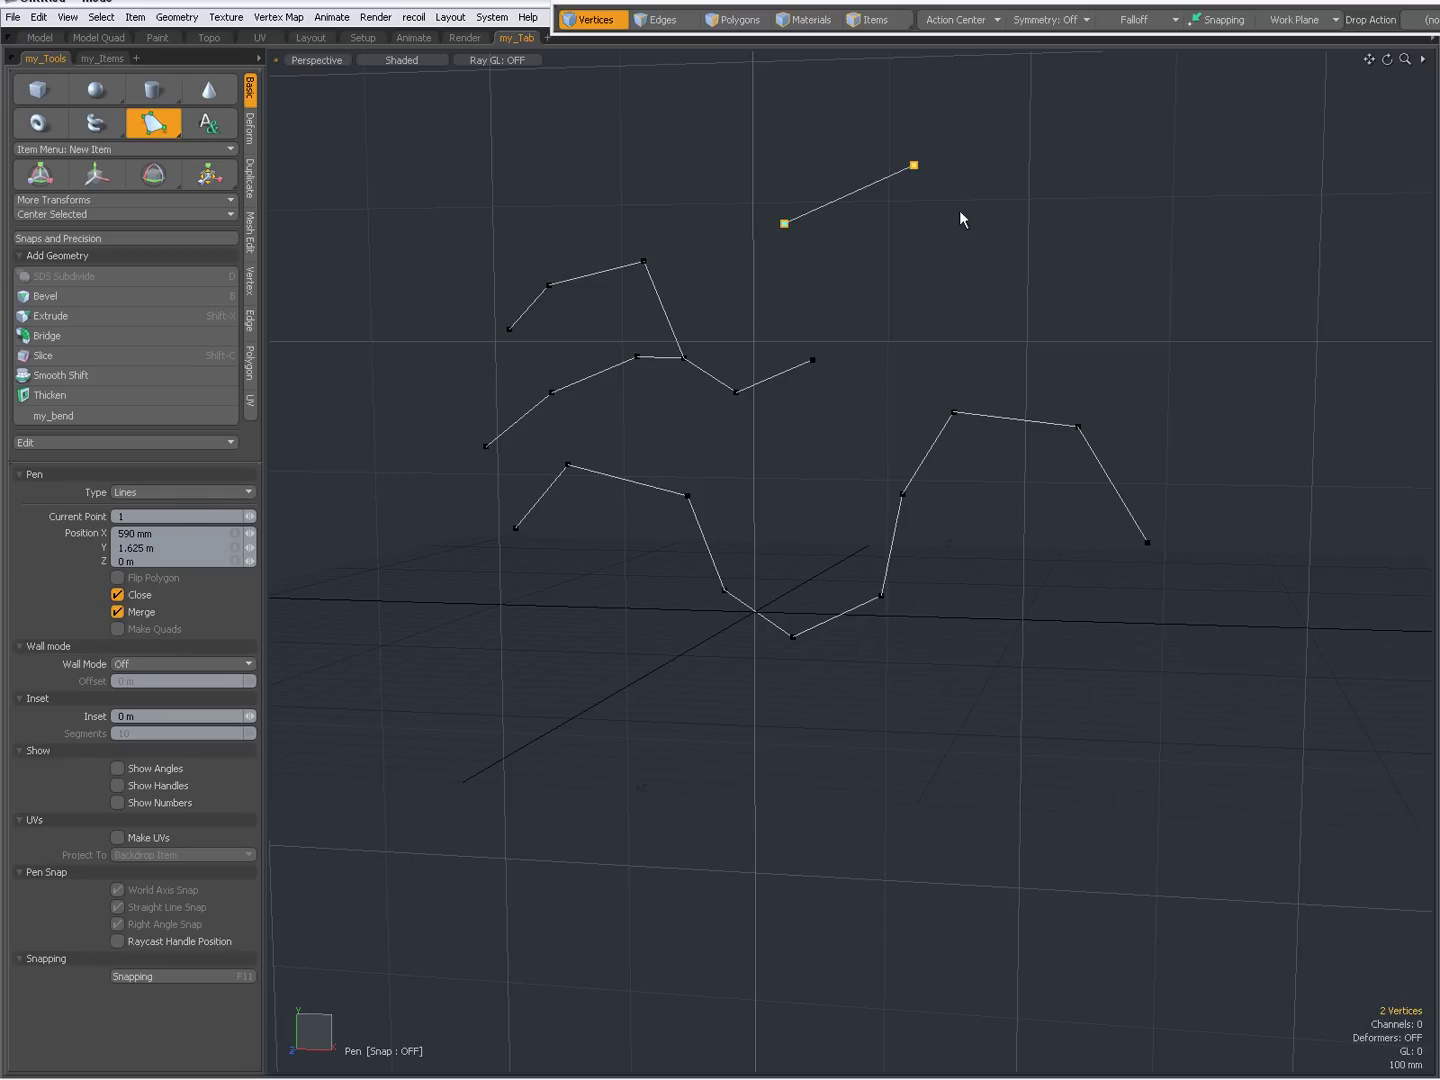
click(978, 268)
drag(979, 267, 796, 275)
mouse_move(970, 226)
mouse_down()
mouse_move(987, 216)
mouse_move(971, 230)
mouse_up()
click(983, 283)
Move three loop points onto existing vertices: the higher arch's first peak, the second line's end and the top line's peak
drag(949, 309, 955, 412)
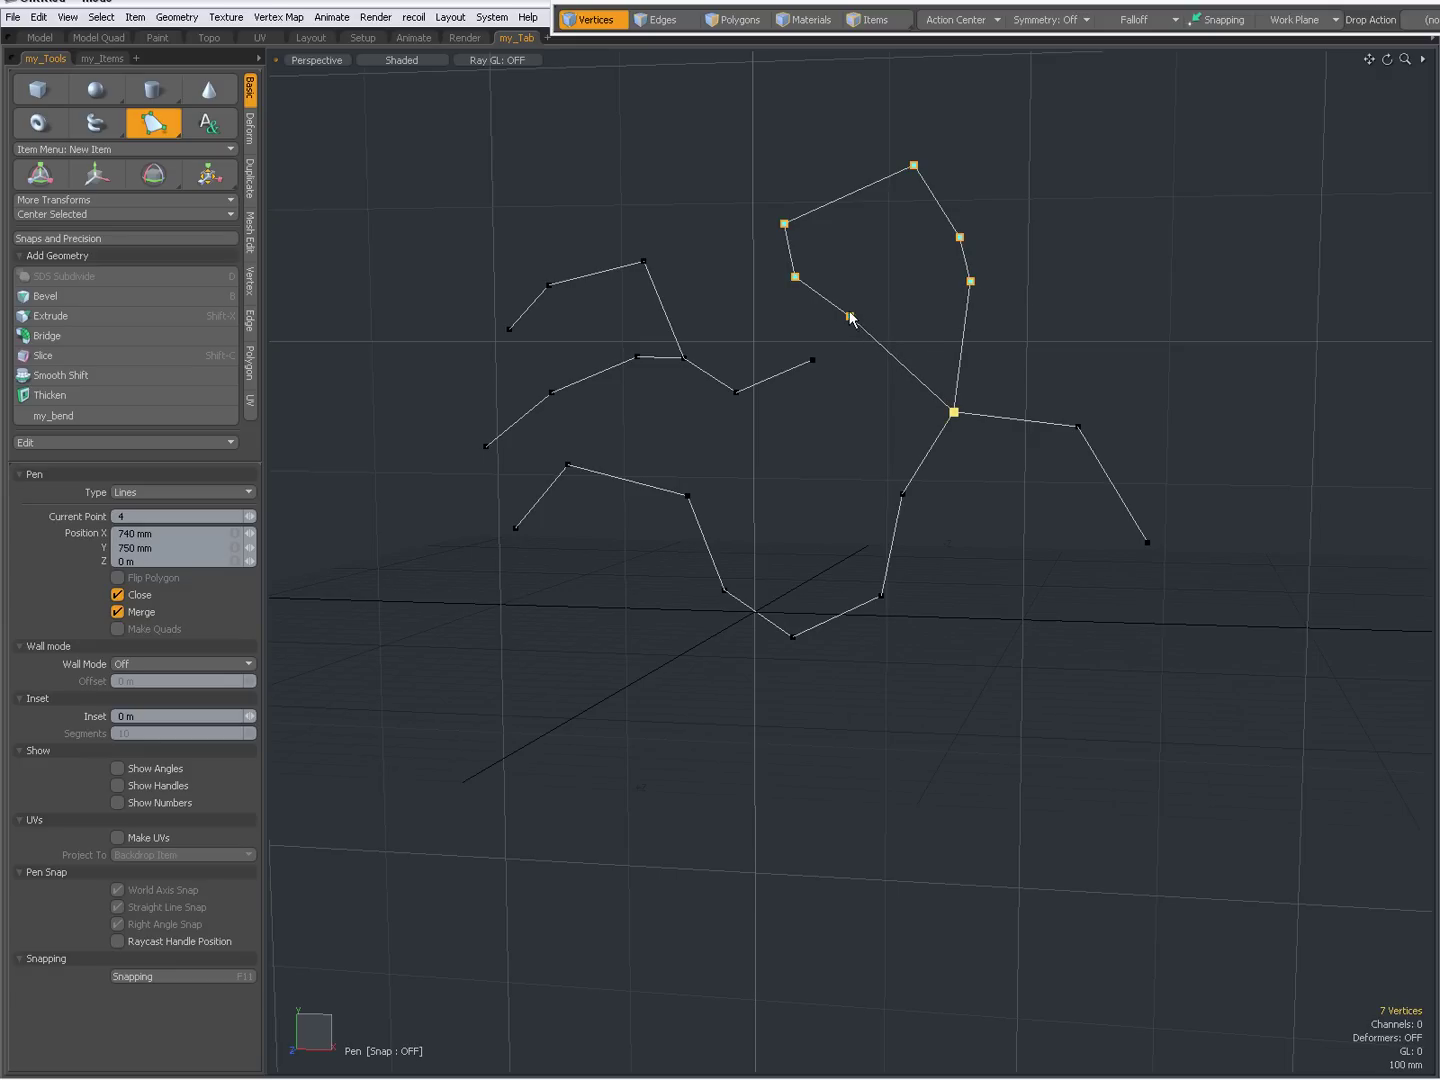
drag(849, 316, 812, 360)
drag(795, 276, 644, 261)
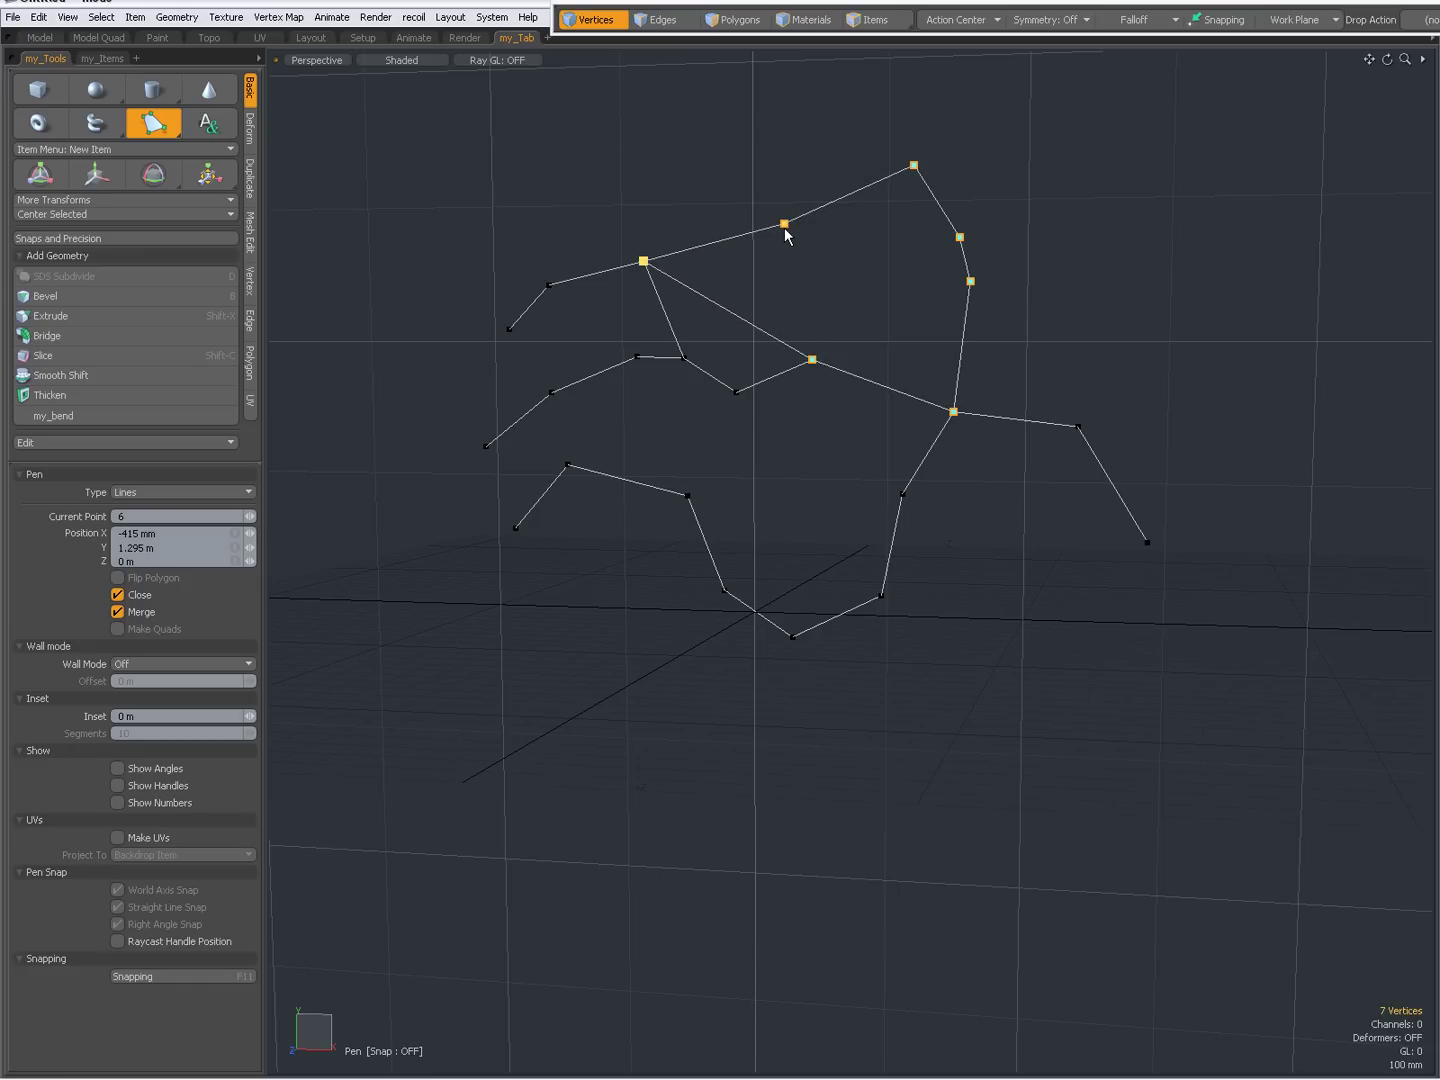
Insert and remove an extra point on the loop's upper side, then move its first point to about X -95 mm, Y 1.695 m
drag(783, 228, 736, 182)
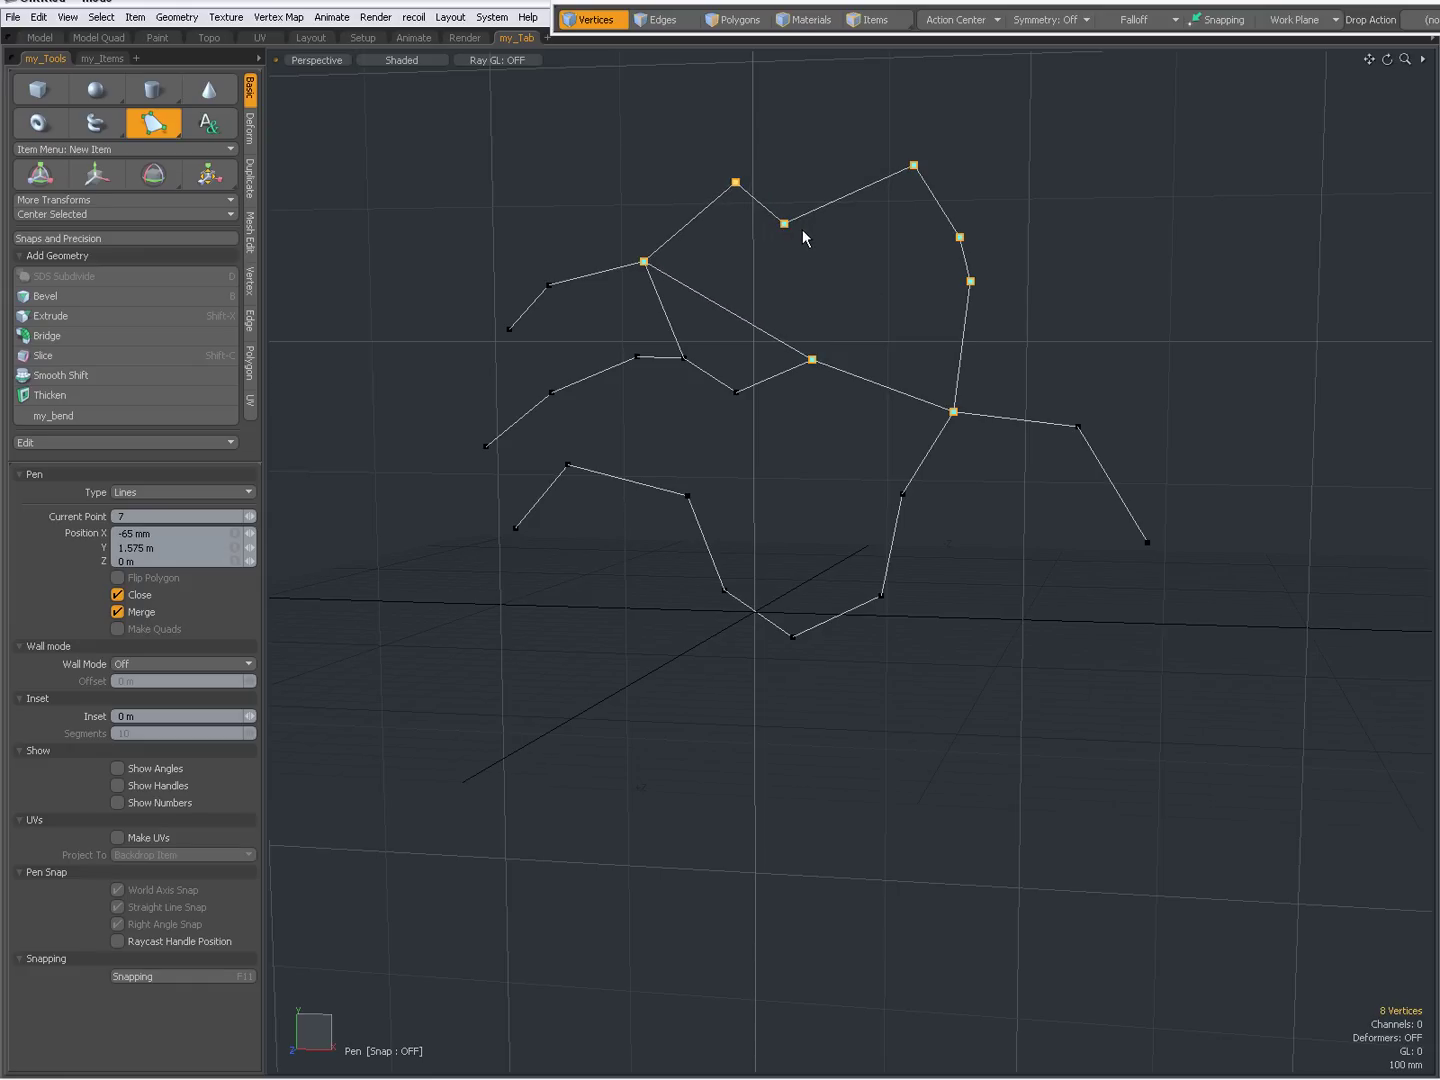
key(ctrl)
ctrl+click(734, 225)
drag(784, 224, 728, 148)
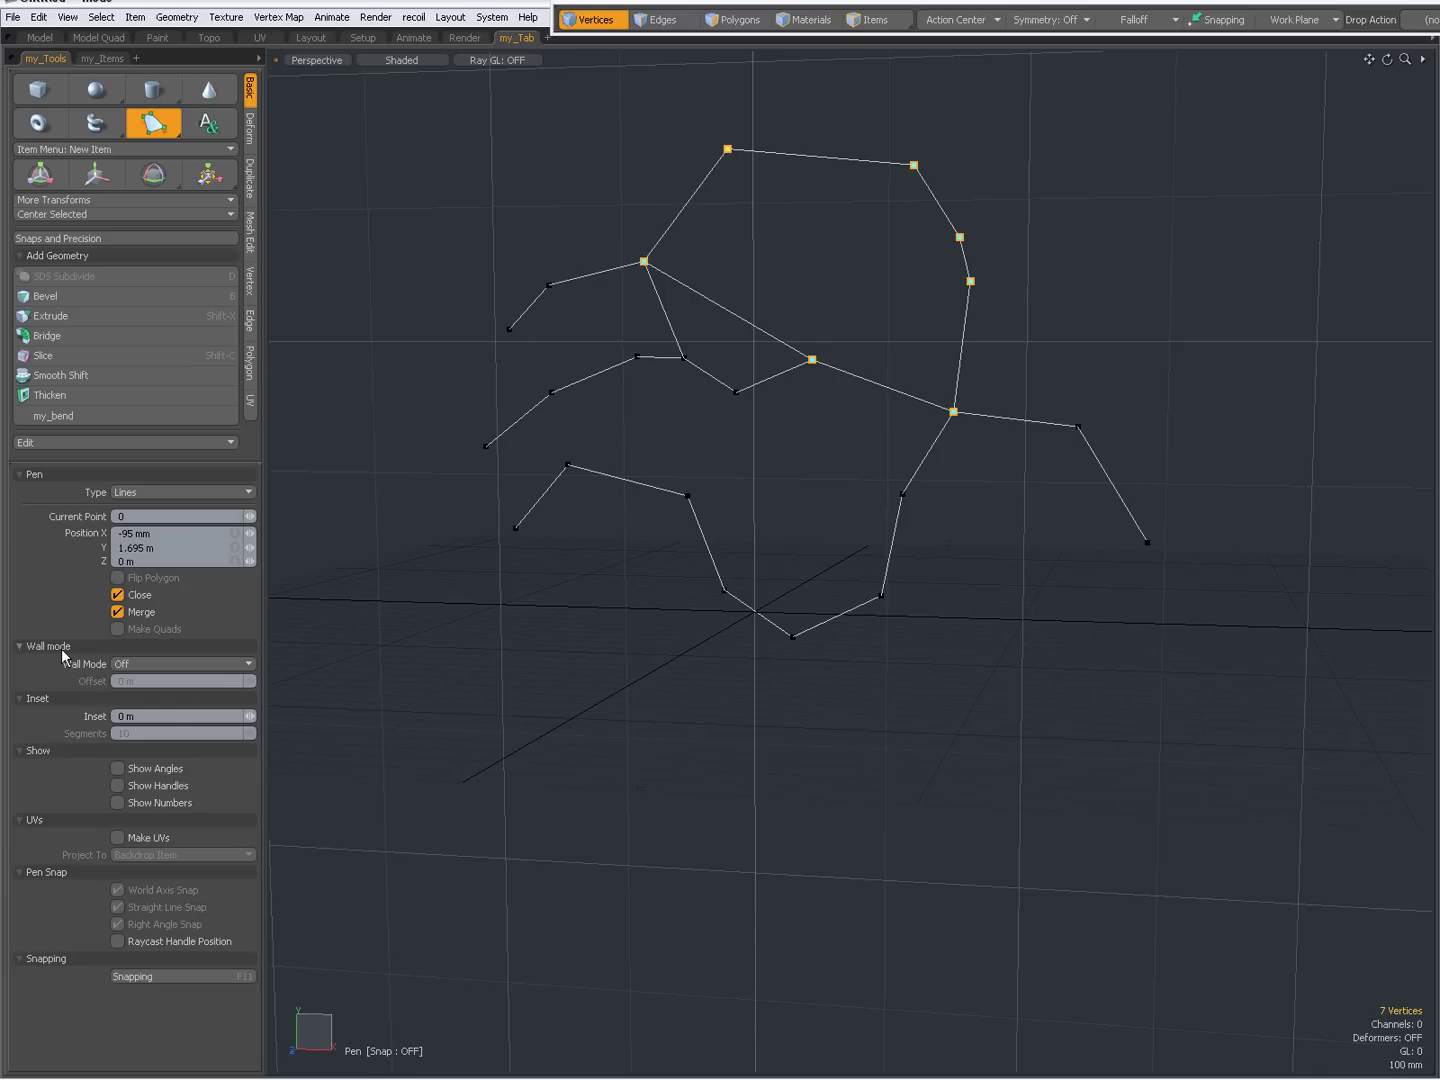
Enable Show Angles and move the loop's first point to about X -50 mm, Y 1.71 m
click(118, 769)
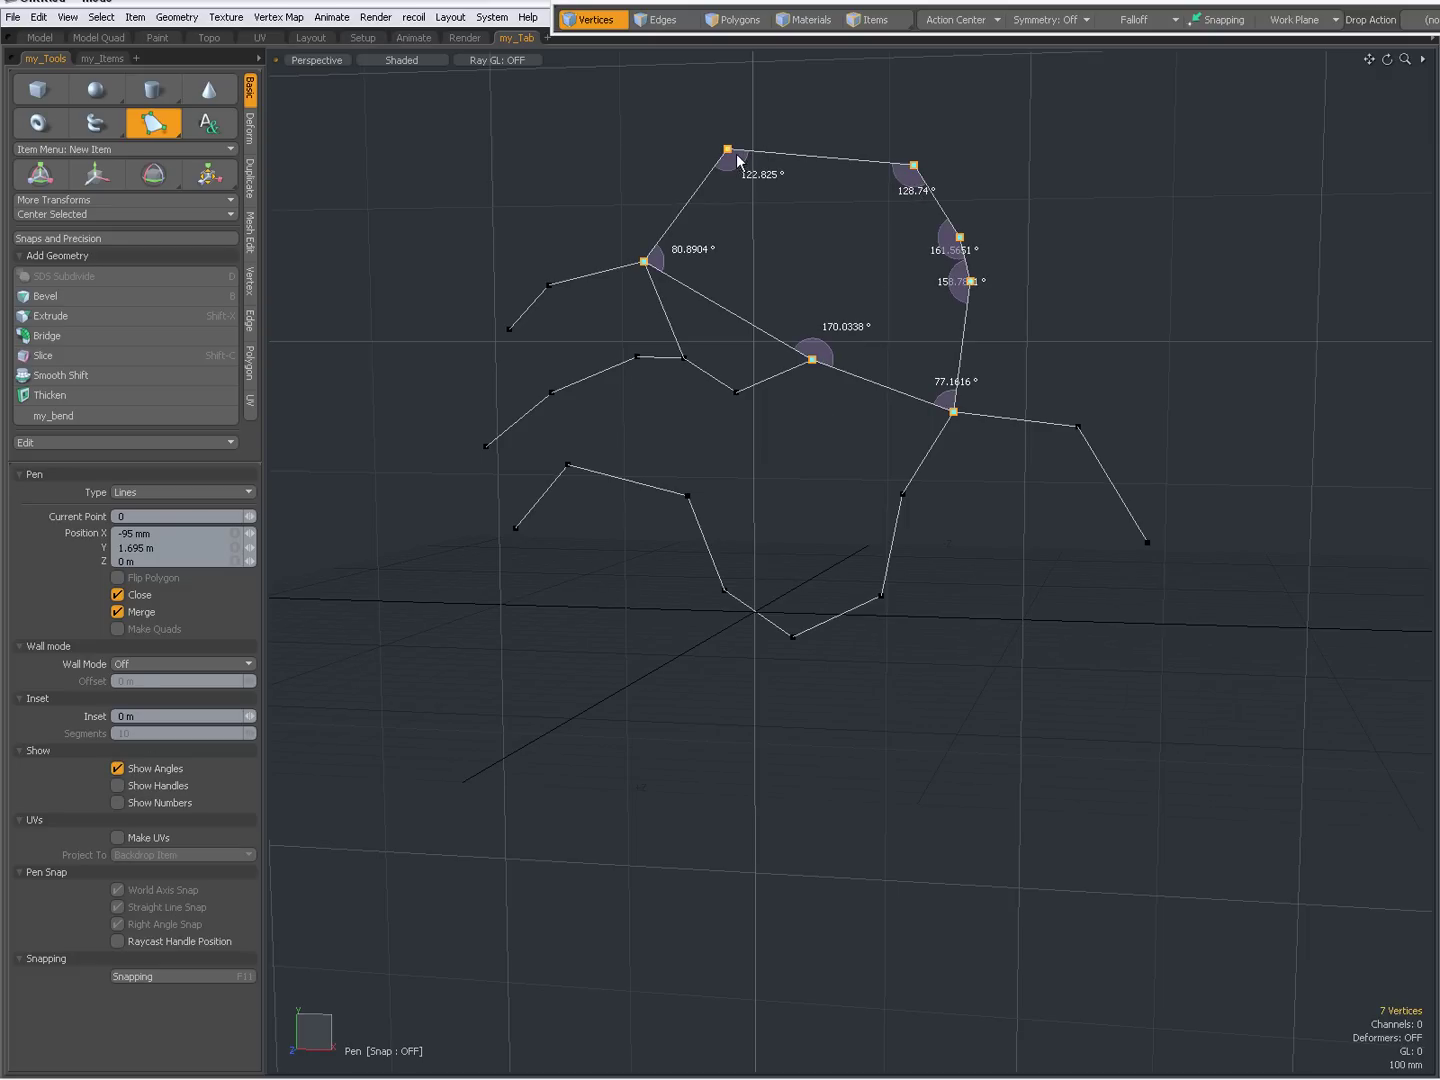
mouse_move(737, 157)
mouse_down()
mouse_move(745, 135)
mouse_move(659, 141)
mouse_move(640, 128)
mouse_move(689, 161)
mouse_move(724, 151)
mouse_move(713, 141)
mouse_move(756, 156)
mouse_up()
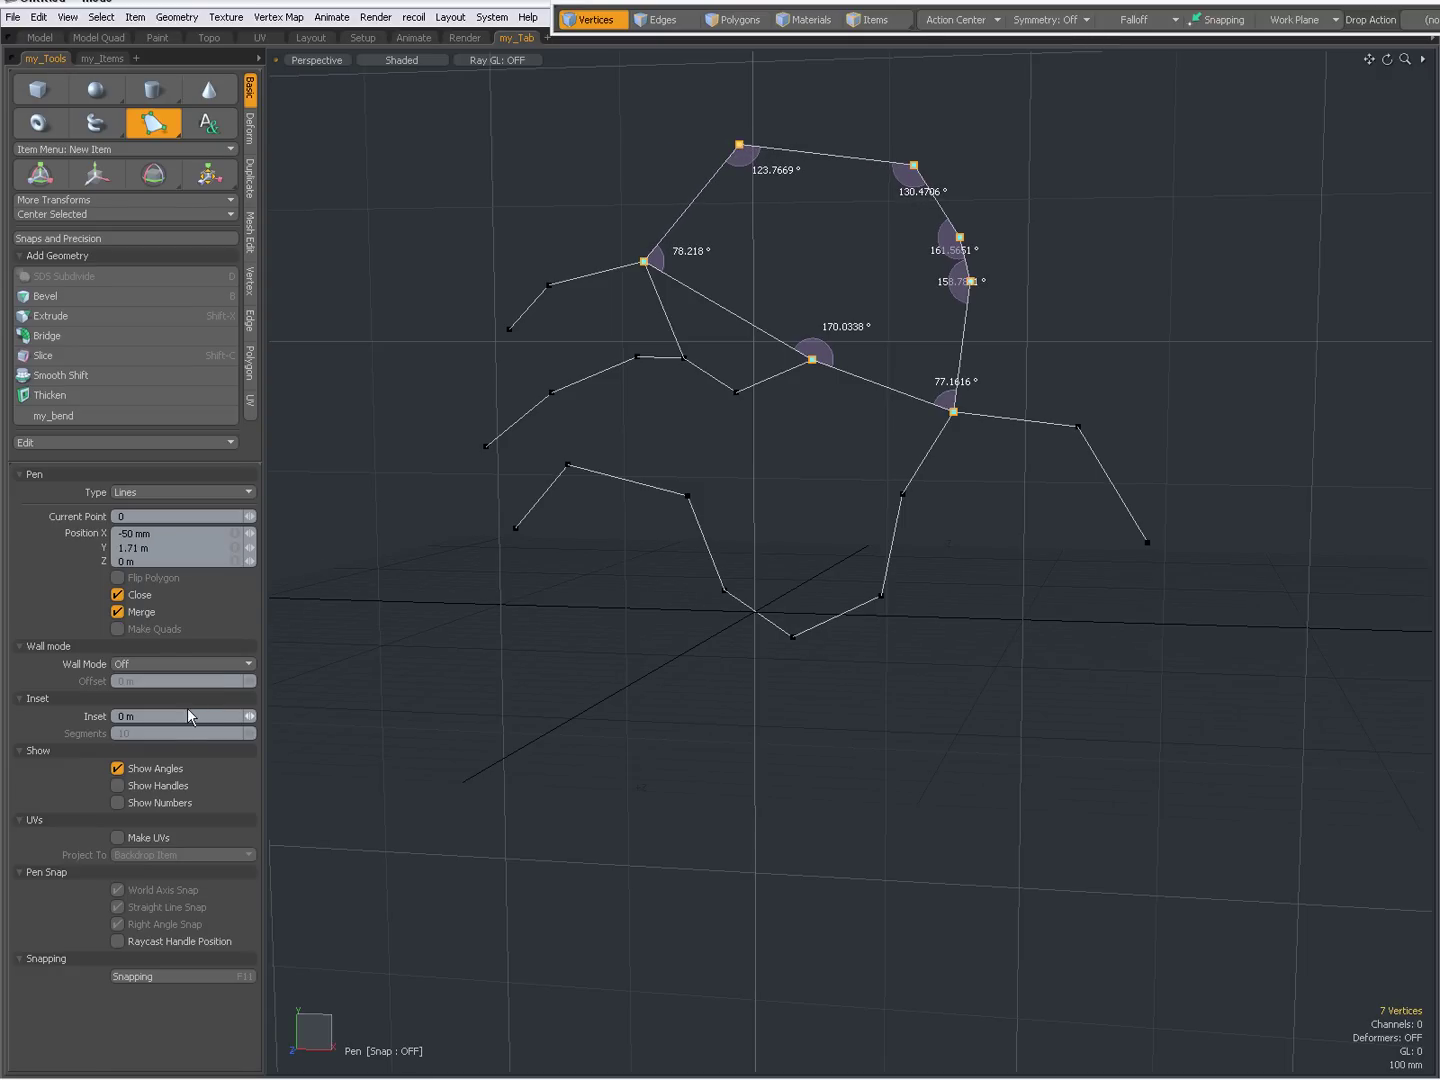
Use Show Handles to move the loop's first point to about X -45 mm, Y 1.735 m, and briefly preview Show Numbers
click(117, 786)
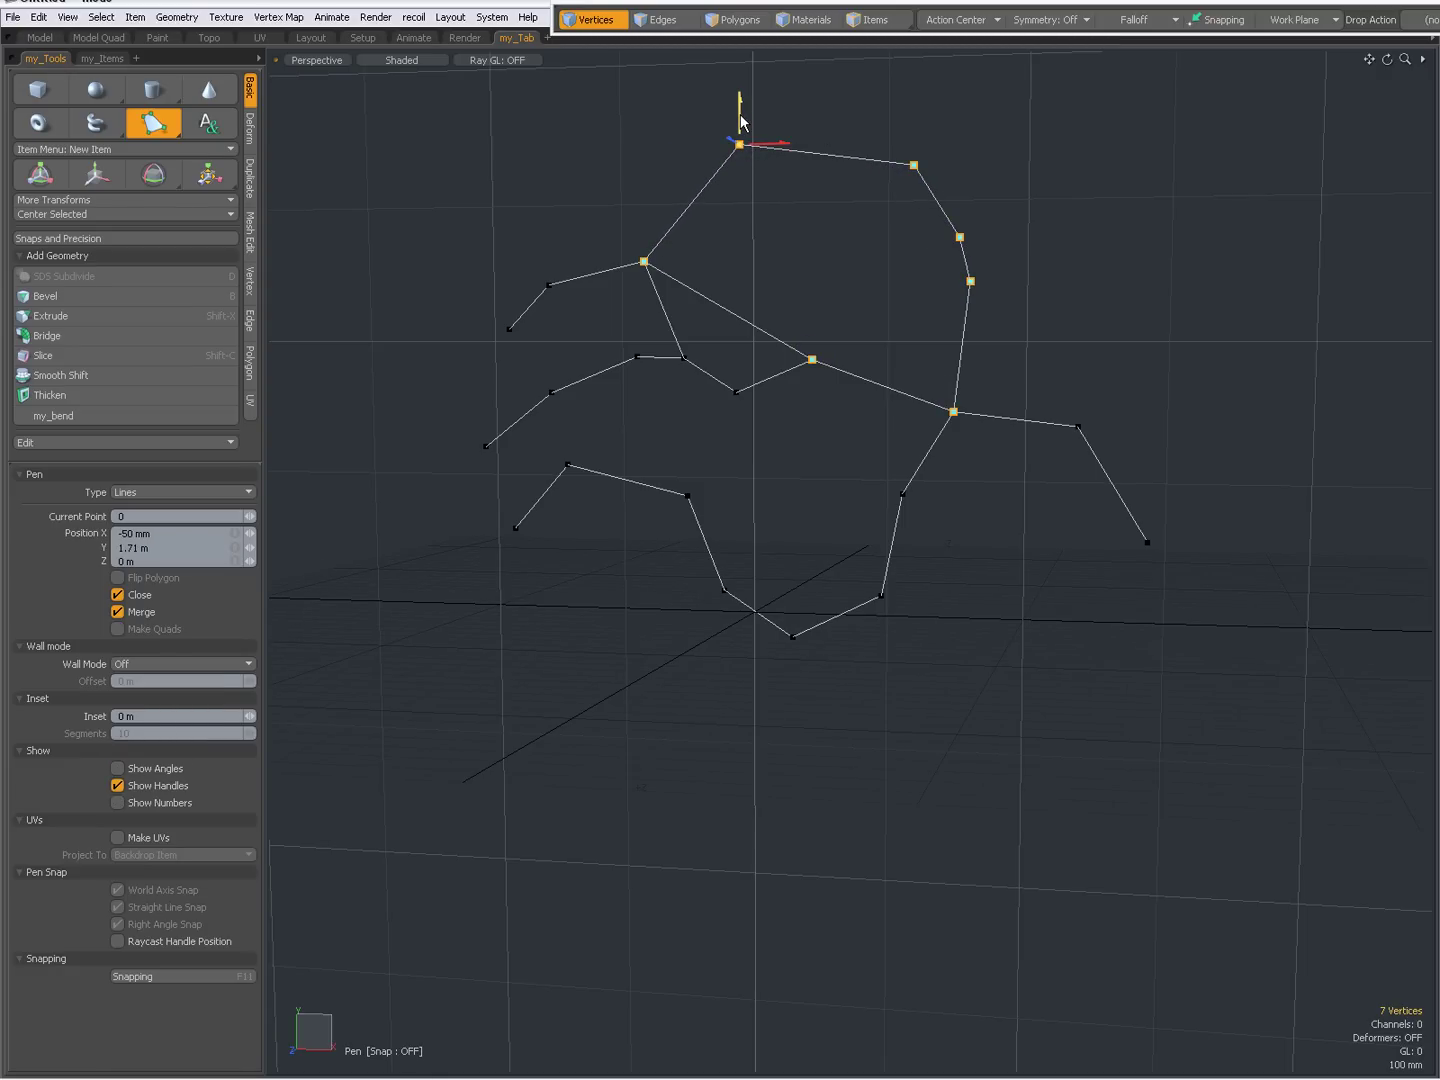
mouse_move(742, 122)
mouse_down()
mouse_move(780, 161)
mouse_move(726, 160)
mouse_move(742, 163)
mouse_move(741, 113)
mouse_up()
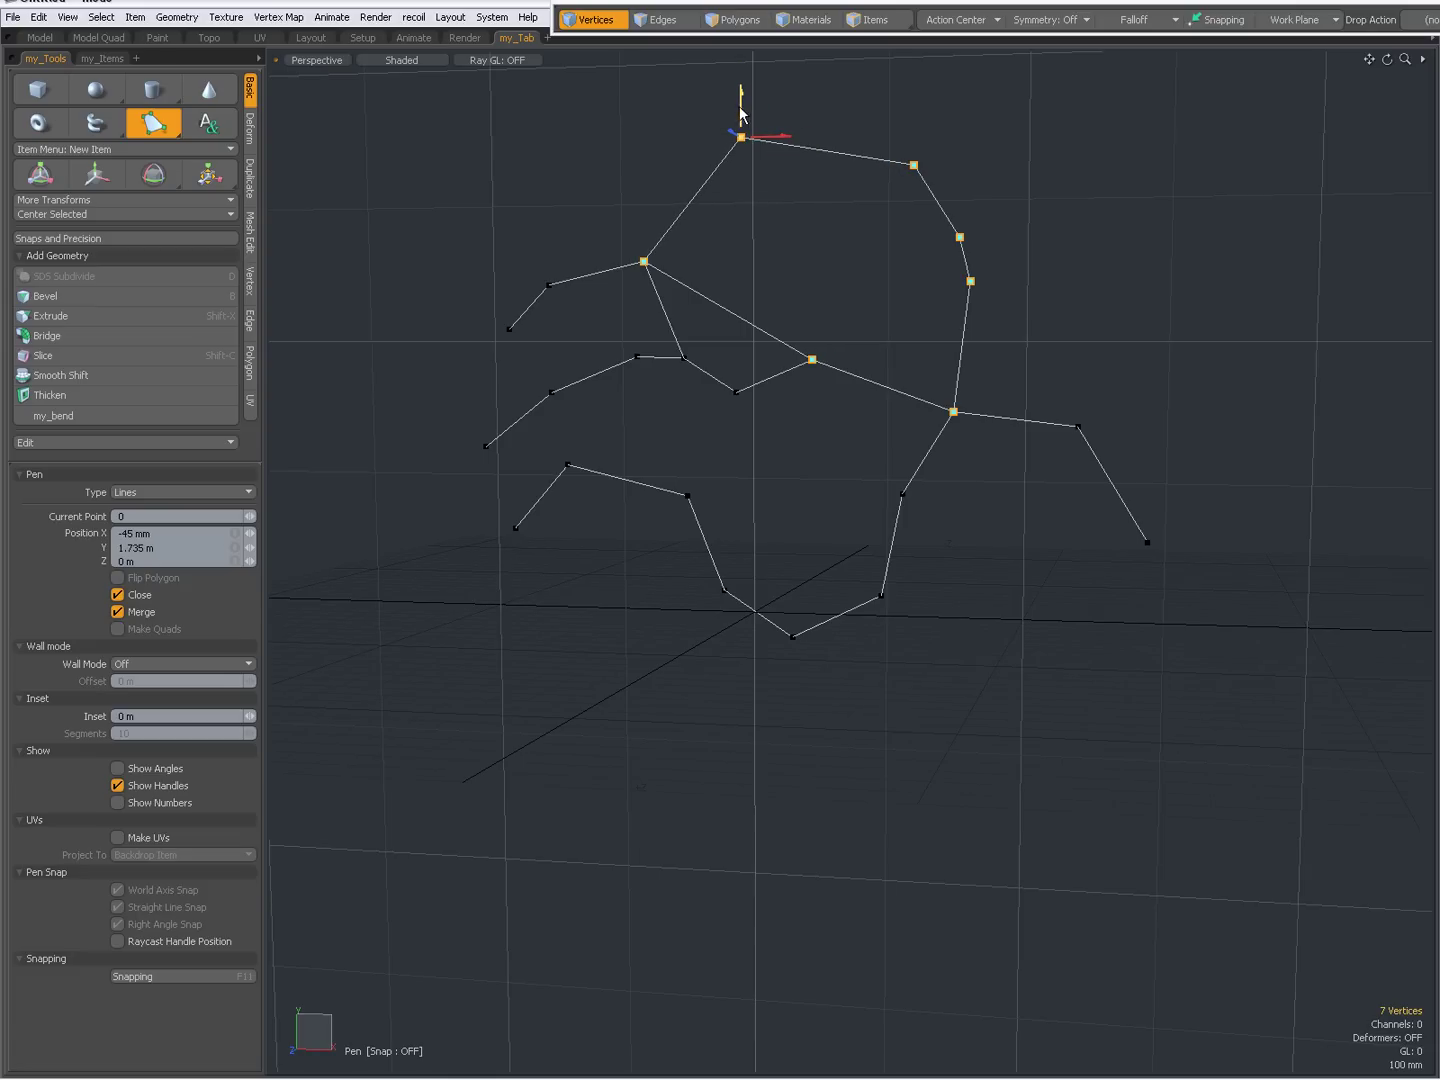
click(117, 804)
click(117, 804)
click(116, 787)
Finish the closed loop by dropping the Pen tool and deselect its vertices
key(space)
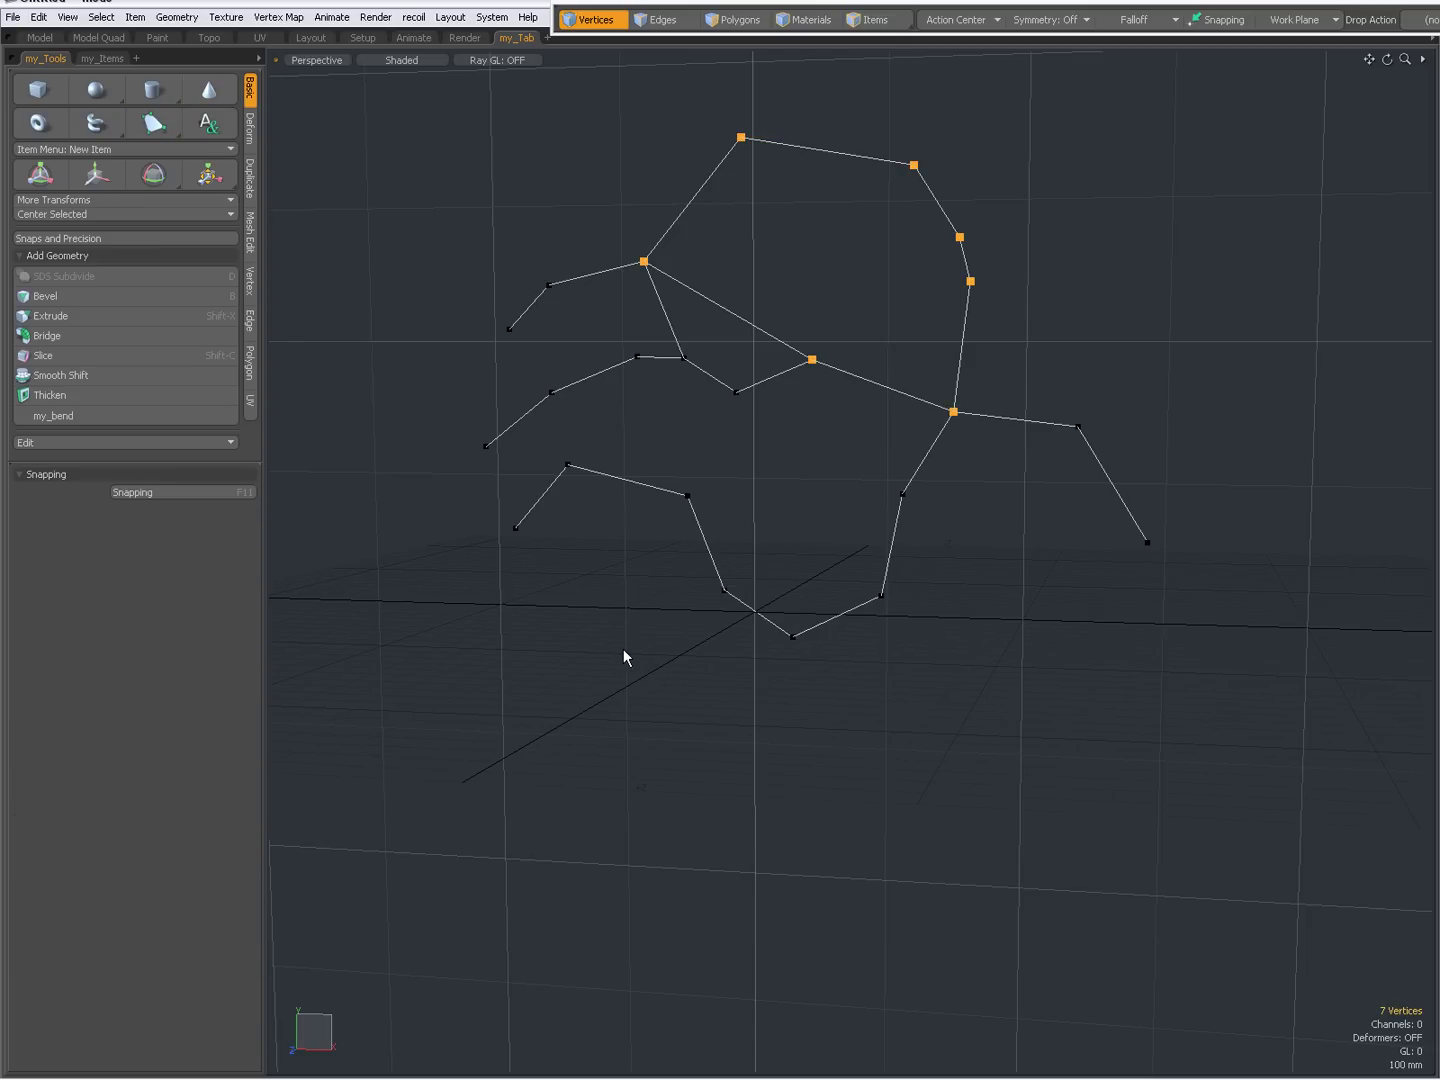
click(624, 650)
alt+shift+drag(814, 458, 761, 692)
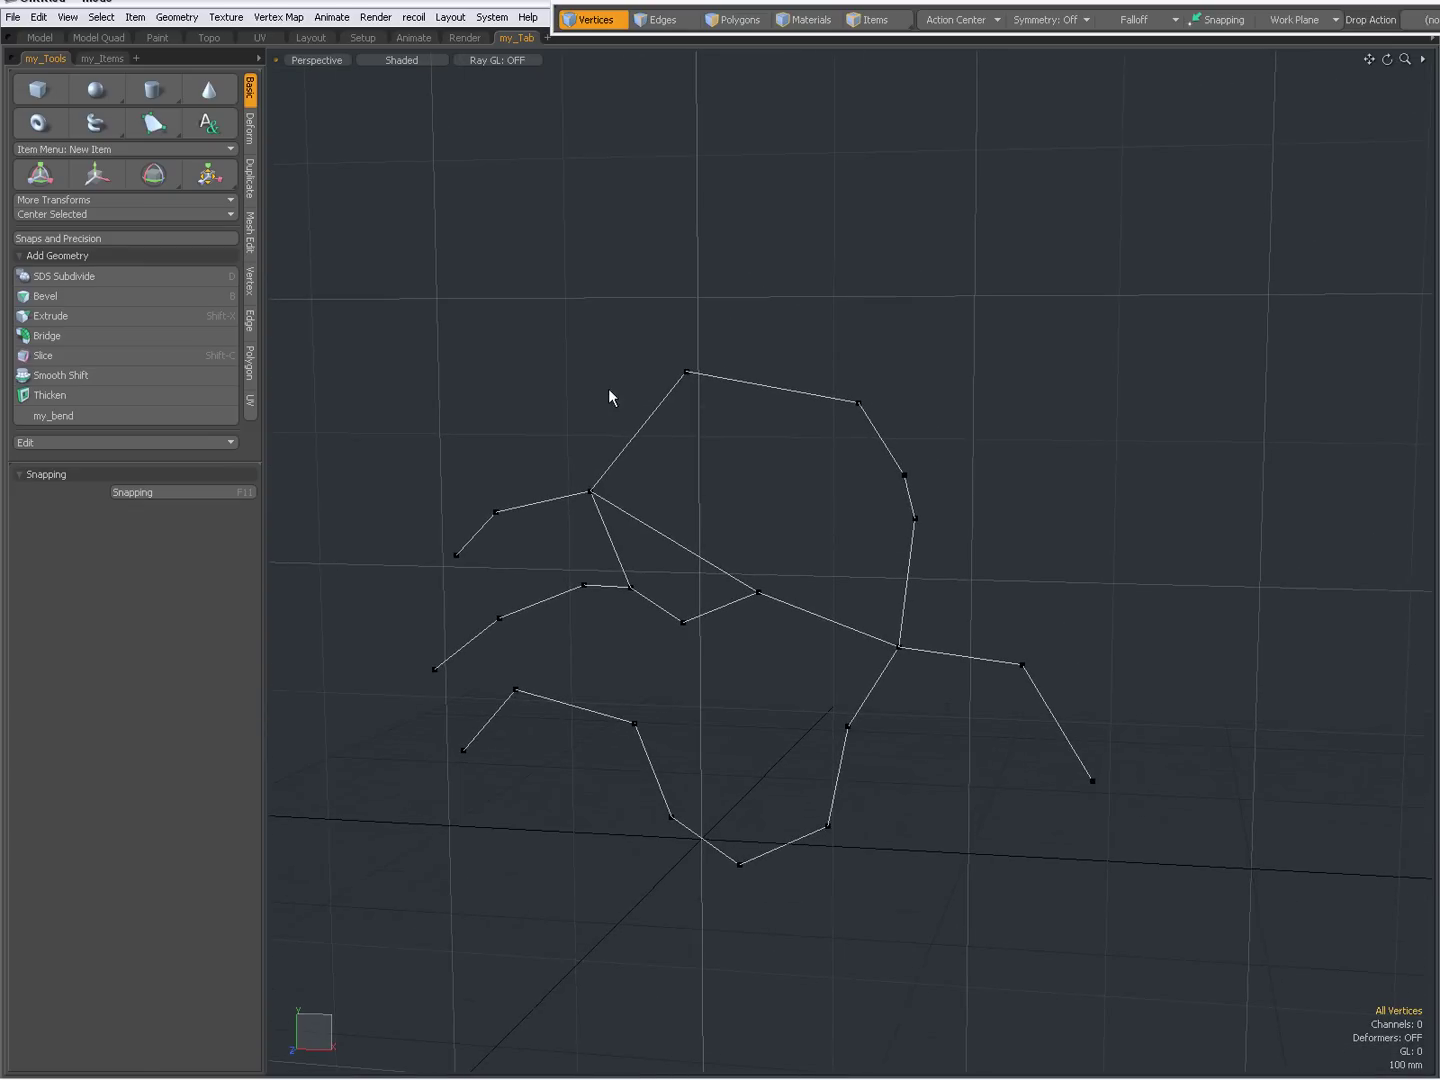
Draw a separate open four-point line above the existing lines with the Pen's Lines type, ending at about X -250 mm, Y 1.8 m
click(153, 126)
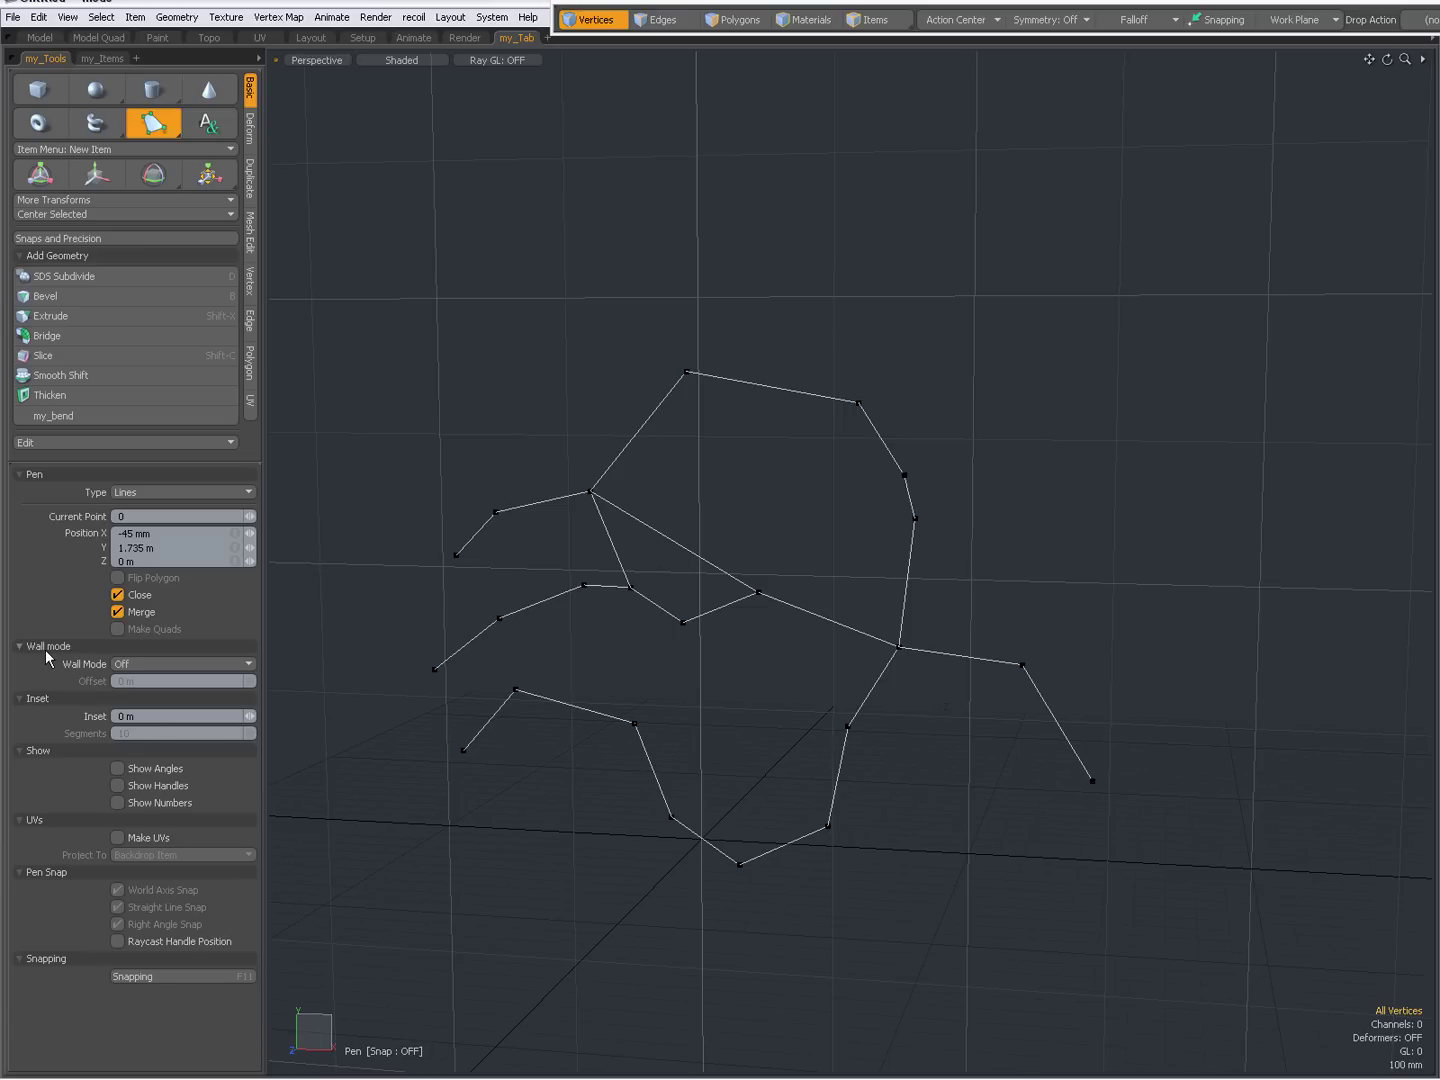
click(139, 490)
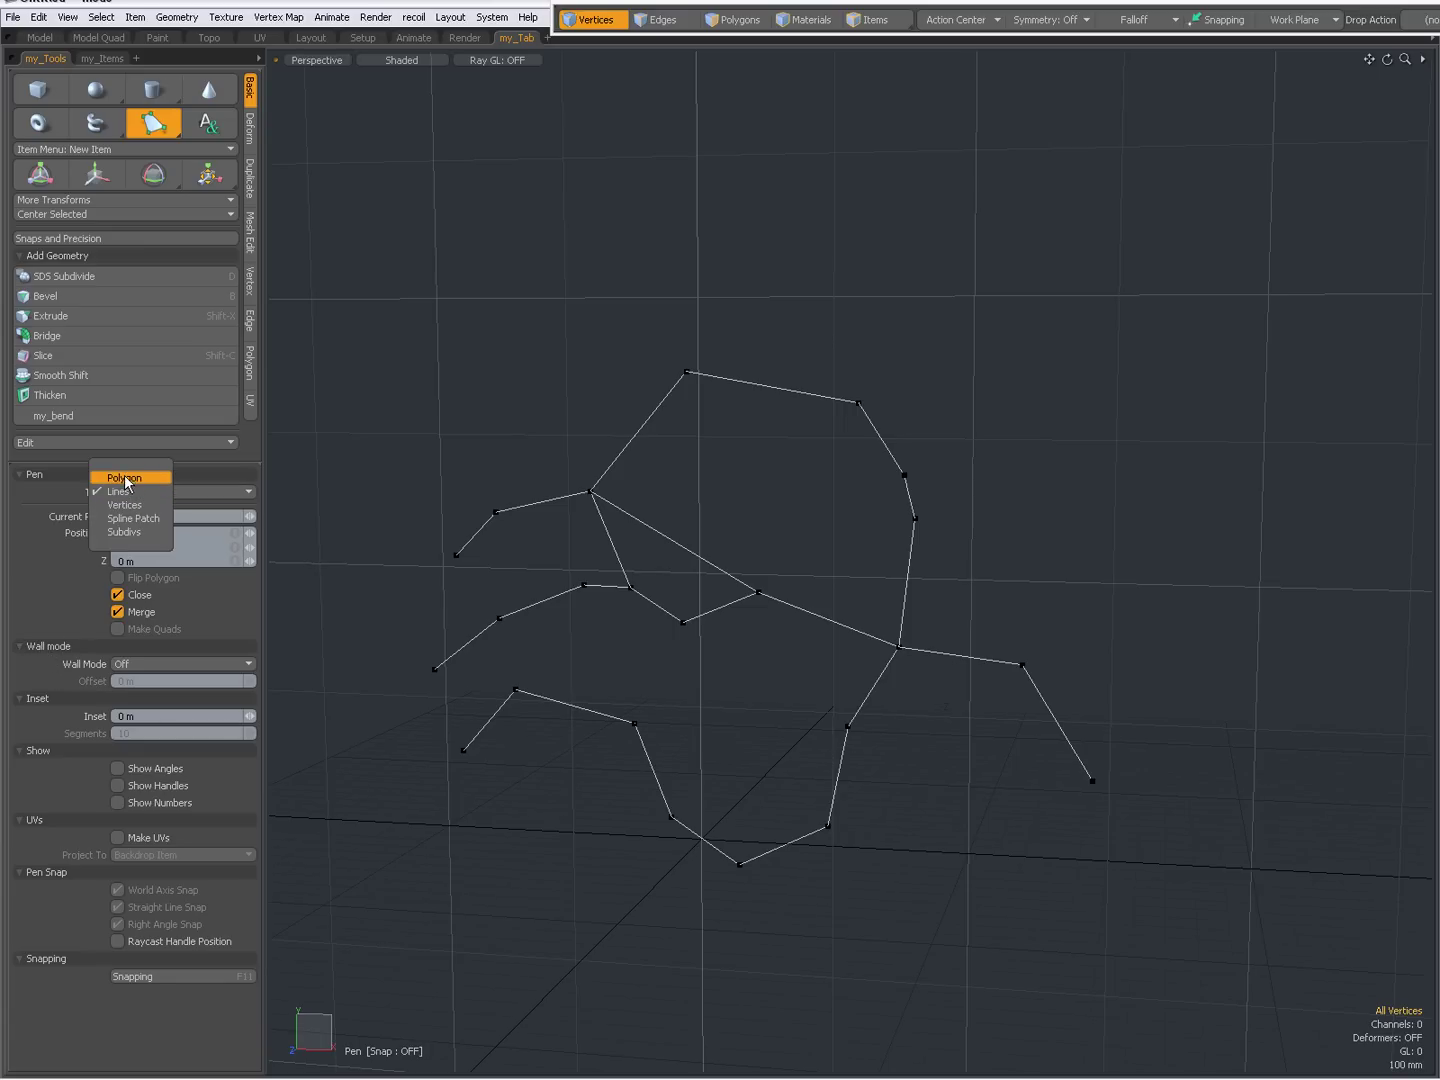
click(121, 490)
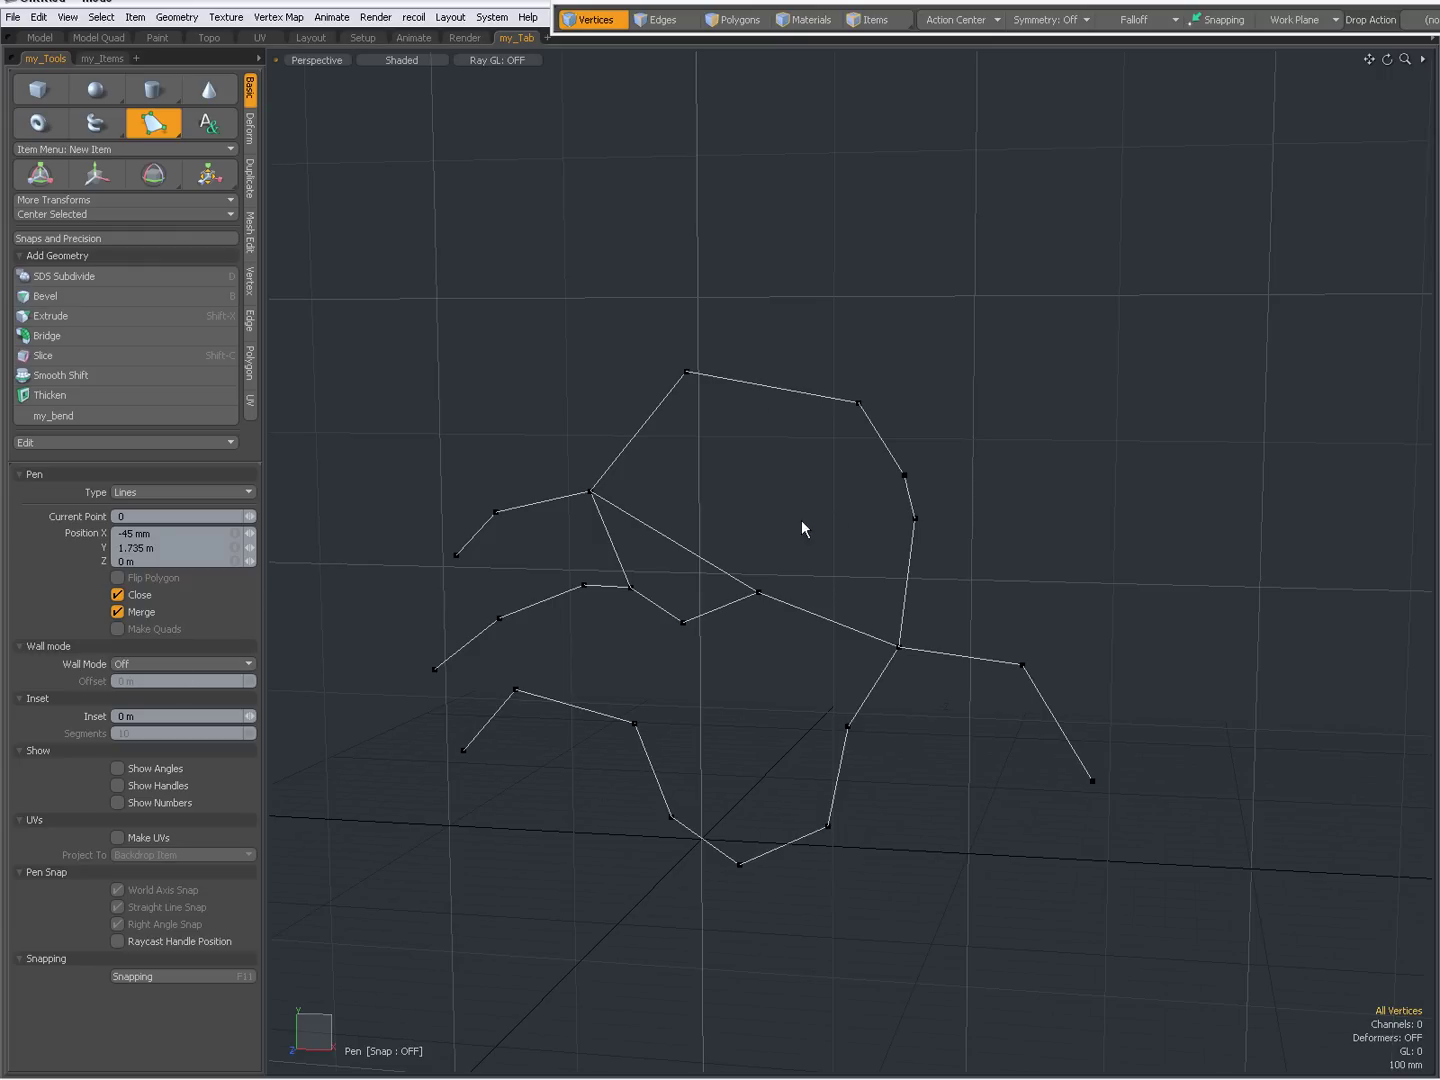
click(420, 386)
click(472, 320)
click(568, 297)
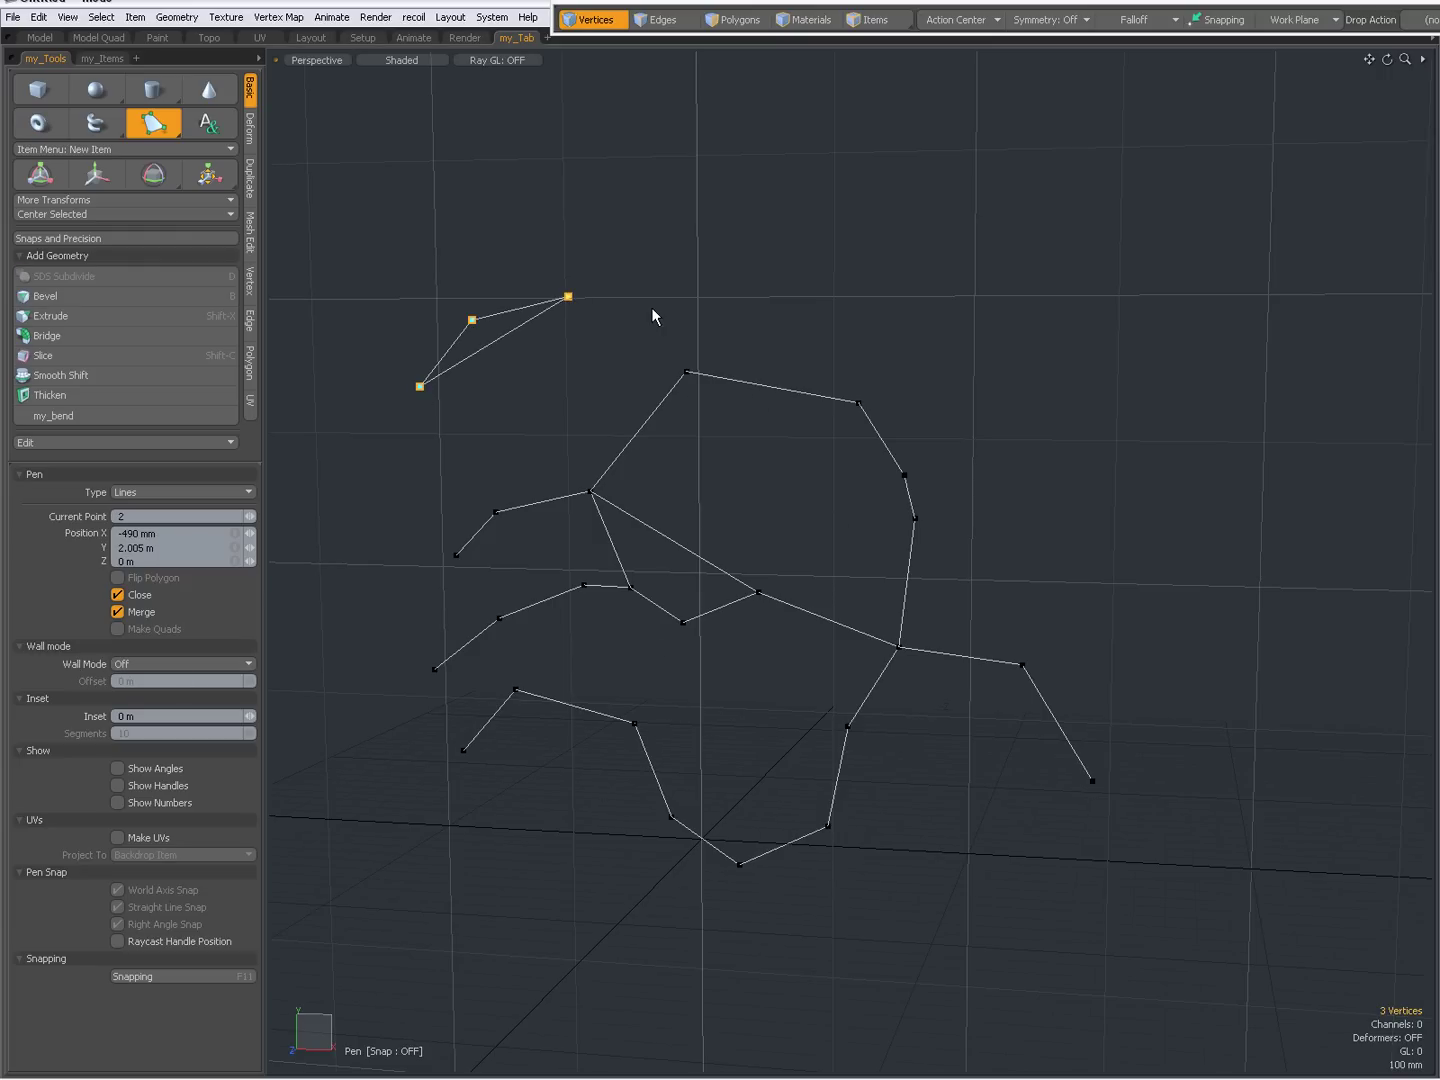
click(654, 310)
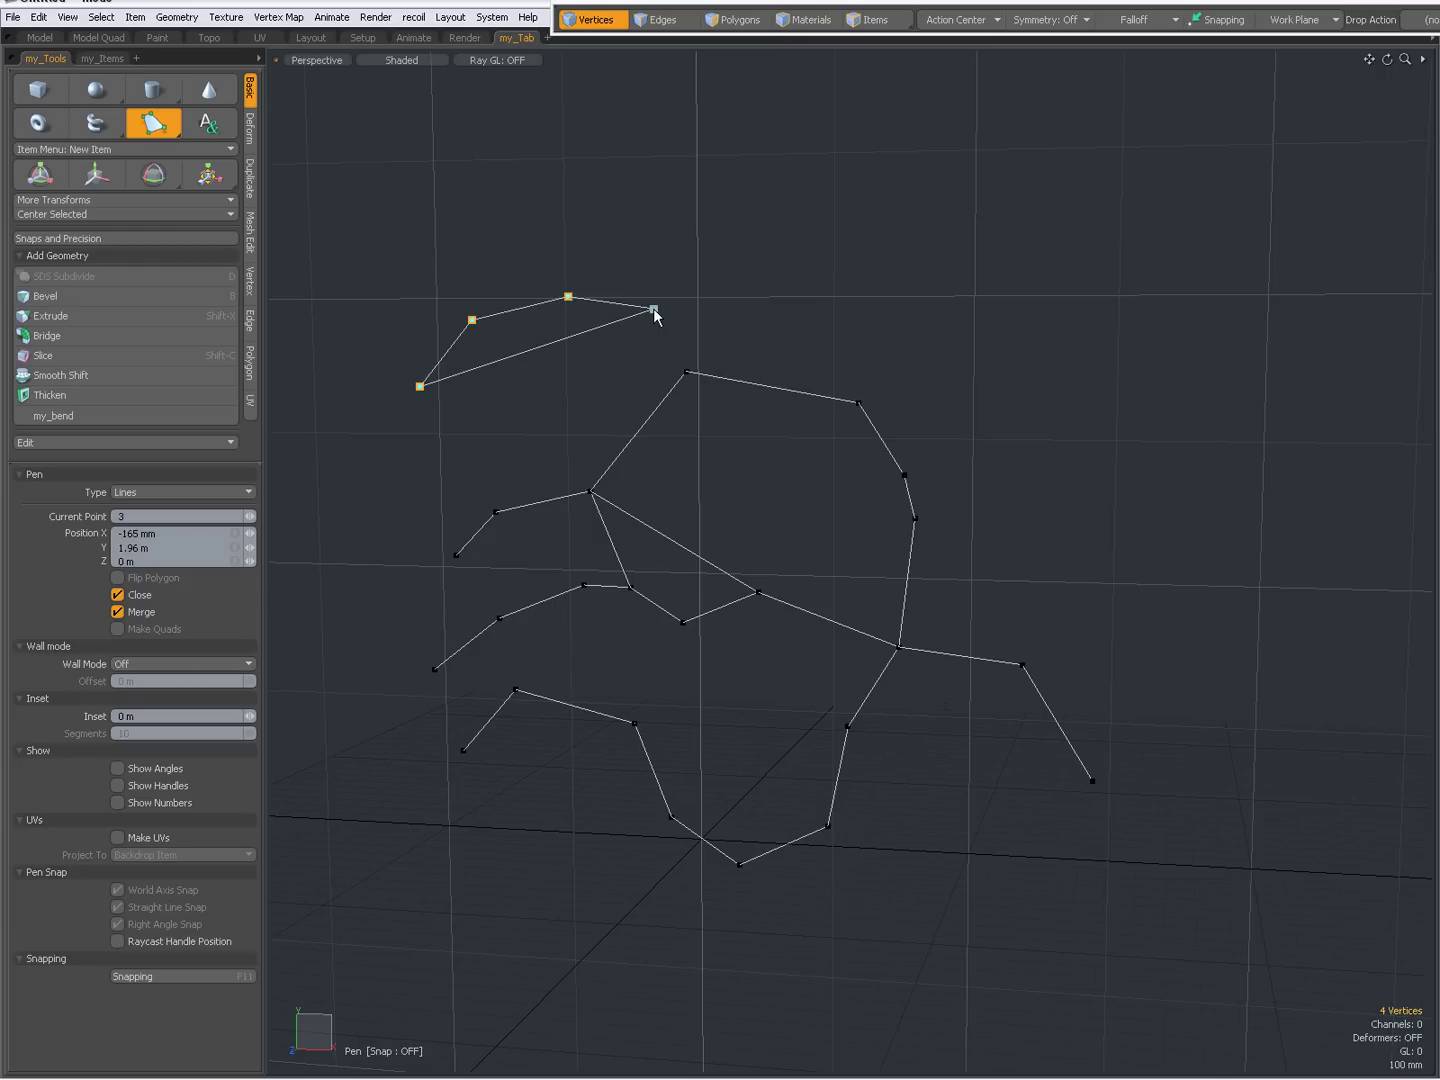
click(117, 594)
drag(659, 303, 652, 319)
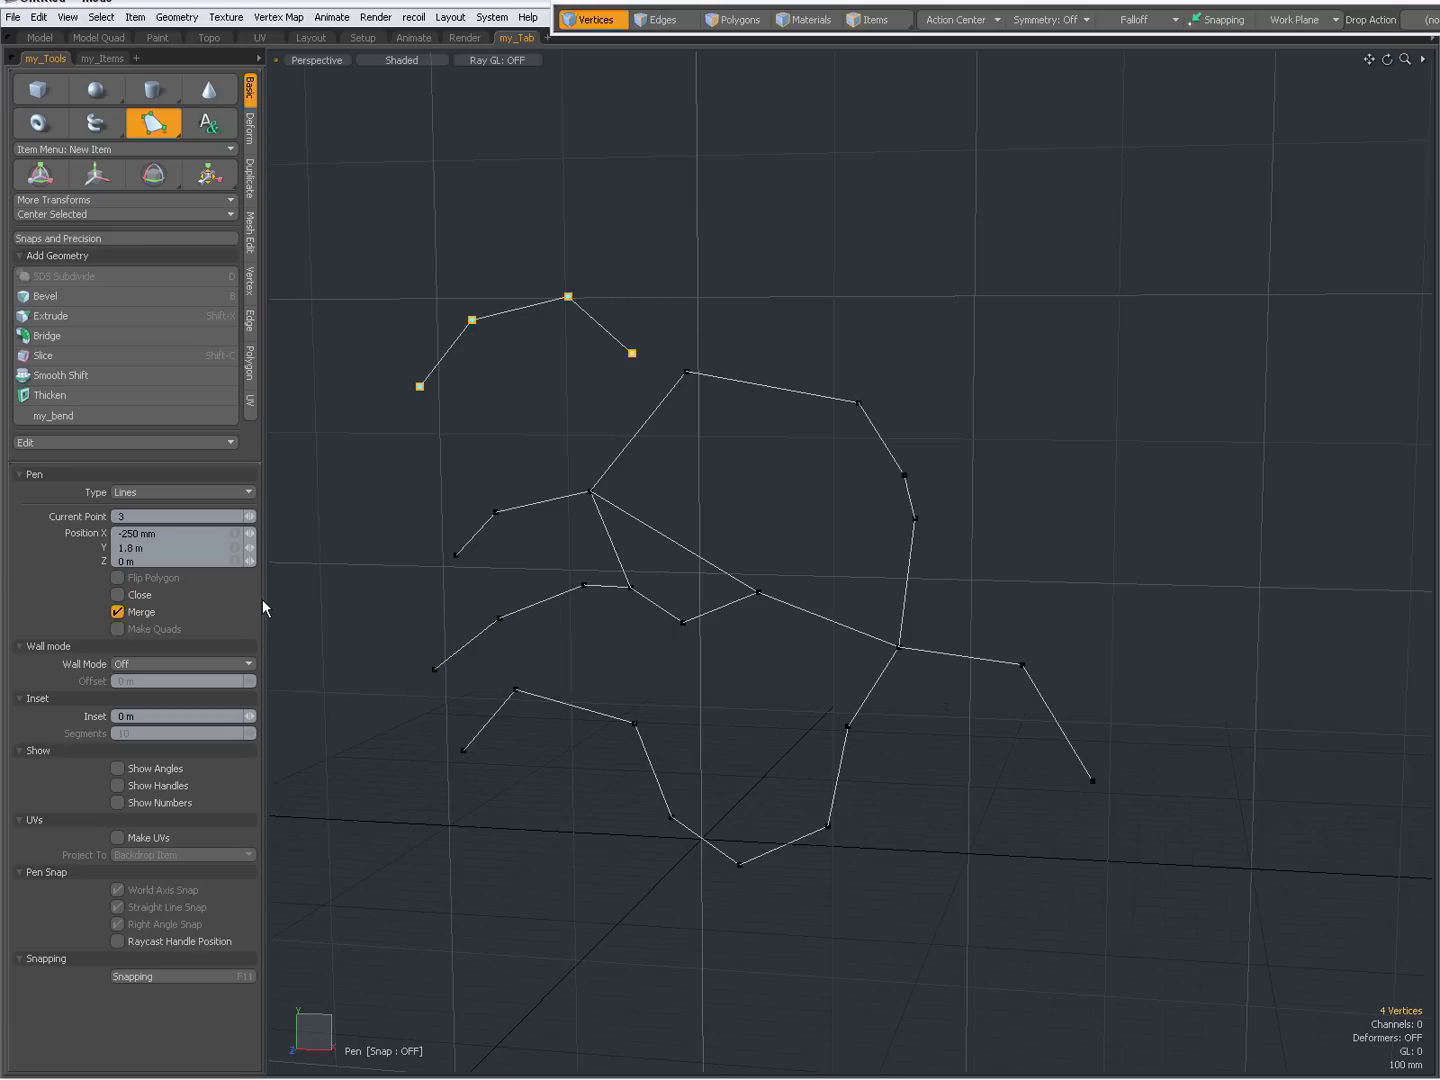
Set the new line's Wall Mode to Inner with a 400 mm offset
click(139, 665)
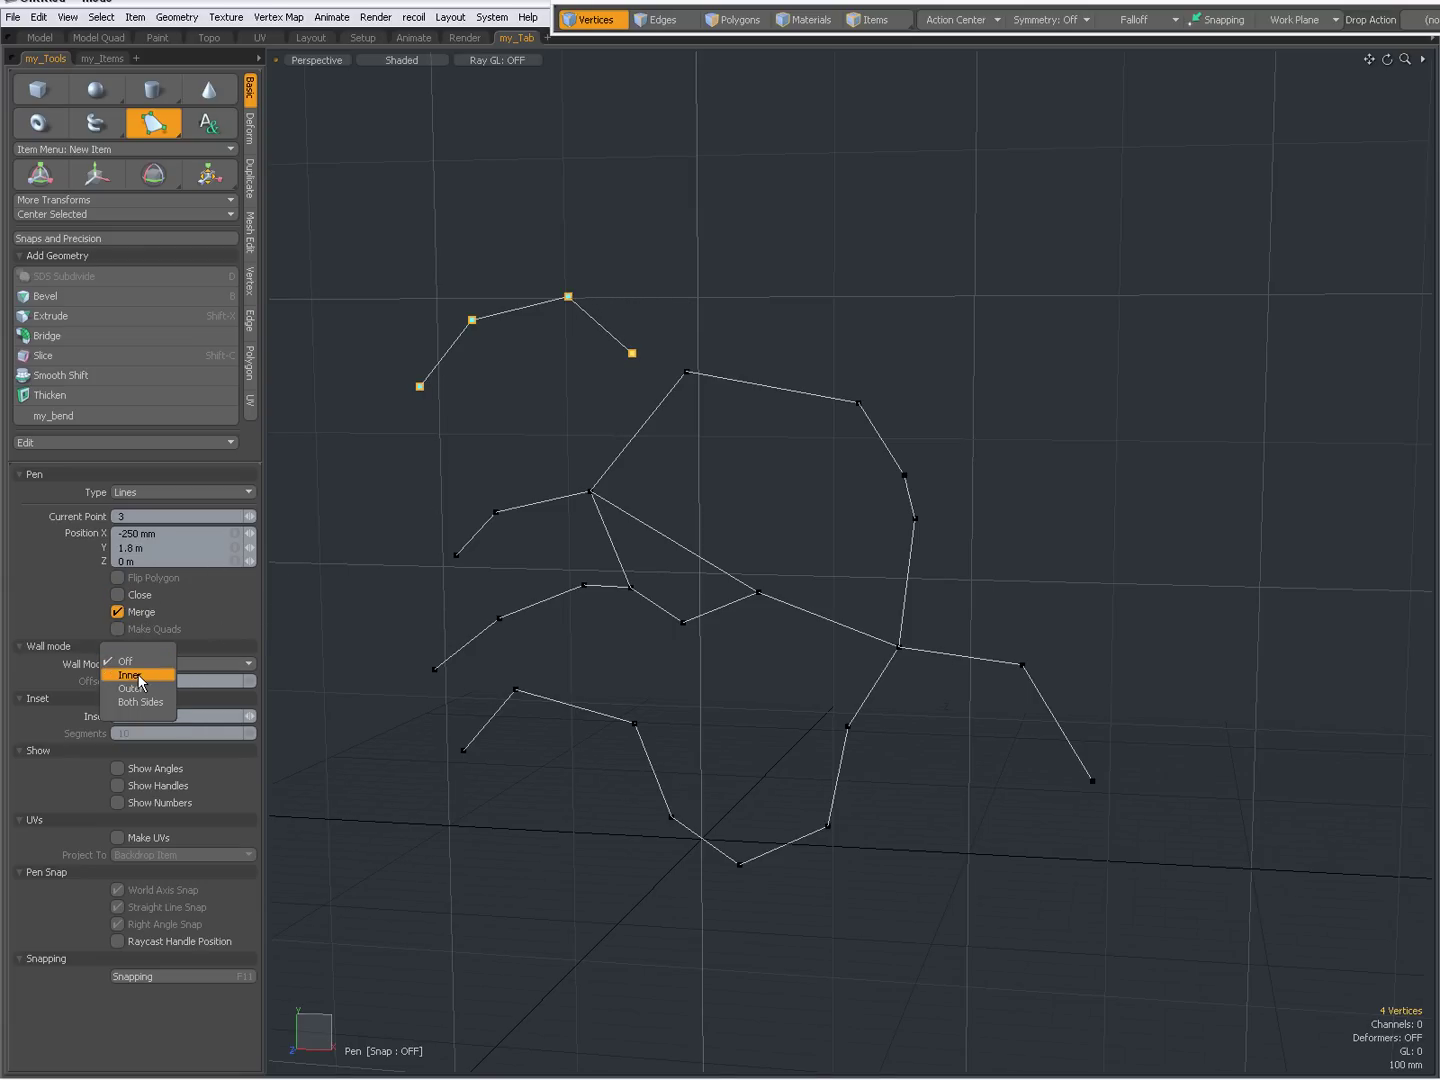
click(140, 682)
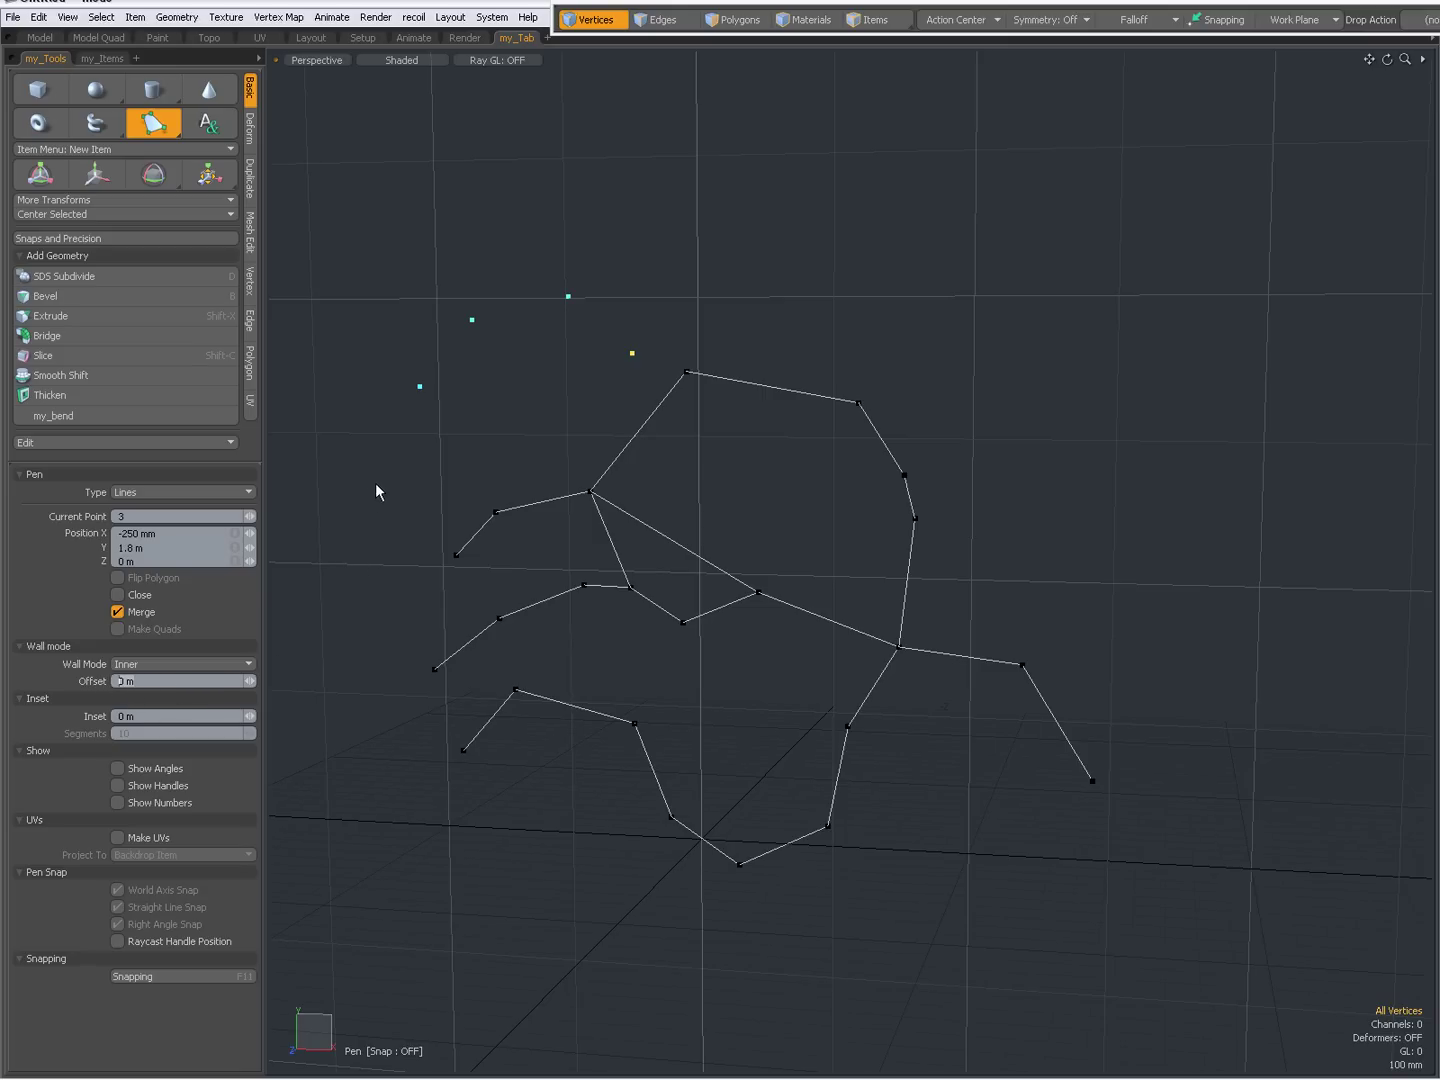
scroll(372, 491, up, 20)
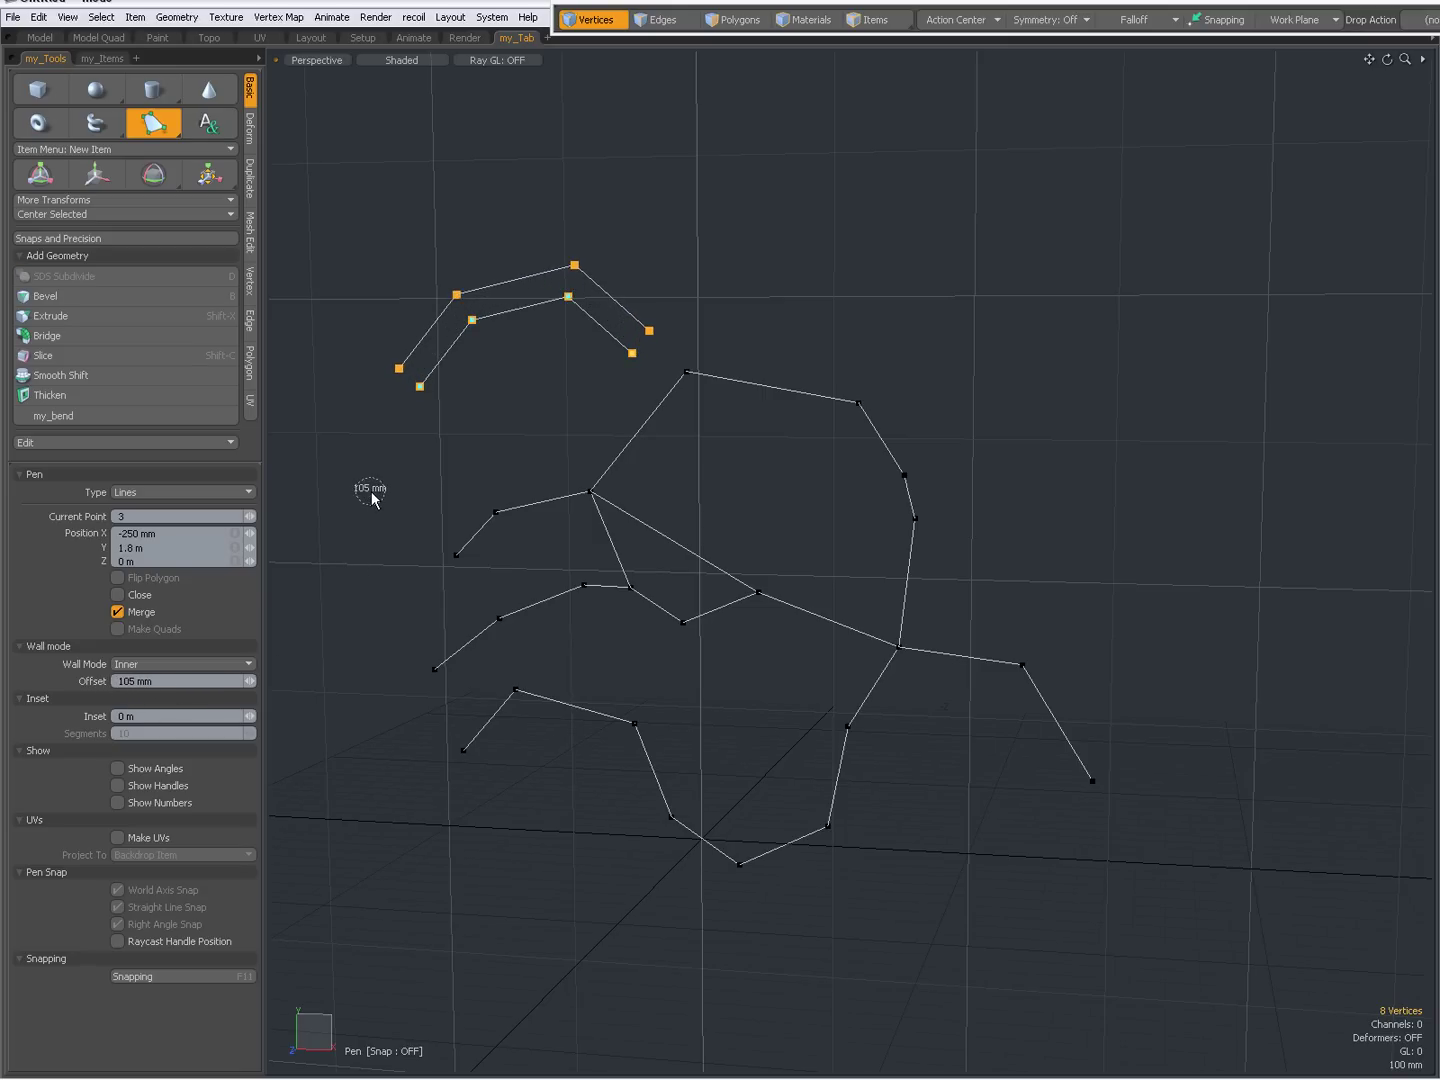
scroll(372, 490, up, 15)
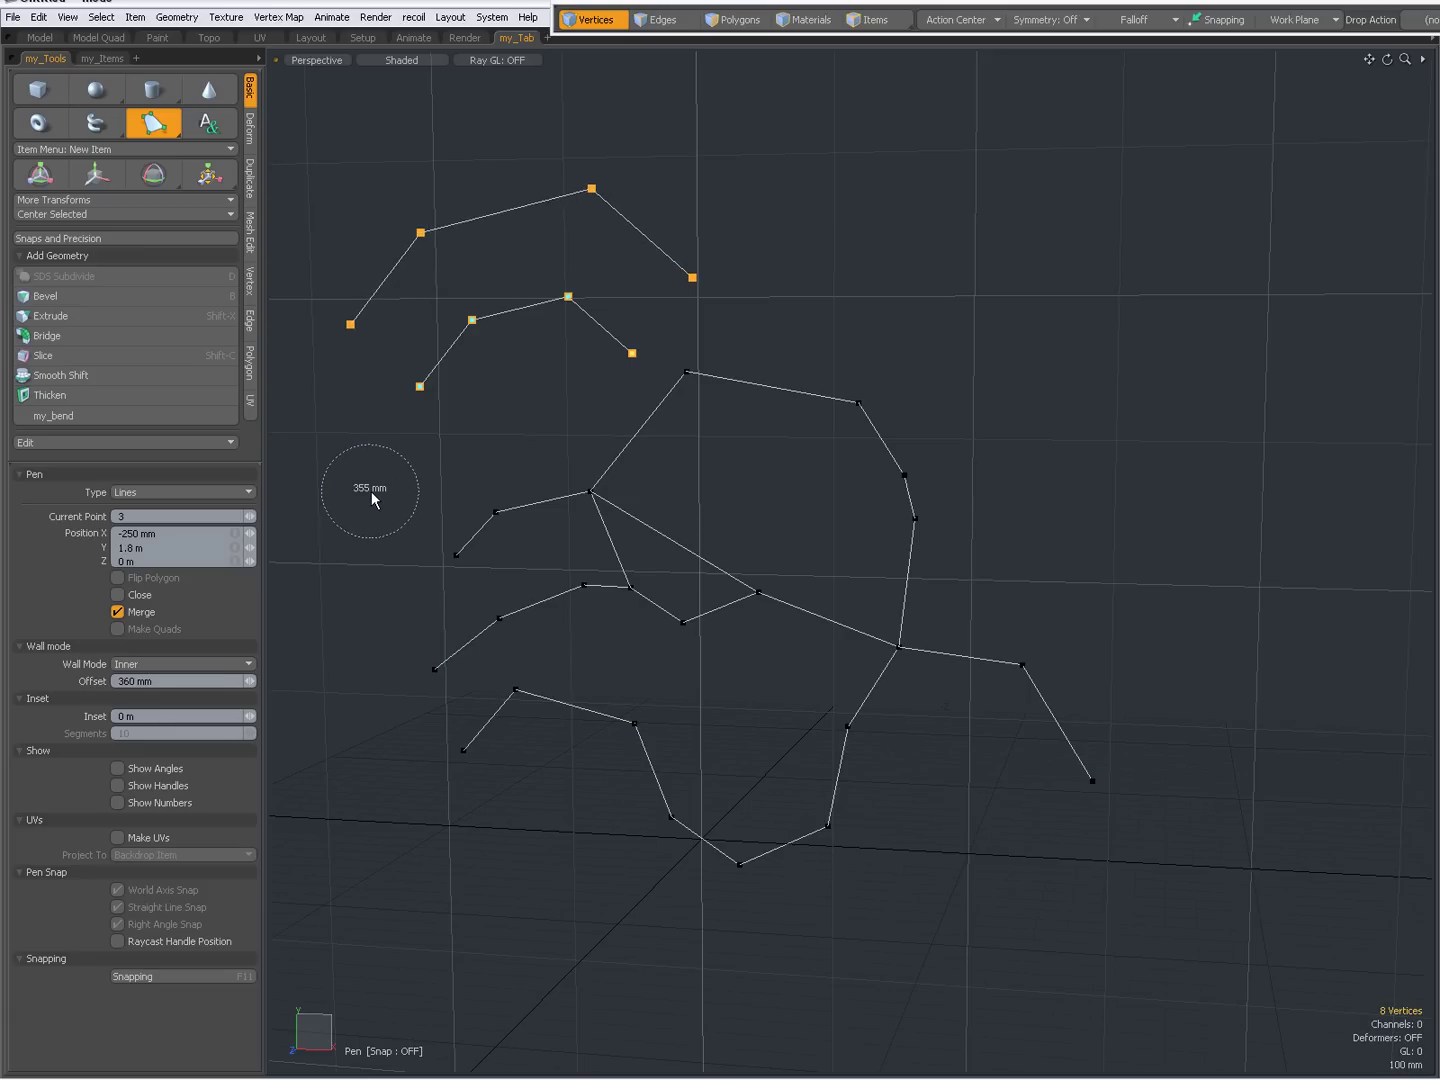
scroll(372, 491, down, 15)
middle_drag(371, 490, 371, 490)
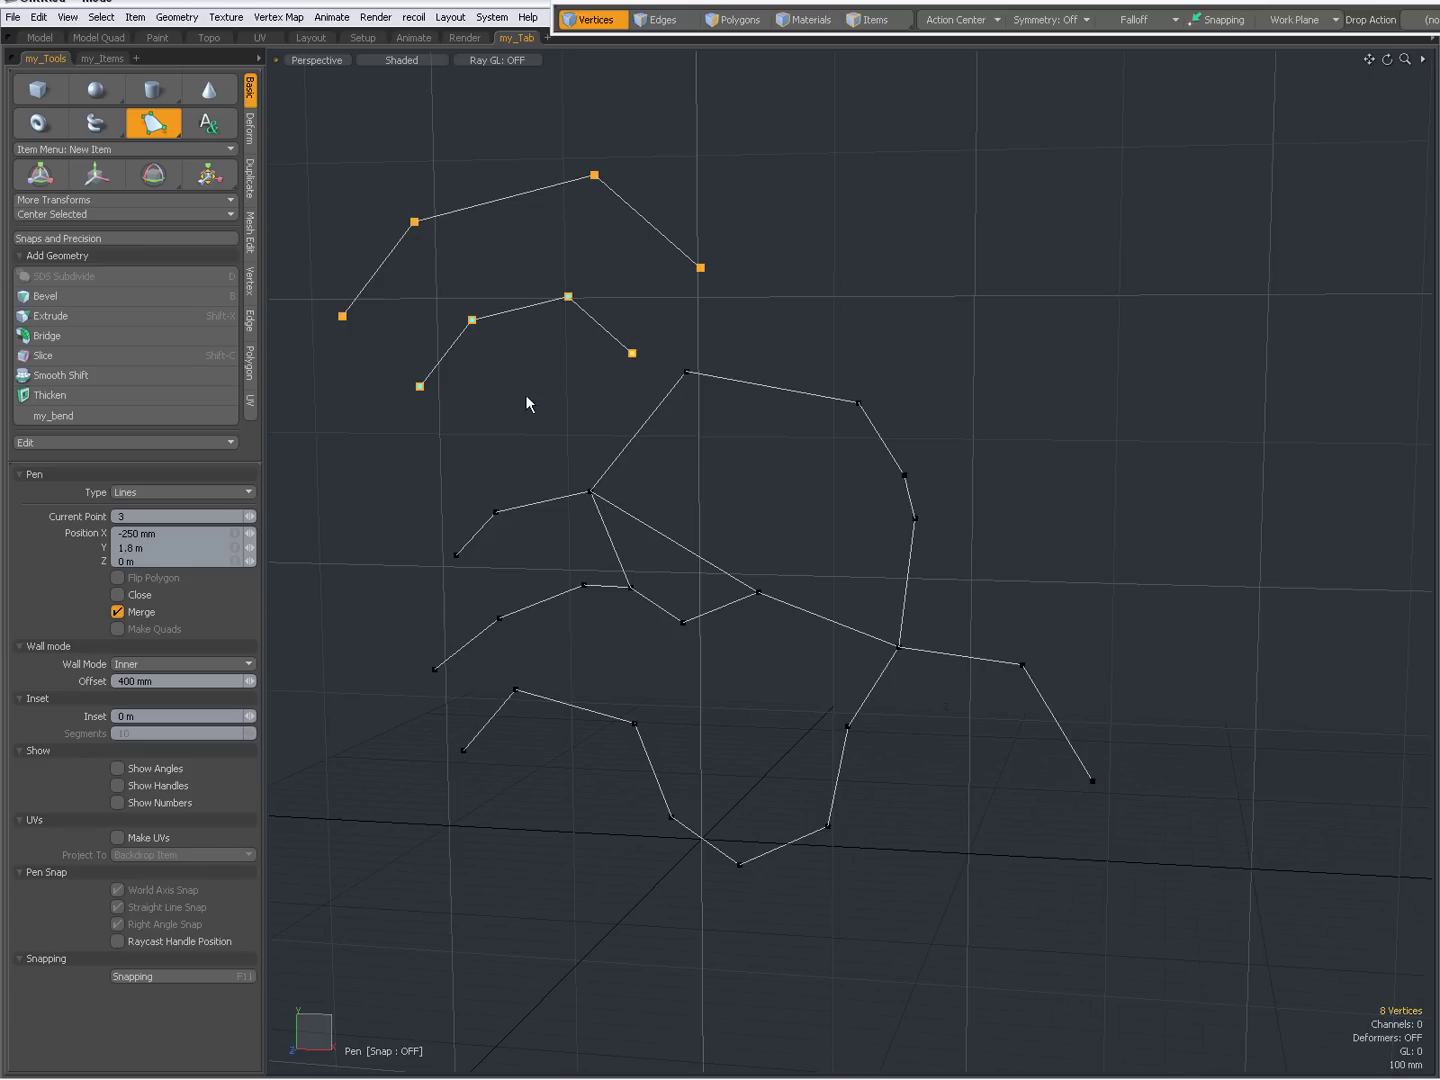
Try the Outer wall mode and set the Wall Mode to Both Sides
click(176, 662)
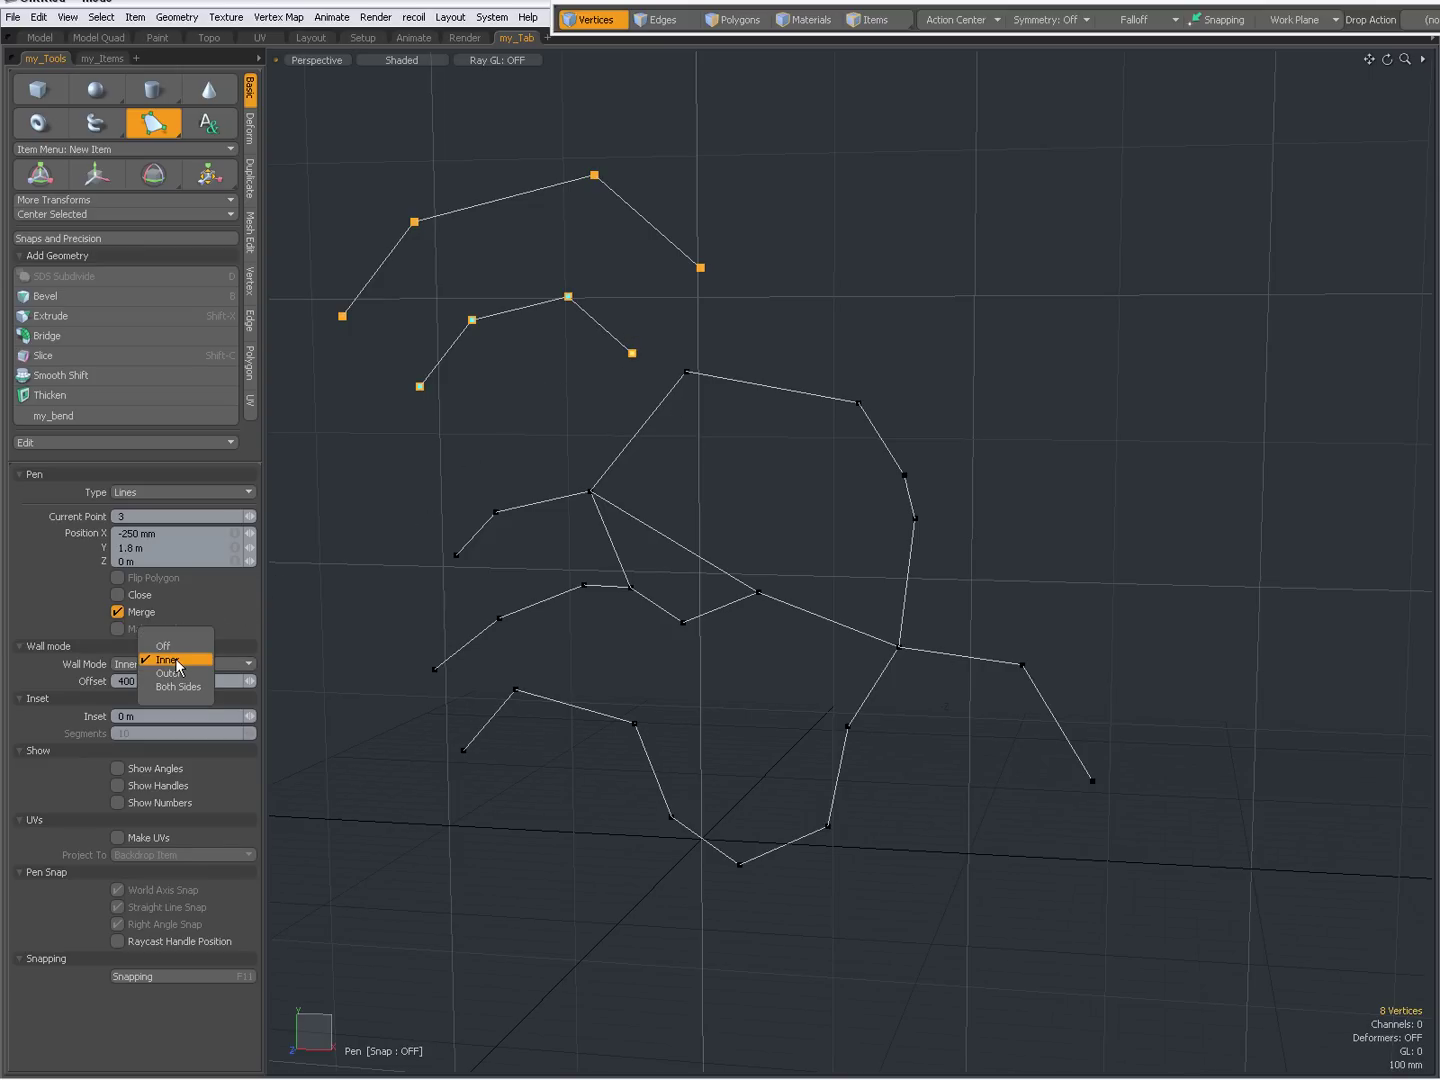
click(165, 680)
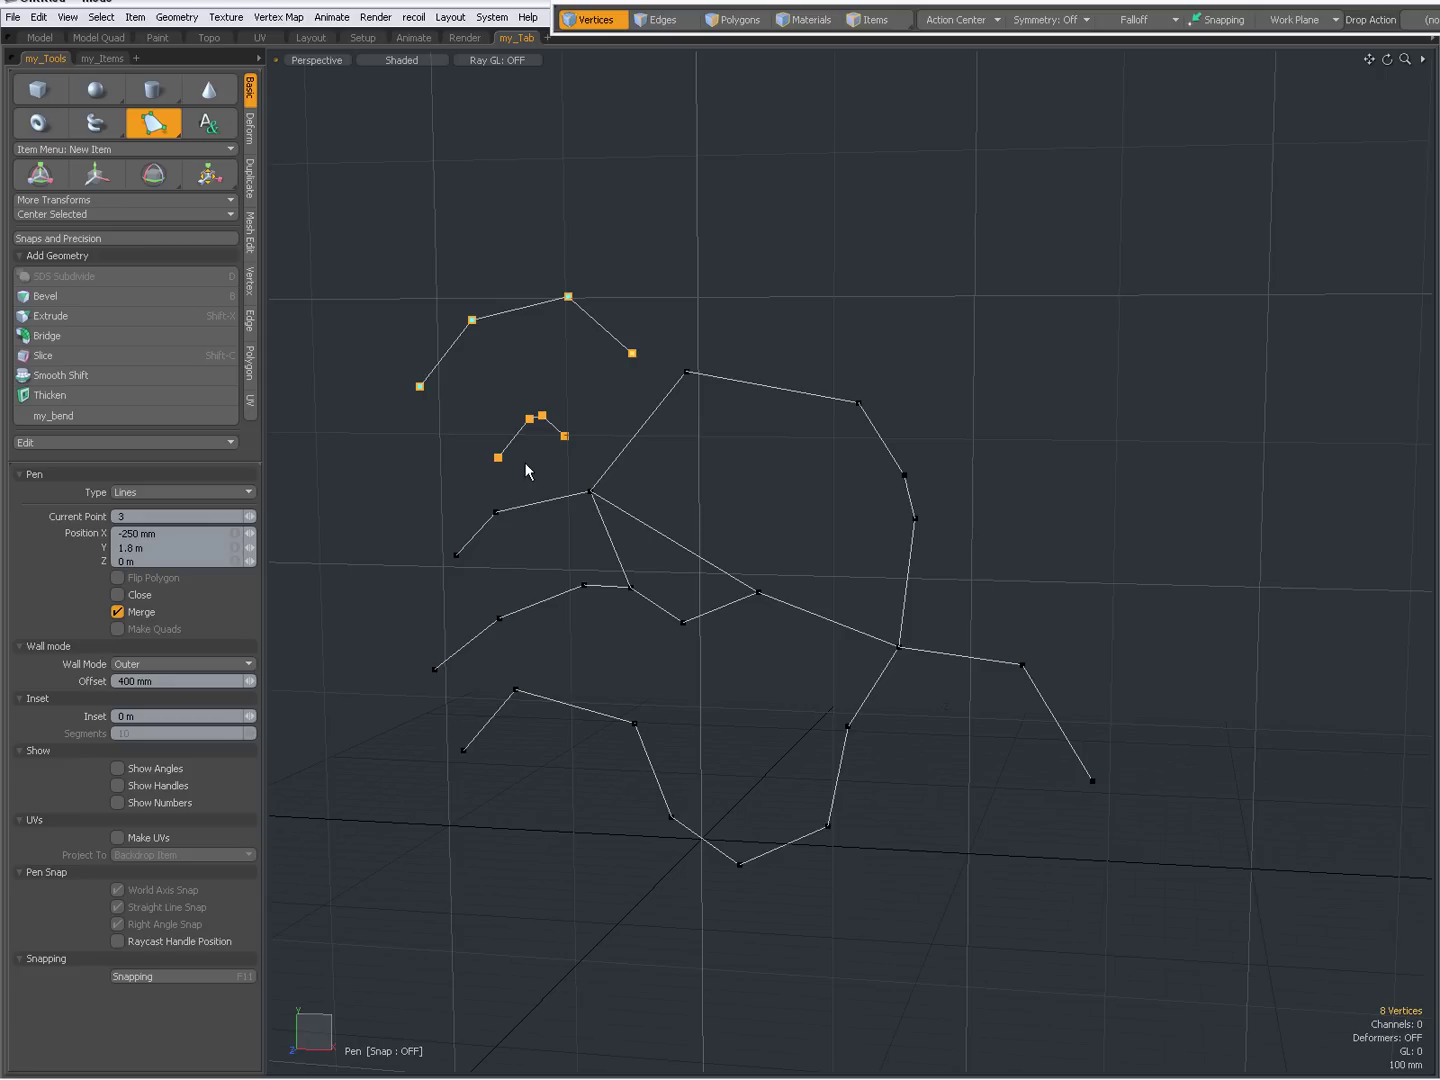
click(198, 664)
click(202, 676)
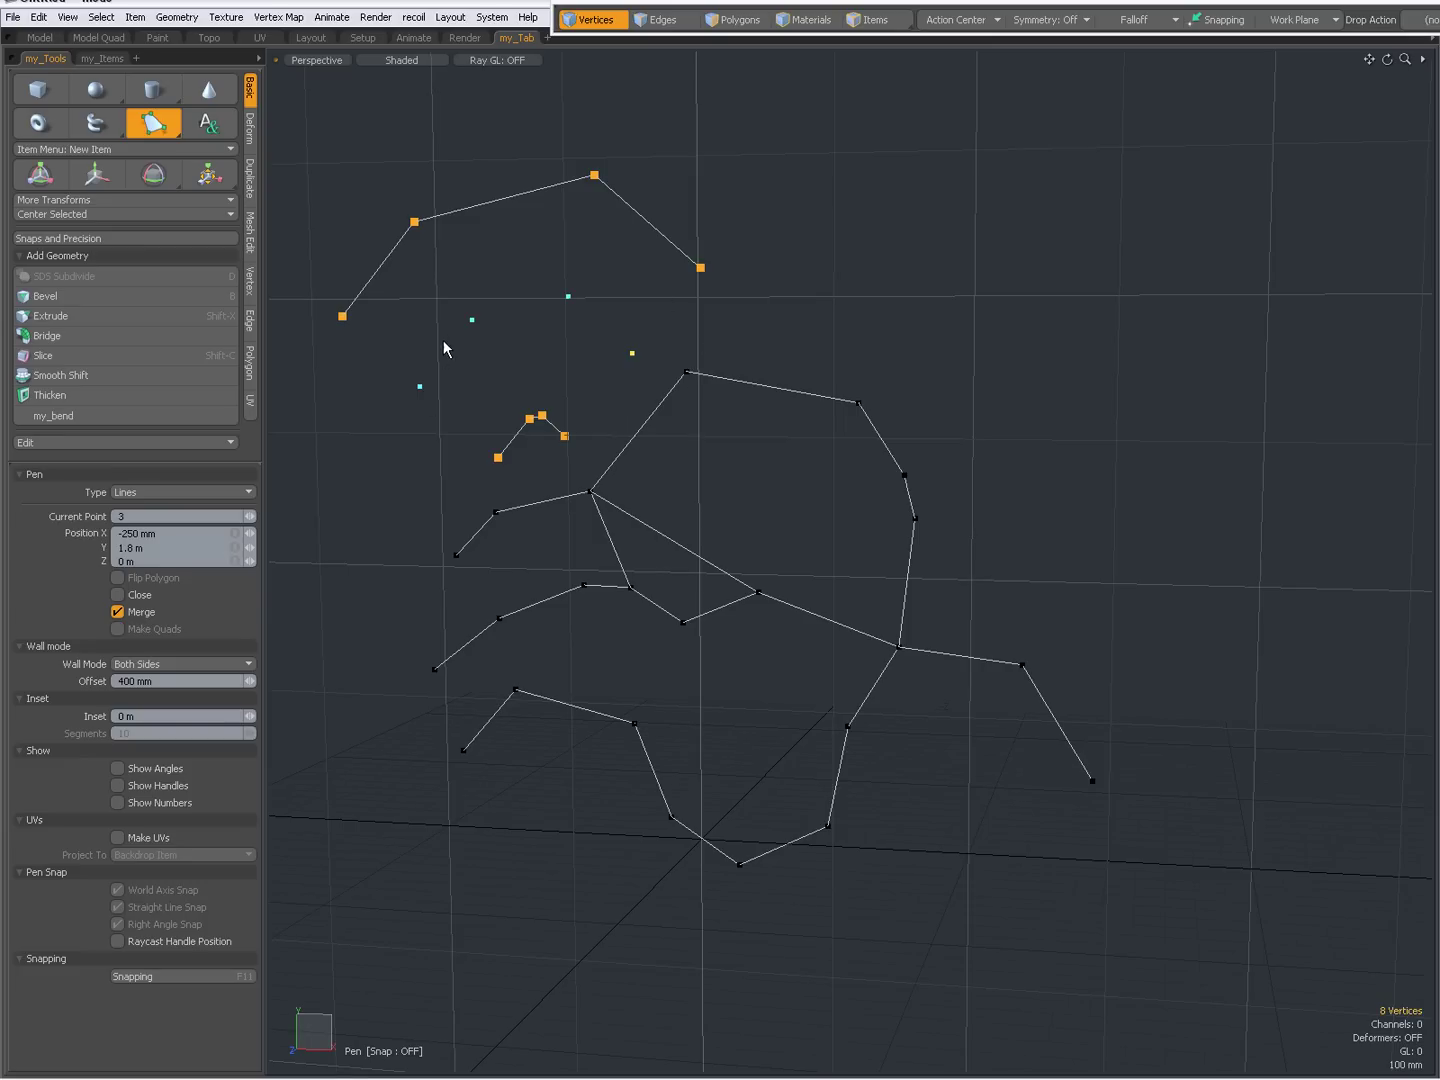
Reposition the line's points, with the last at about X -200 mm, Y 2.11 m, and set the wall offset to 125 mm
mouse_move(471, 319)
mouse_down()
mouse_move(449, 314)
mouse_move(469, 321)
mouse_up()
click(567, 296)
drag(567, 296, 560, 301)
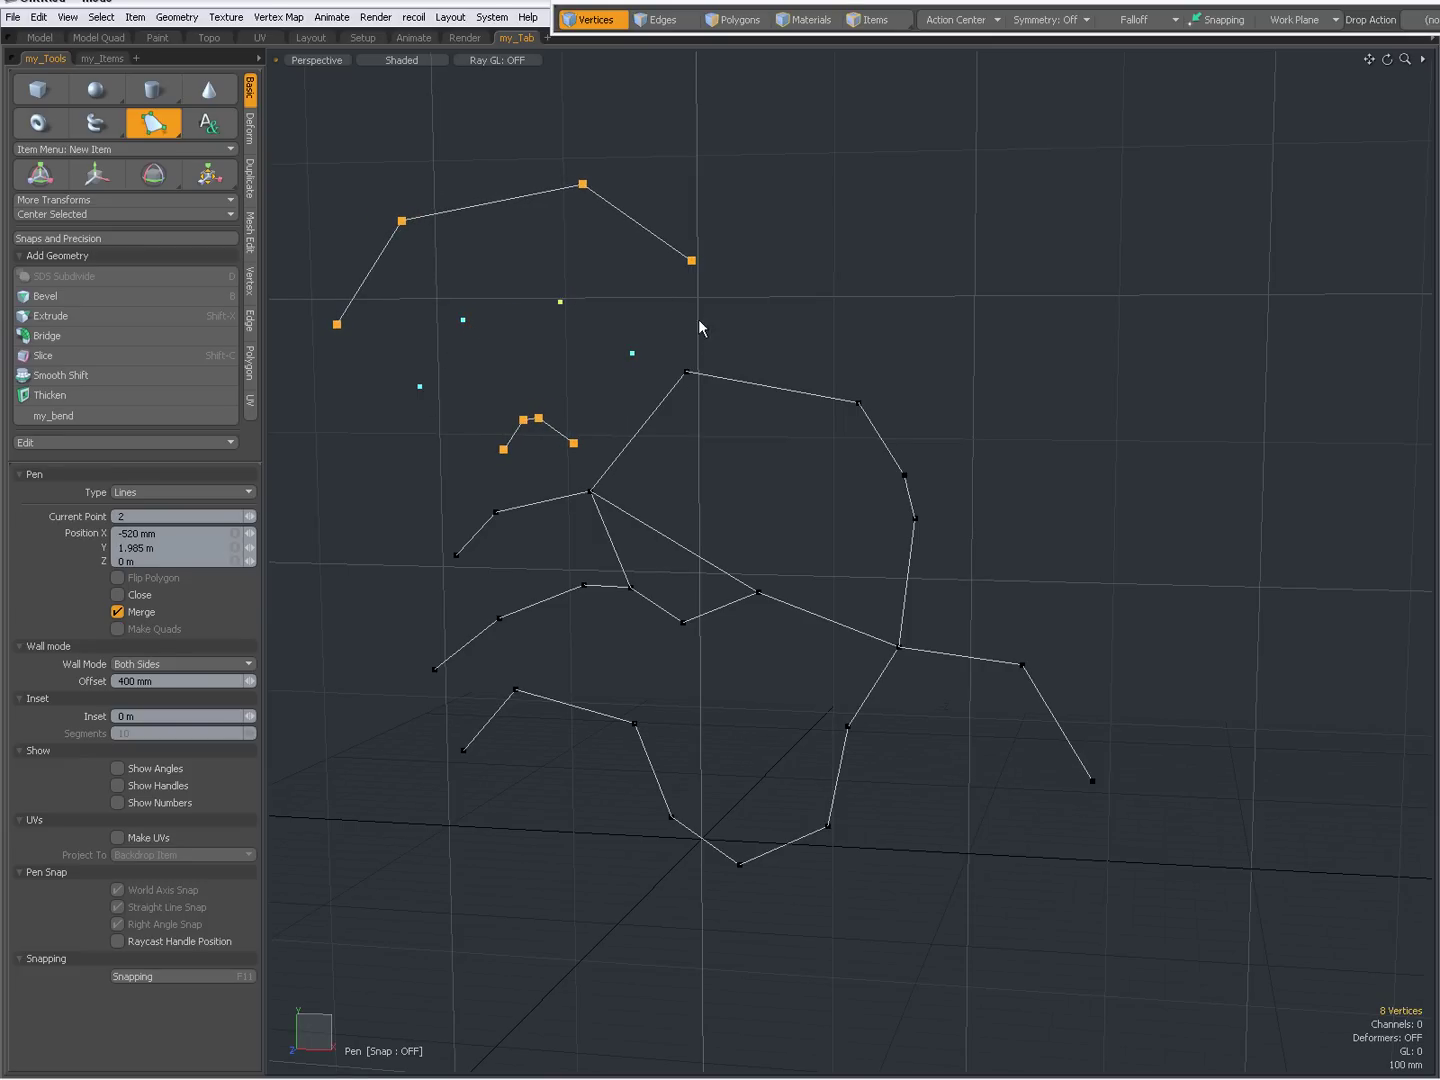
scroll(746, 325, down, 7)
right_drag(750, 332, 738, 324)
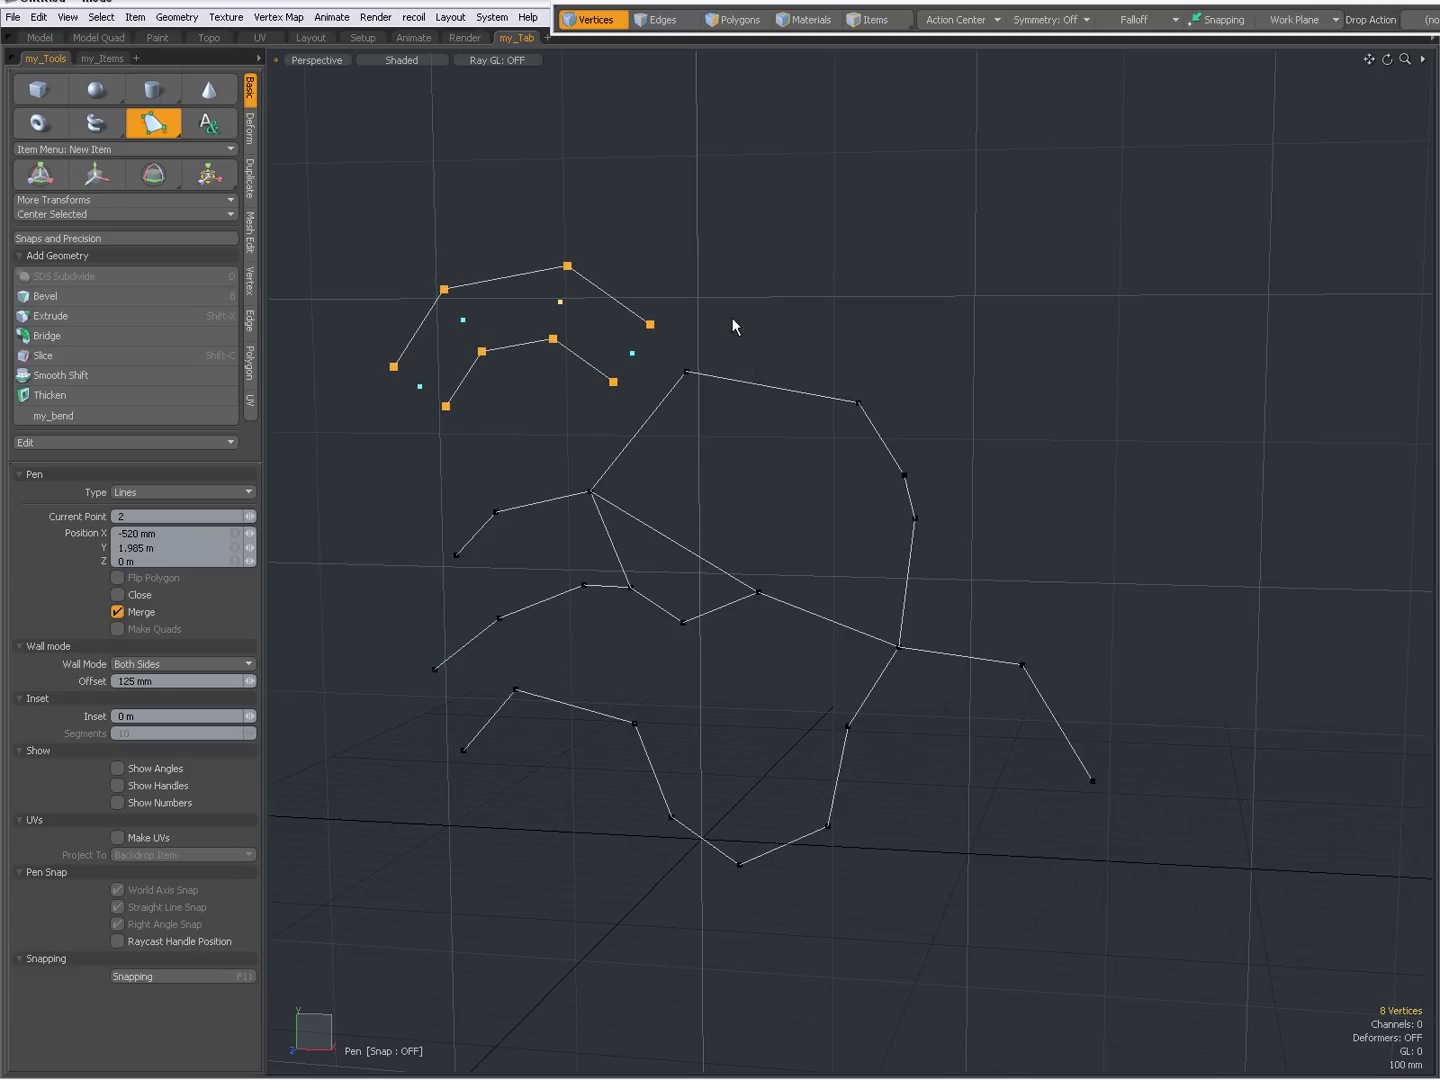
drag(559, 319, 563, 309)
drag(633, 362, 635, 362)
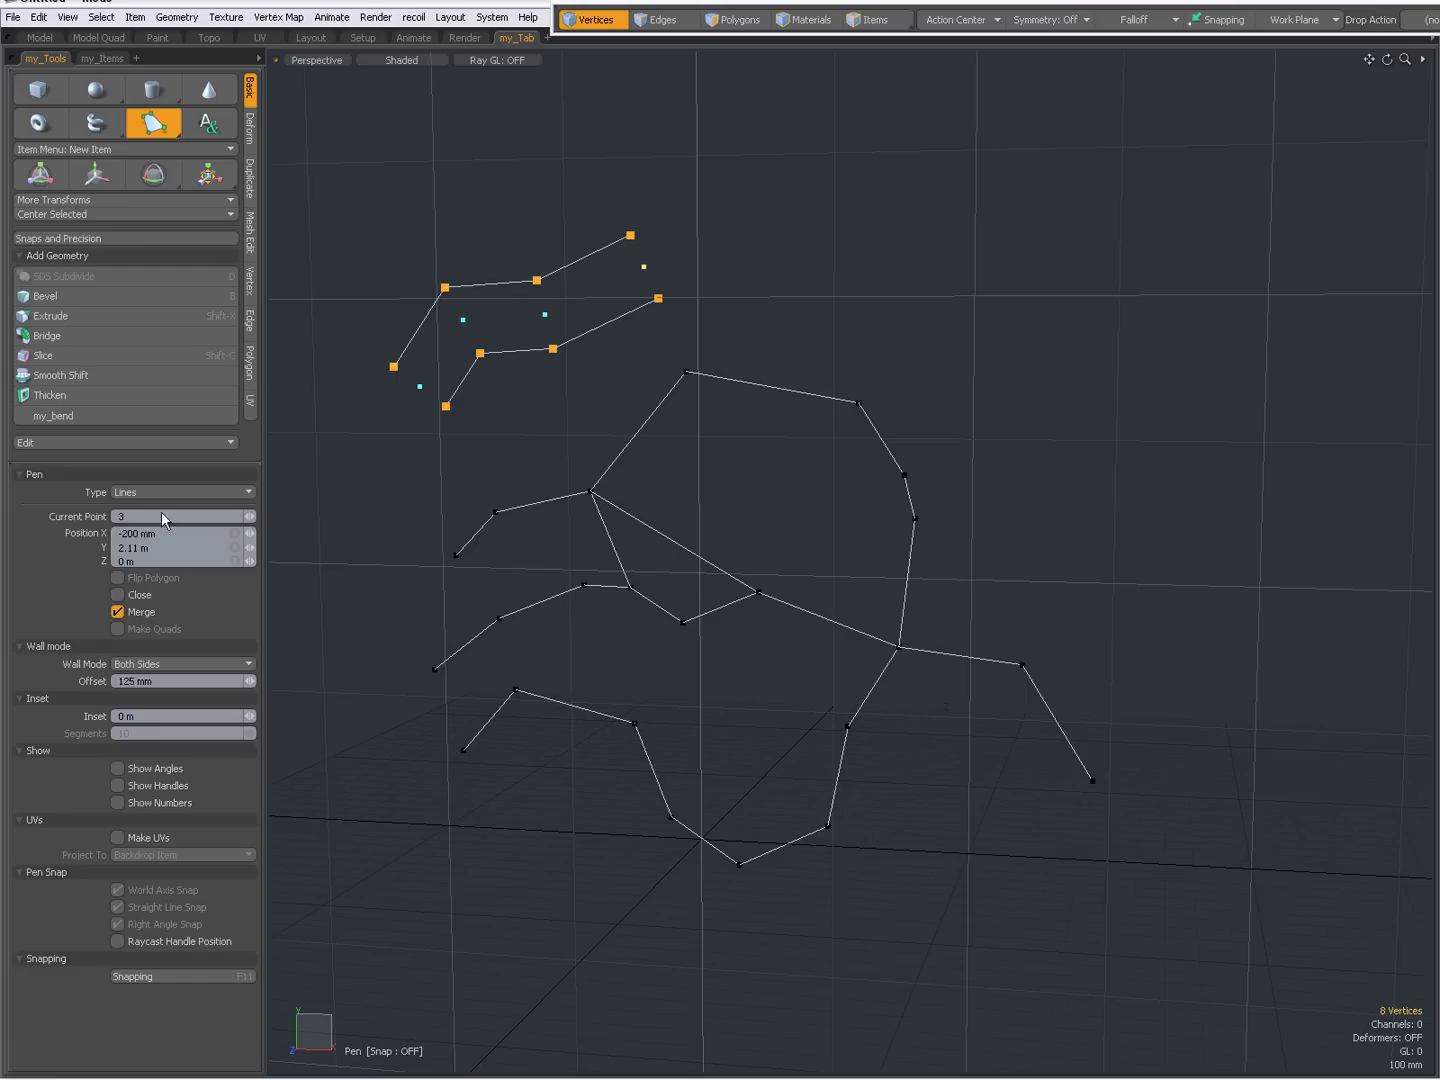
Turn Wall Mode off and round the line's corners with a 30 mm inset
click(139, 669)
click(137, 627)
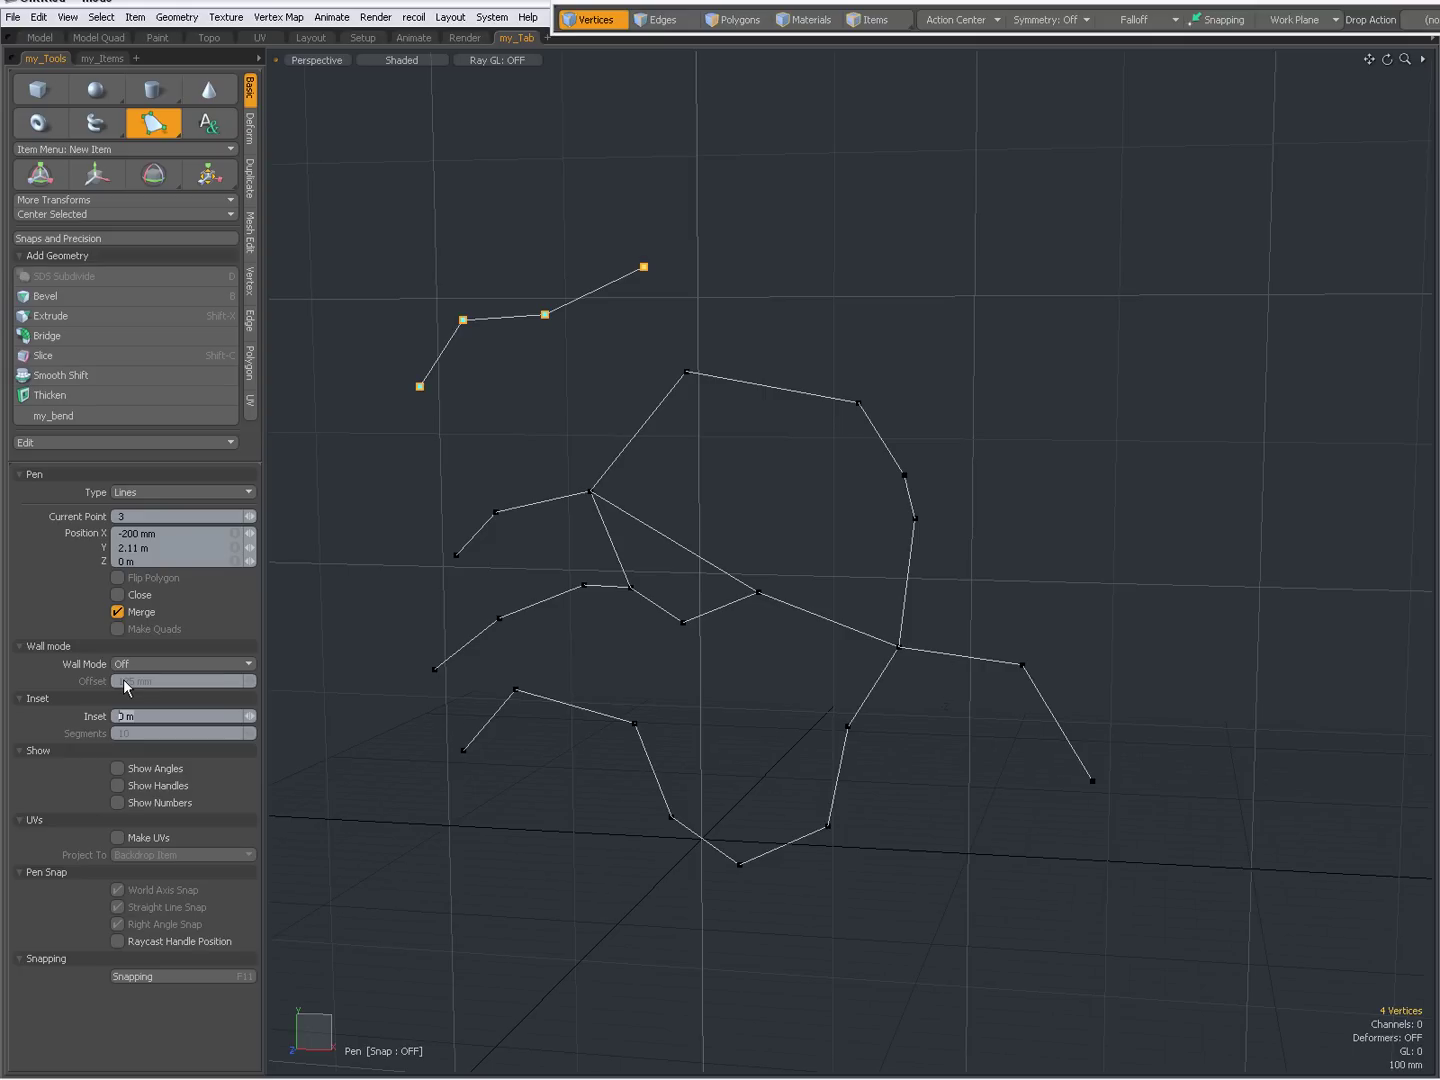
text(m)
key(Return)
key(shift+a)
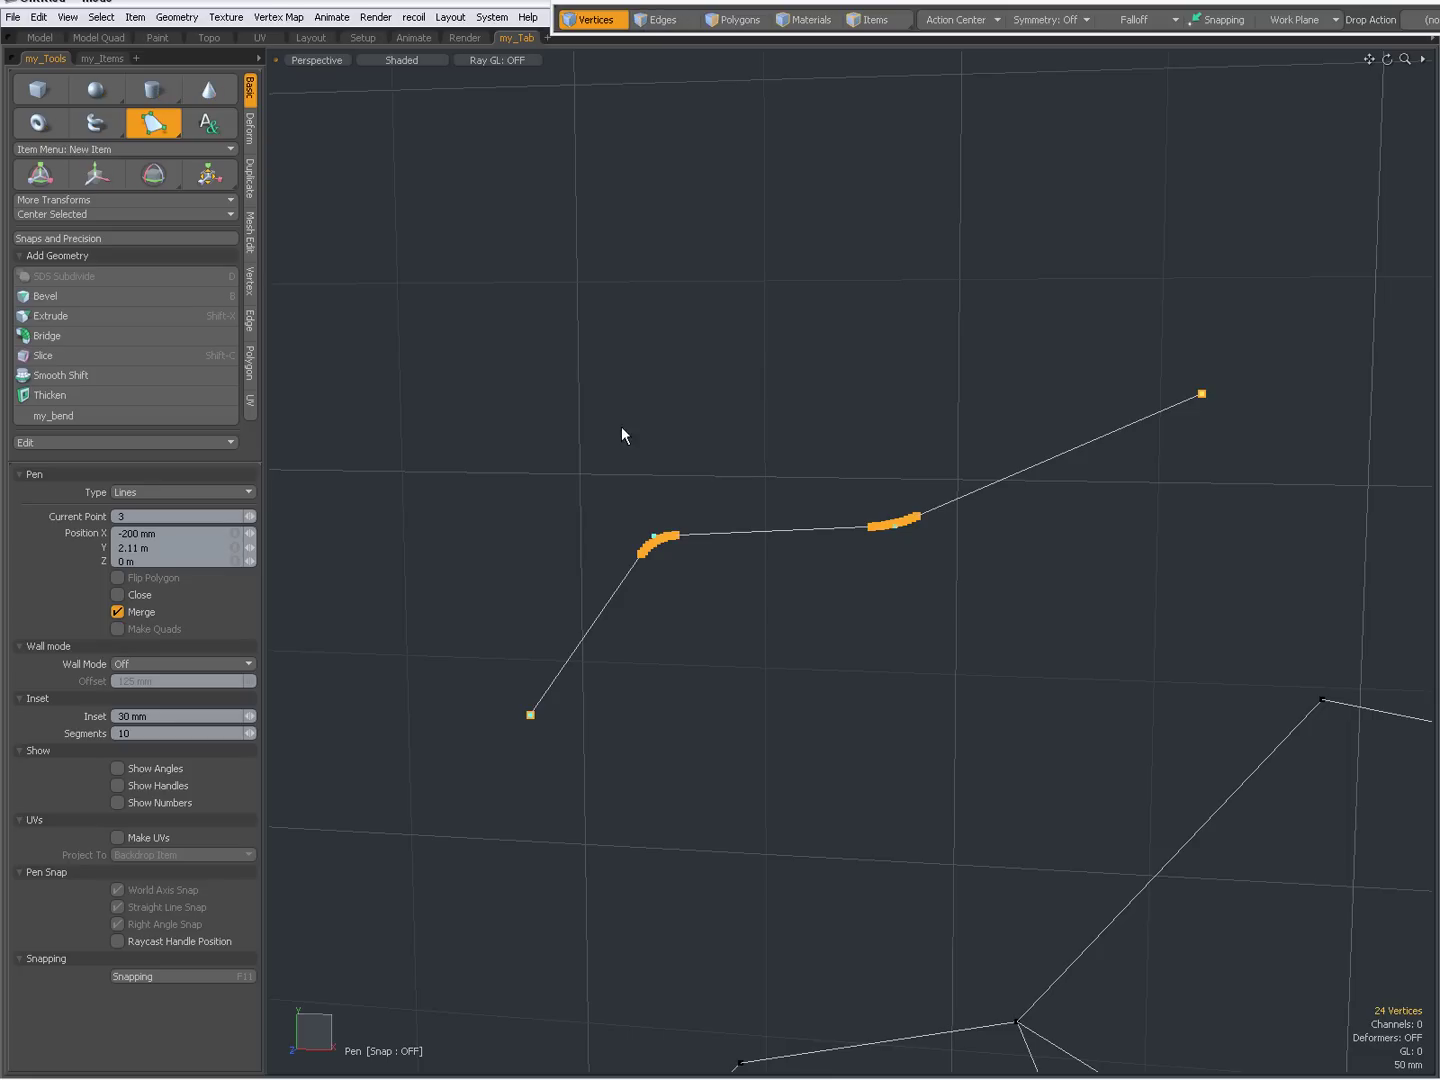
Add a fifth point at about X -46 mm, Y 1.987 m and set the inset segments to 0
ctrl+alt+drag(668, 554, 835, 540)
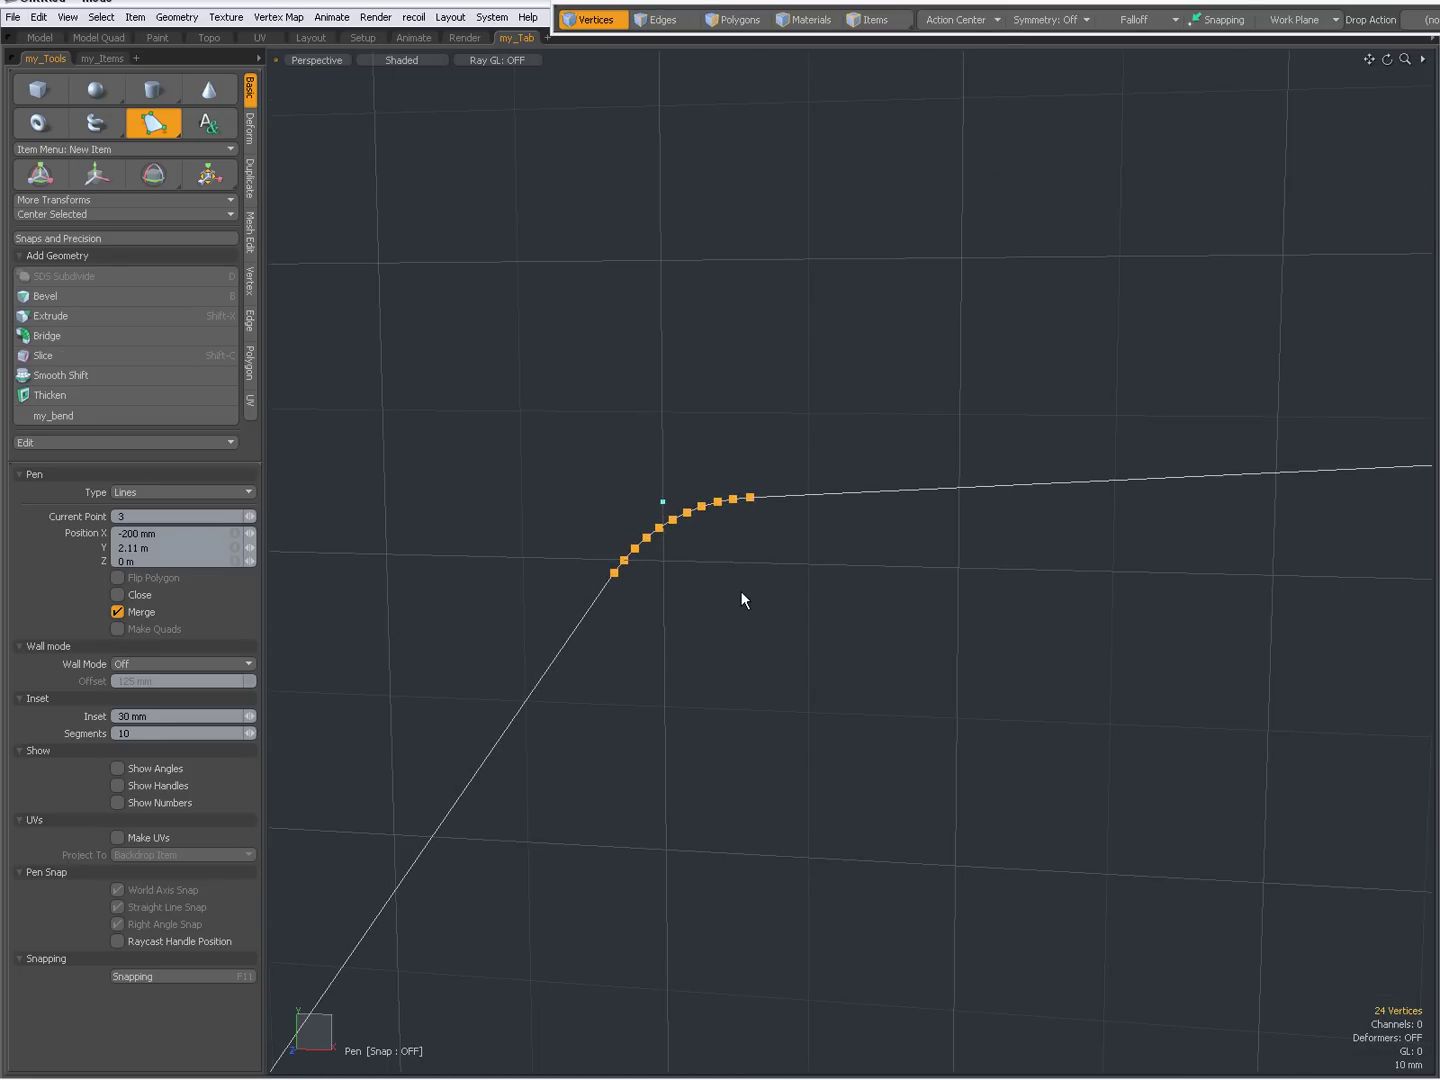
ctrl+alt+drag(741, 591, 612, 556)
alt+shift+drag(676, 593, 616, 534)
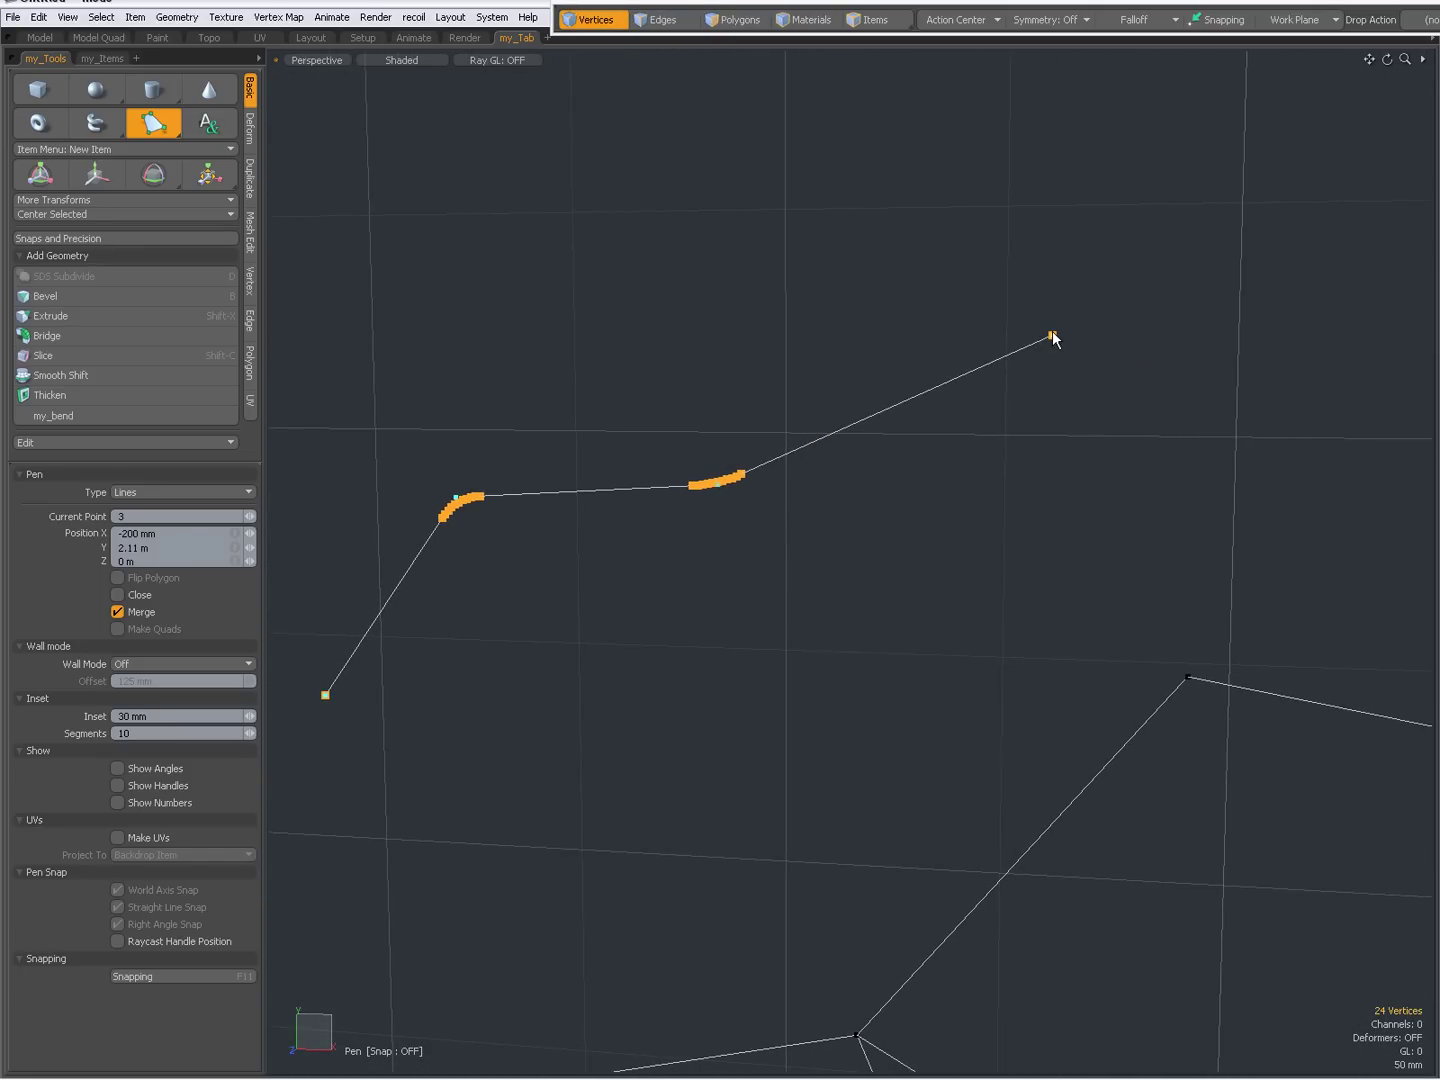
drag(1148, 400, 1193, 448)
drag(253, 731, 250, 739)
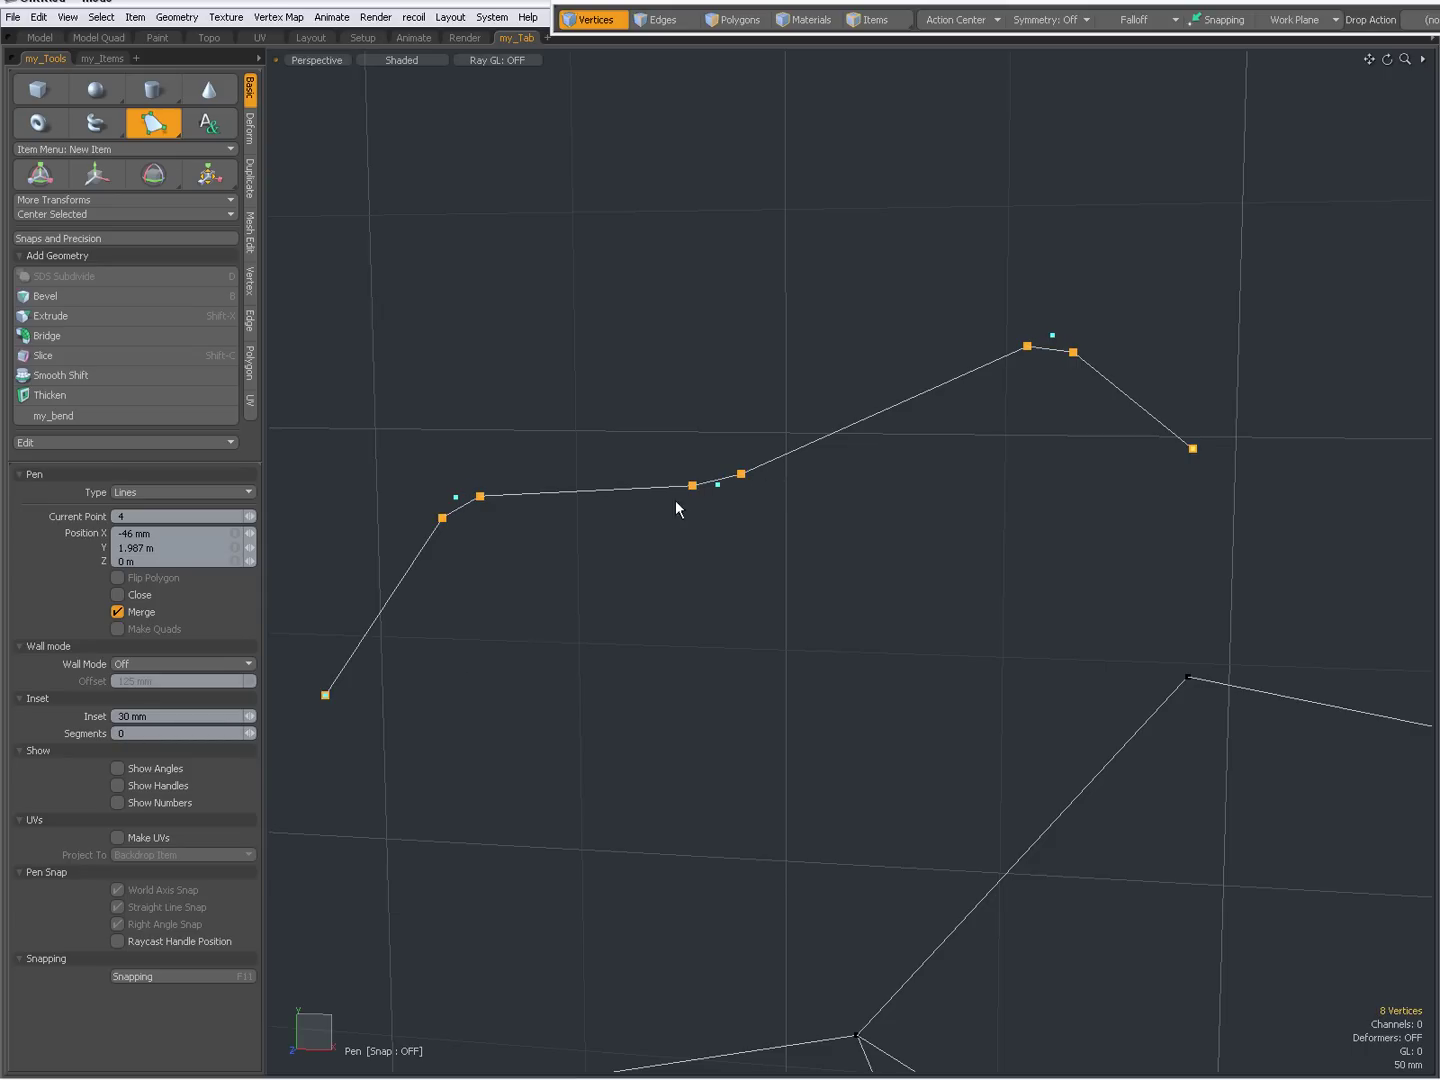
Move the line's three inner corner points, the last to about X -204 mm, Y 2.148 m, with inset segments set to 1
click(253, 733)
click(457, 509)
click(716, 491)
click(1053, 339)
drag(1053, 336, 1054, 337)
click(252, 733)
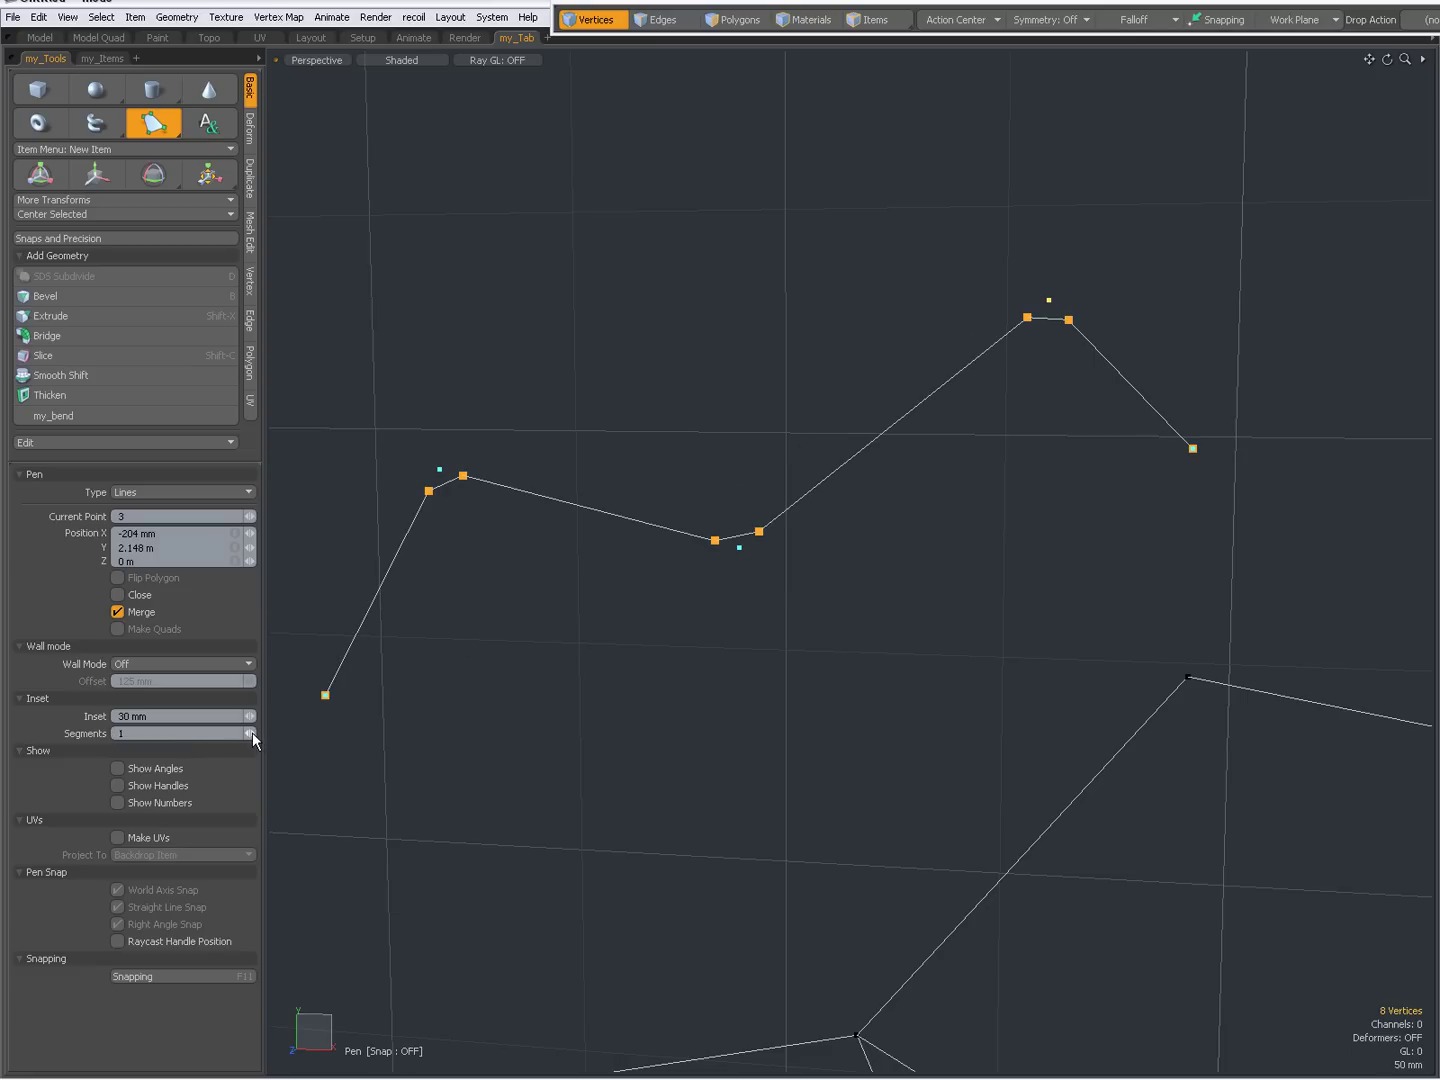
Set the inset segments to 3 and move the line's first corner point to about X -876 mm, Y 1.892 m
drag(439, 470, 440, 473)
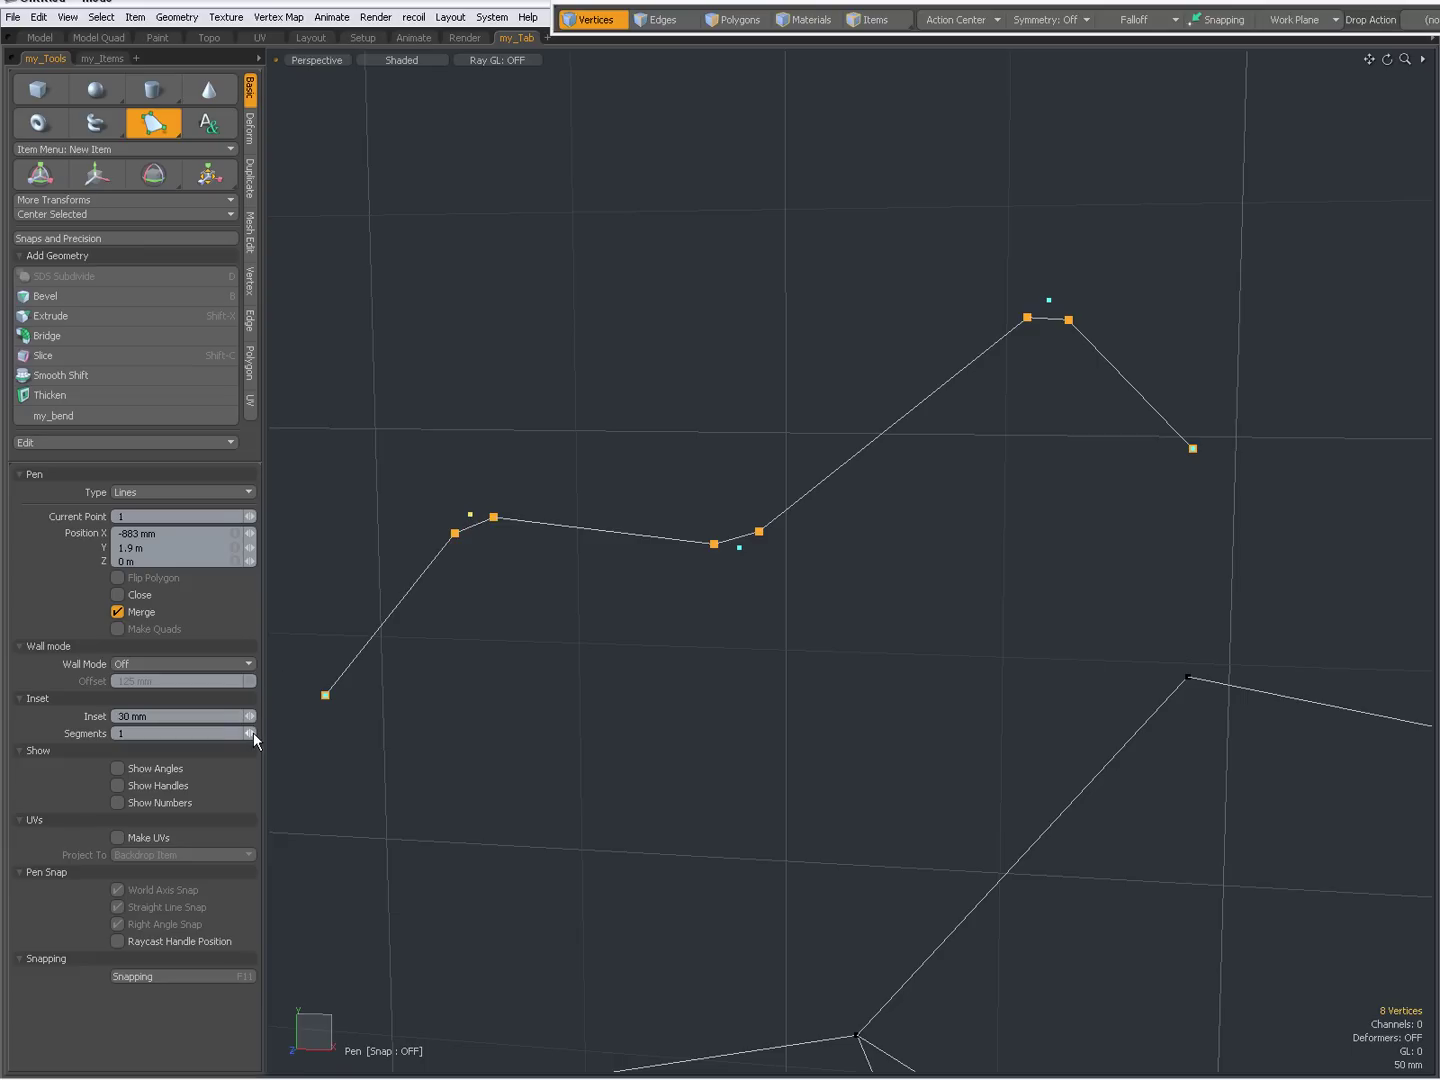
click(252, 734)
click(250, 733)
drag(470, 514, 473, 516)
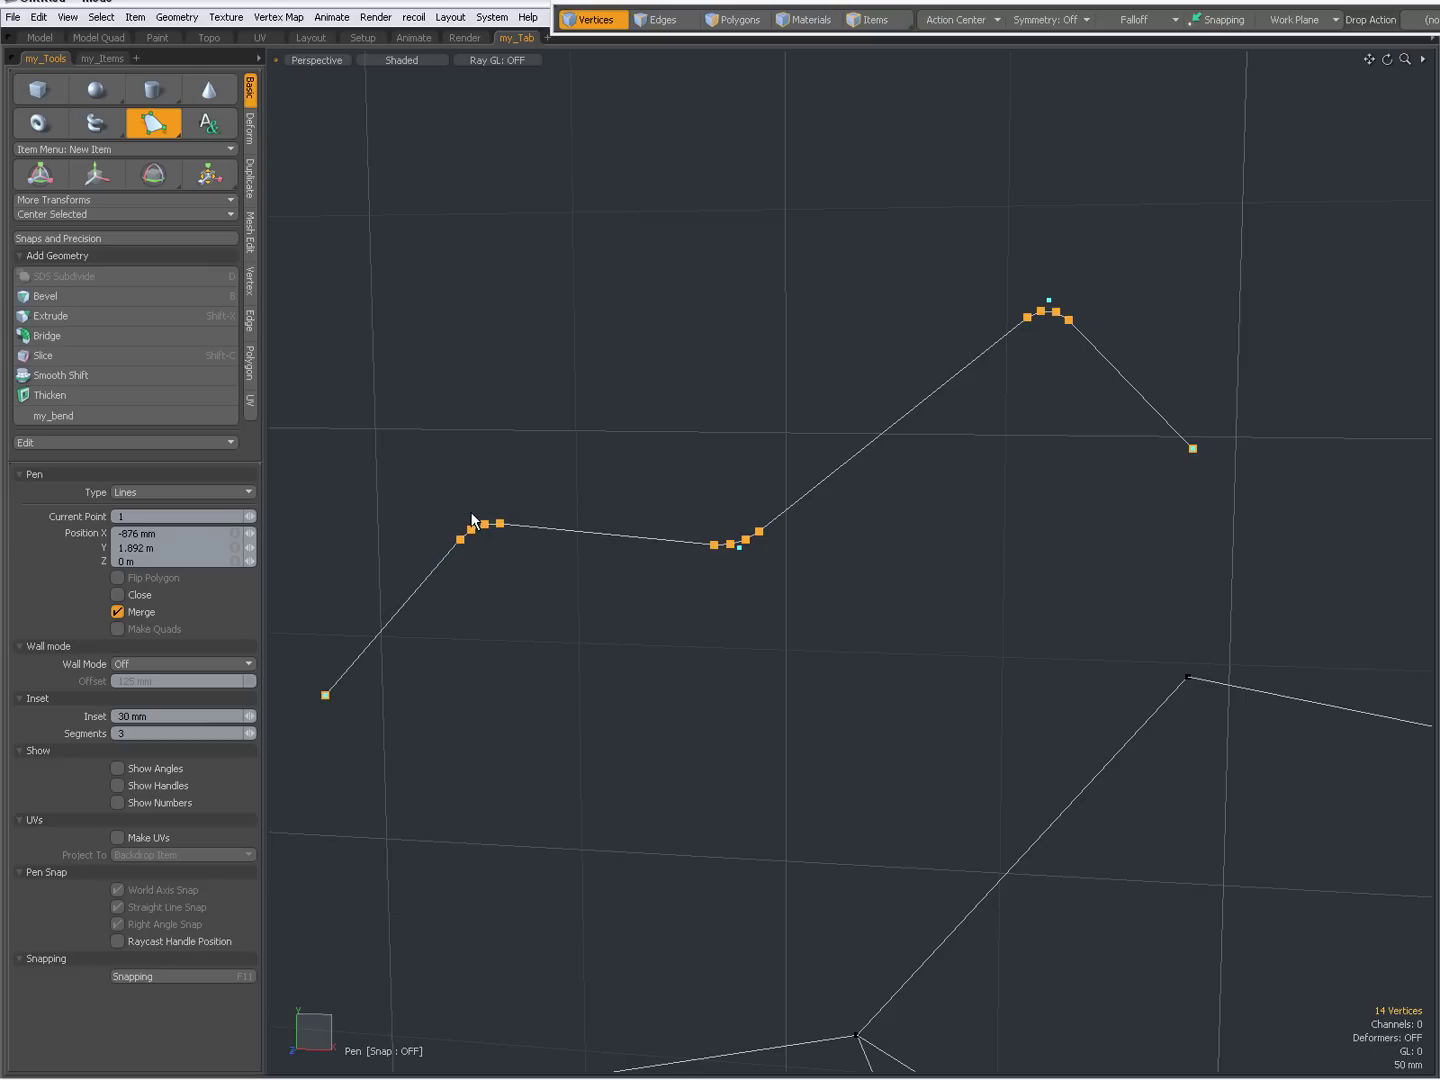
Set the Wall Mode to Inner for the line with inset corners
click(157, 669)
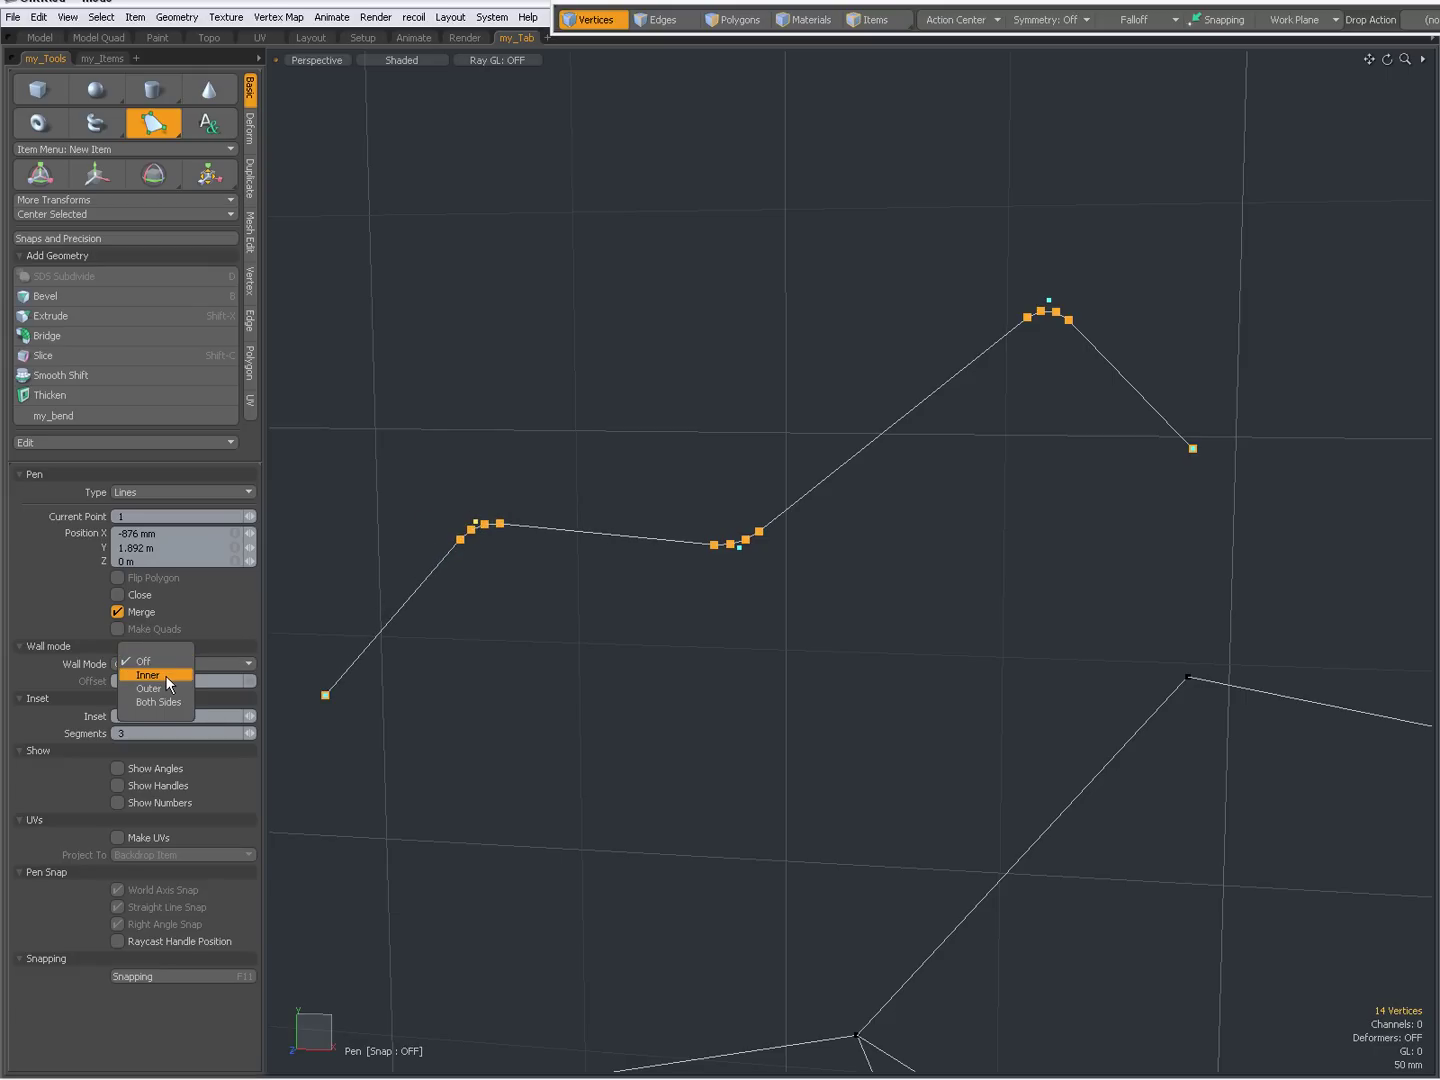
click(165, 674)
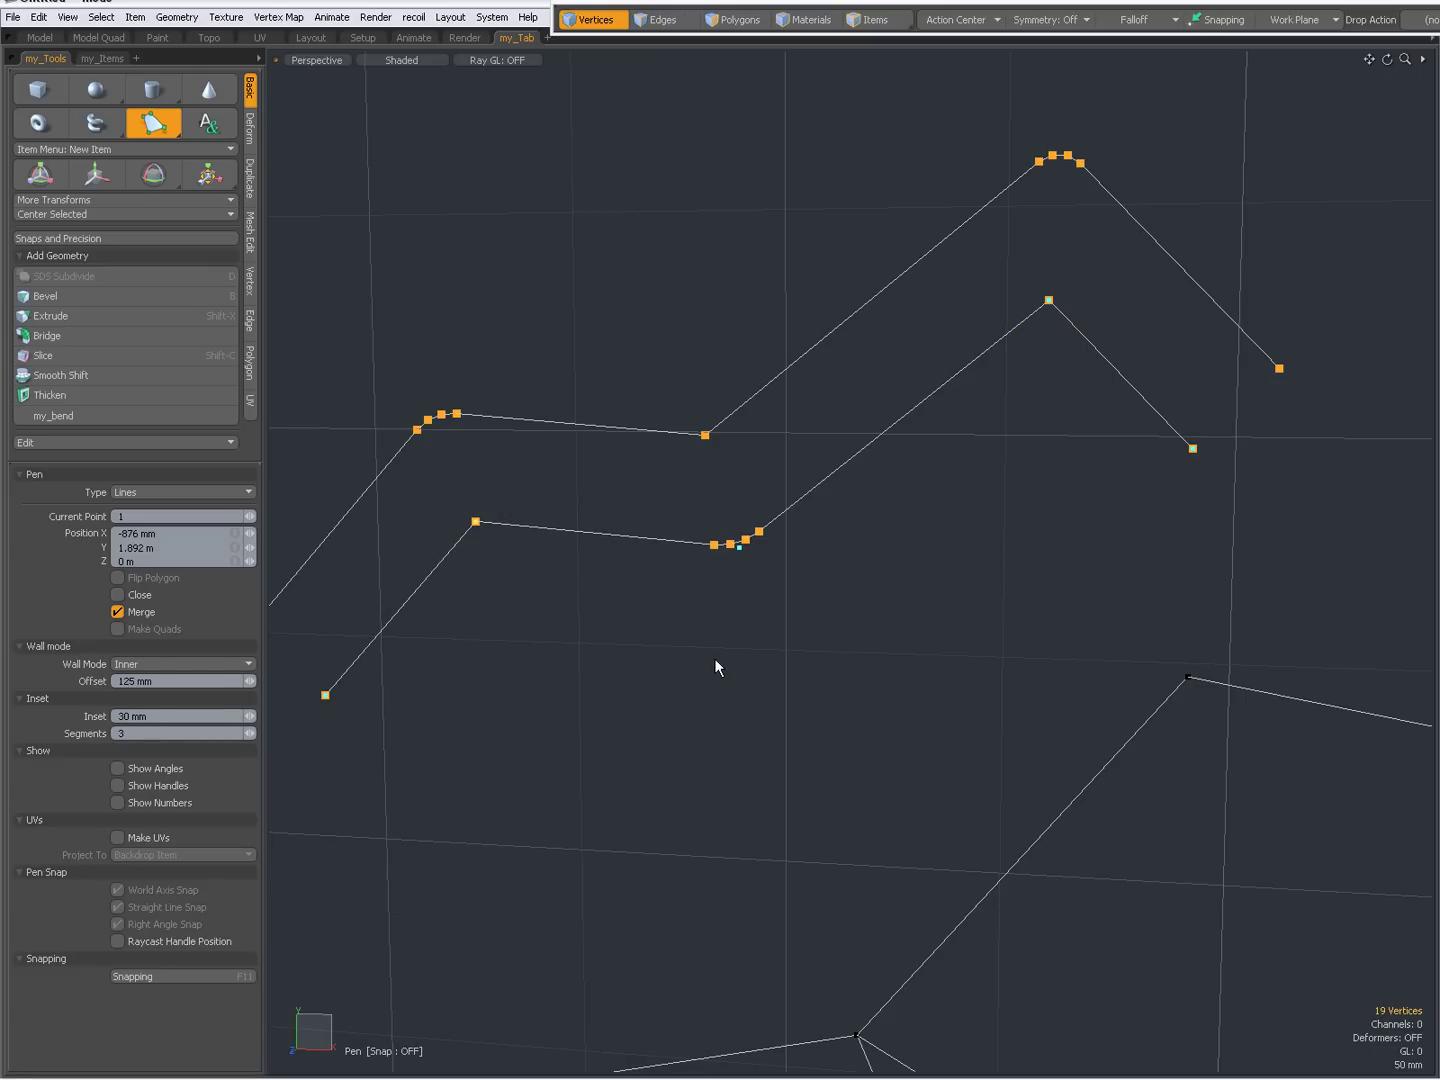
alt+drag(715, 659, 684, 643)
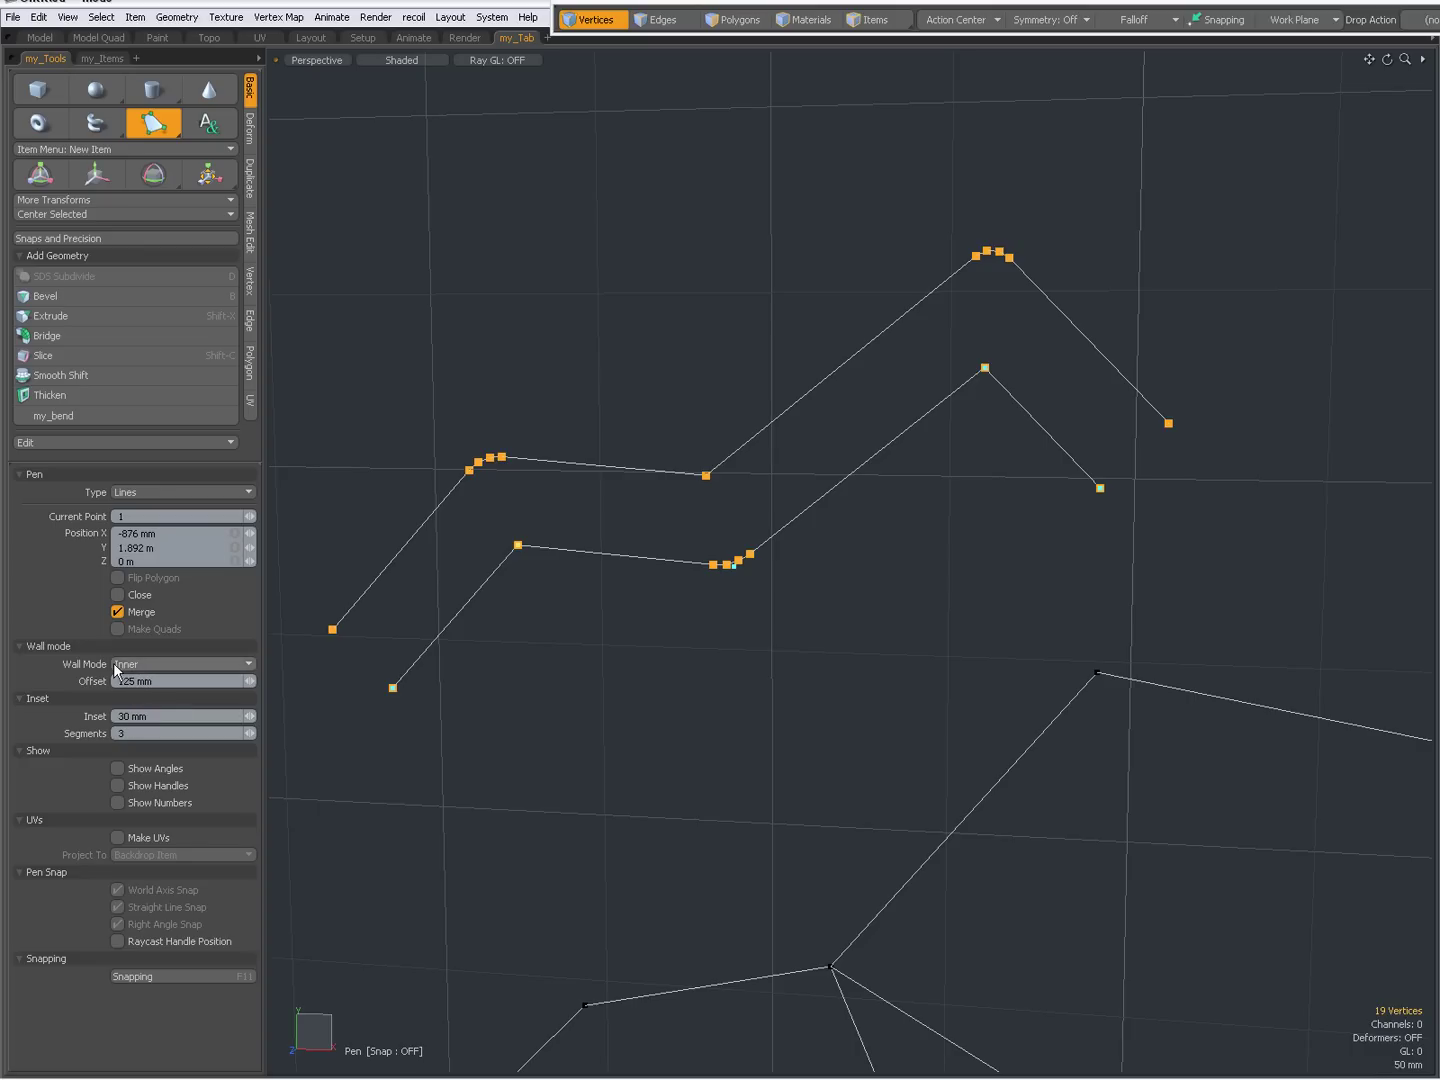
Set the inset to 0 m and finish the walled line by dropping the Pen tool
drag(153, 716, 108, 715)
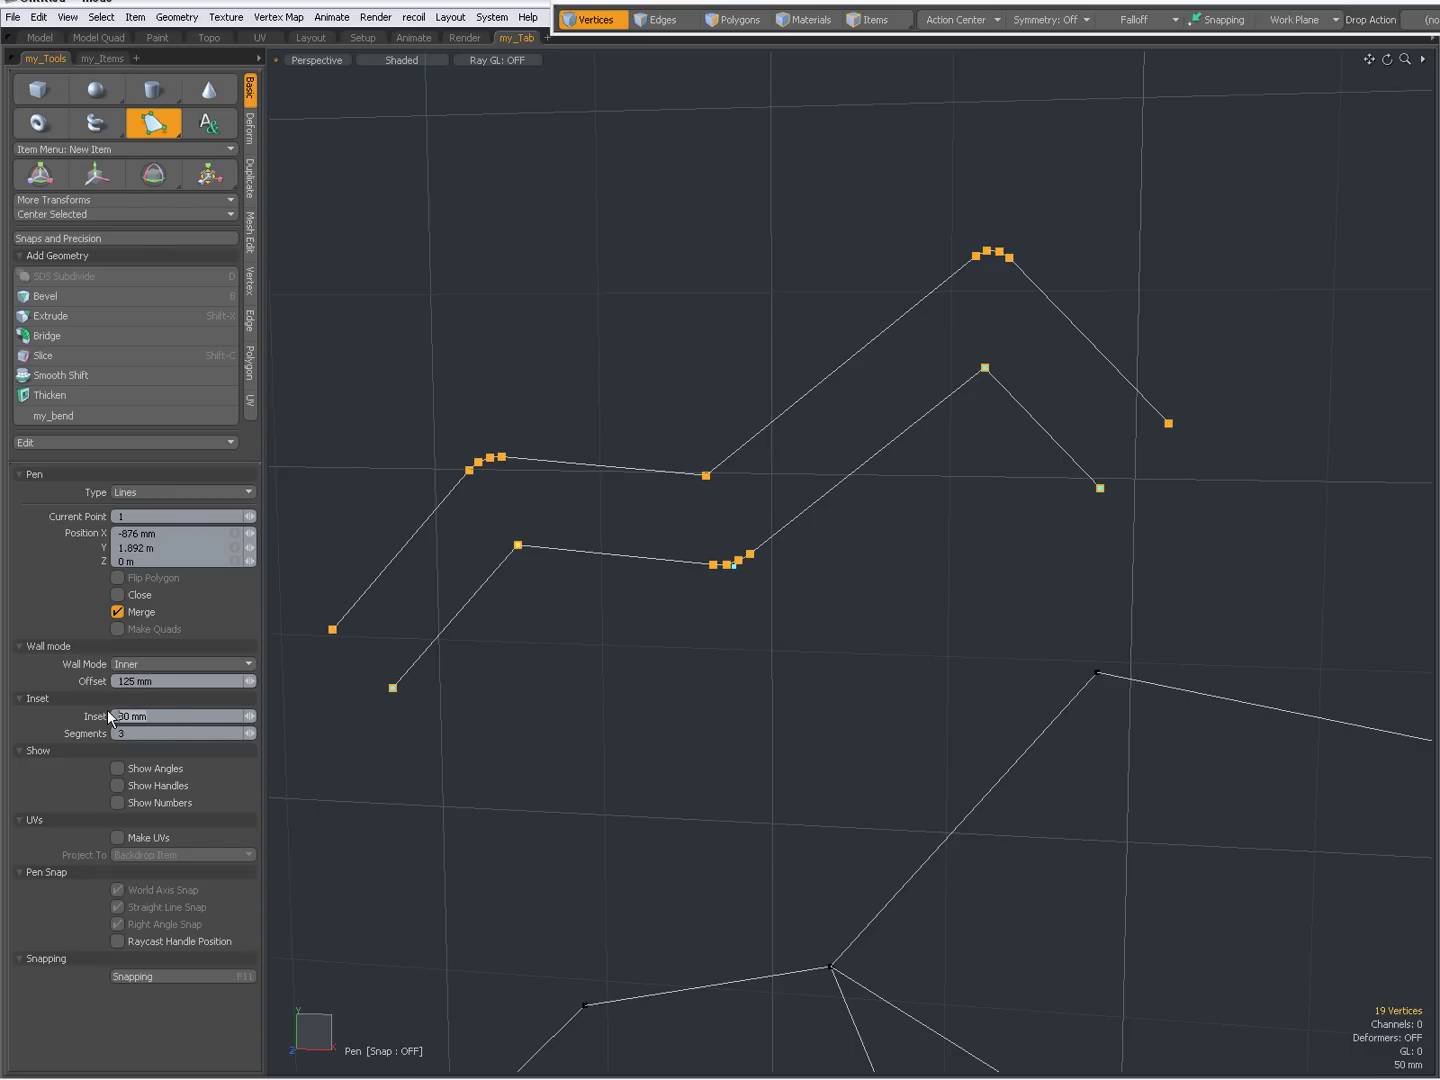
text(0)
key(Return)
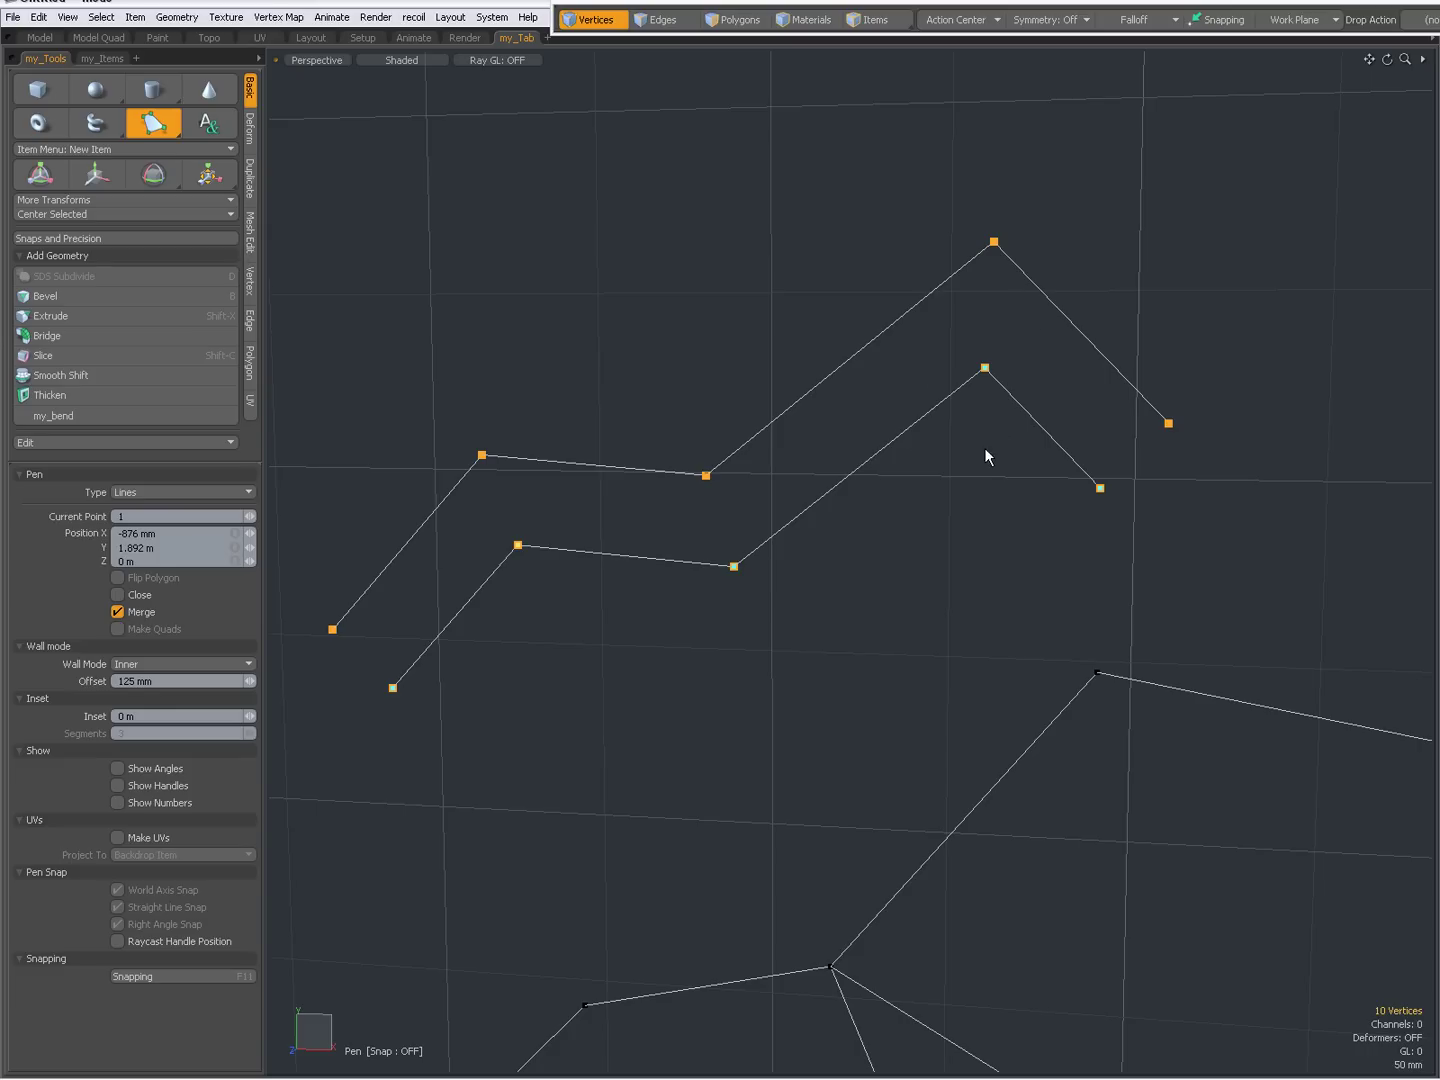
key(space)
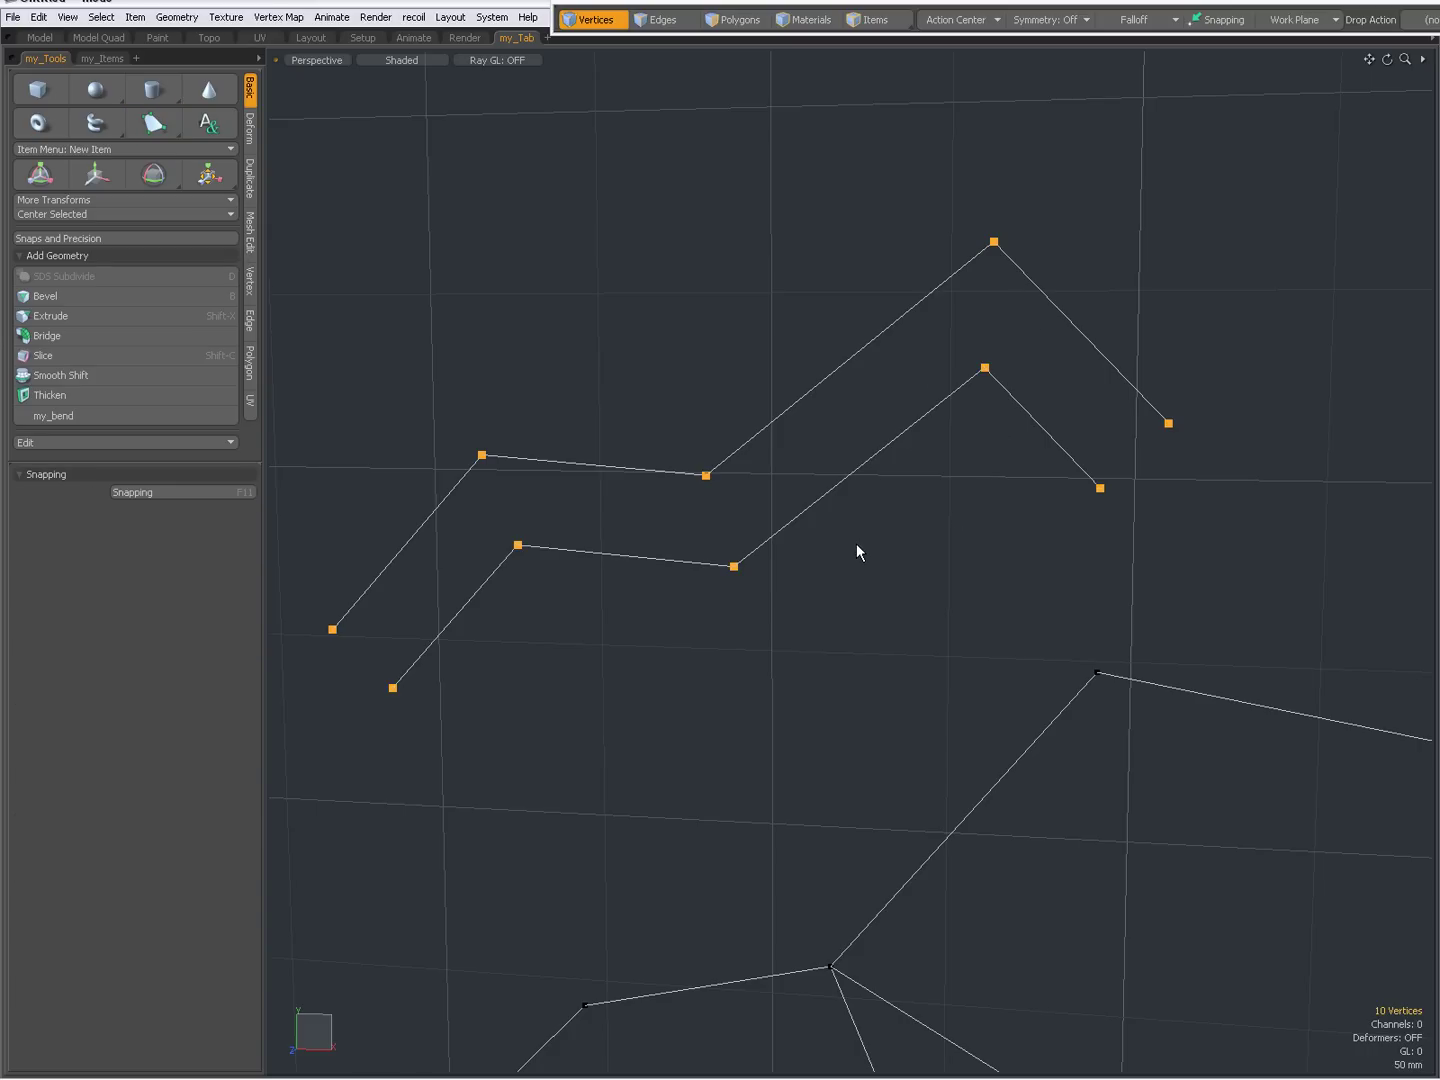
Select all edges of the two parallel lines, bridge them into a polygon strip, and flip its polygons
click(862, 544)
alt+drag(823, 543, 796, 569)
key(2)
double_click(1036, 428)
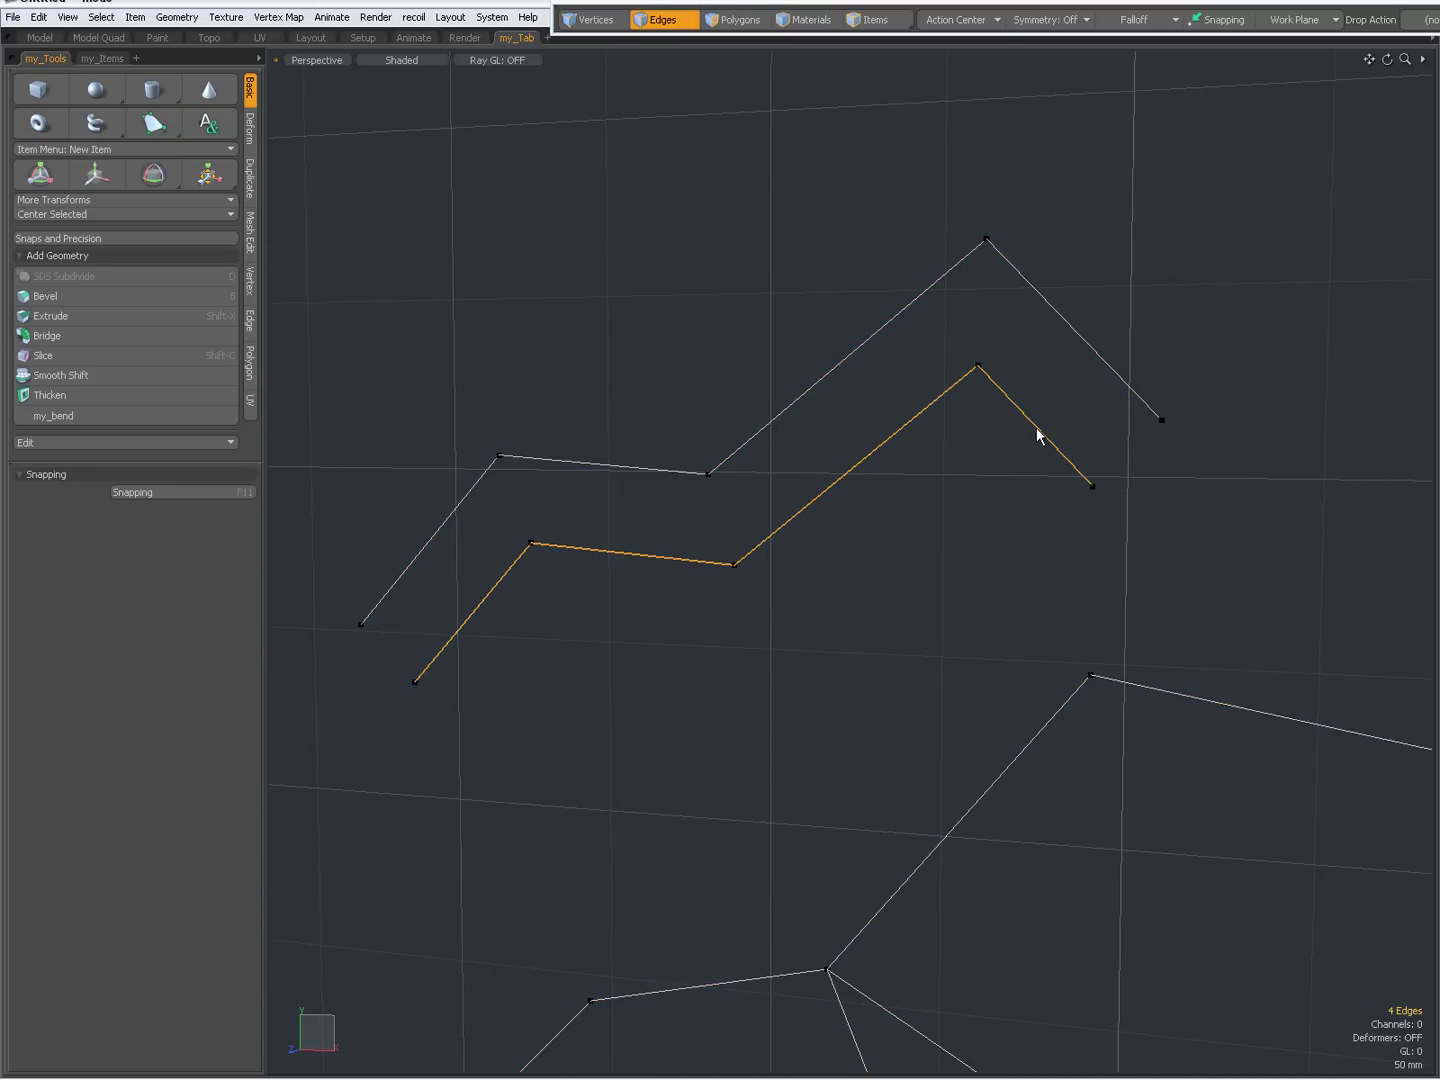
shift+double_click(1117, 377)
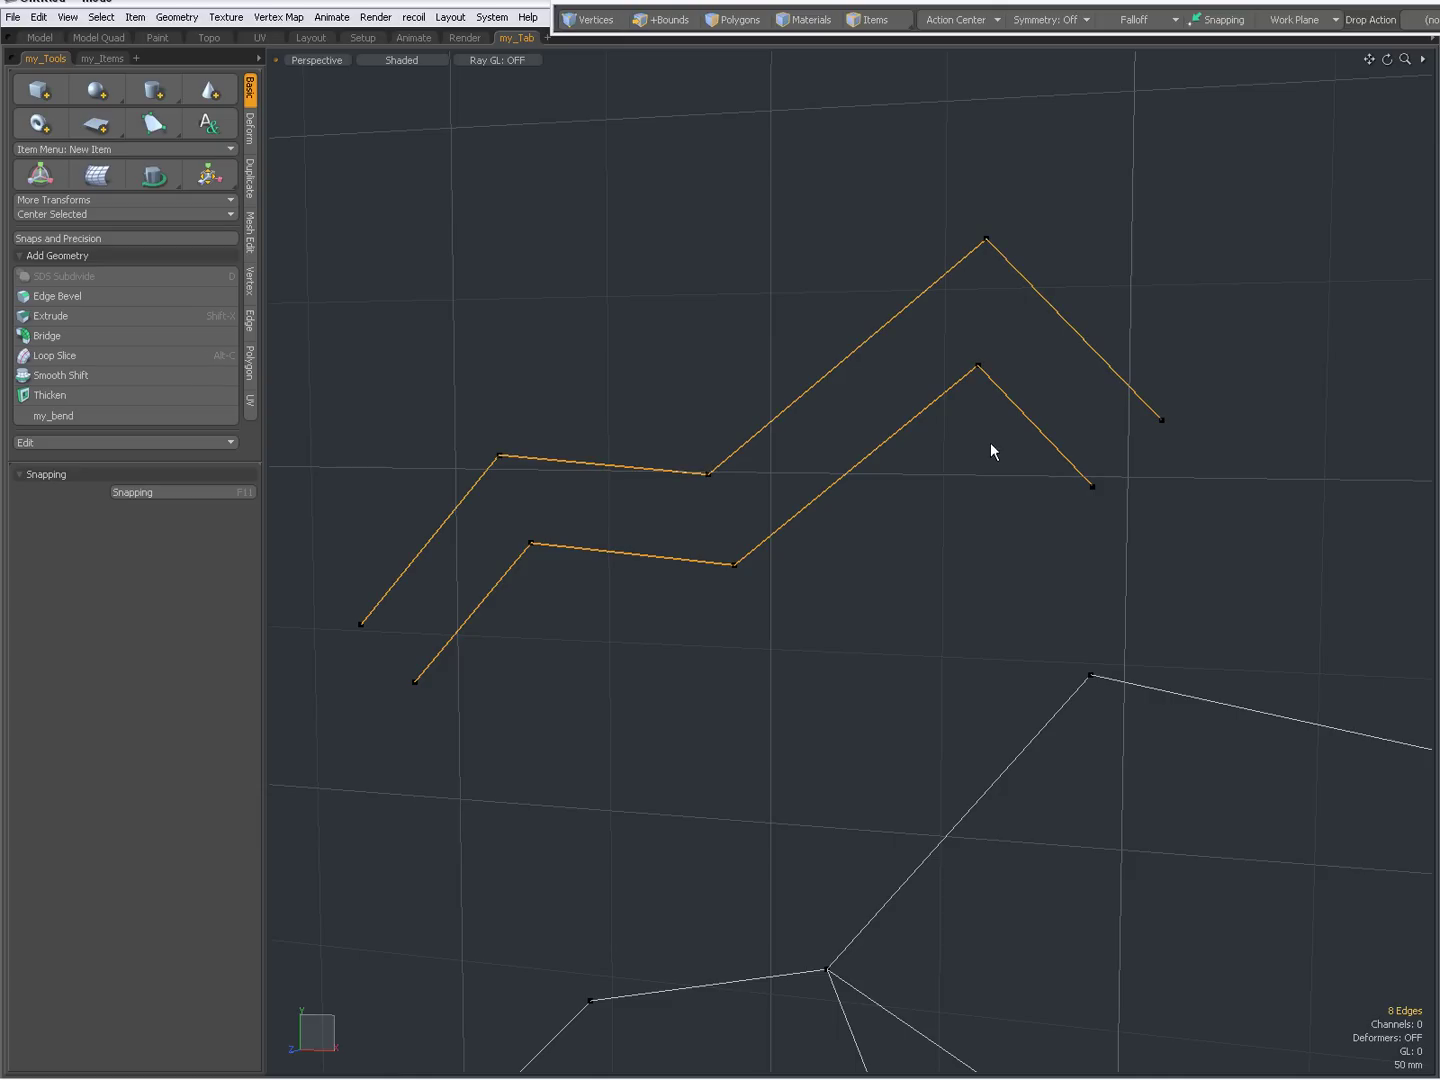
right_click(910, 420)
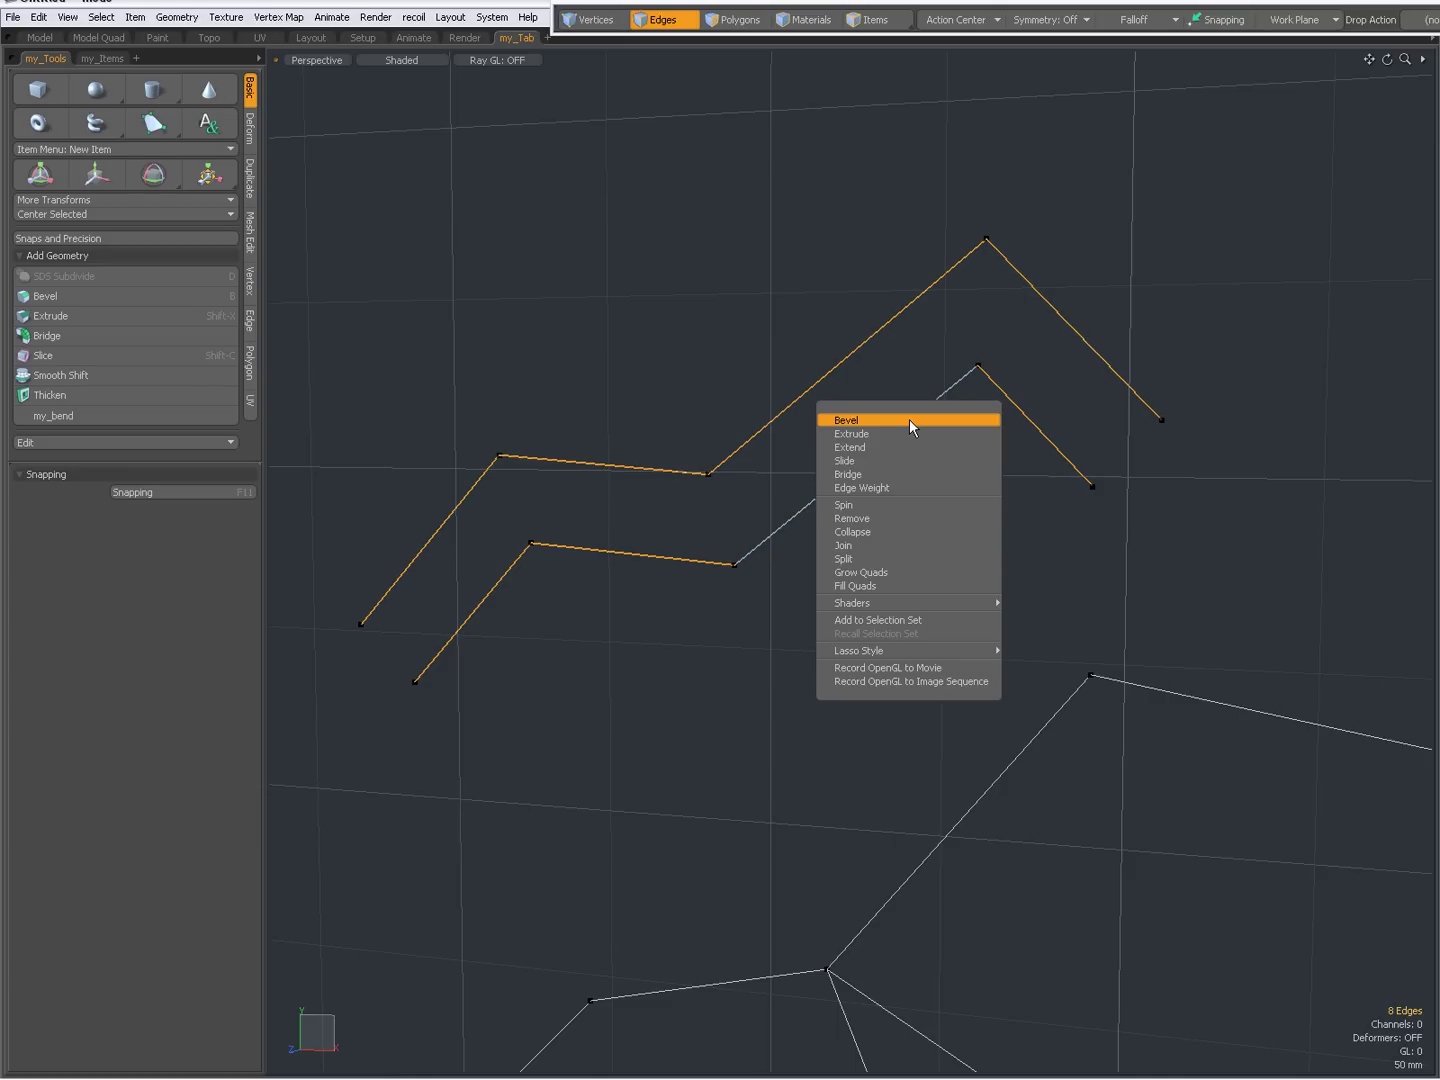
click(894, 474)
key(space)
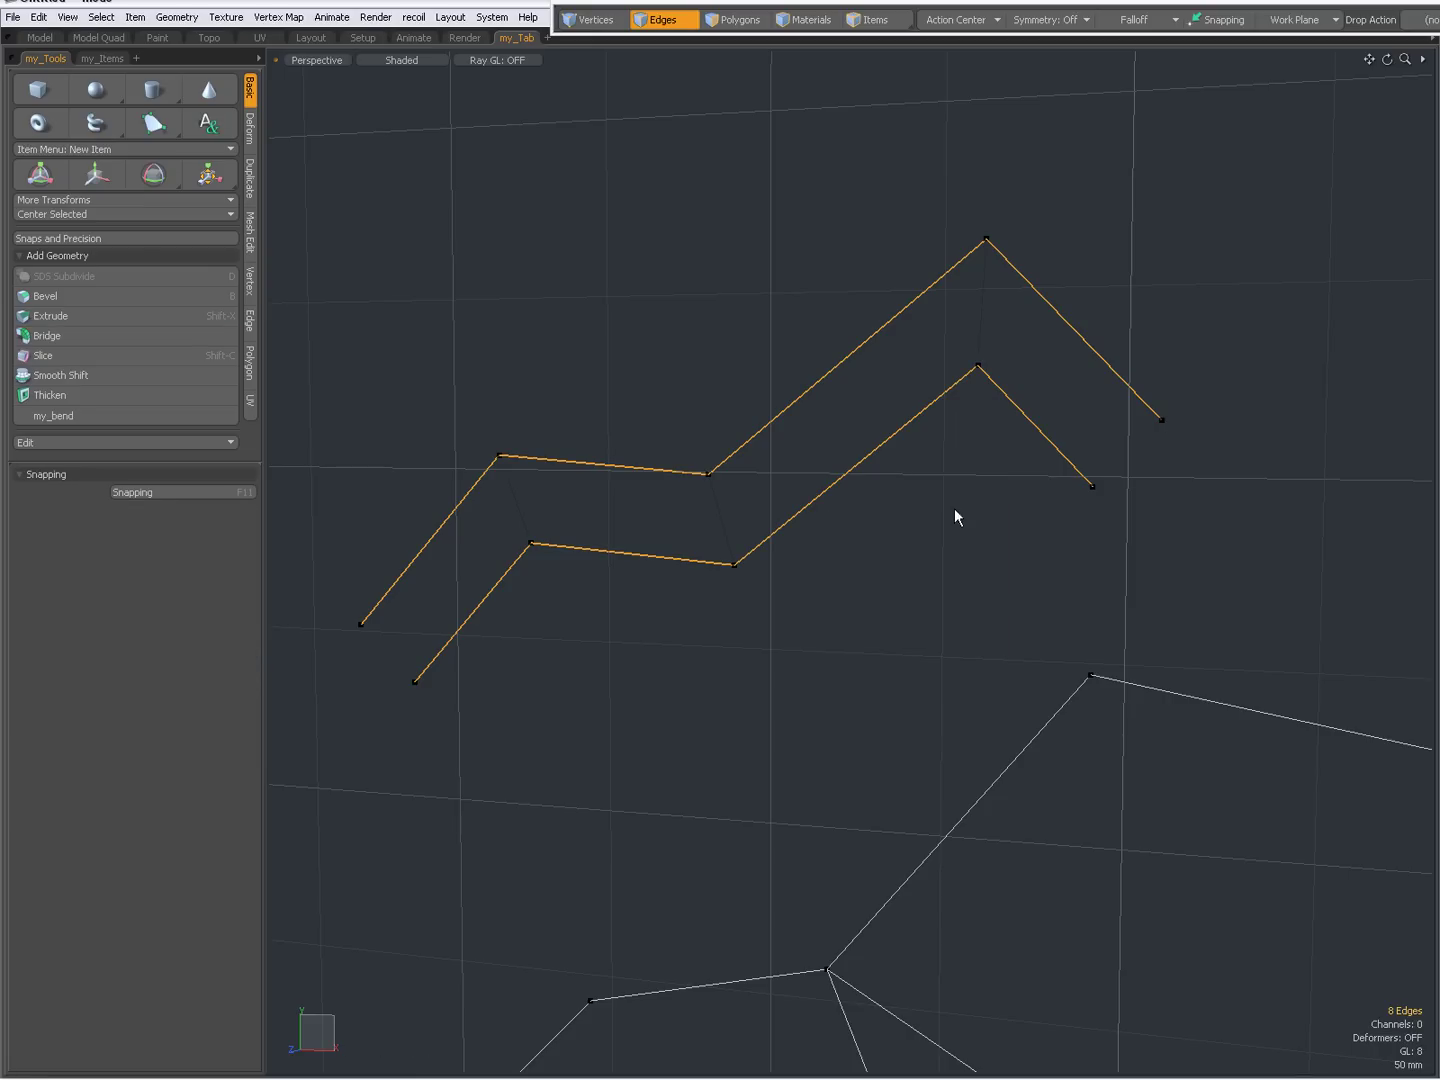
key(f)
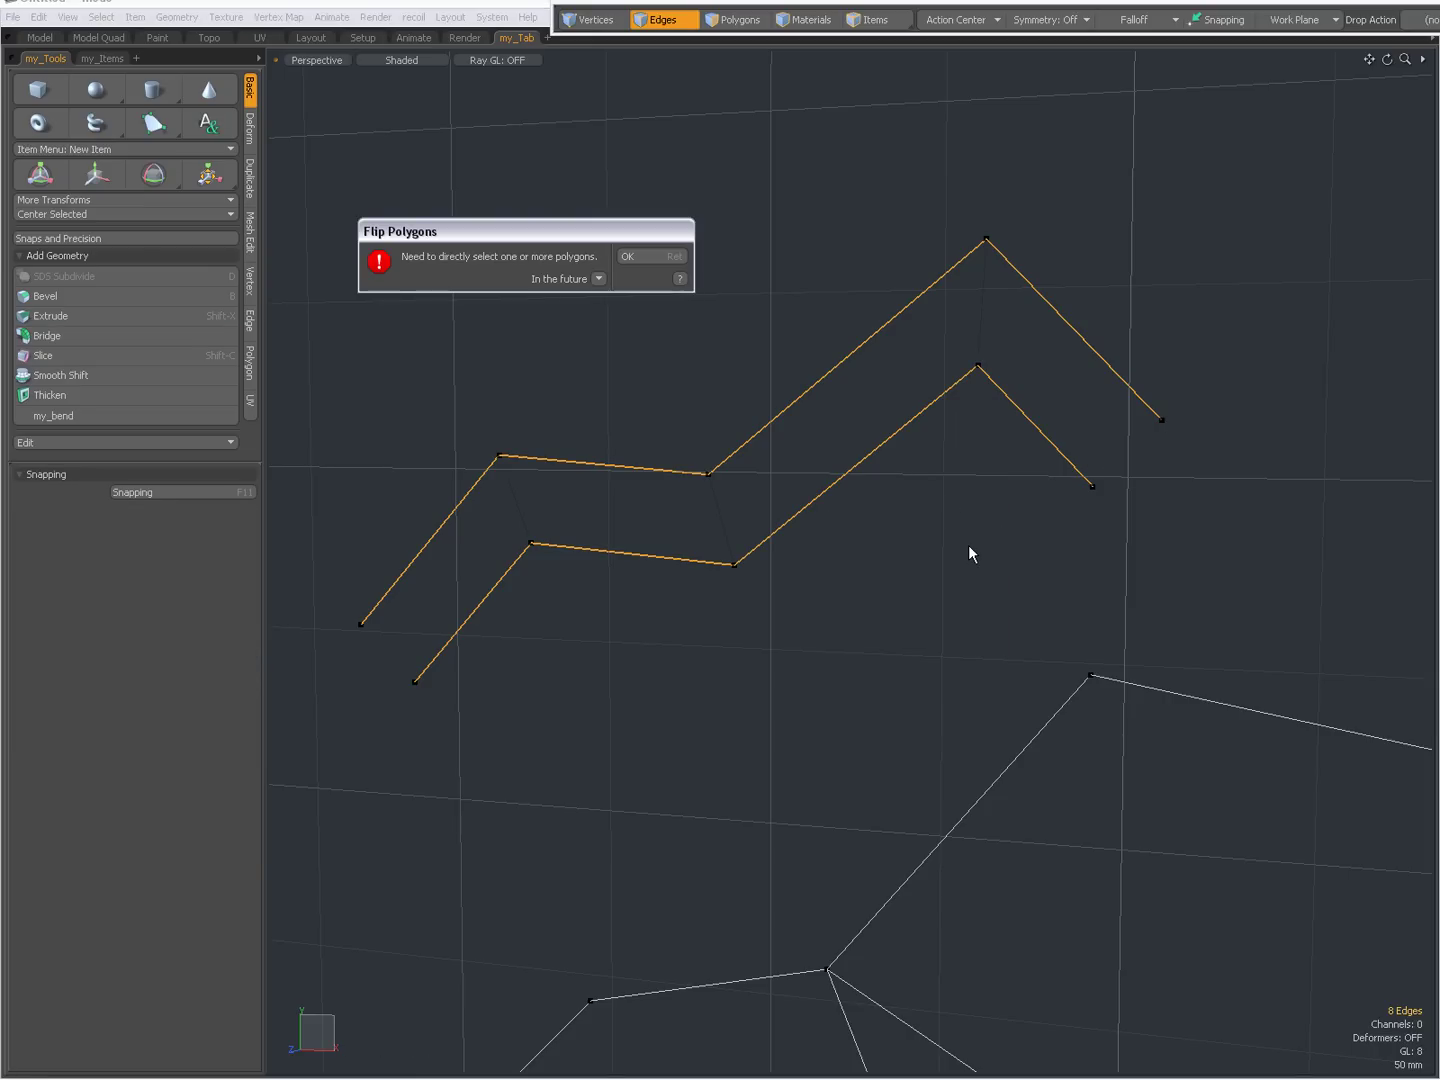
click(656, 256)
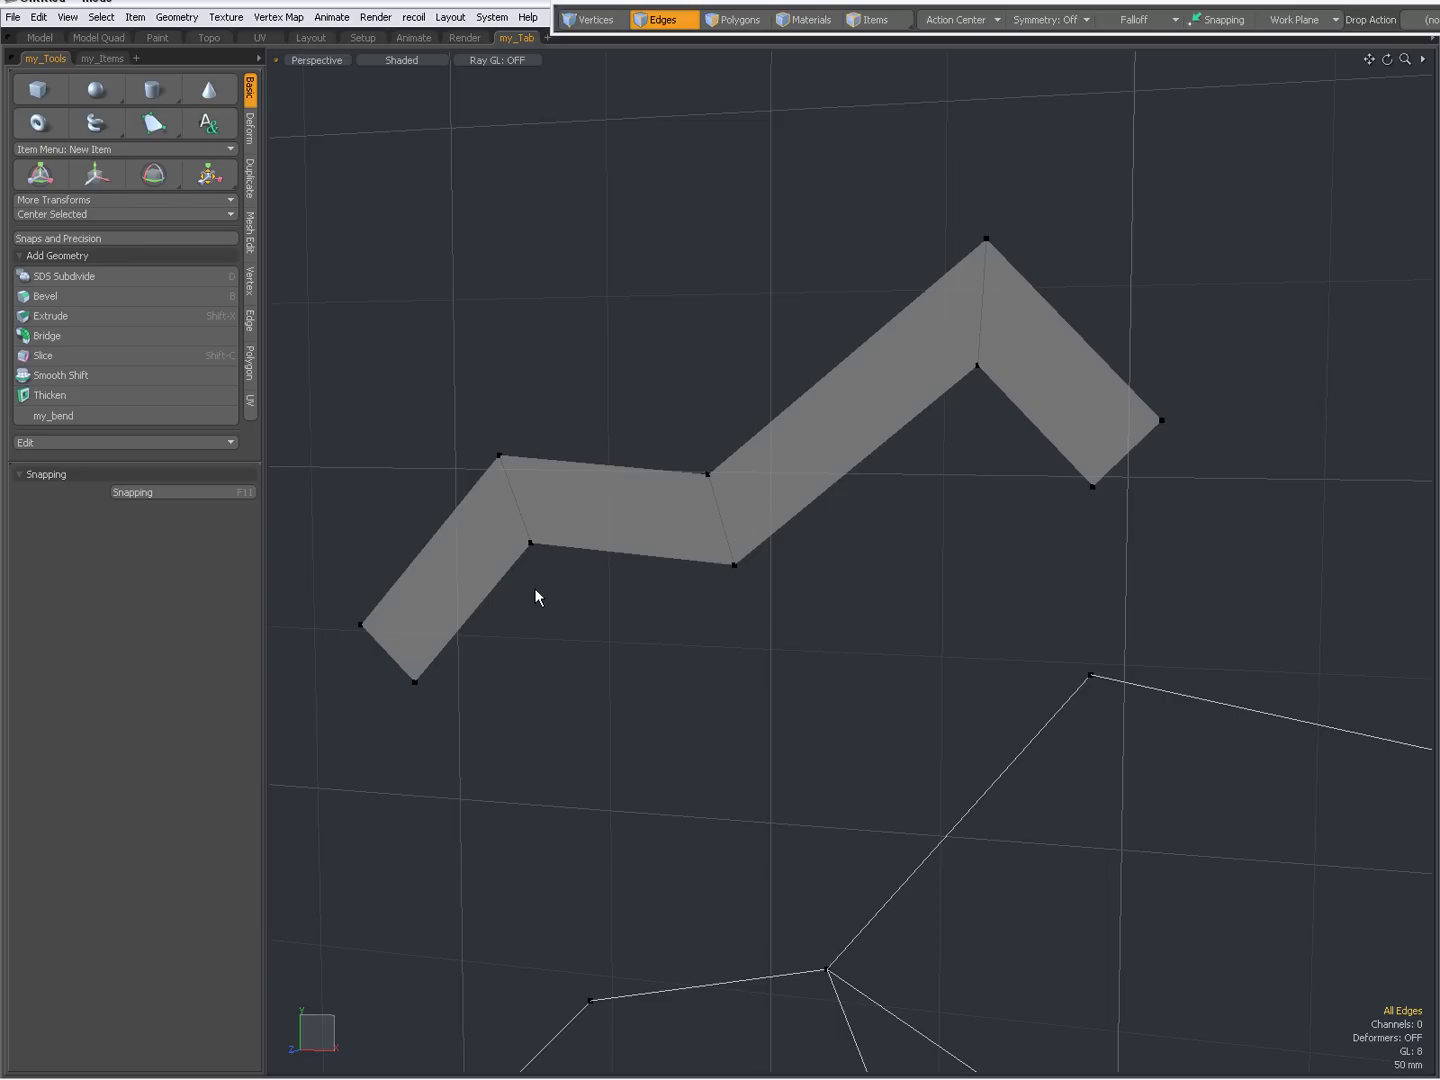
Draw a new four-point Pen line with an inner wall above the polygon strip, setting the wall offset to 90 mm
click(153, 121)
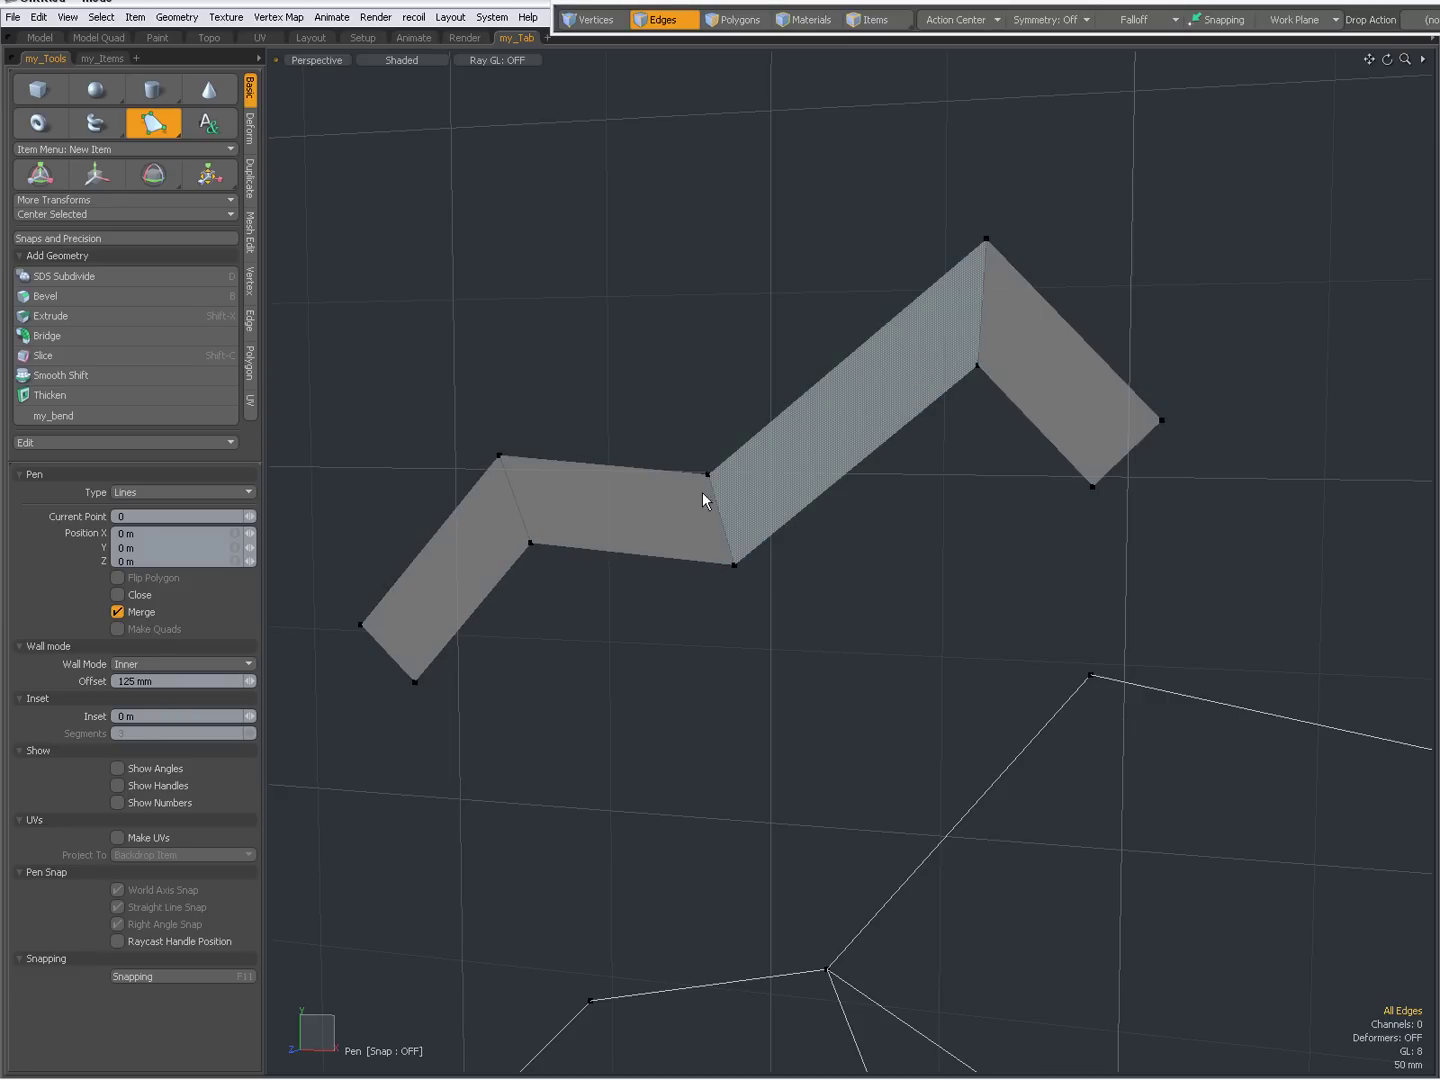
ctrl+alt+drag(618, 650, 606, 604)
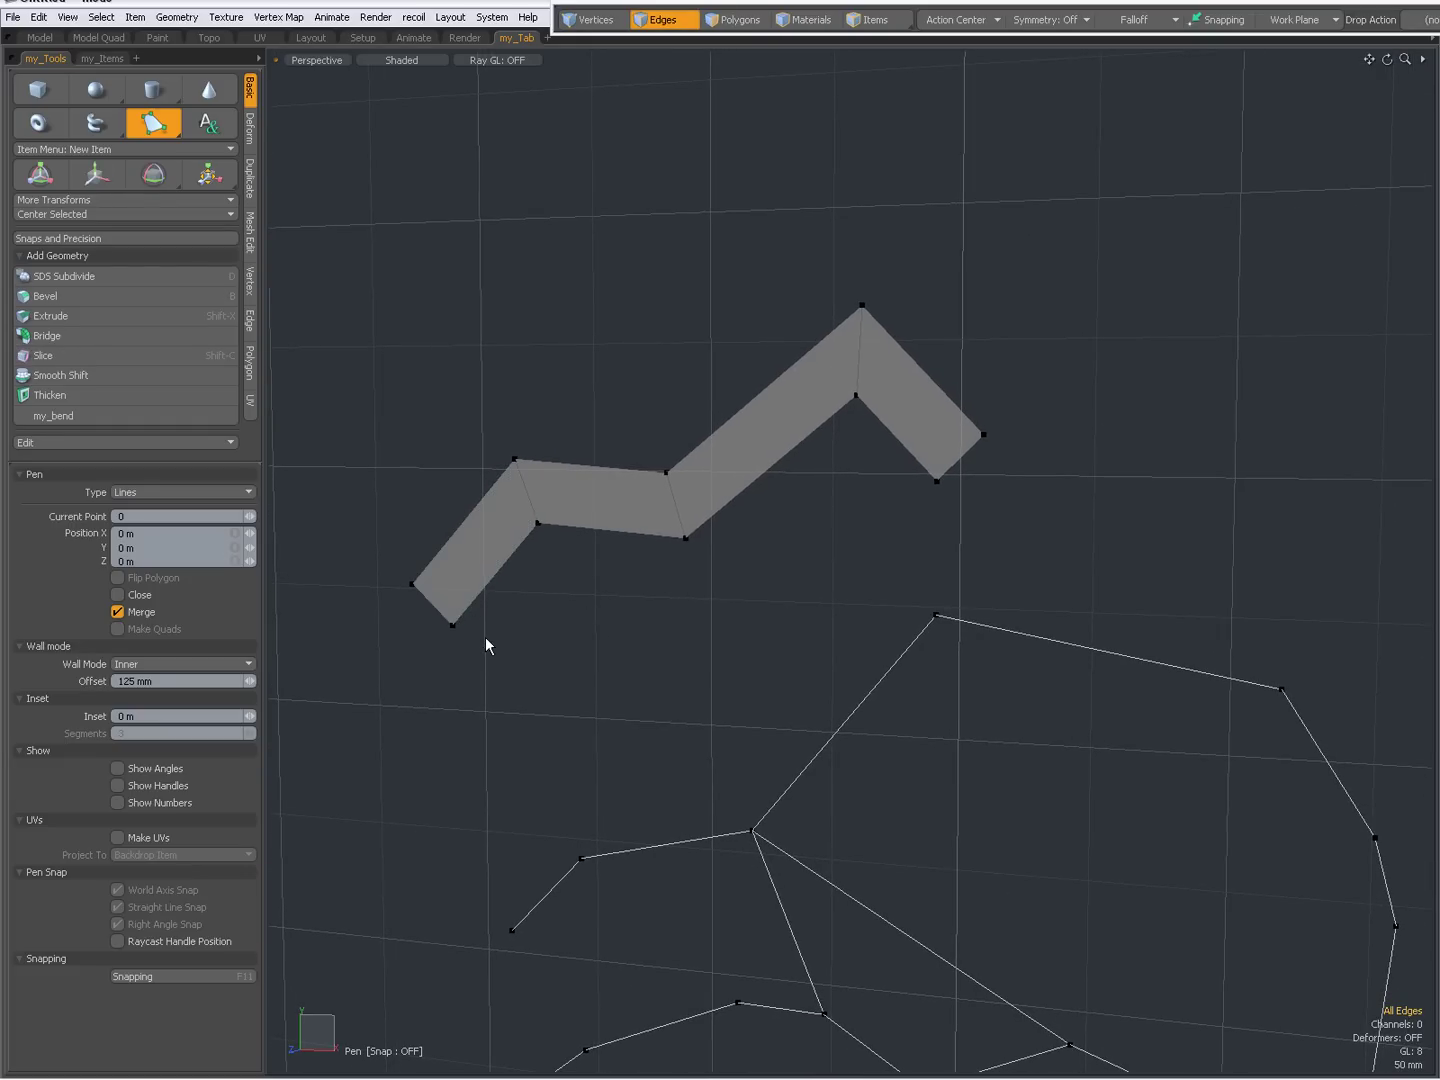
drag(482, 356, 446, 273)
click(517, 280)
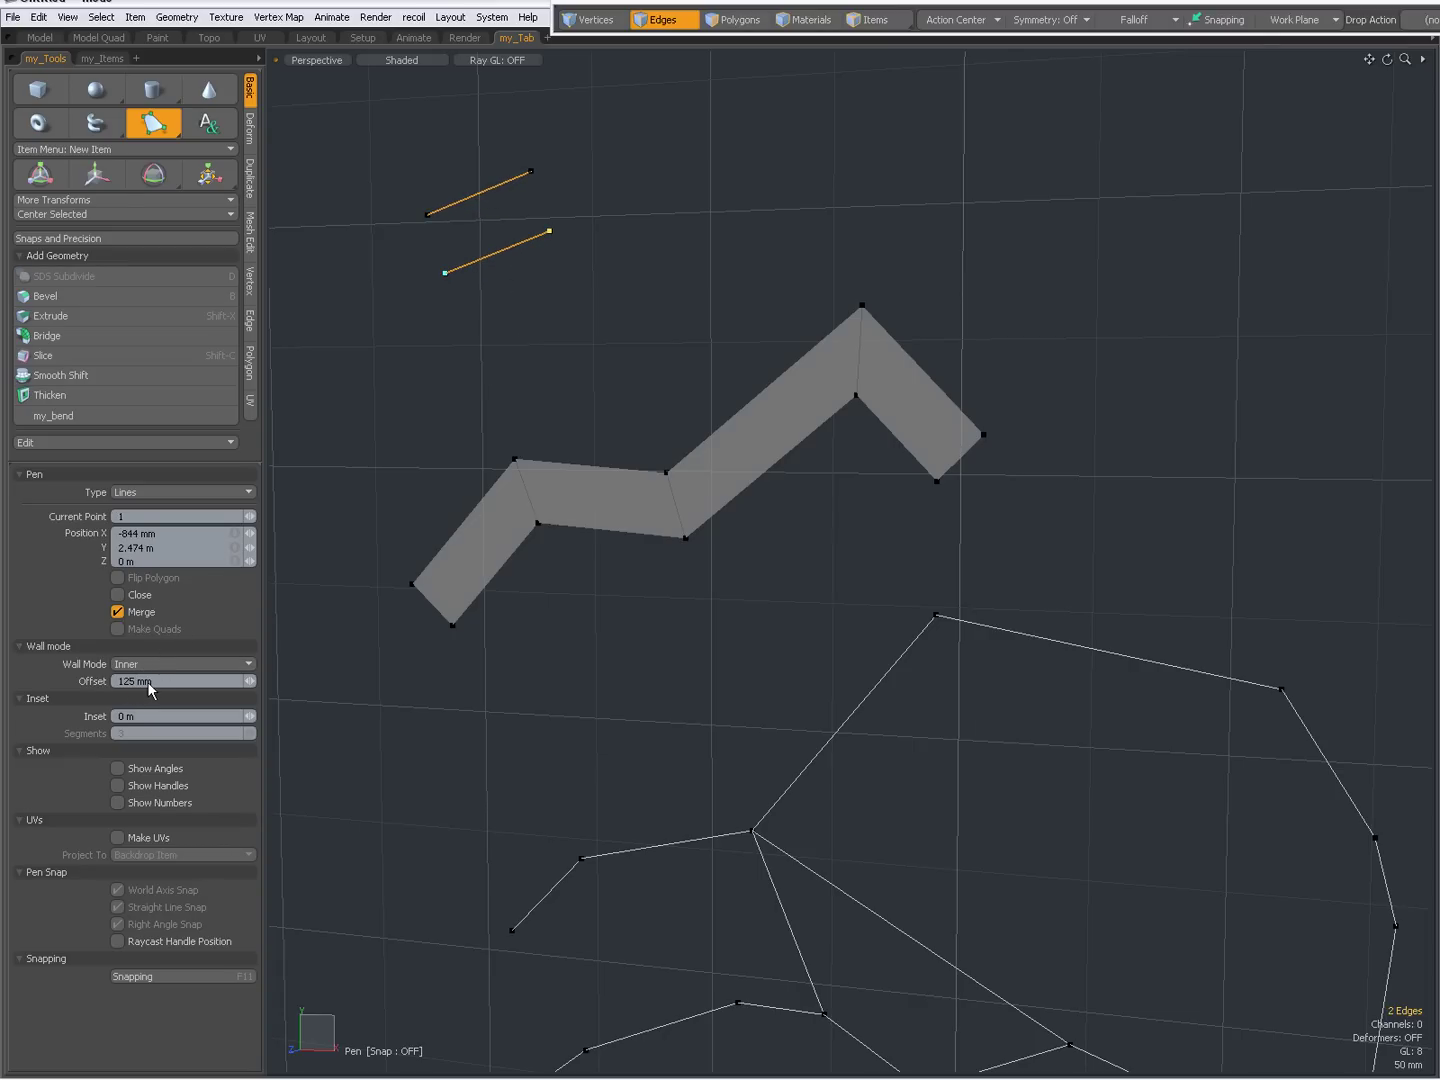
middle_drag(563, 346, 572, 347)
click(680, 252)
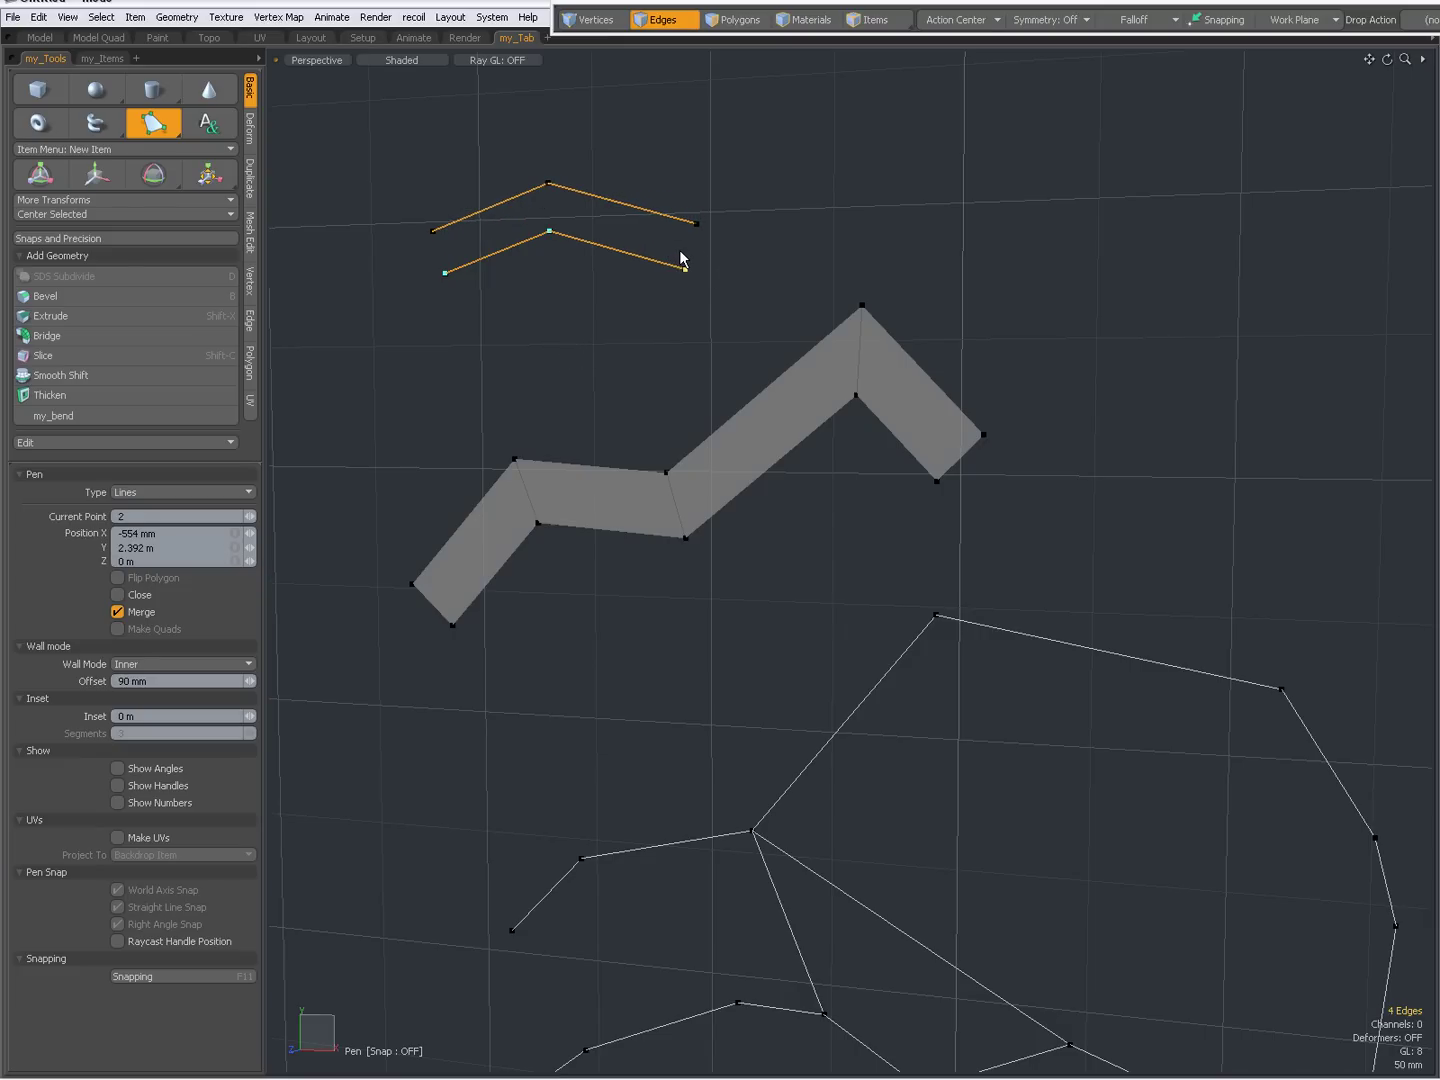
drag(769, 293, 833, 276)
Show the line's angles and handles, add a fifth point and move it to about X 220 mm, Y 2.494 m
click(118, 768)
mouse_move(893, 276)
mouse_down()
mouse_move(913, 167)
mouse_move(891, 276)
mouse_up()
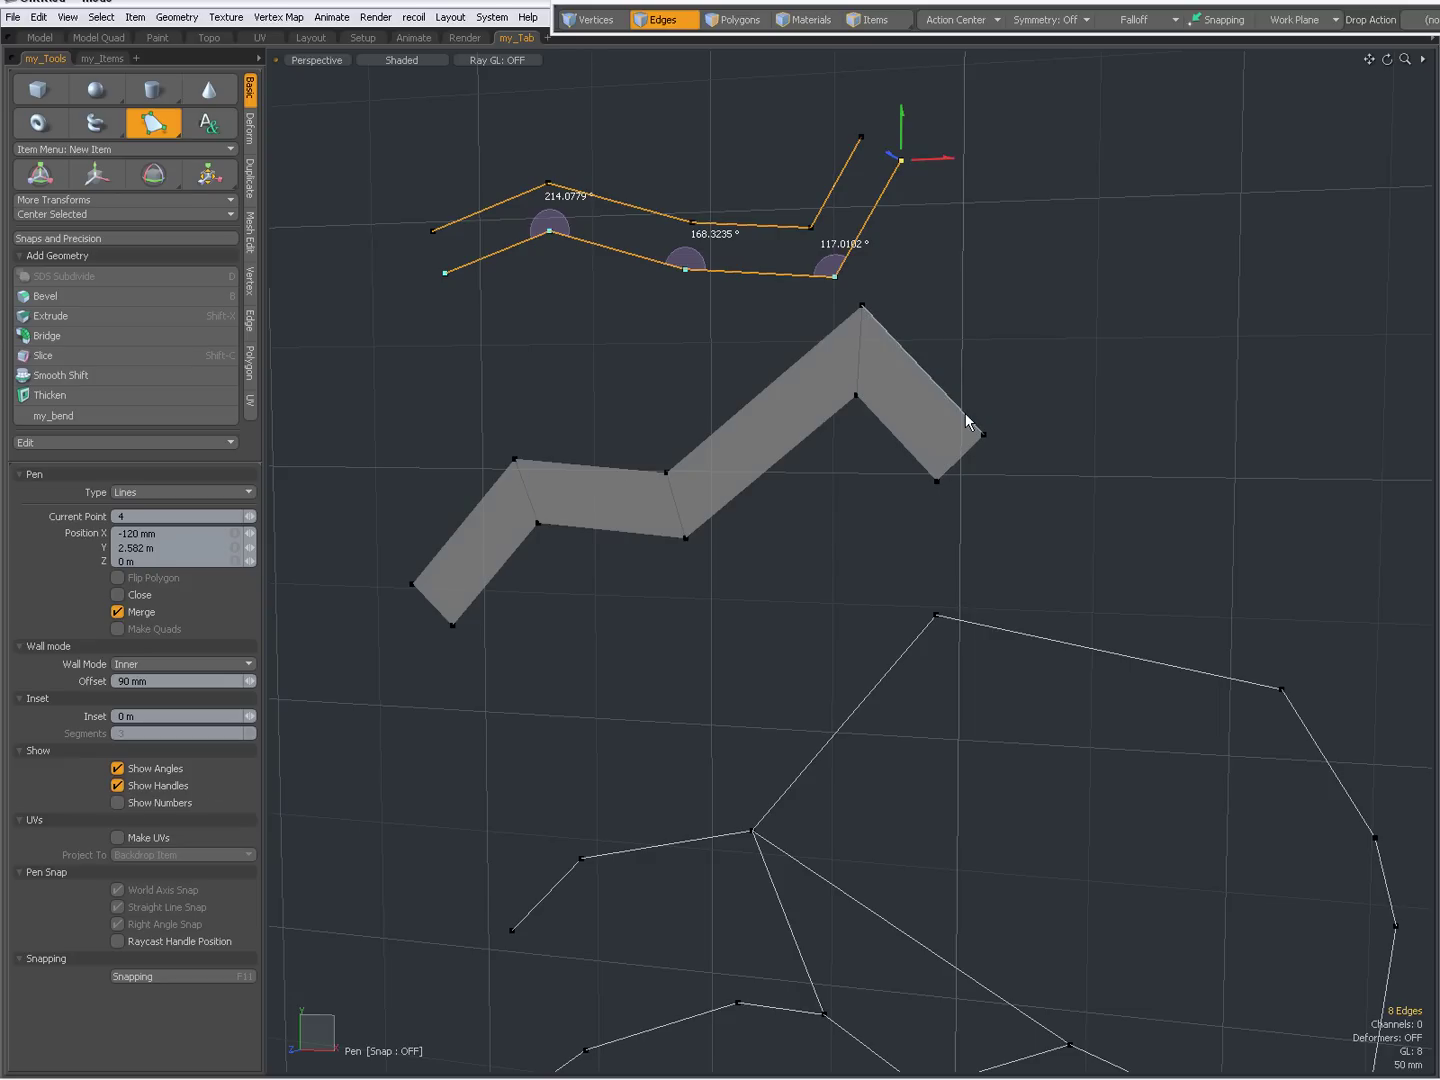
drag(937, 157, 1082, 161)
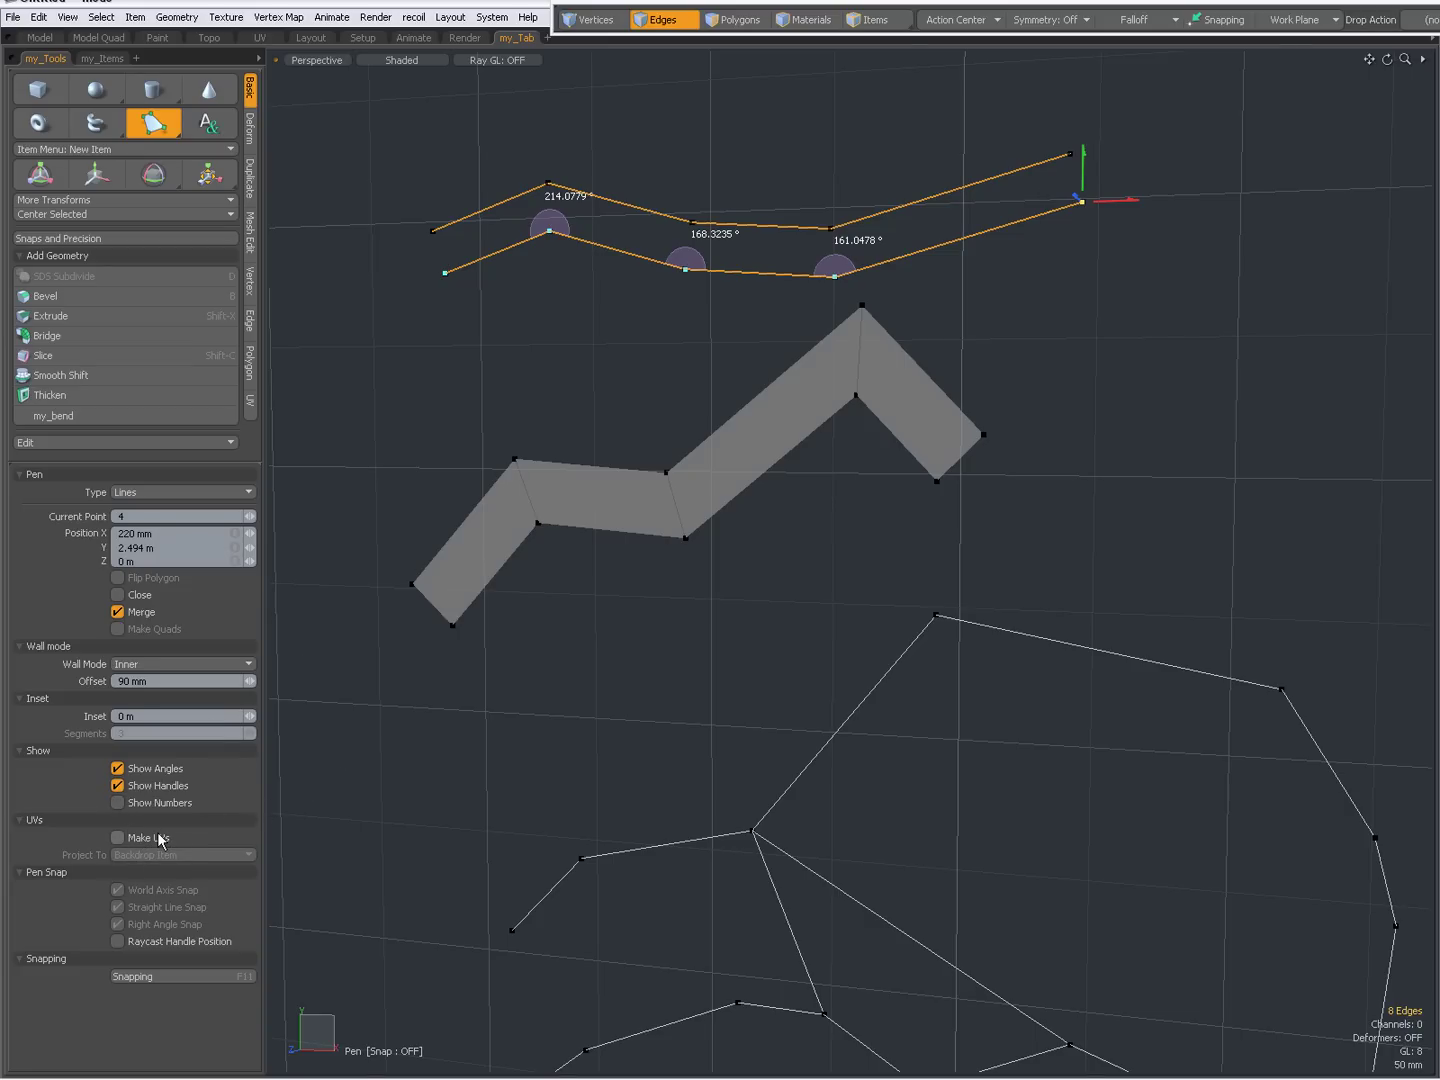
Turn on snapping and move the line's last point vertically to about Y 2.396 m
click(143, 977)
click(170, 703)
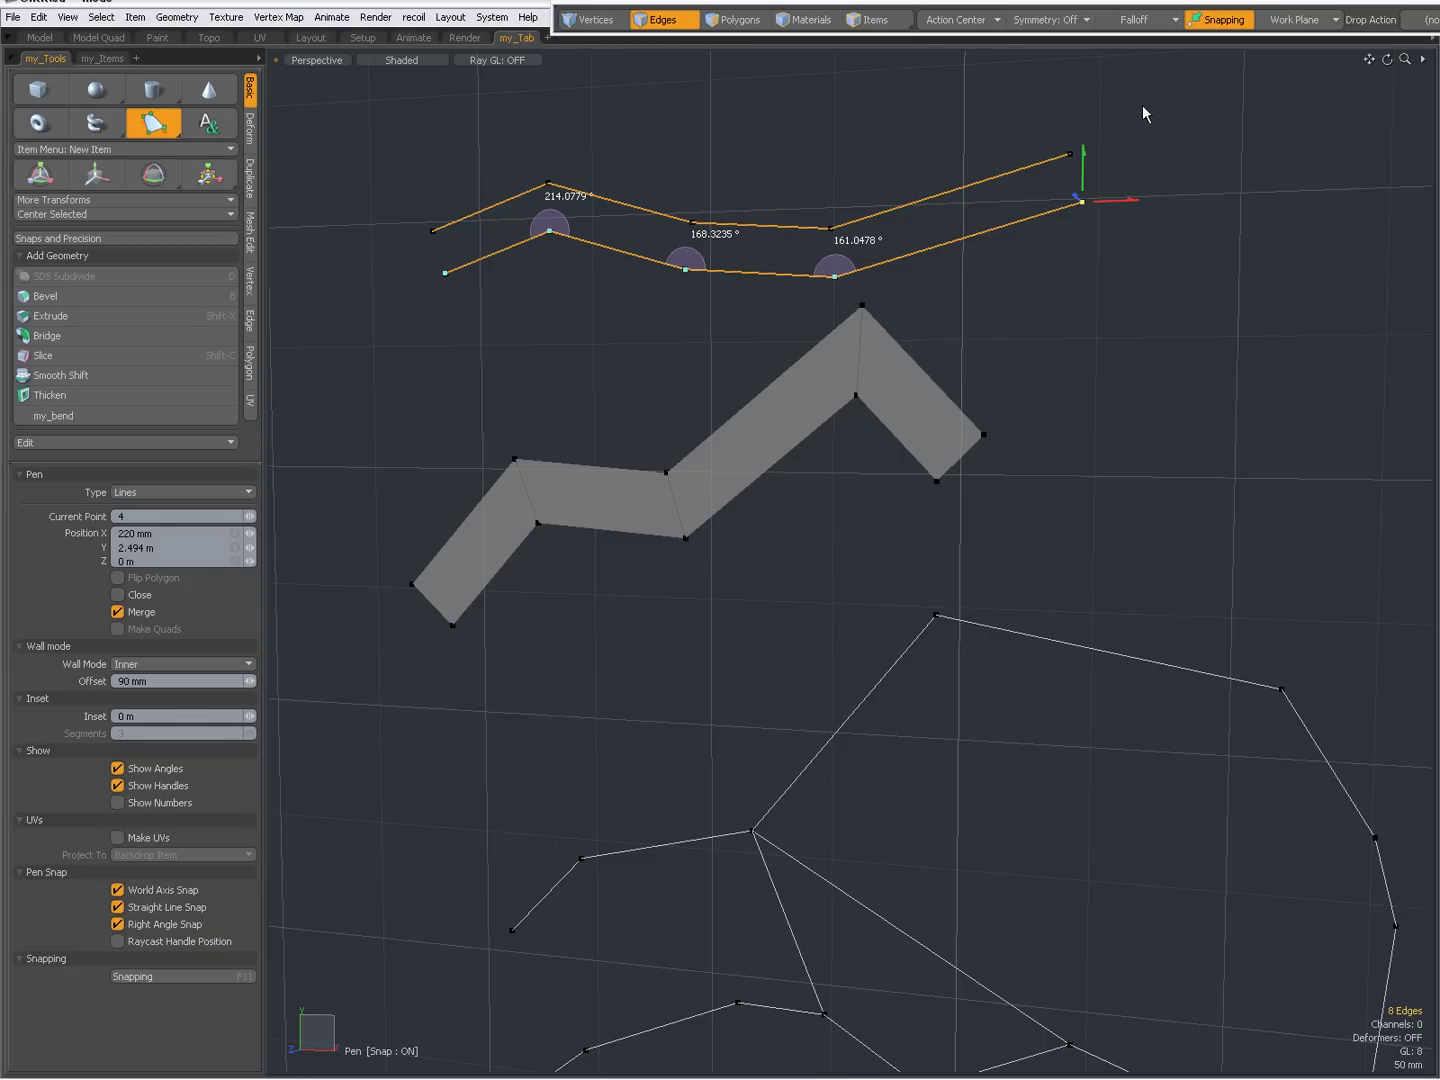
mouse_move(1084, 154)
mouse_down()
mouse_move(1084, 266)
mouse_move(1085, 151)
mouse_up()
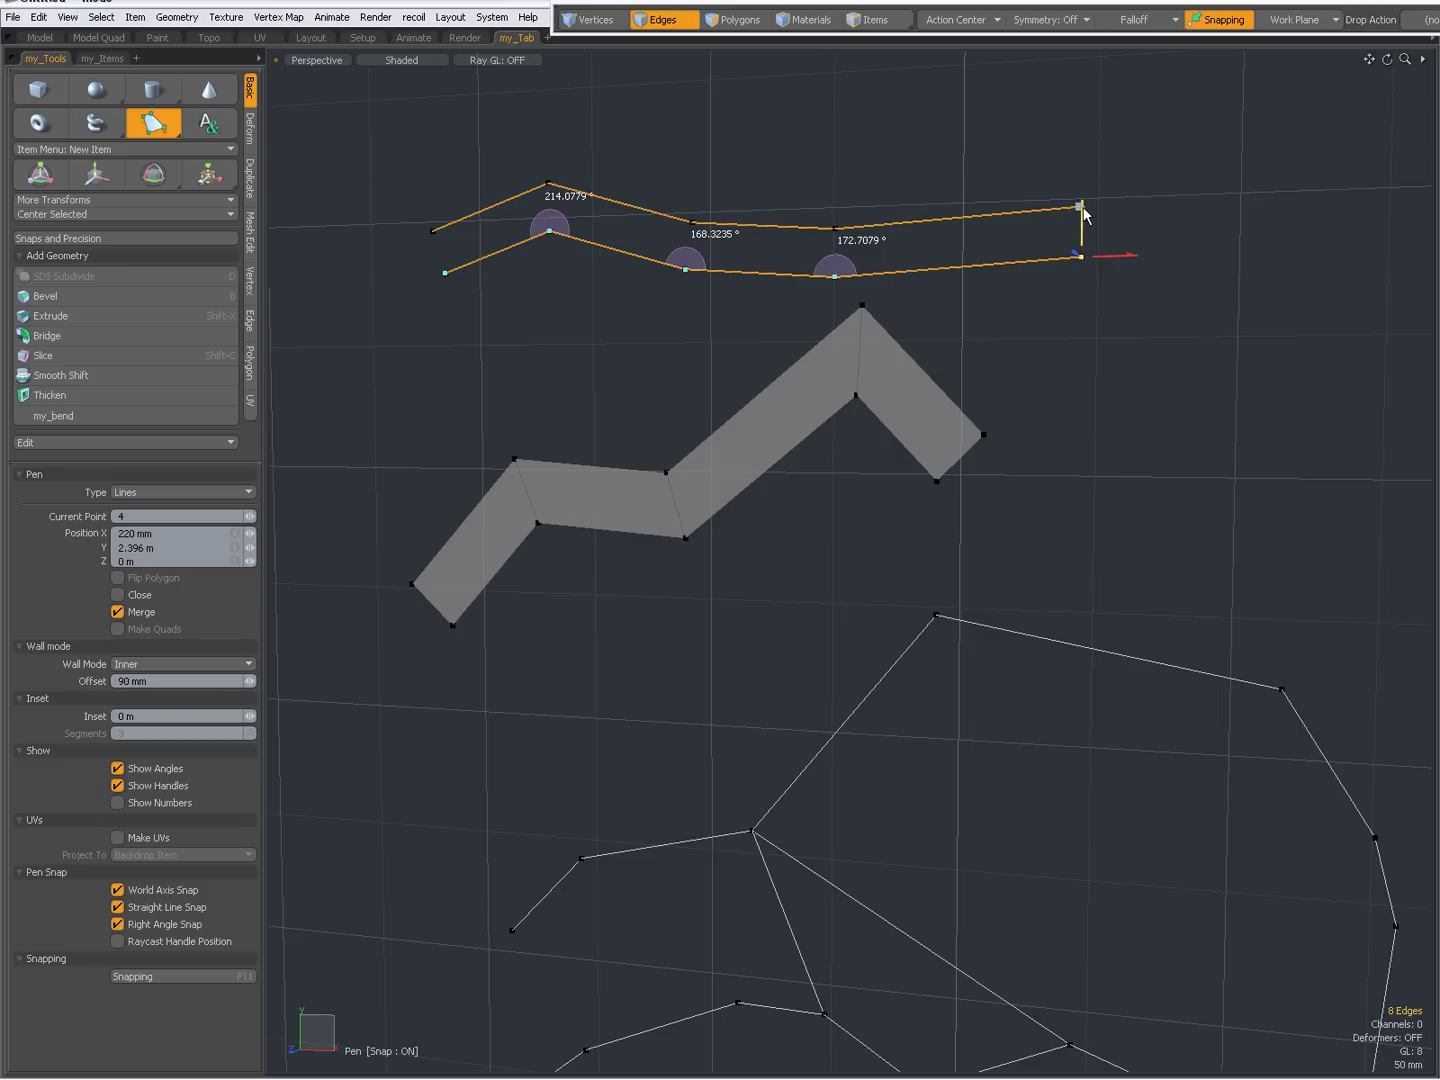
Extend the walled line with six snapped points down and around the polygon strip, starting at about X 220 mm, Y 1.858 m
mouse_move(1107, 383)
mouse_down()
mouse_move(1077, 402)
mouse_move(1077, 455)
mouse_move(1053, 491)
mouse_move(1108, 386)
mouse_up()
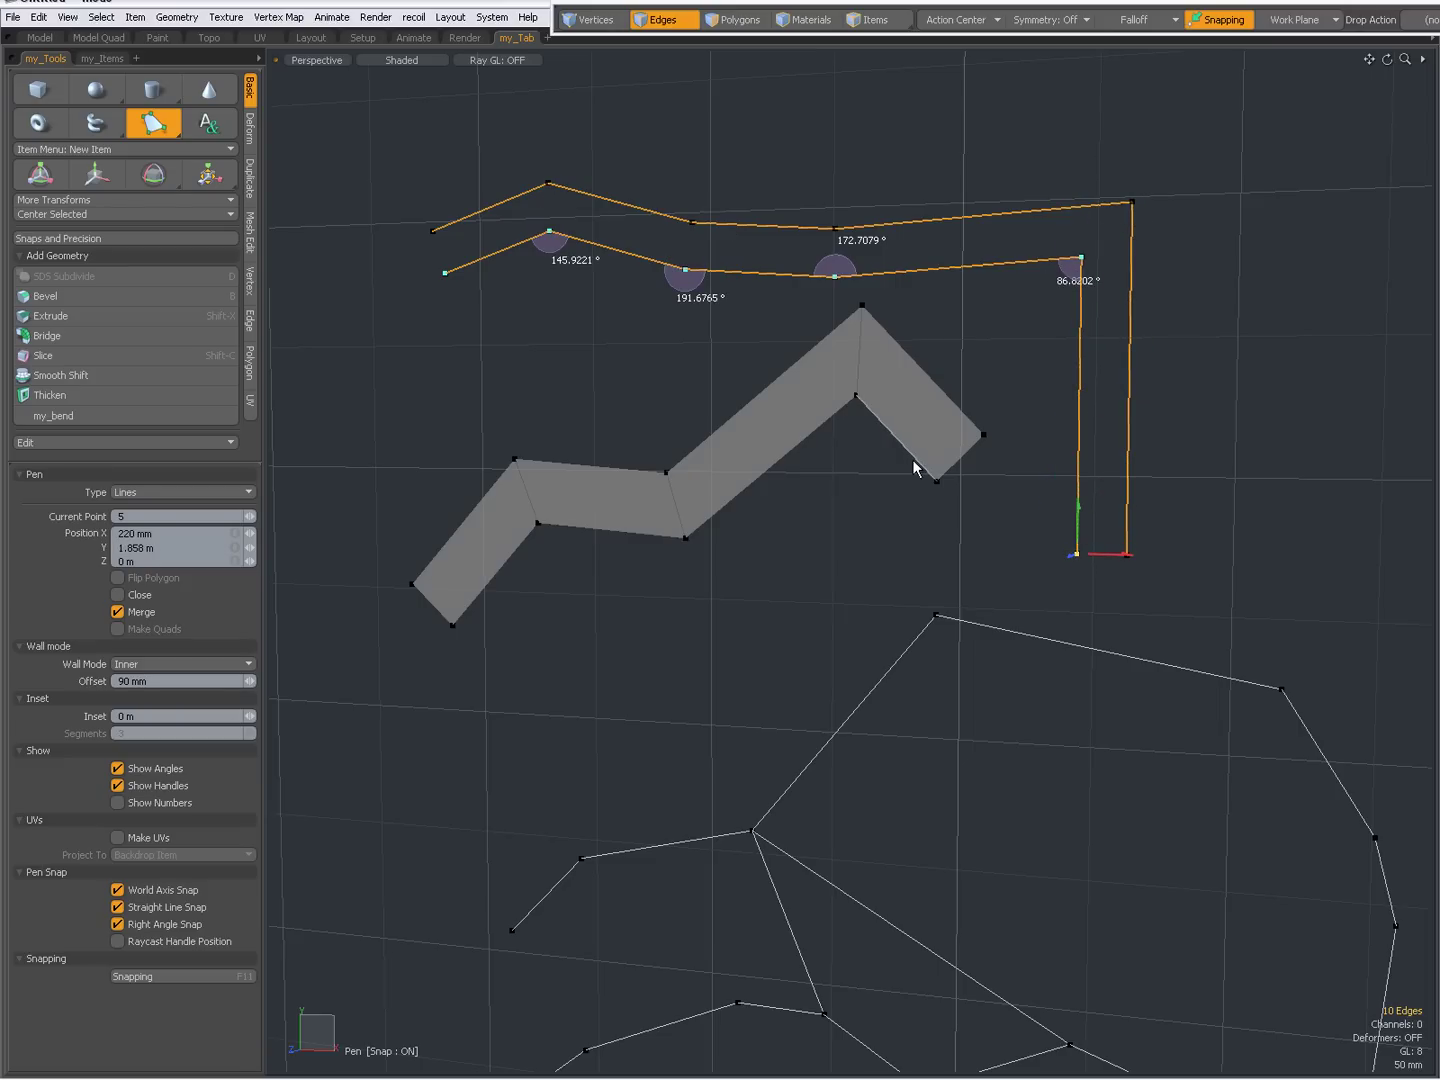
click(859, 521)
mouse_move(858, 521)
mouse_down()
mouse_move(841, 545)
mouse_move(794, 547)
mouse_up()
click(716, 725)
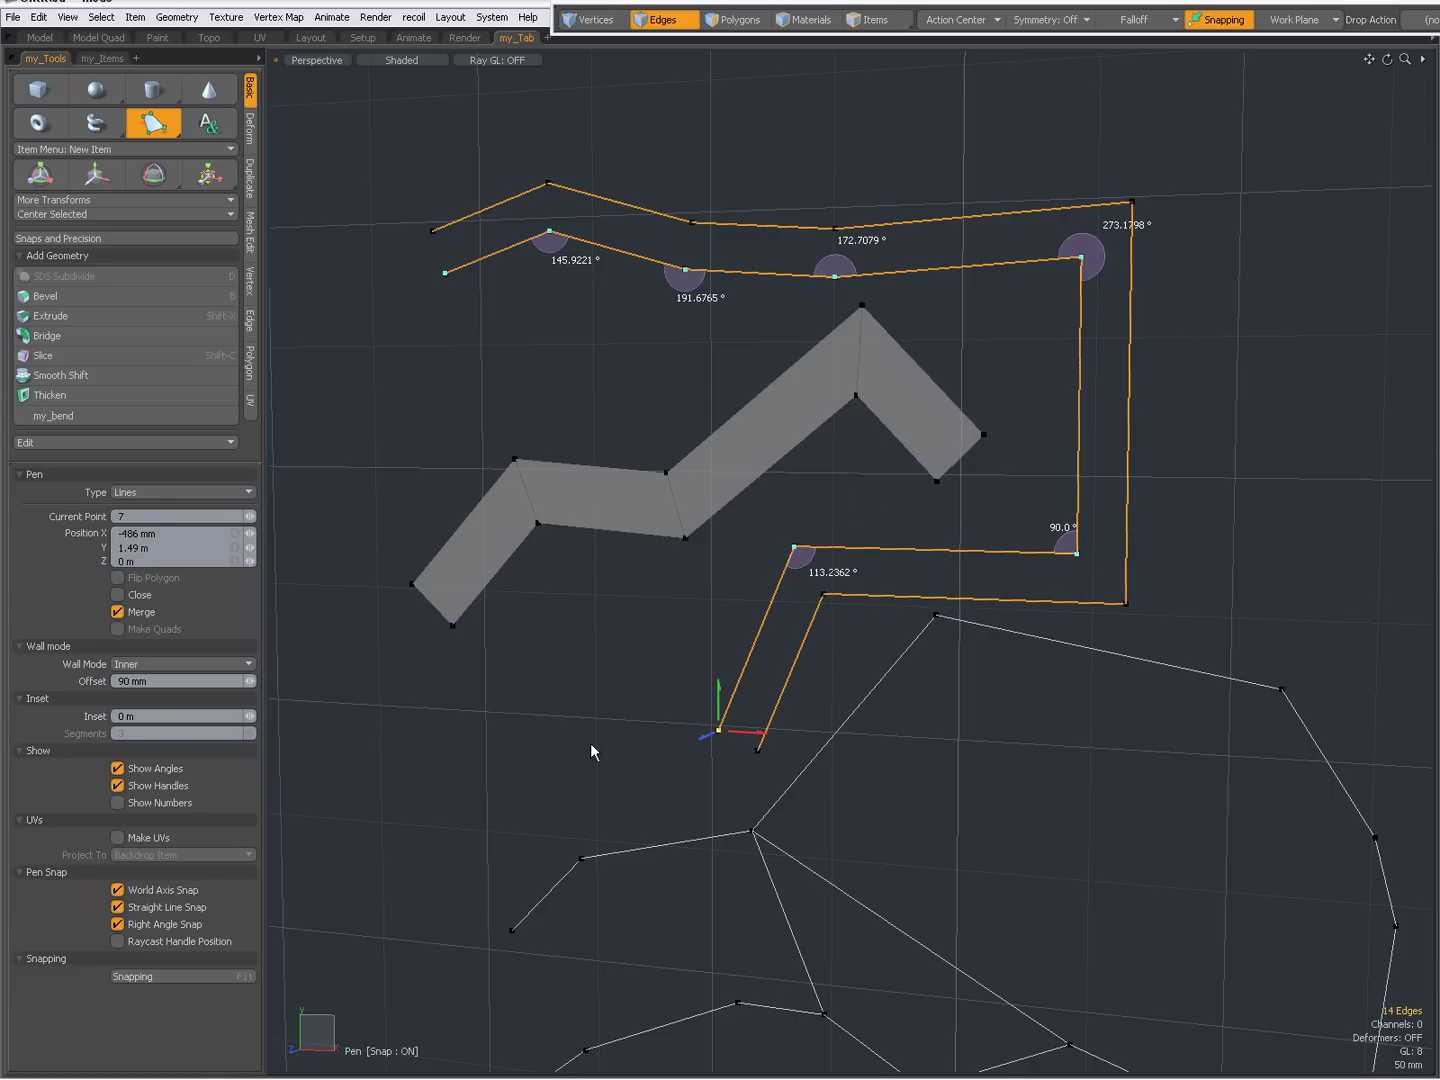
click(438, 752)
drag(437, 752, 429, 714)
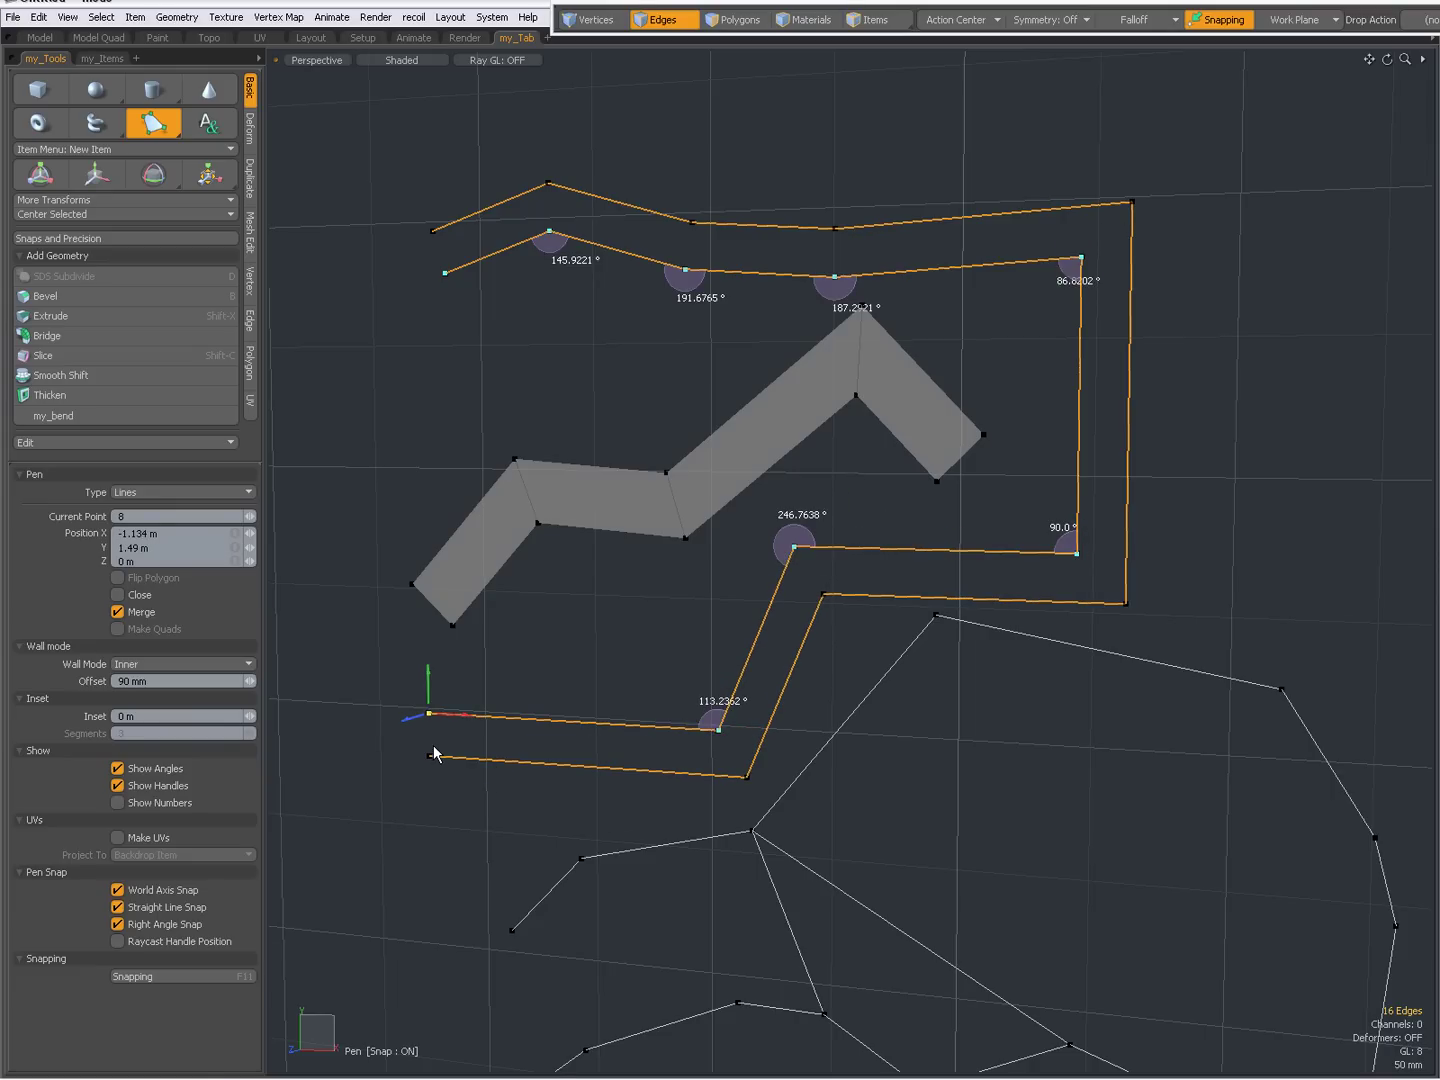
click(315, 632)
click(363, 402)
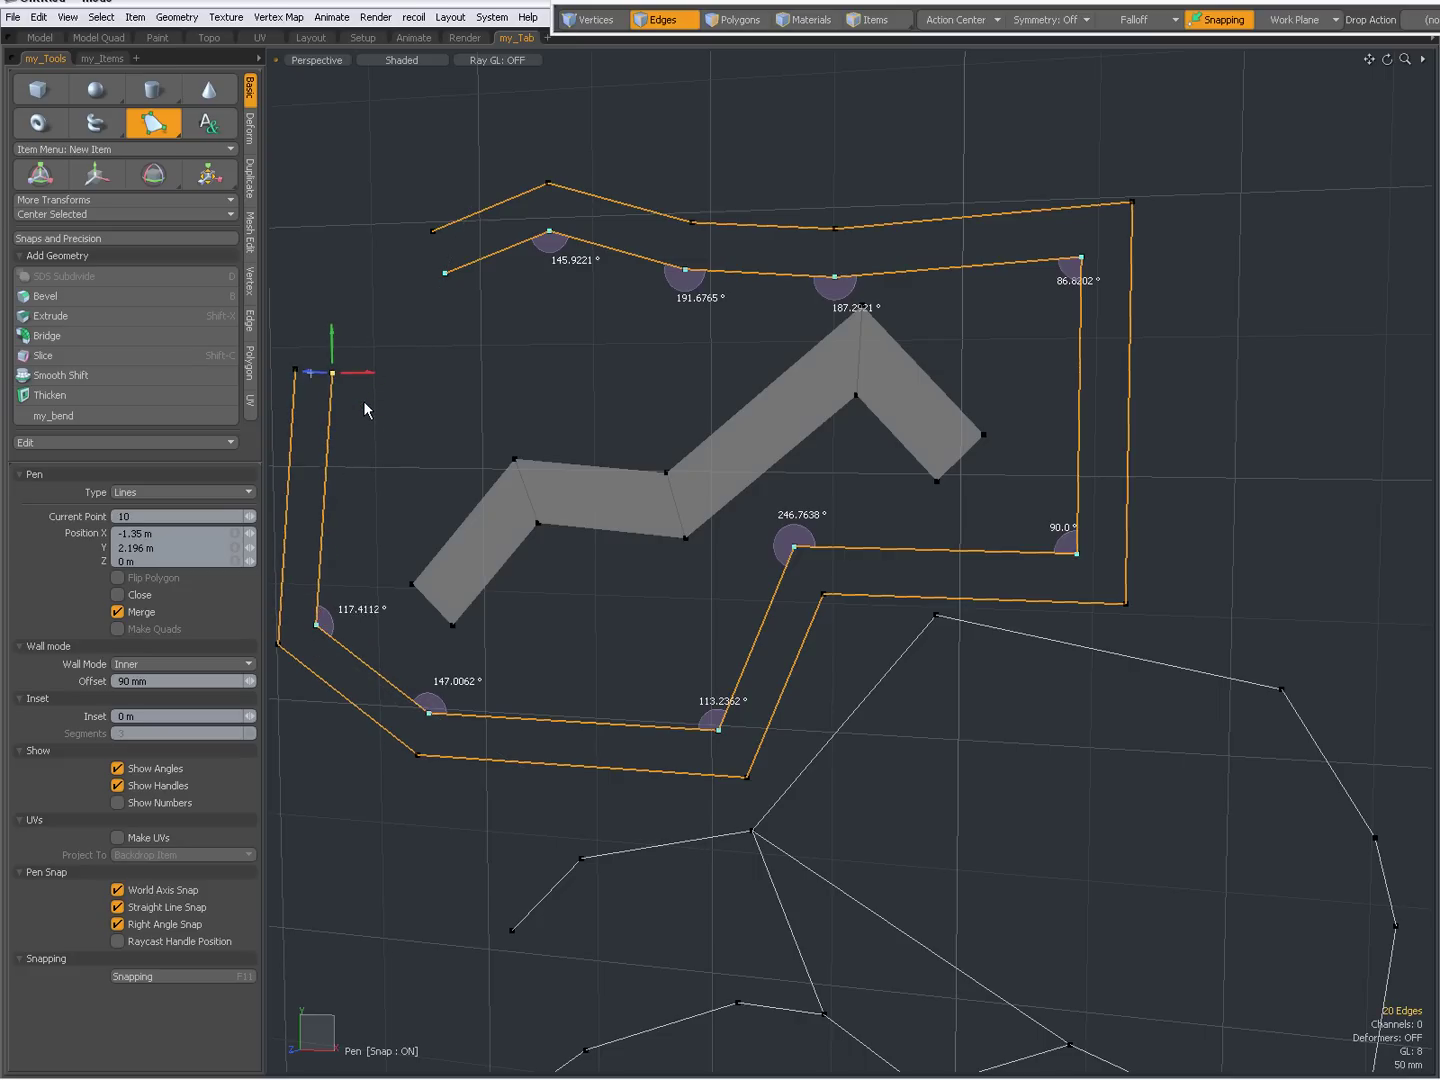
Bring the walled outline back to its start with a final point at about X -1.08 m, Y 2.396 m
drag(403, 308, 445, 272)
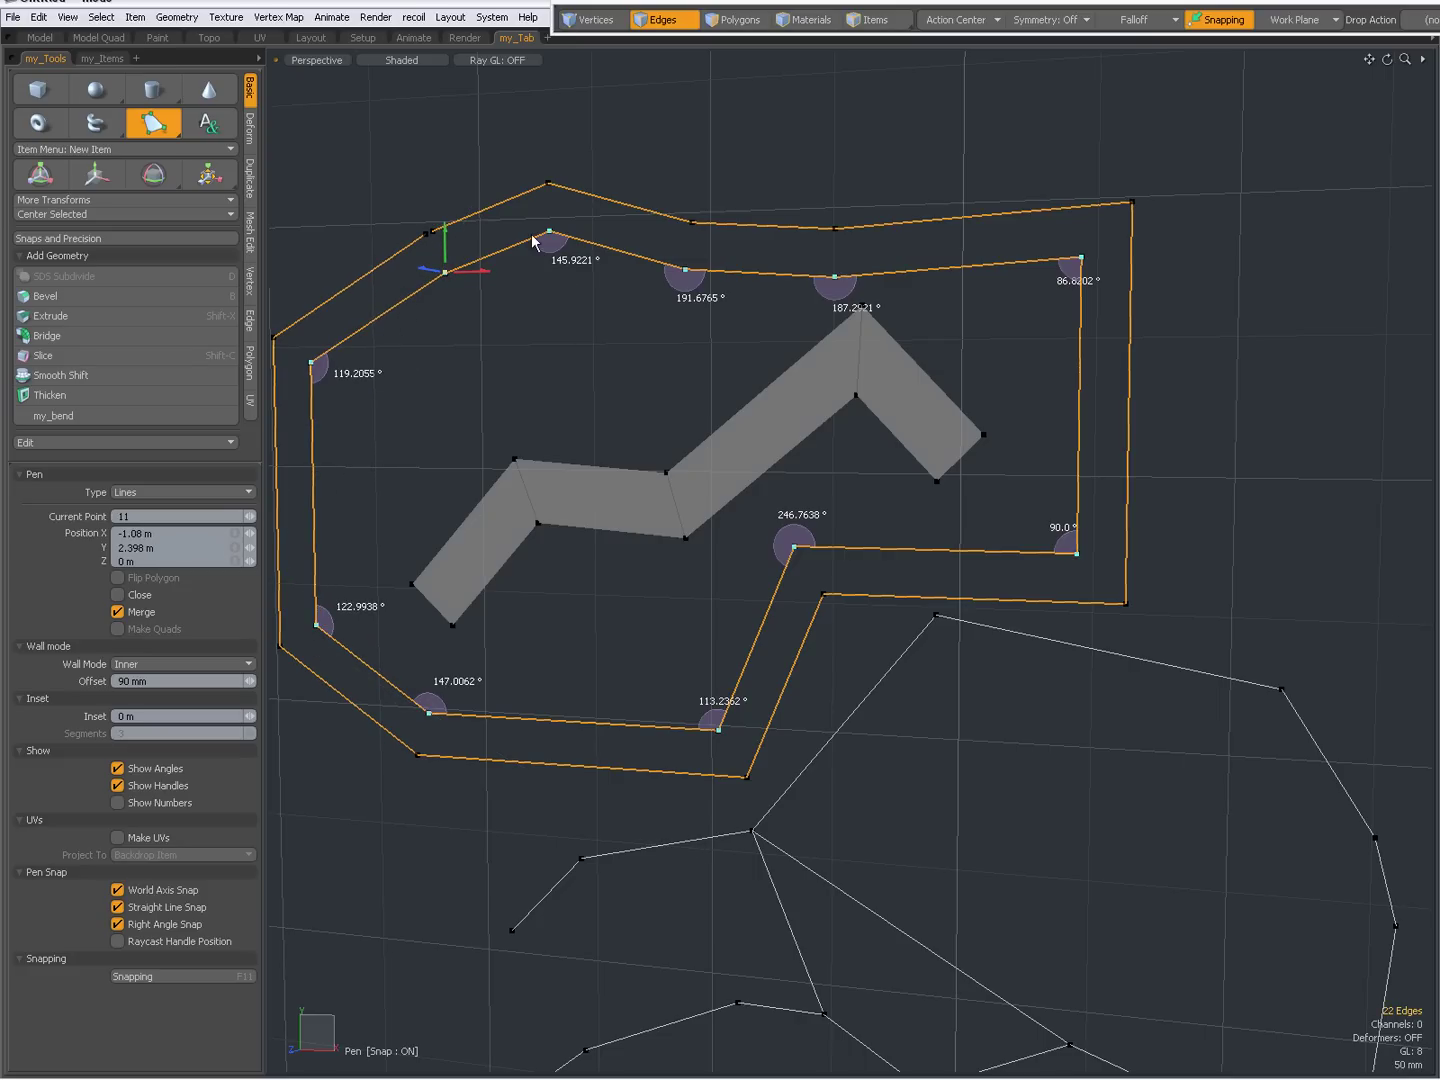
scroll(413, 239, up, 5)
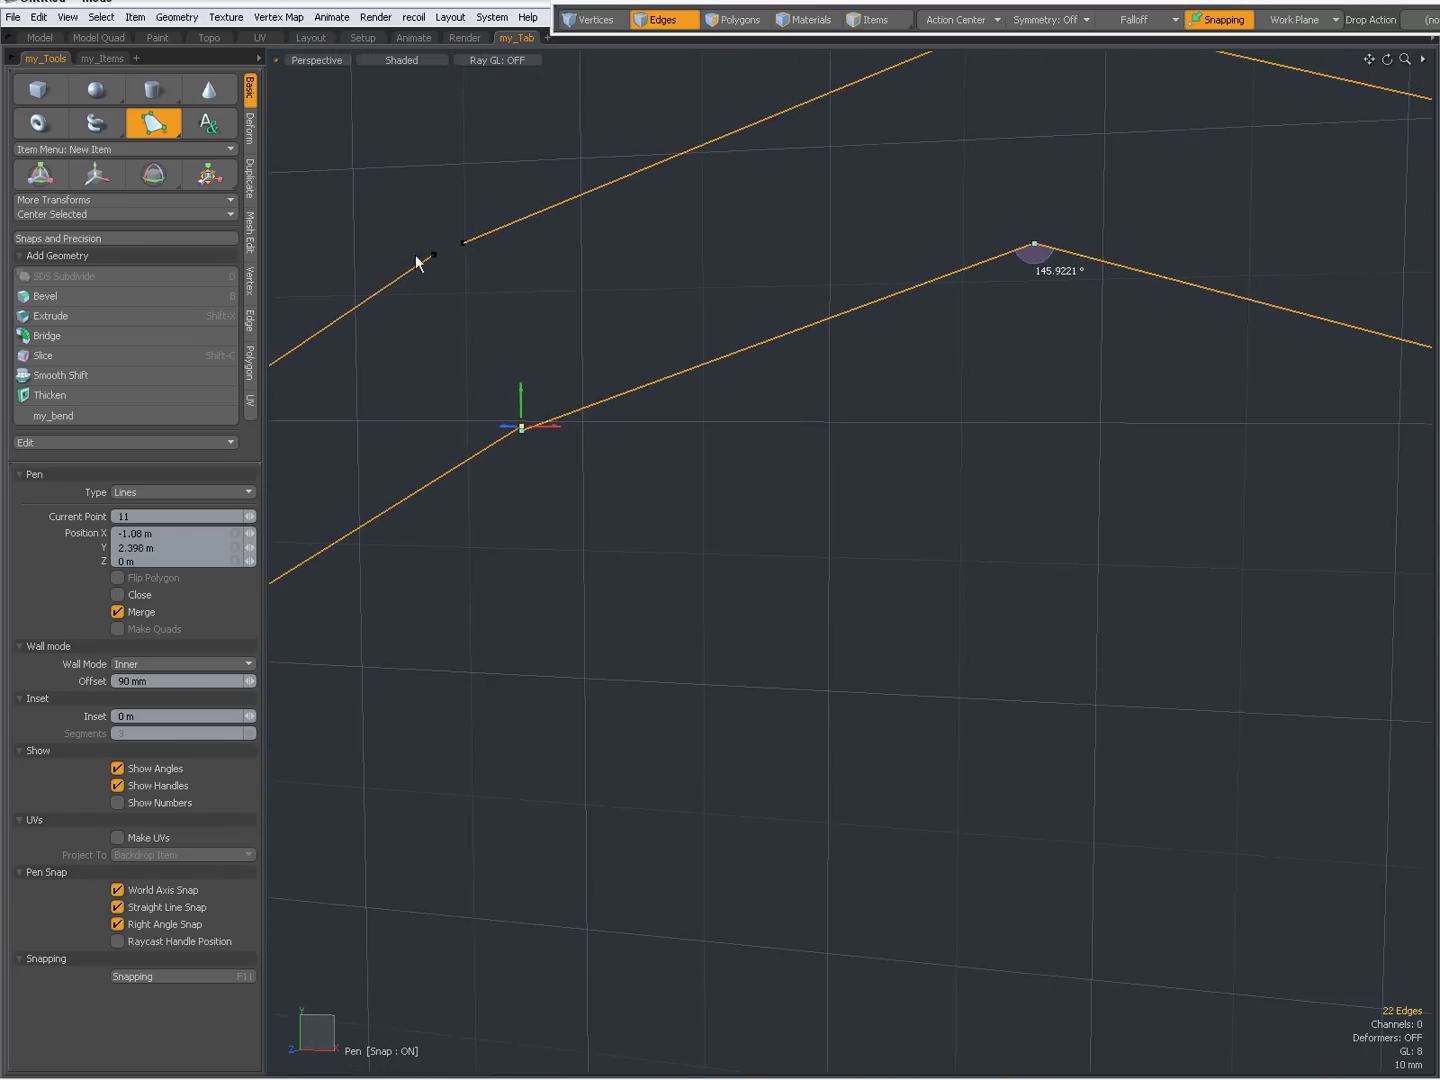
drag(520, 414, 524, 443)
scroll(525, 443, down, 5)
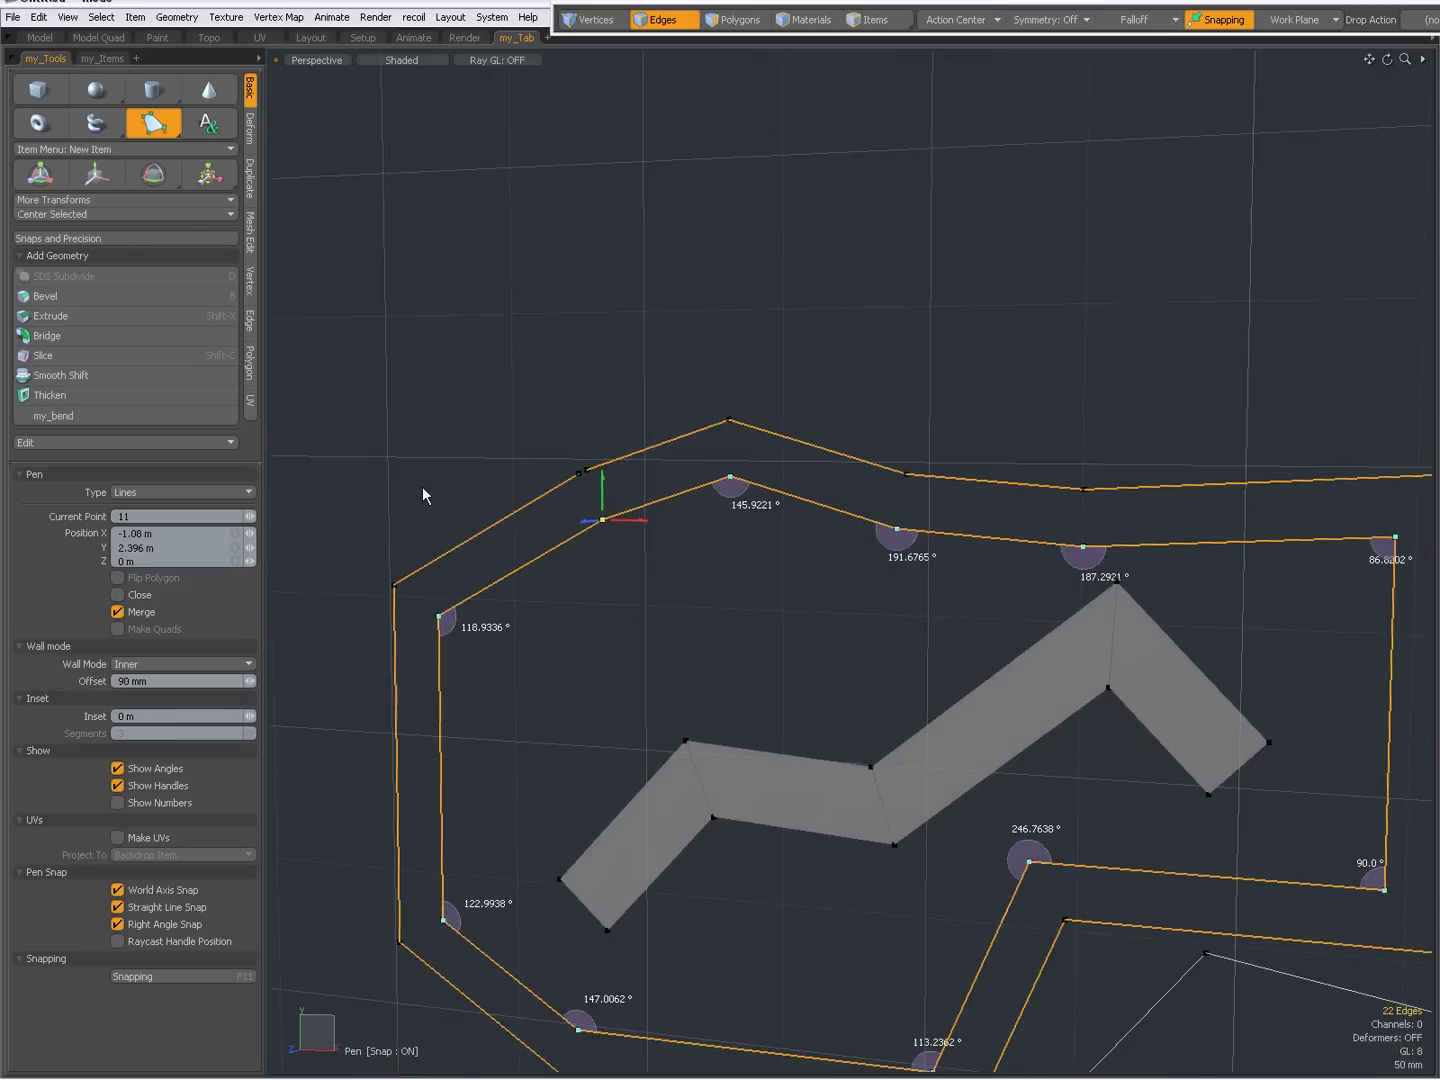
shift+scroll(711, 556, down, 3)
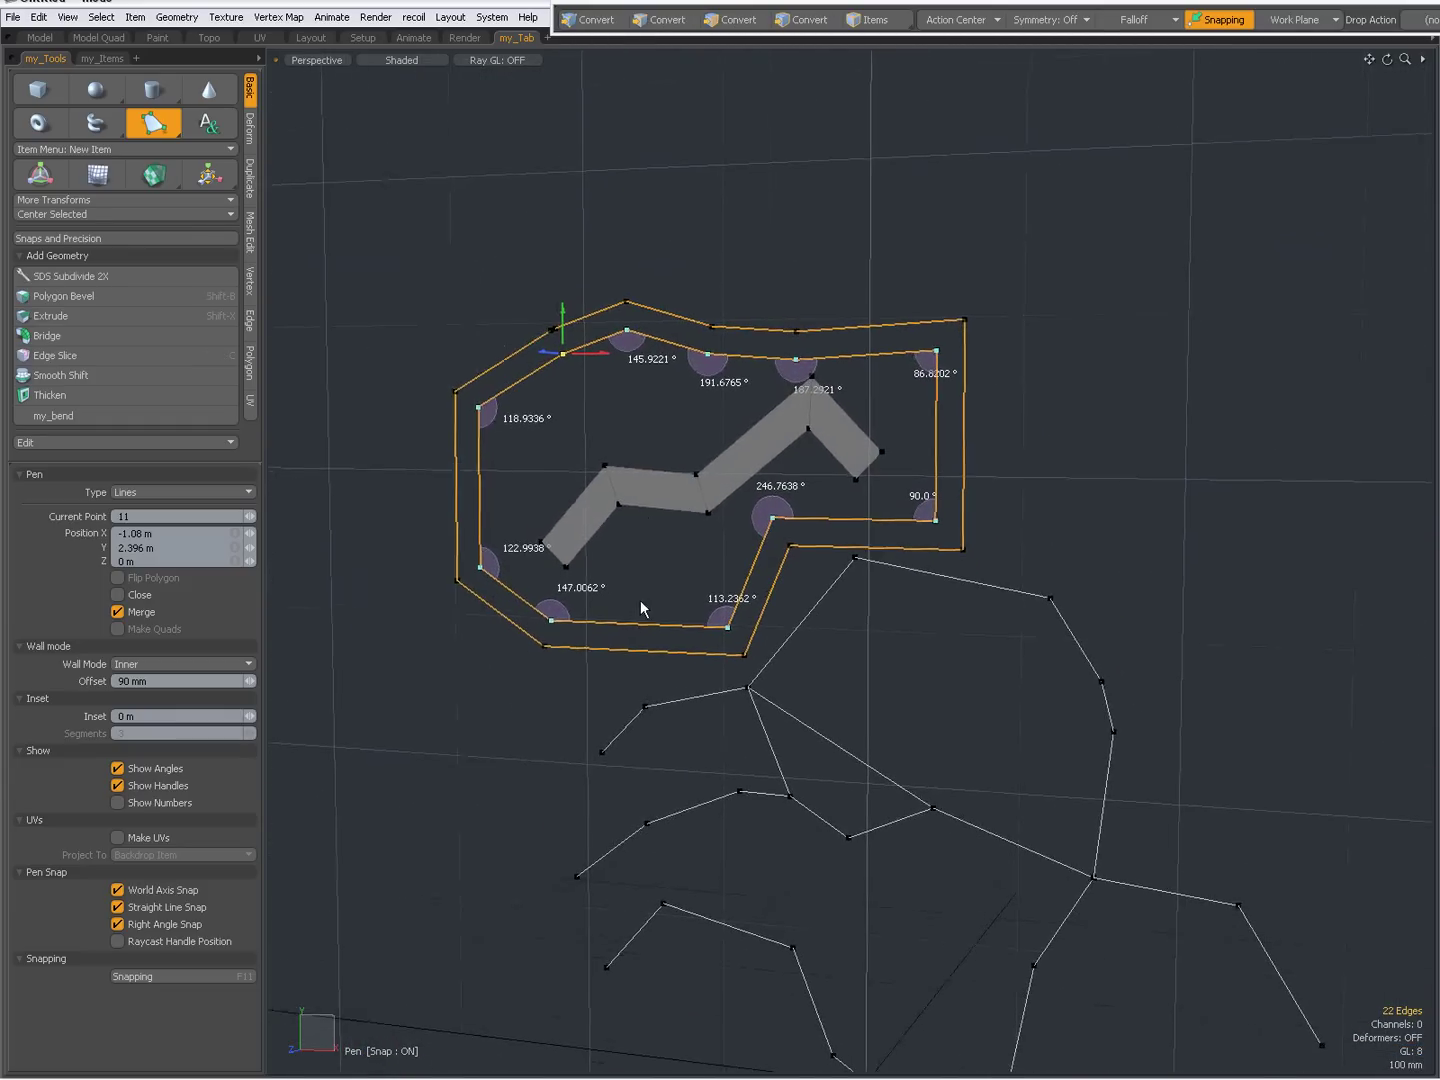
alt+shift+drag(689, 606, 662, 526)
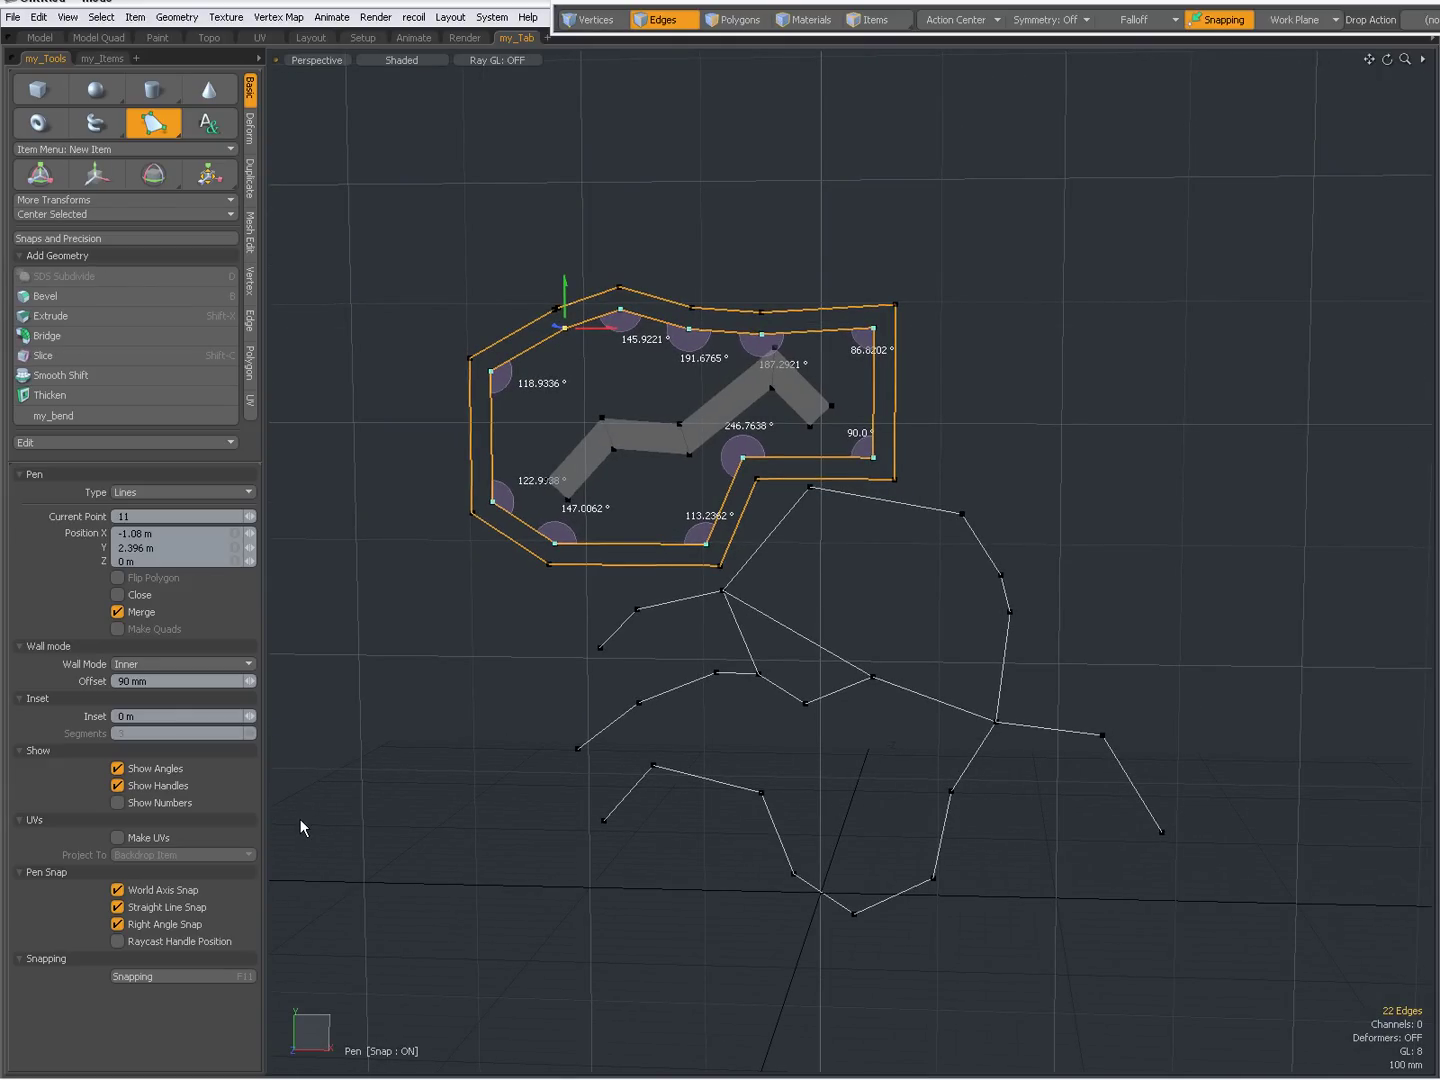
key(alt+Tab)
key(alt+Tab)
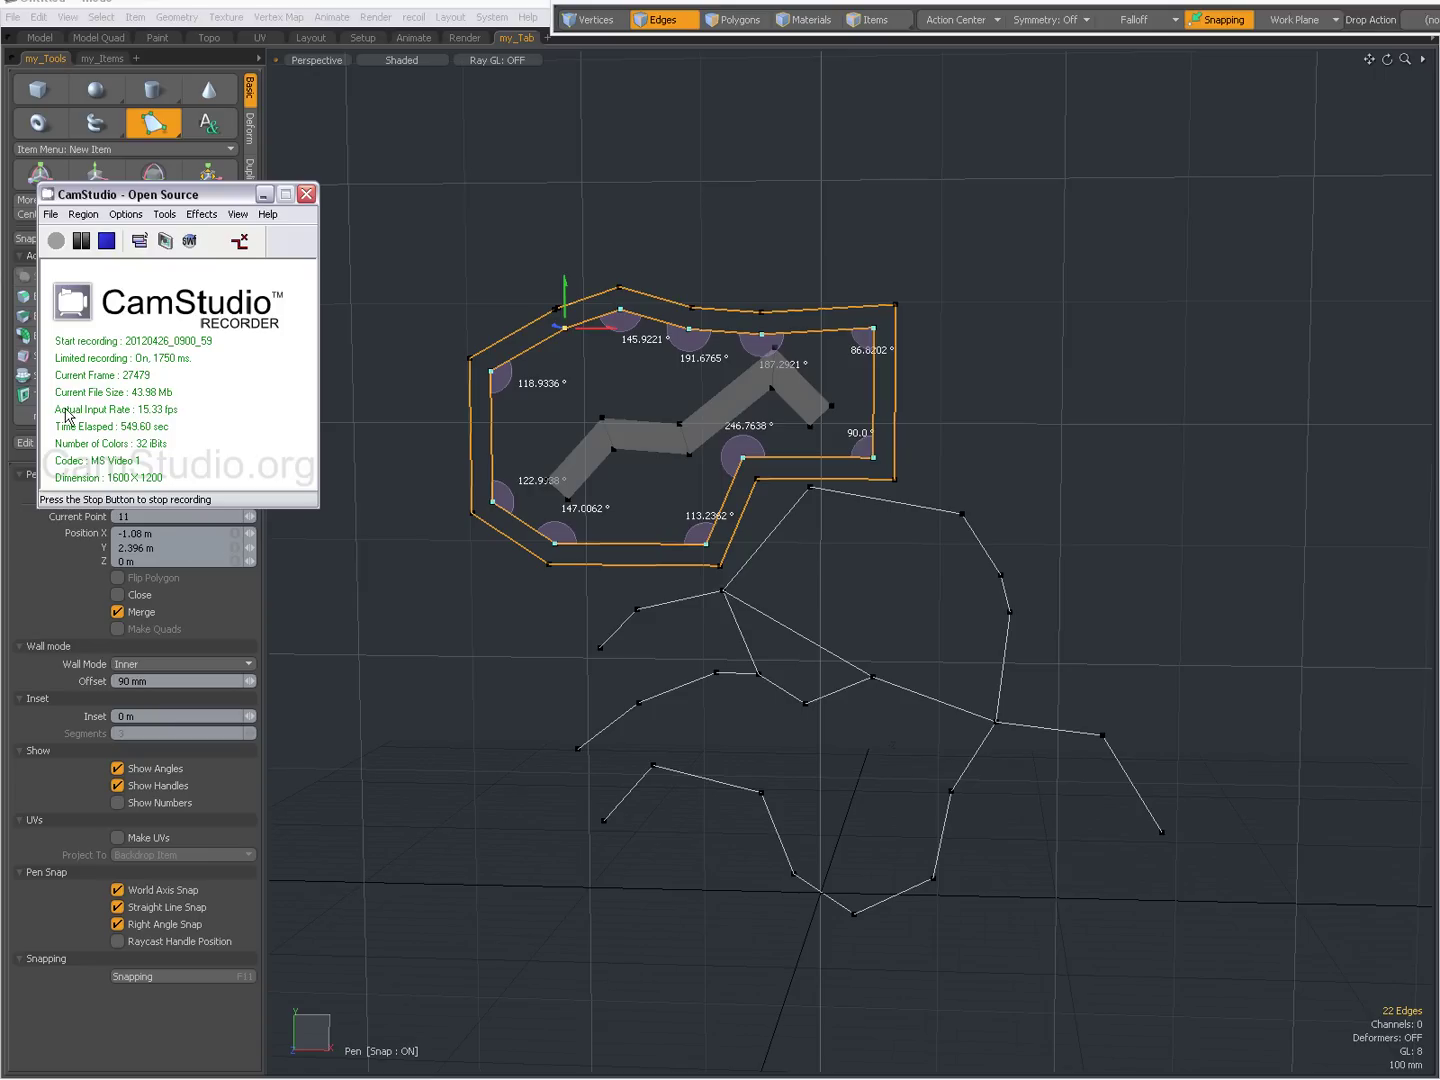
click(164, 1024)
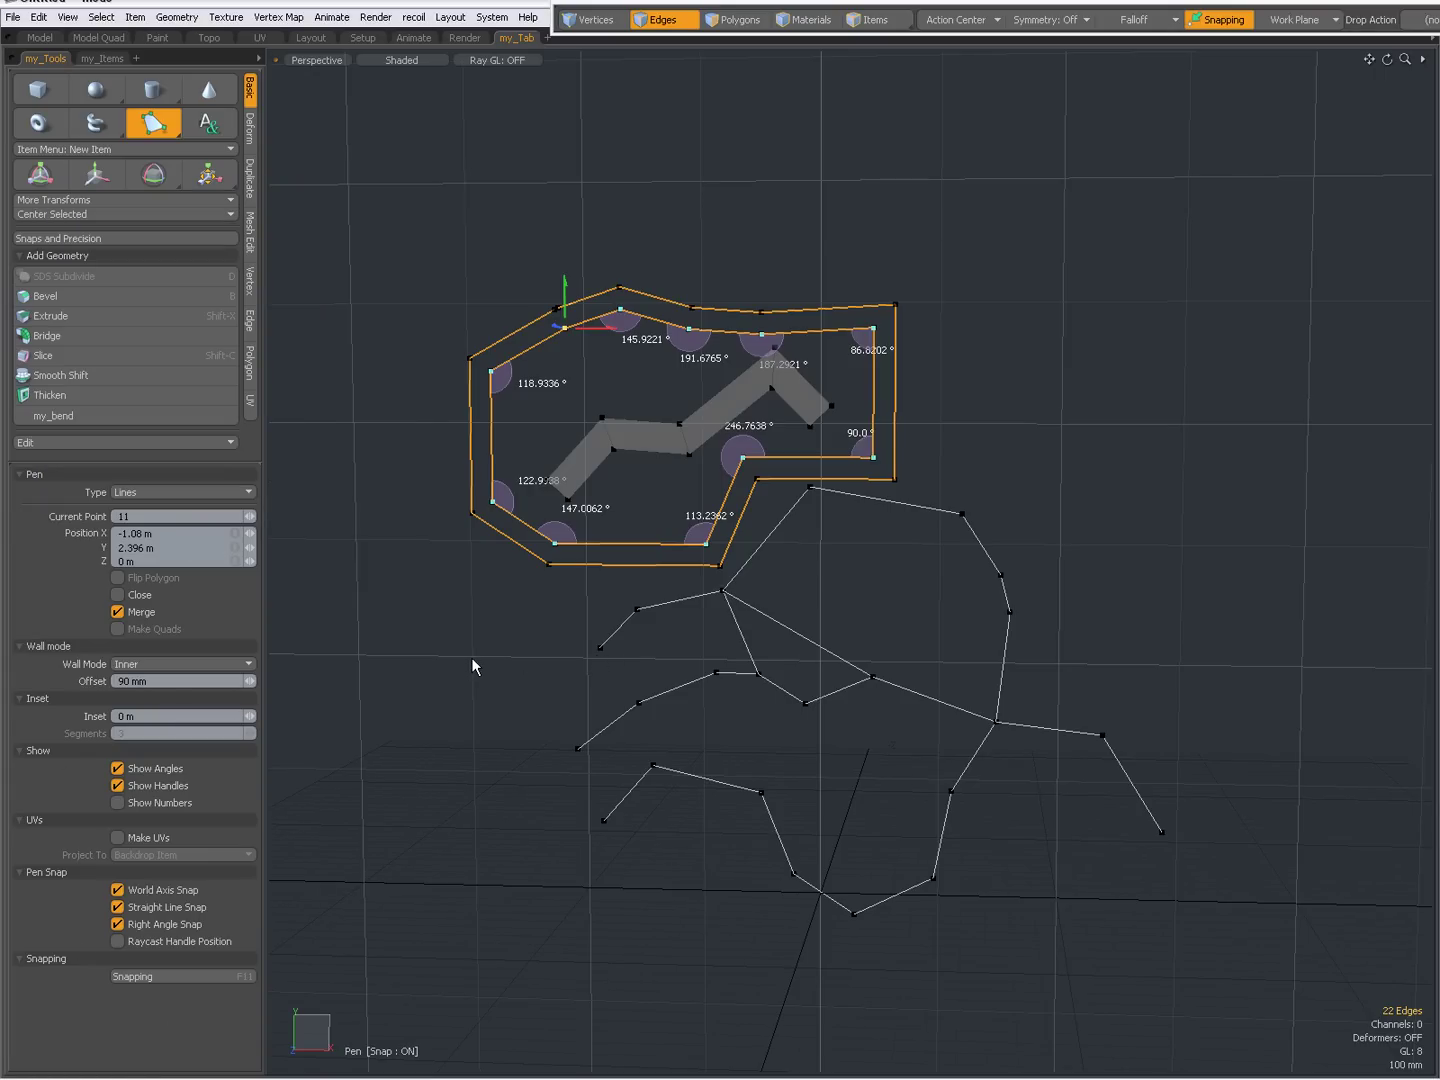
Finish the walled outline by dropping the Pen tool and clear the edge selection
scroll(556, 691, down, 3)
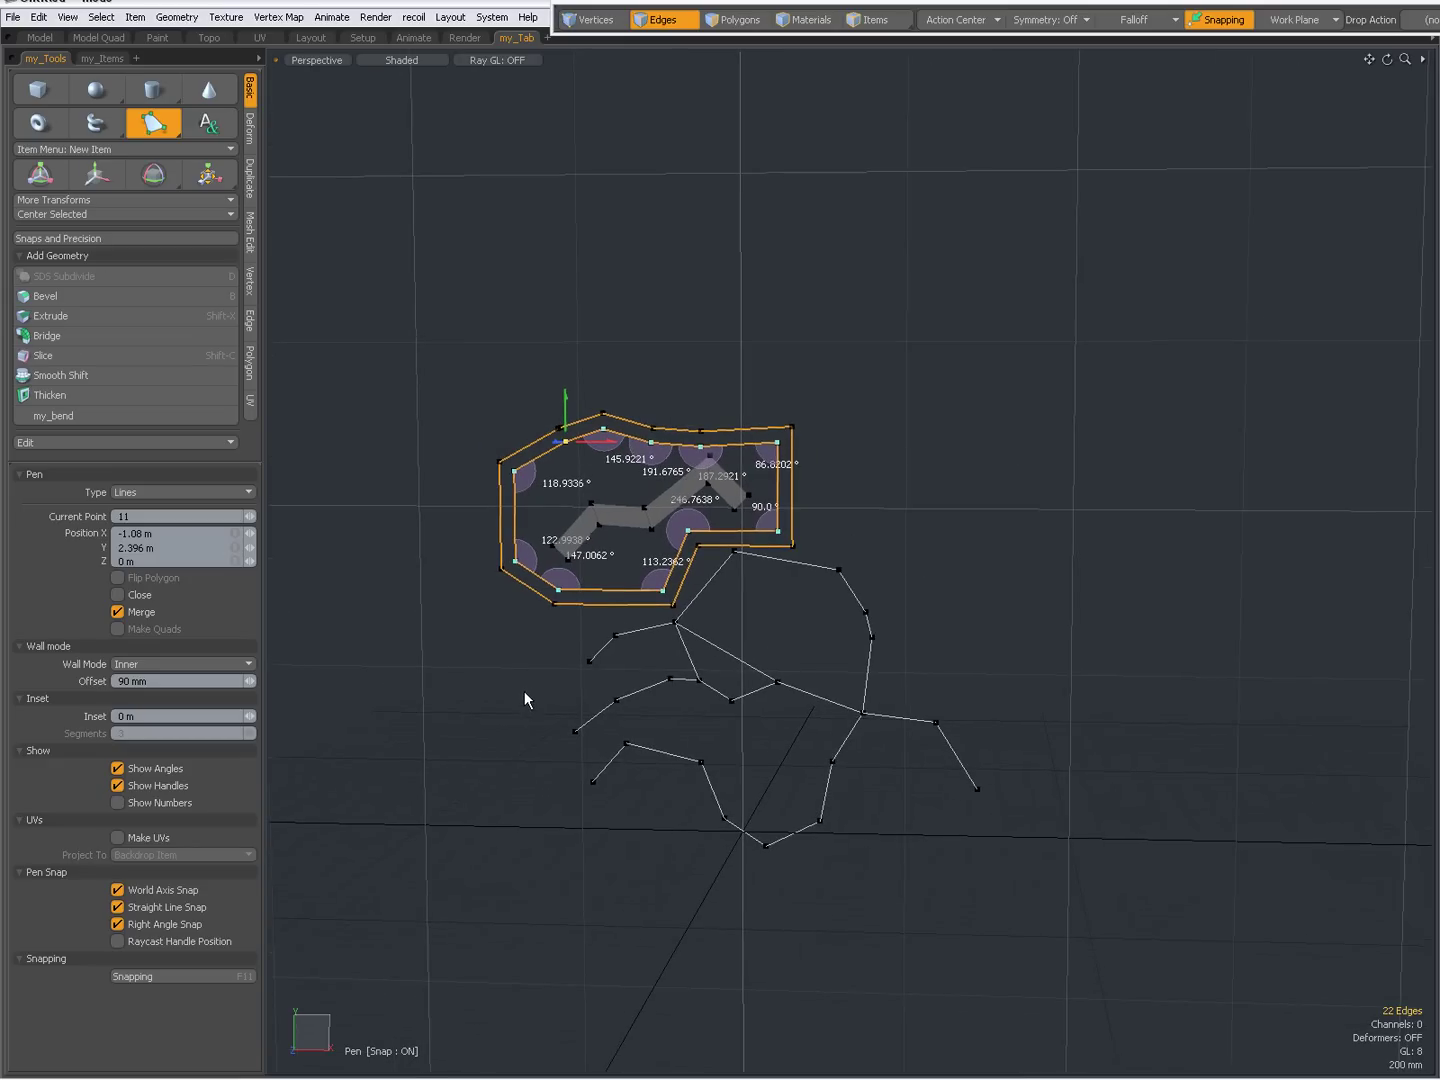
alt+drag(517, 654, 453, 670)
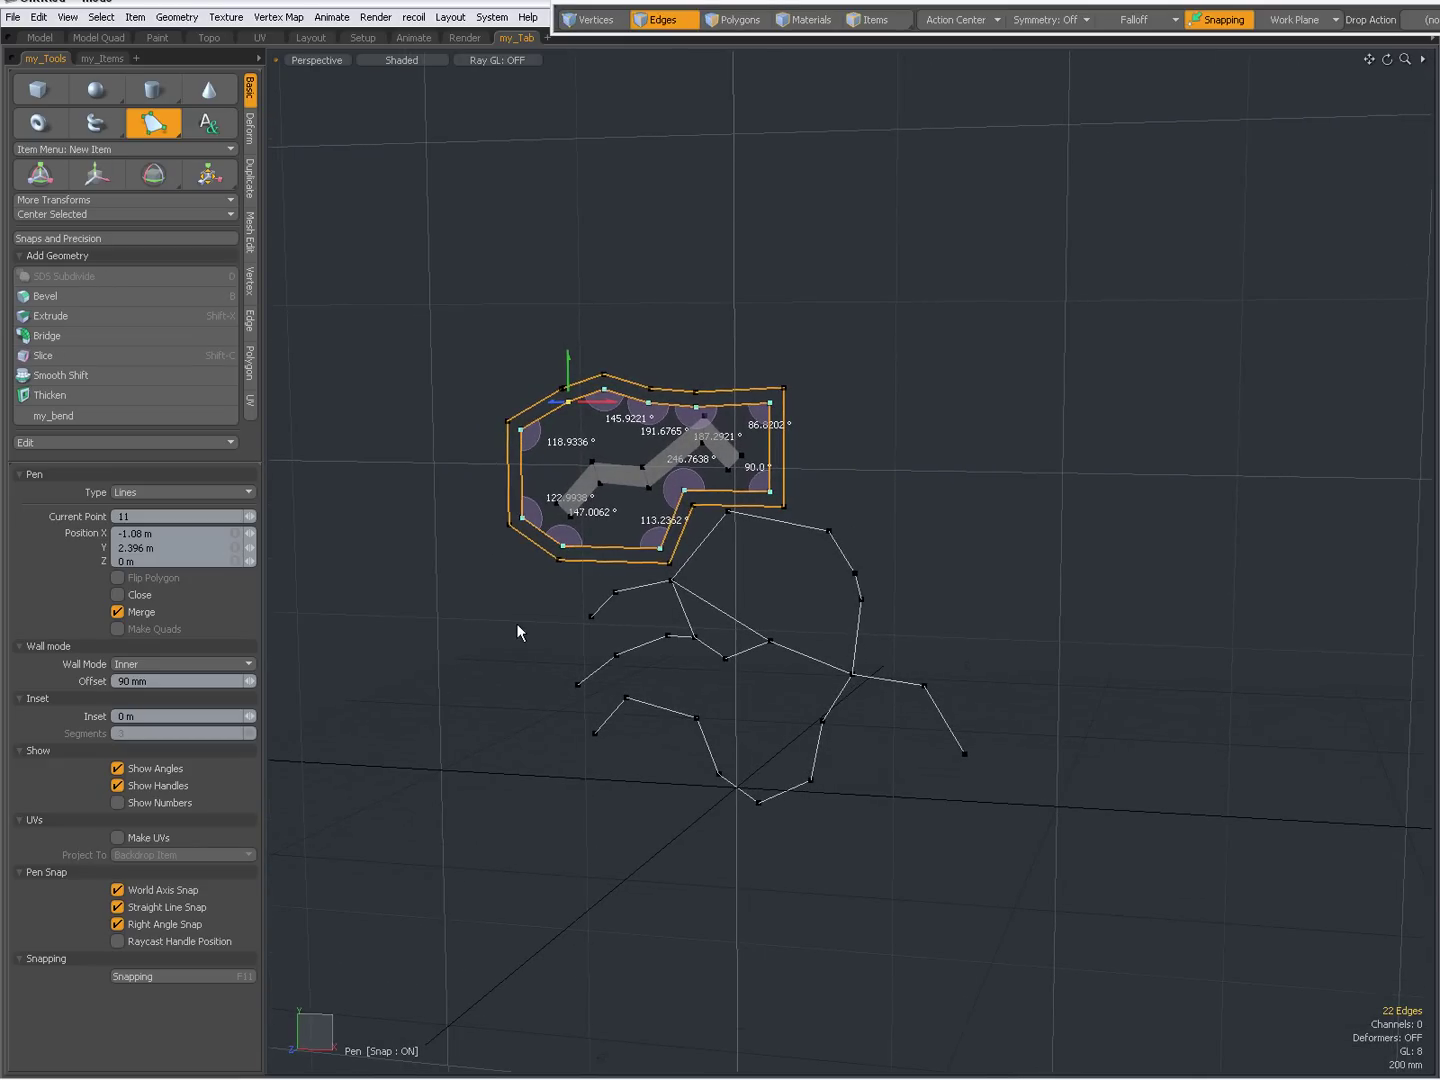
key(space)
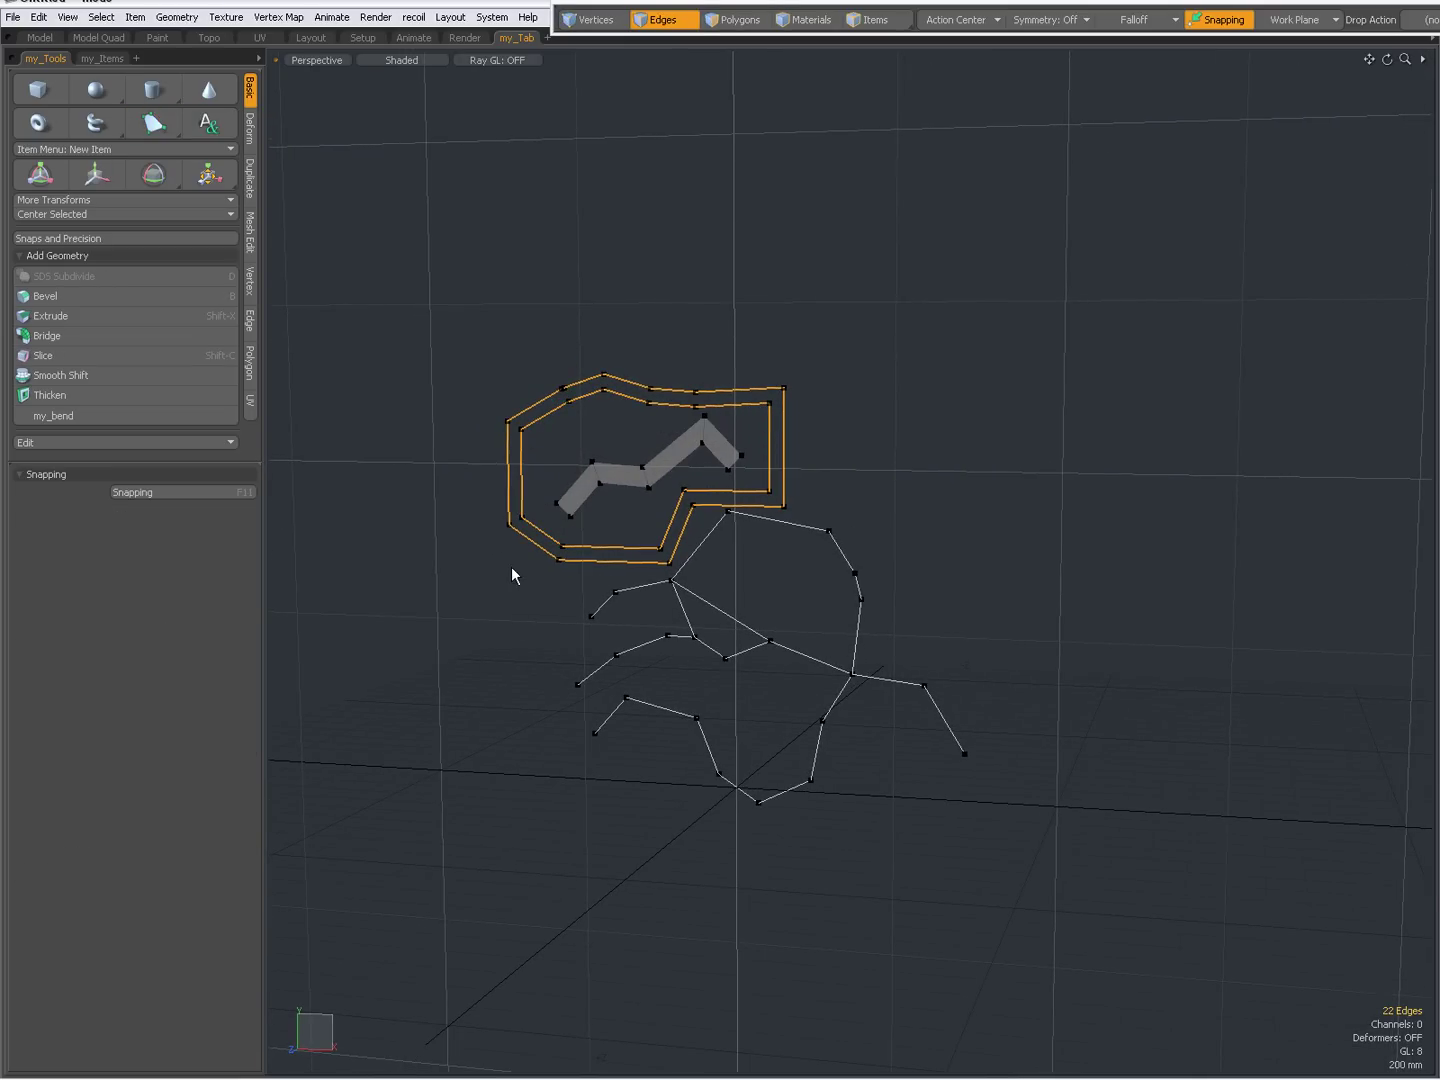
click(413, 427)
Restart the Pen tool with World Axis, Straight Line and Right Angle Snap turned off, and set the snapping mode to Grid
click(152, 124)
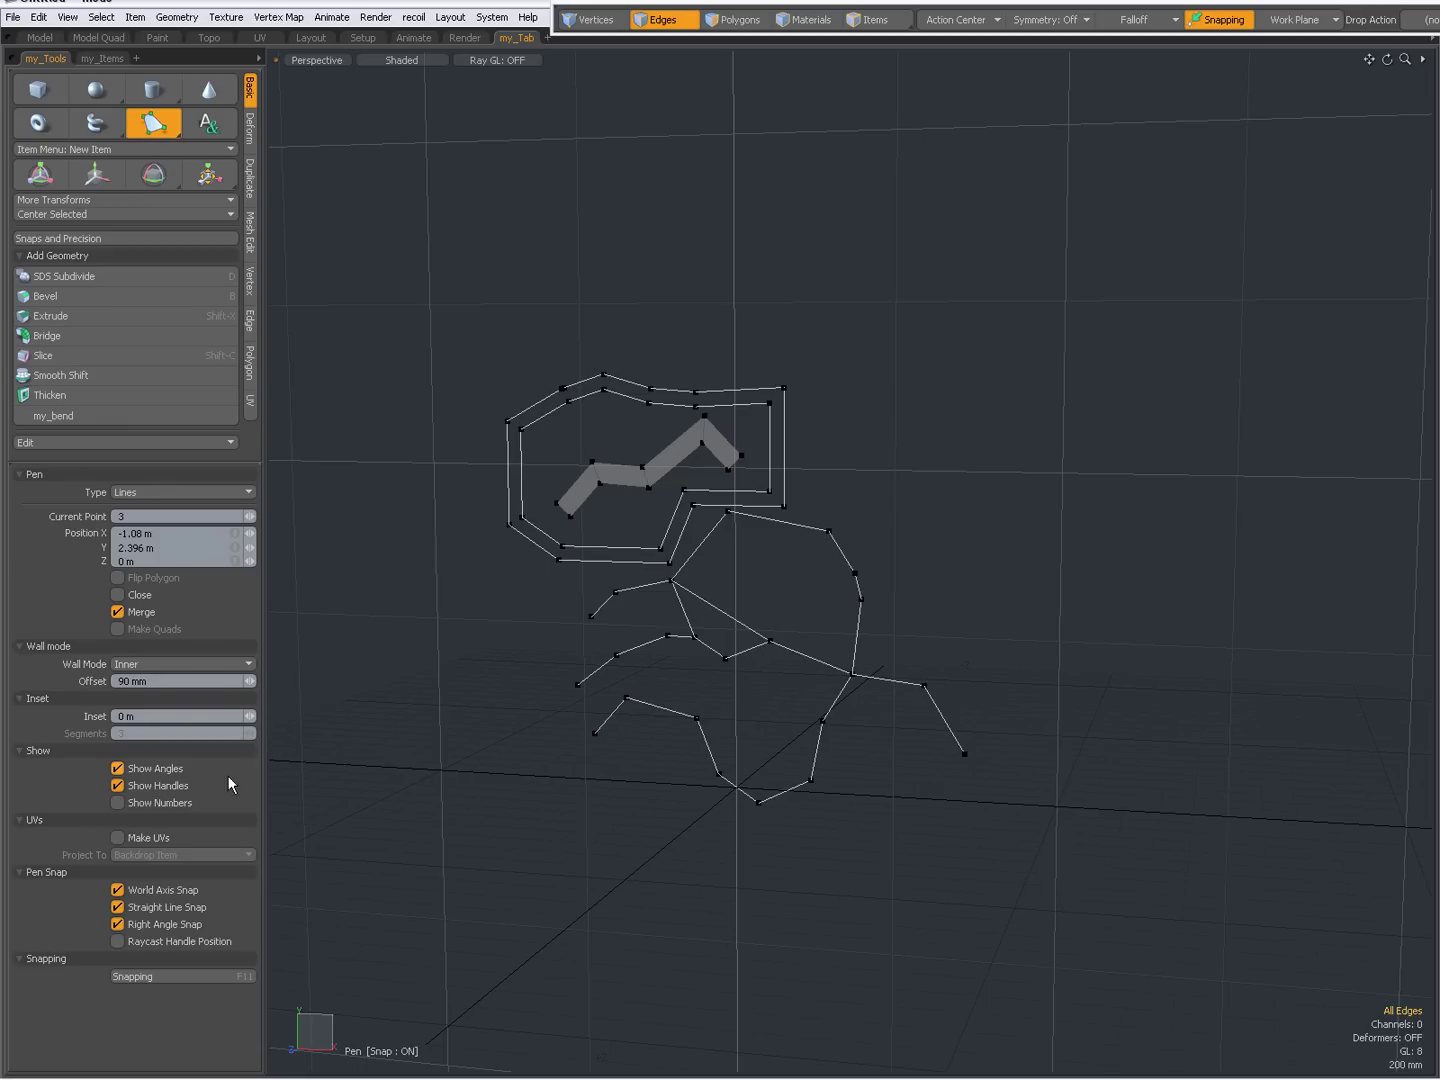
click(117, 889)
click(117, 906)
click(144, 972)
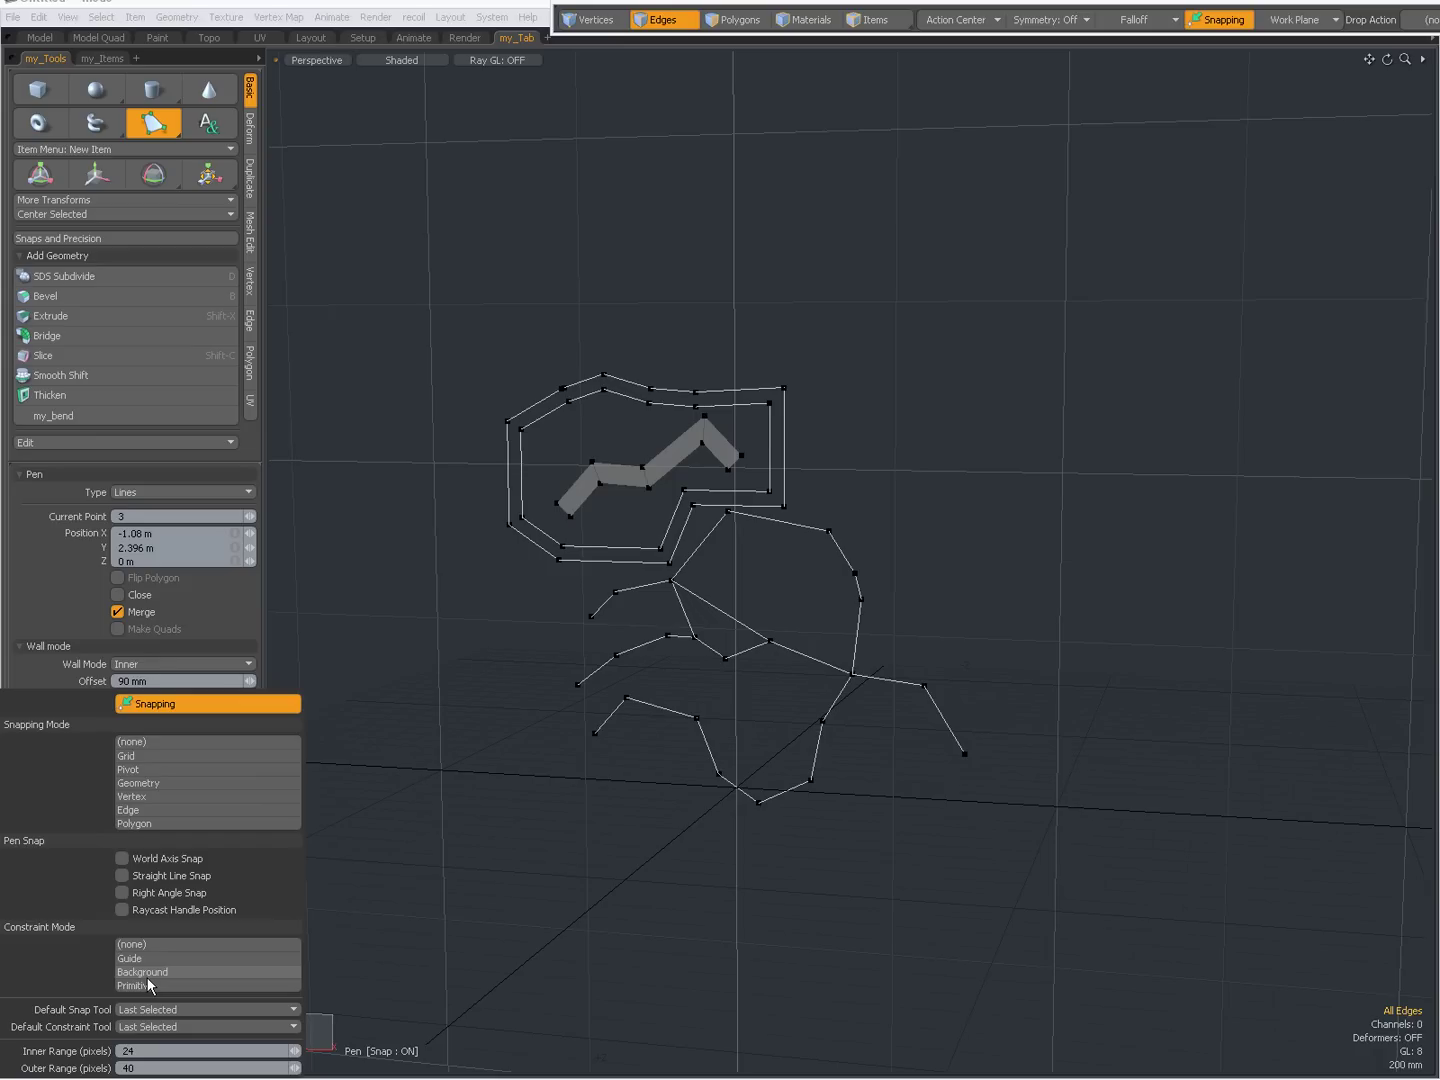
click(140, 756)
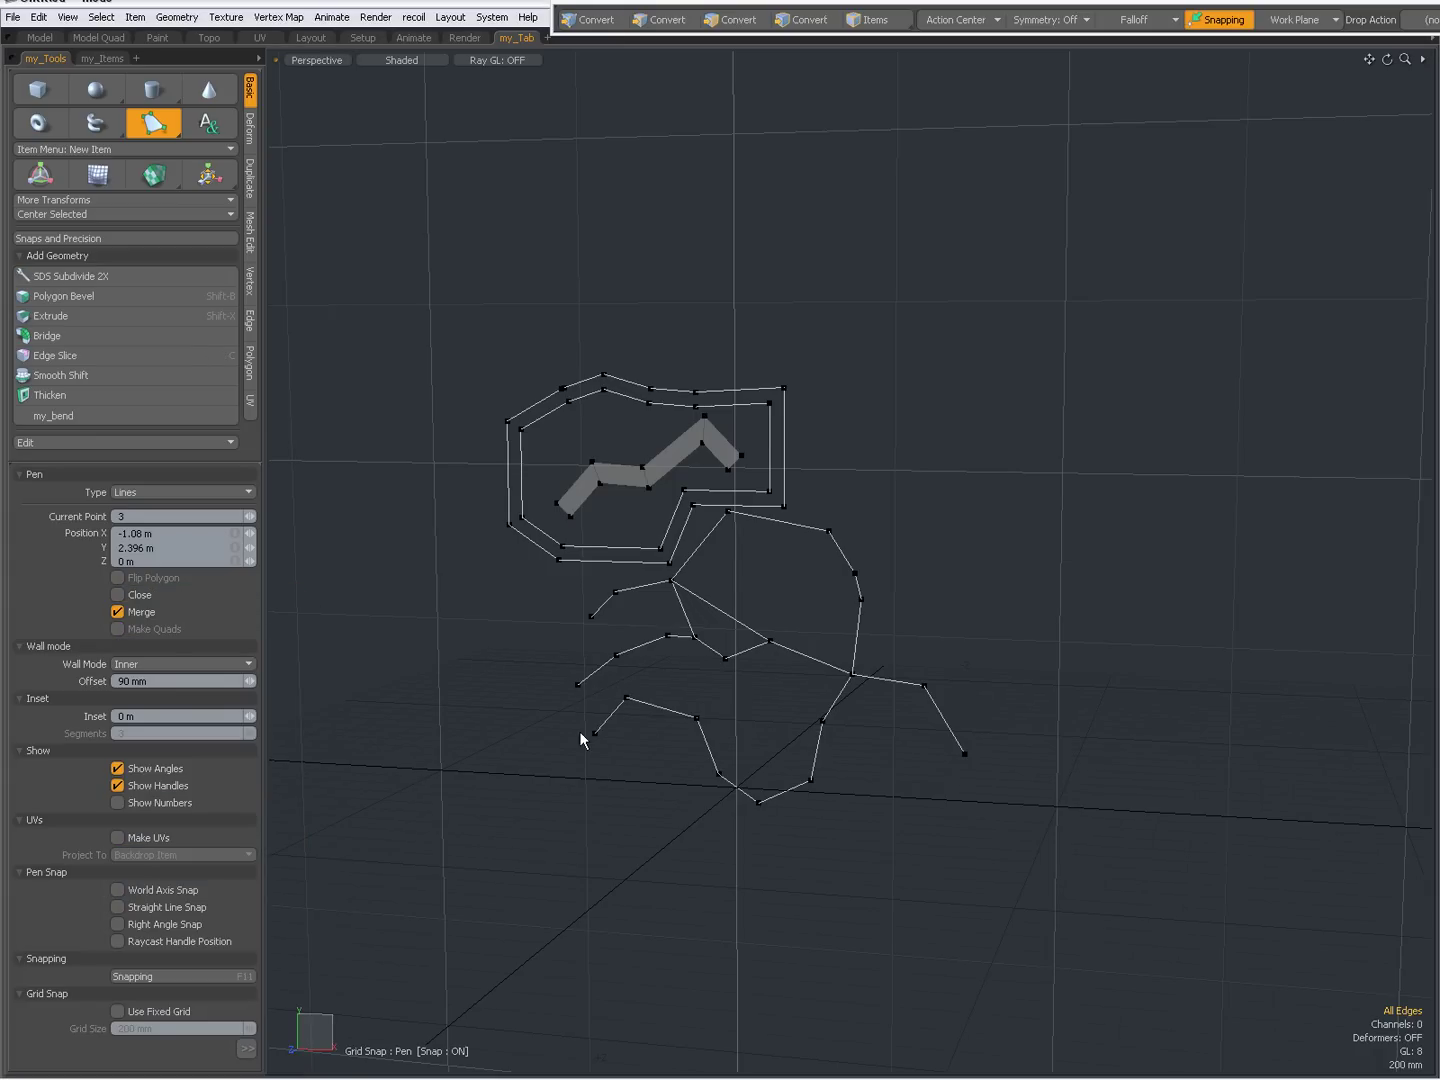
Draw a five-point grid-snapped walled line stepping down from X -400 mm, Y 4.2 m to X 1.8 m, Y 2.2 m
mouse_move(581, 739)
alt+mouse_down()
mouse_move(596, 765)
mouse_move(874, 689)
mouse_move(814, 698)
mouse_move(851, 689)
alt+mouse_up()
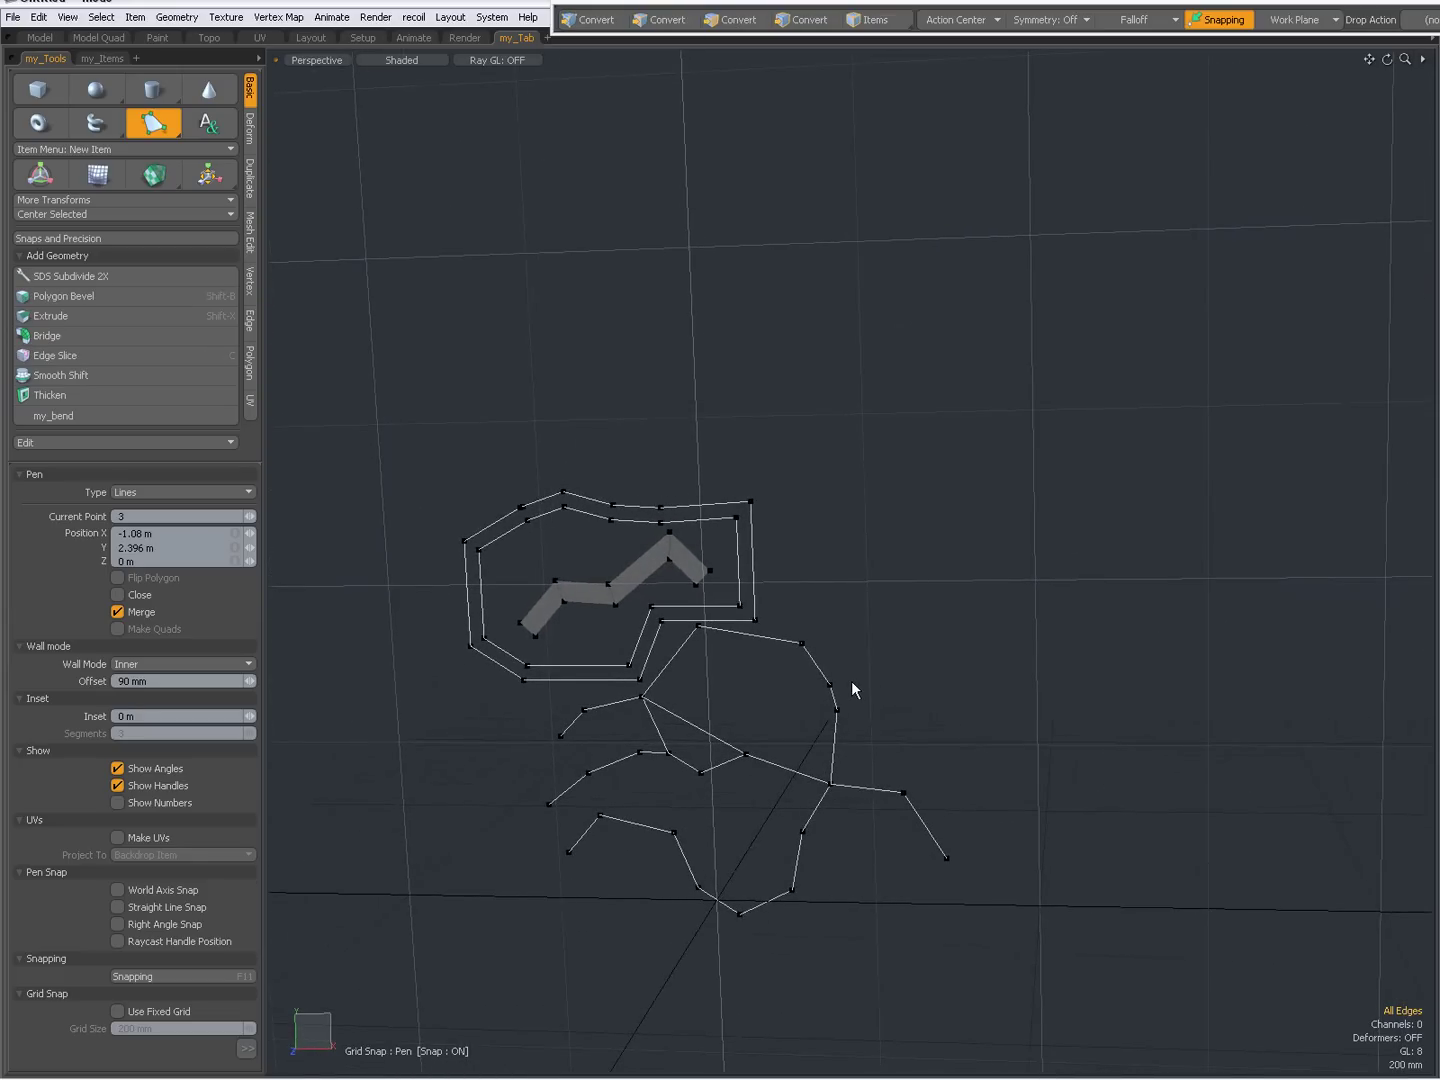
click(631, 208)
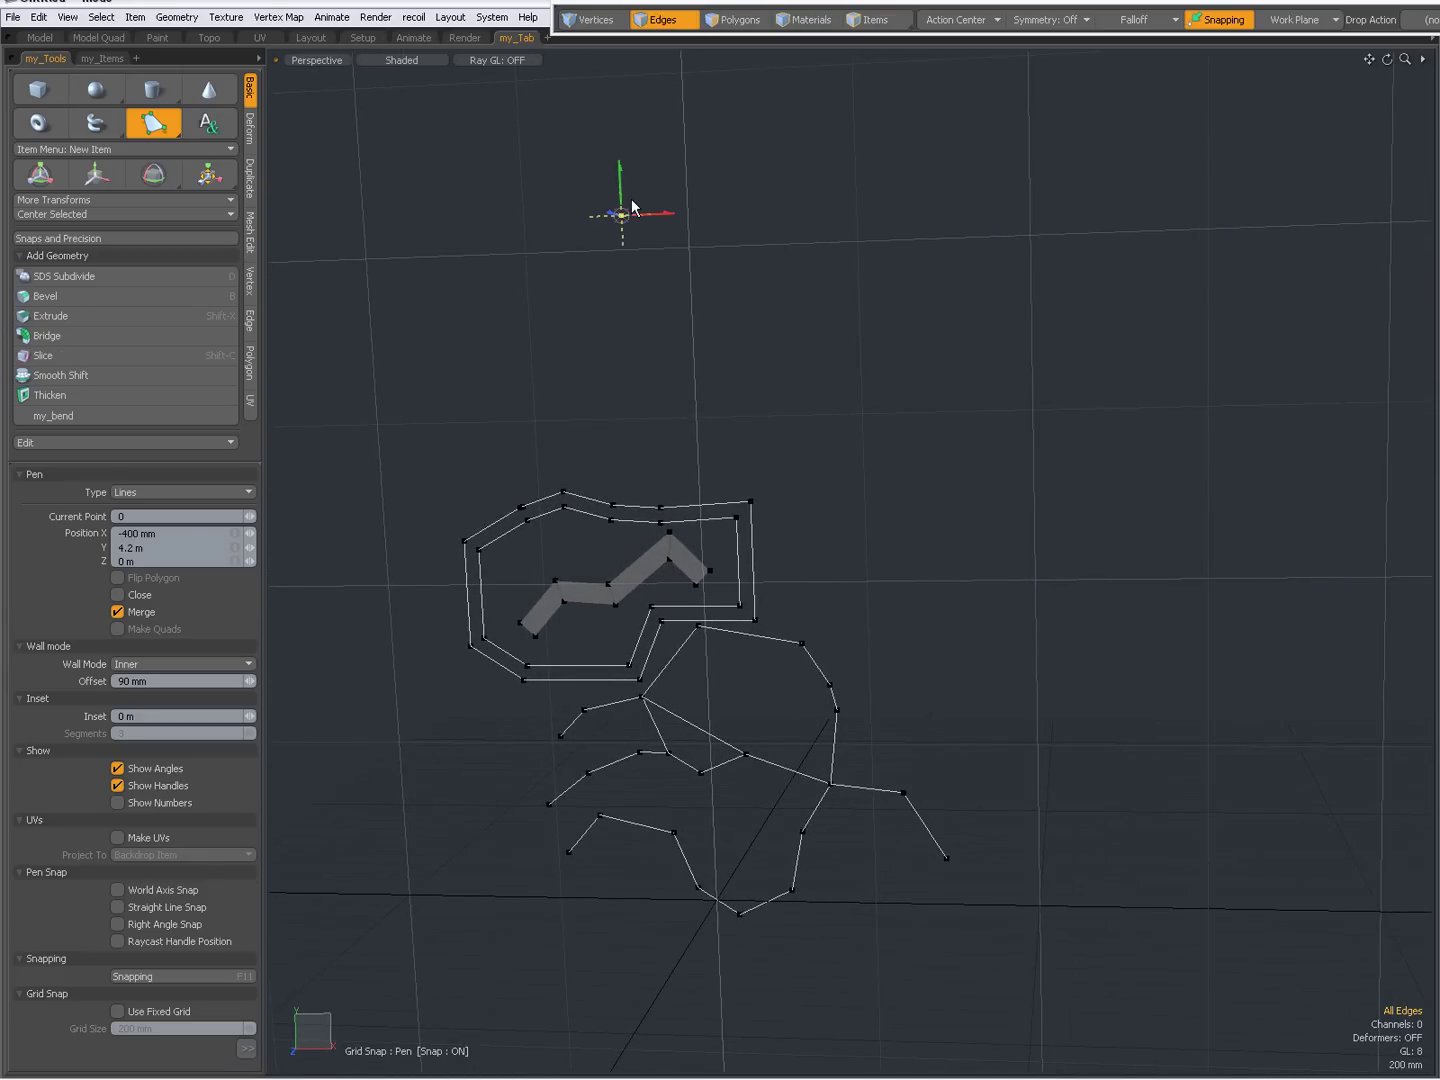
click(629, 340)
click(824, 346)
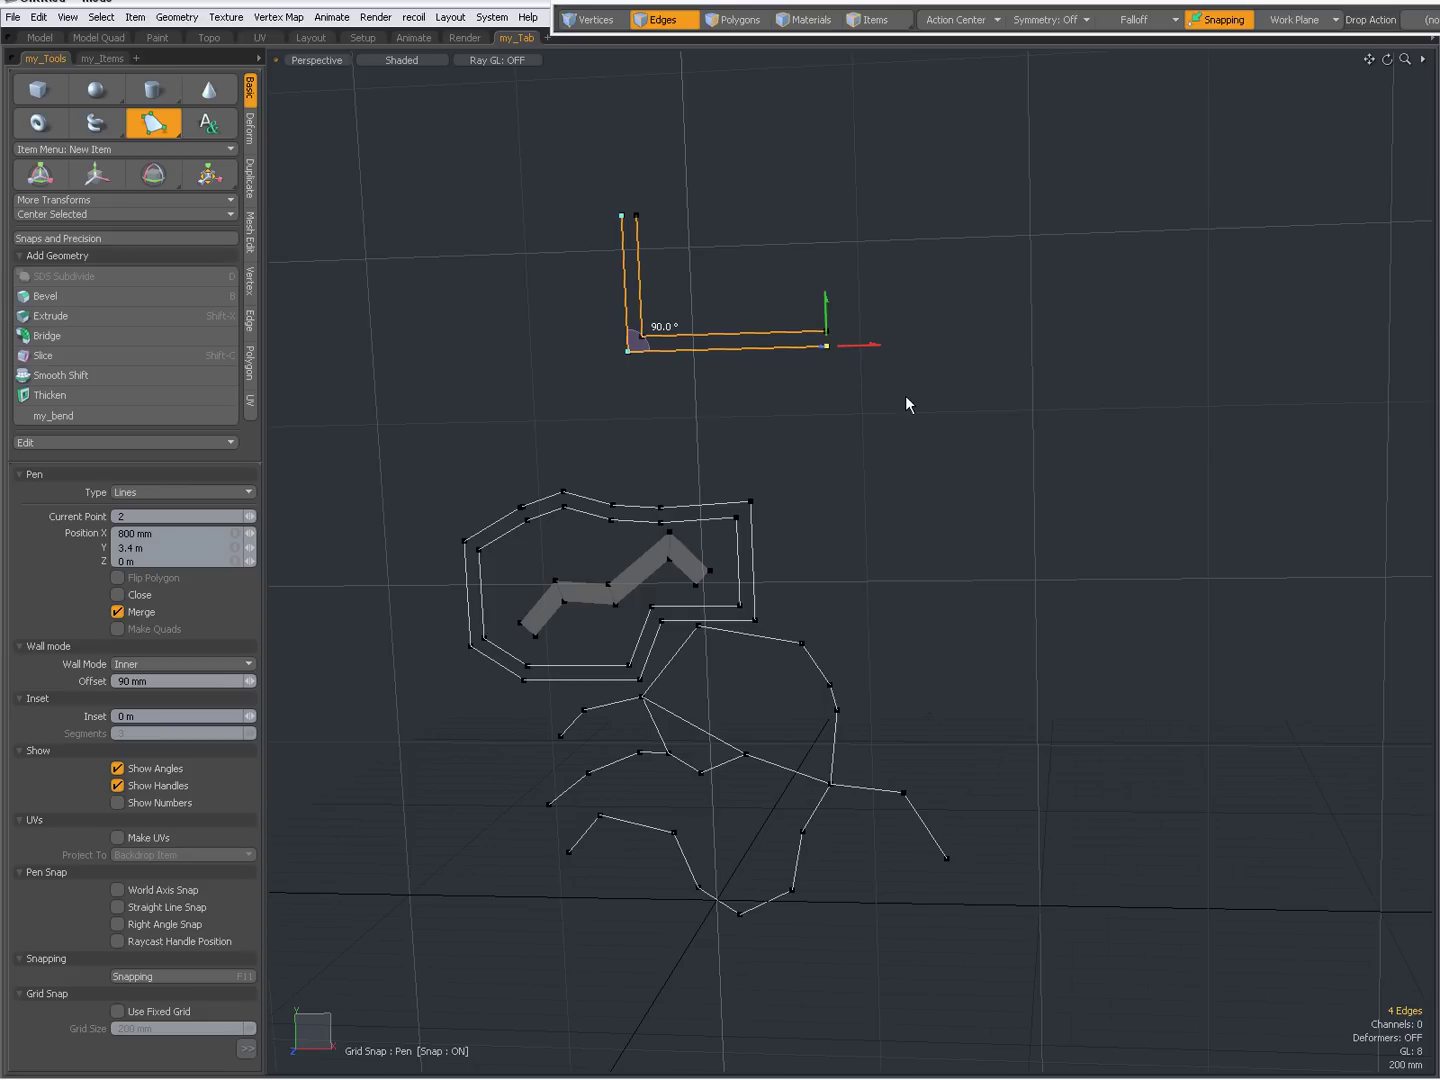
click(833, 517)
click(1000, 517)
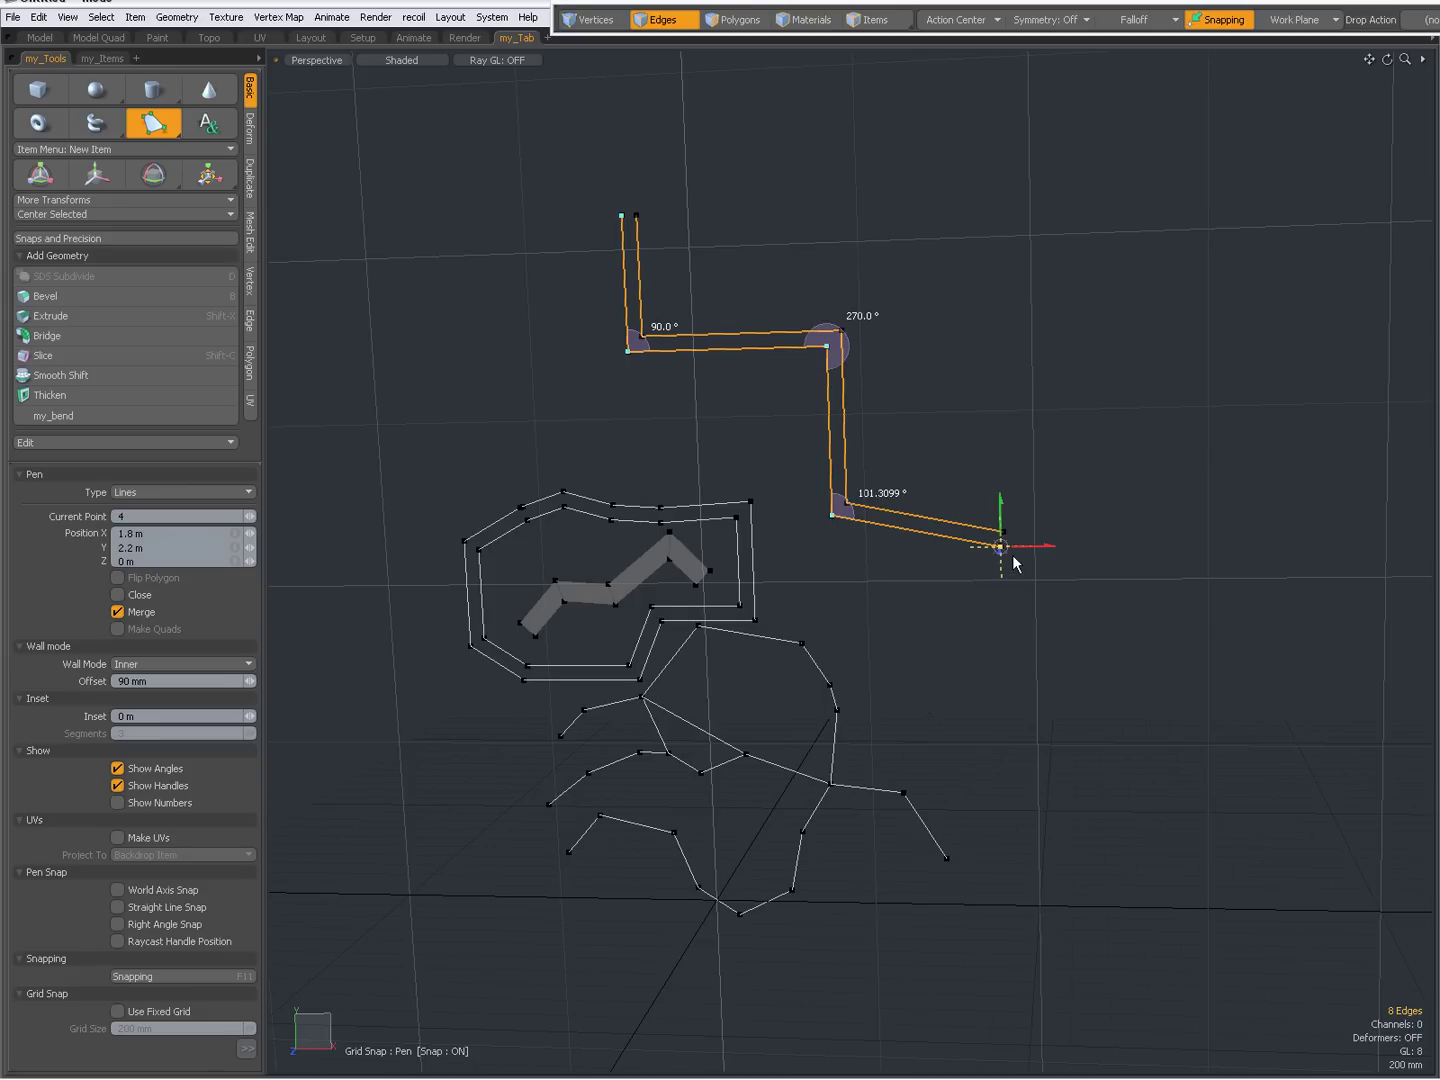
Move the walled line's end point to X 1.6 m, Y 1.8 m and extend it through X 3 m, Y 1.8 m to X 4.5 m, Y 2.5 m
drag(1000, 513, 968, 613)
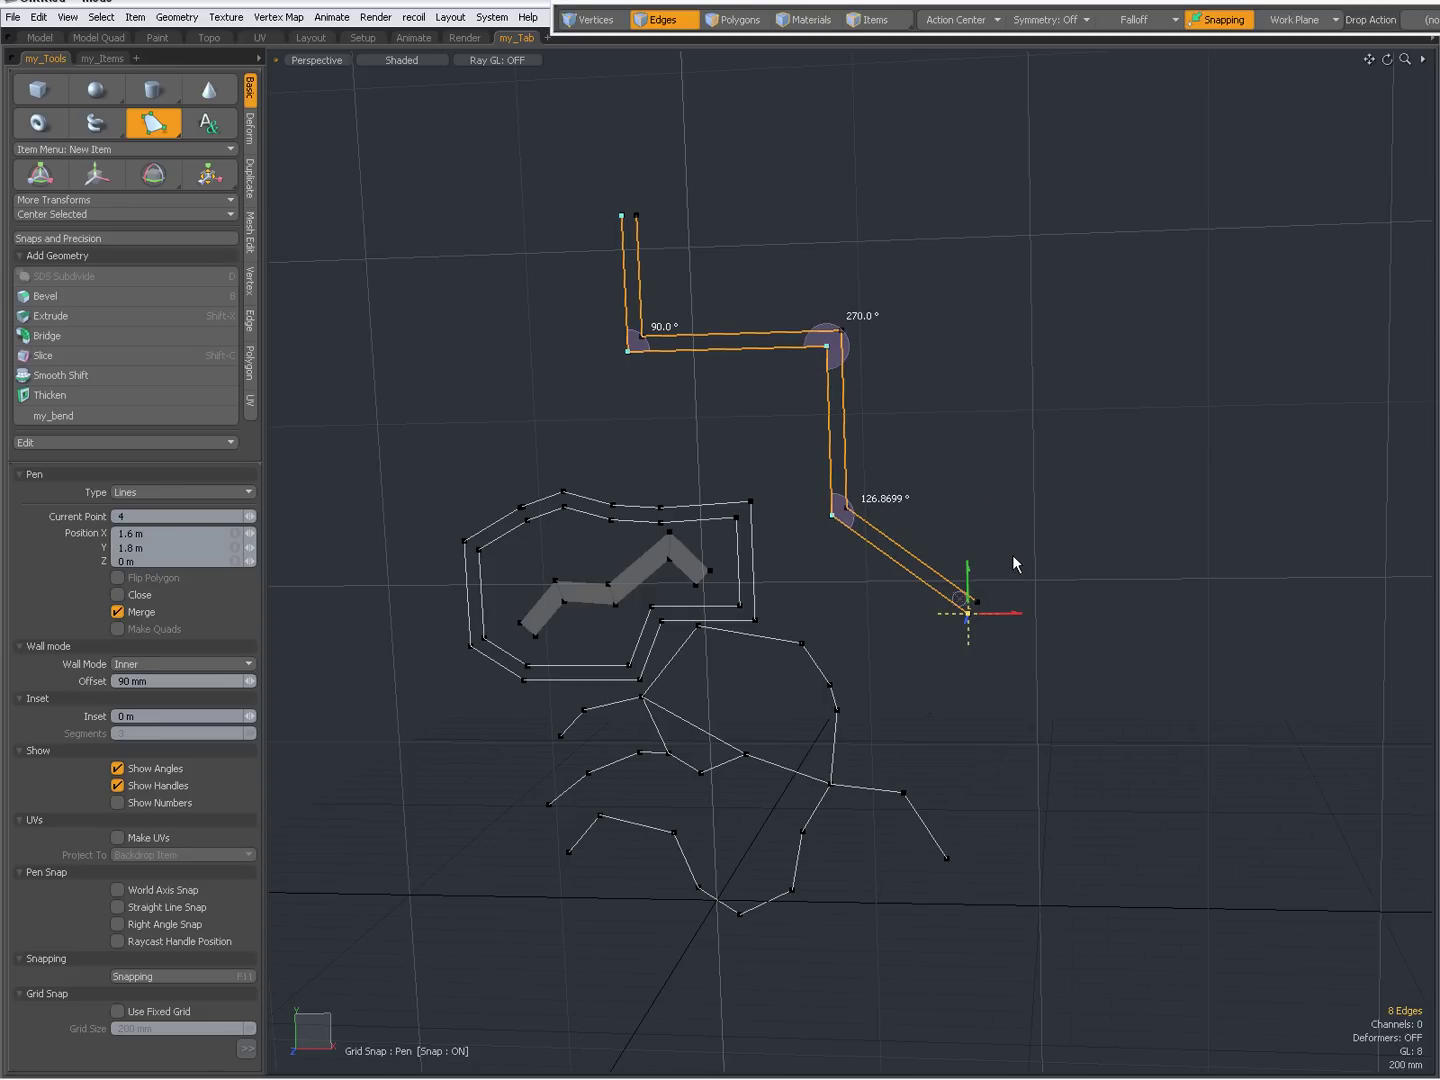
drag(1172, 562, 1172, 582)
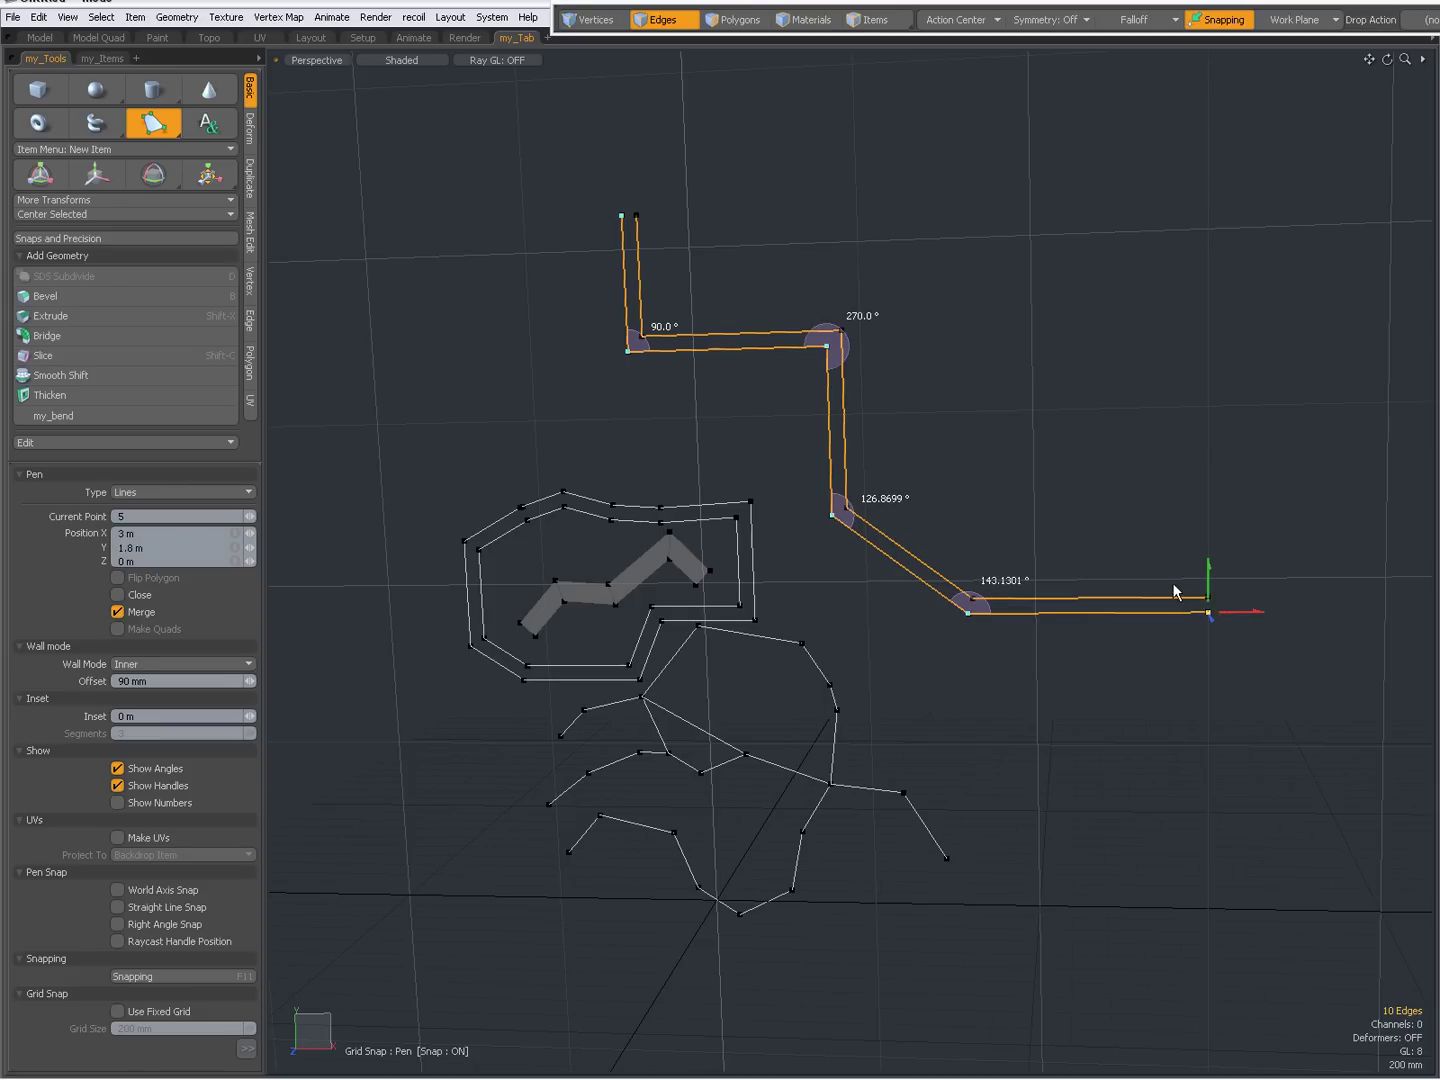
scroll(1175, 584, down, 3)
alt+shift+drag(1085, 535, 1015, 535)
click(1060, 530)
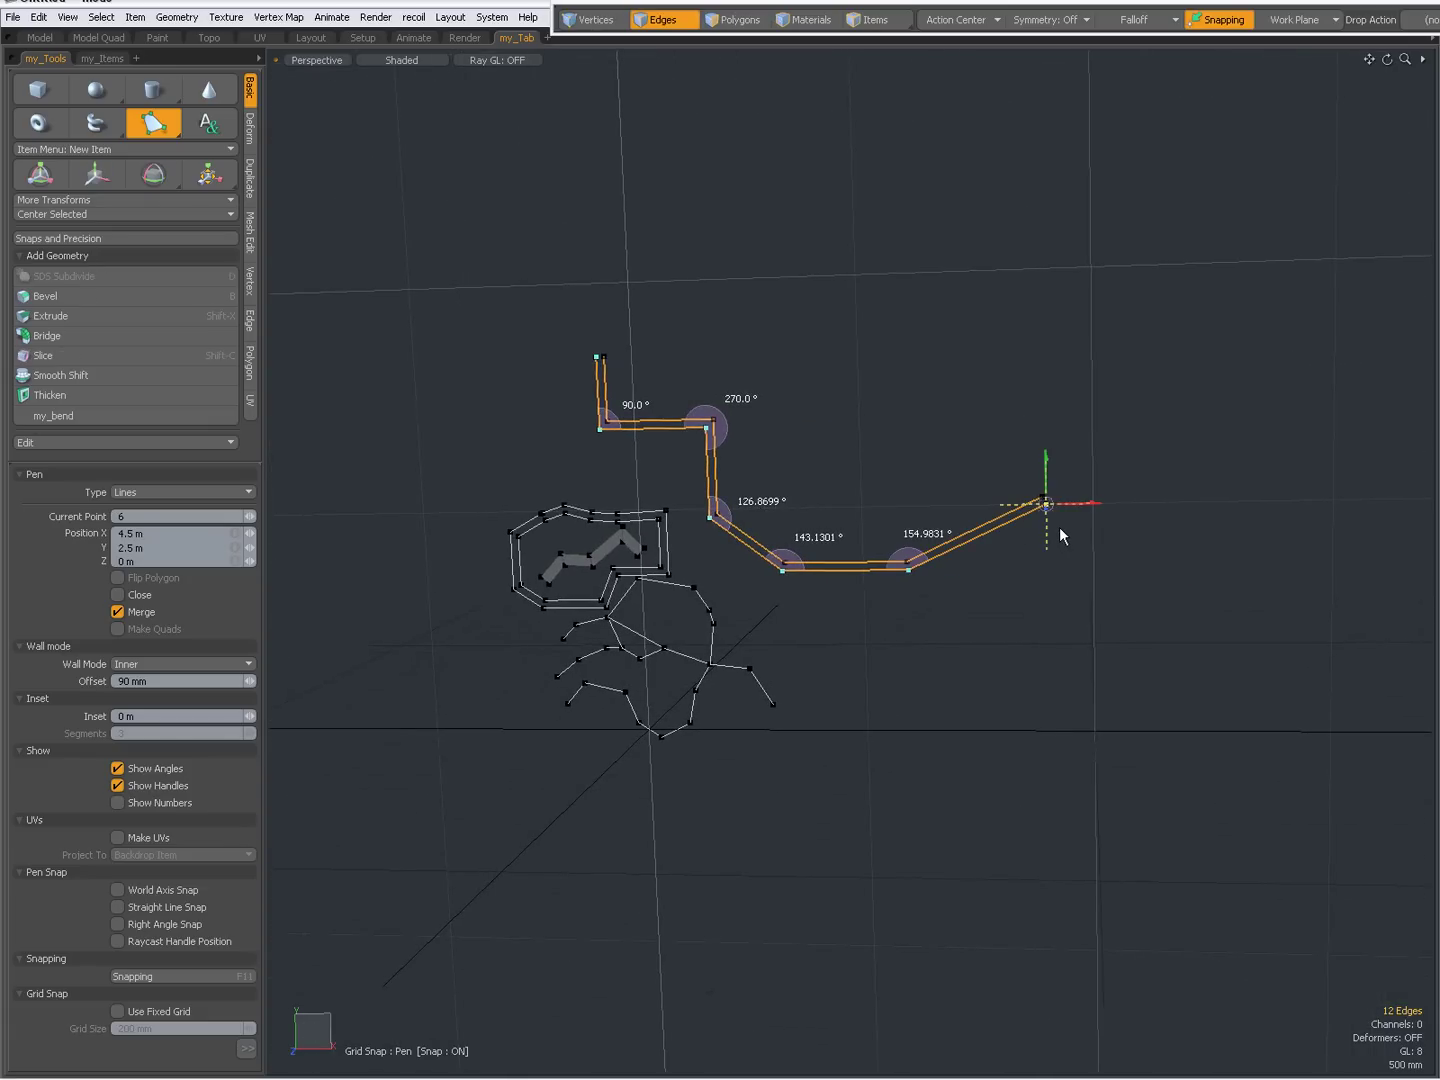
Continue the grid-snapped walled line up and around through X 2 m, Y 6.5 m, ending at X -500 mm, Y 5 m
drag(1055, 289, 1054, 240)
click(808, 143)
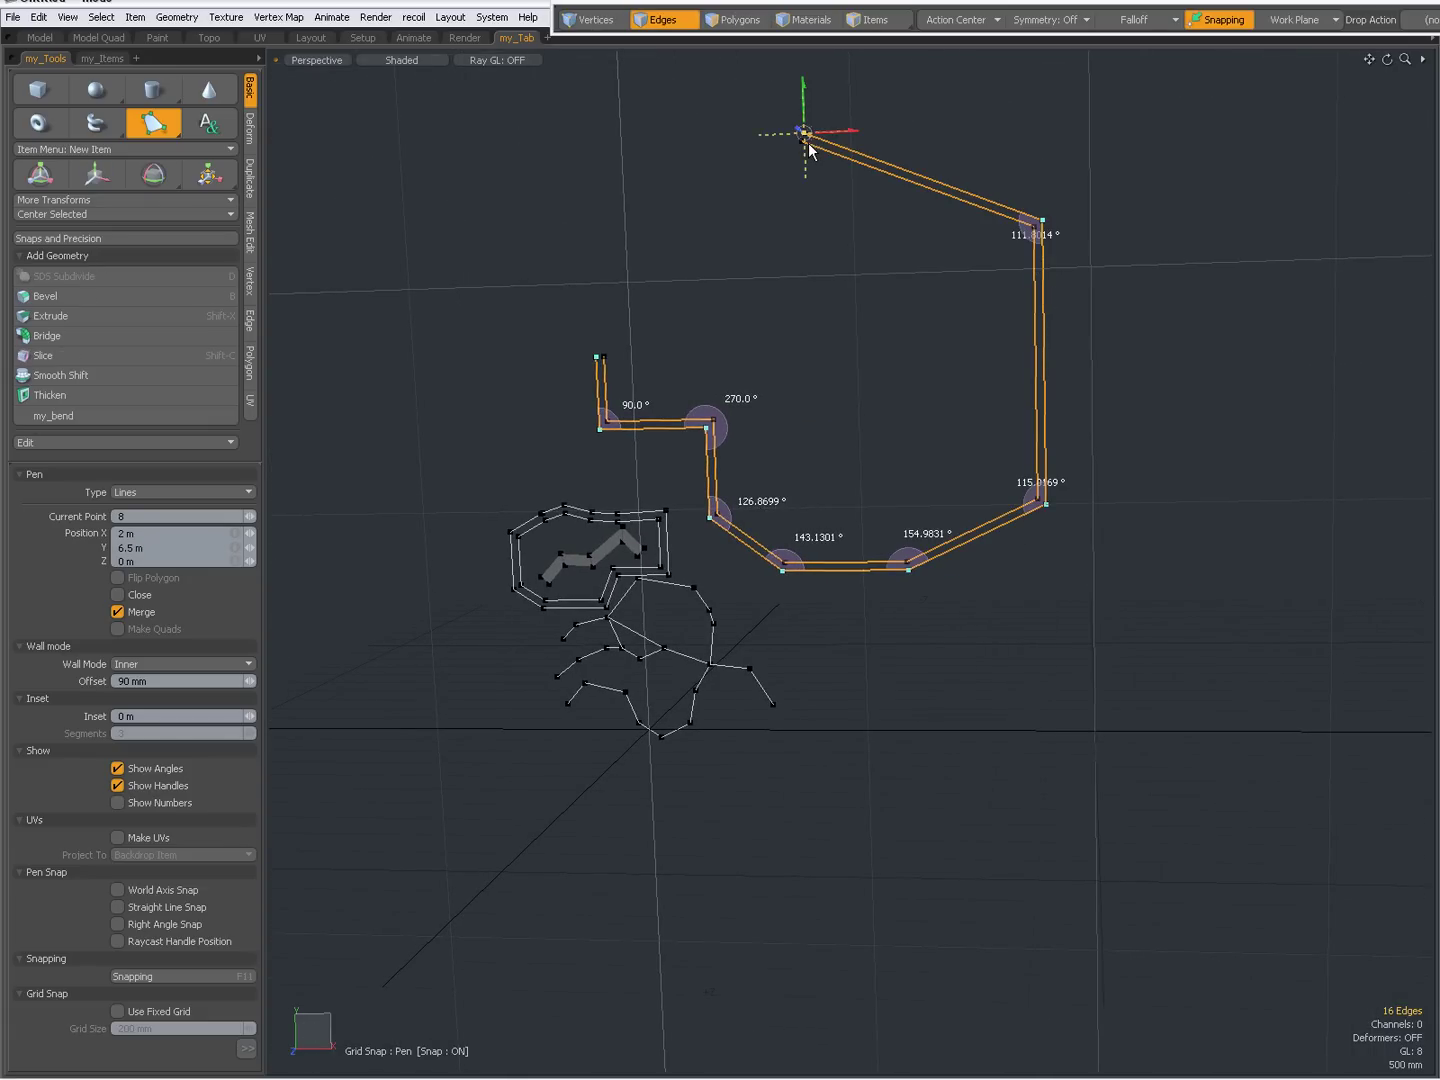
drag(622, 131, 671, 228)
click(610, 260)
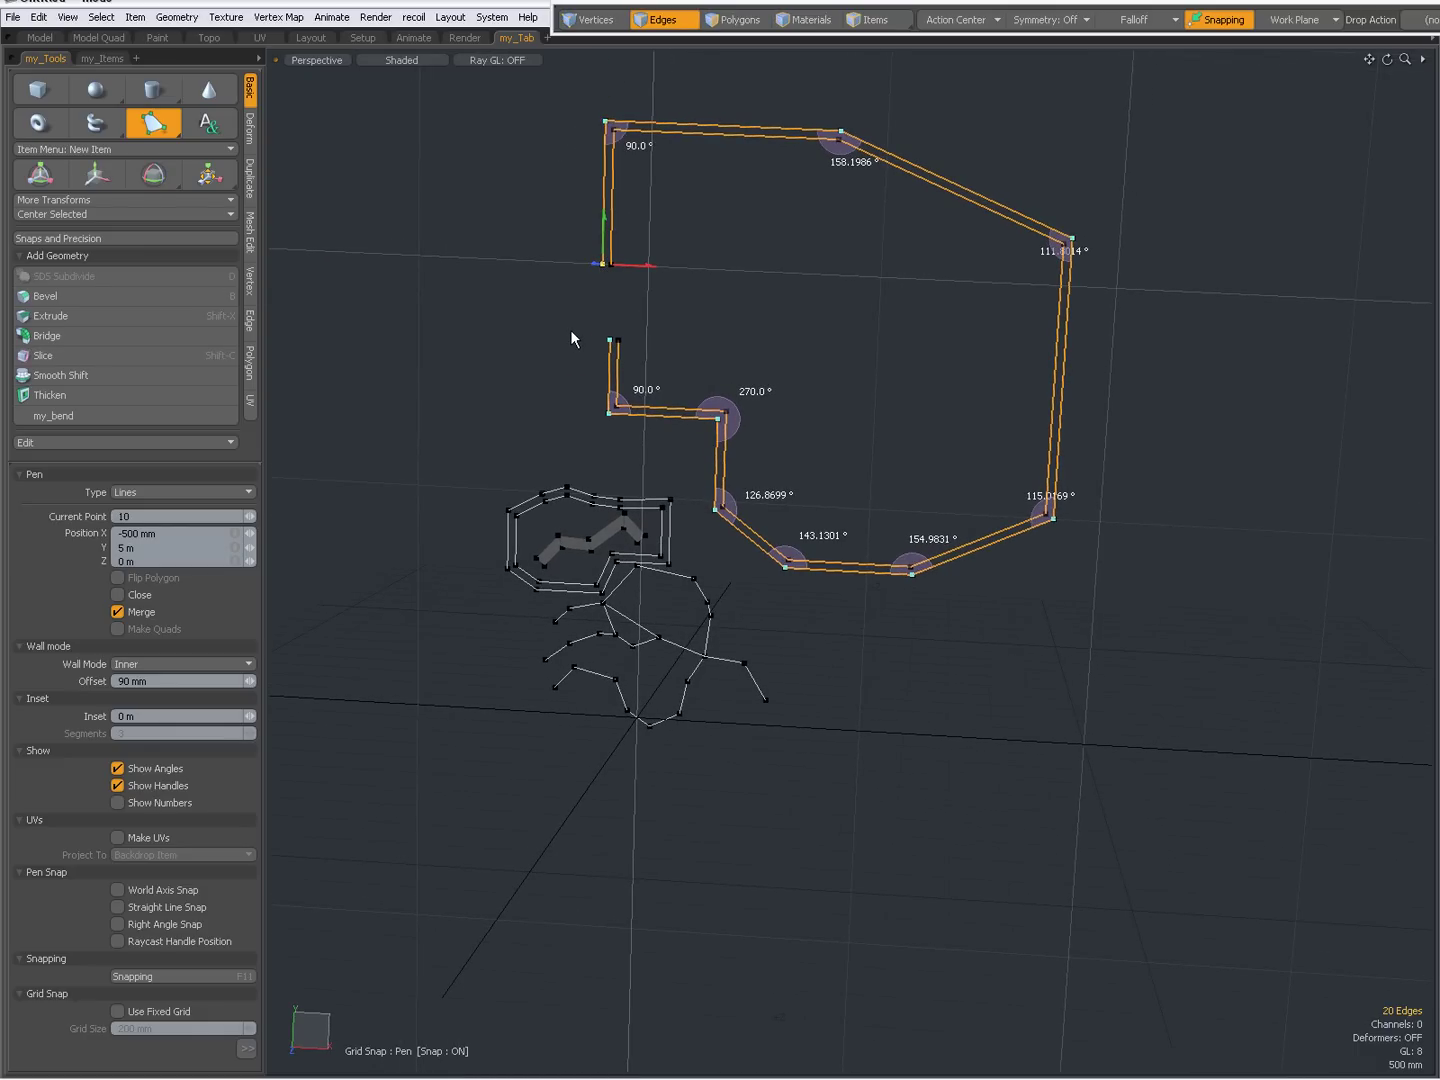
Draw a separate six-point walled line from X -2.5 m, Y 5 m through X -3 m, Y 3.5 m to X -1 m, Y 4 m
alt+drag(726, 470, 694, 598)
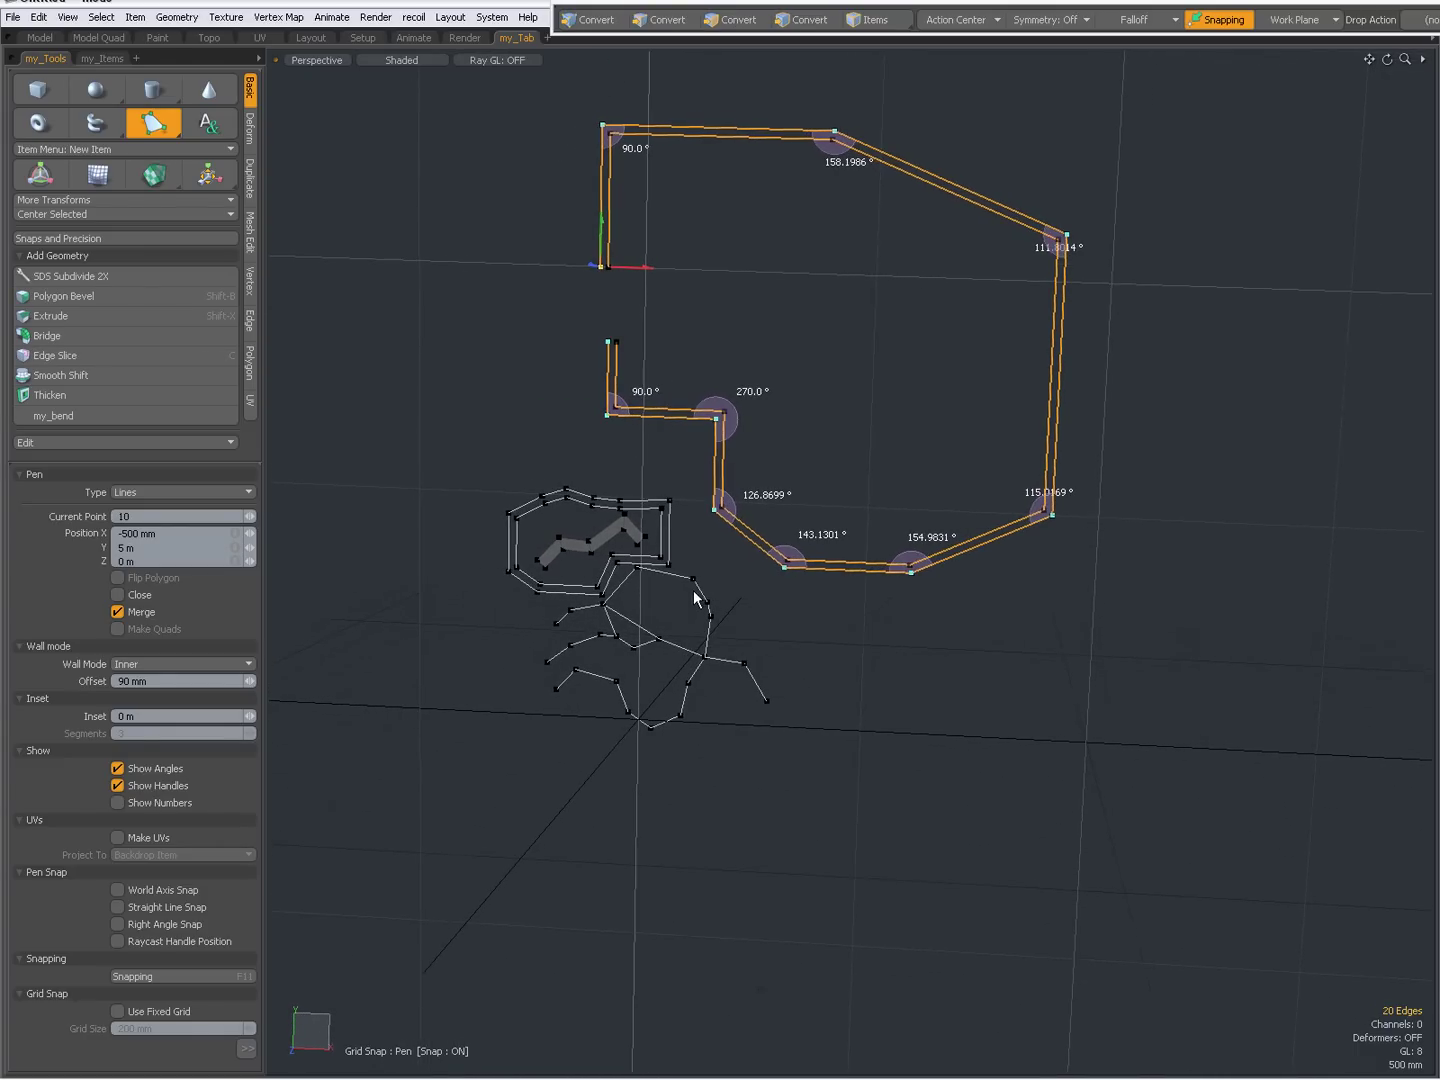
click(405, 275)
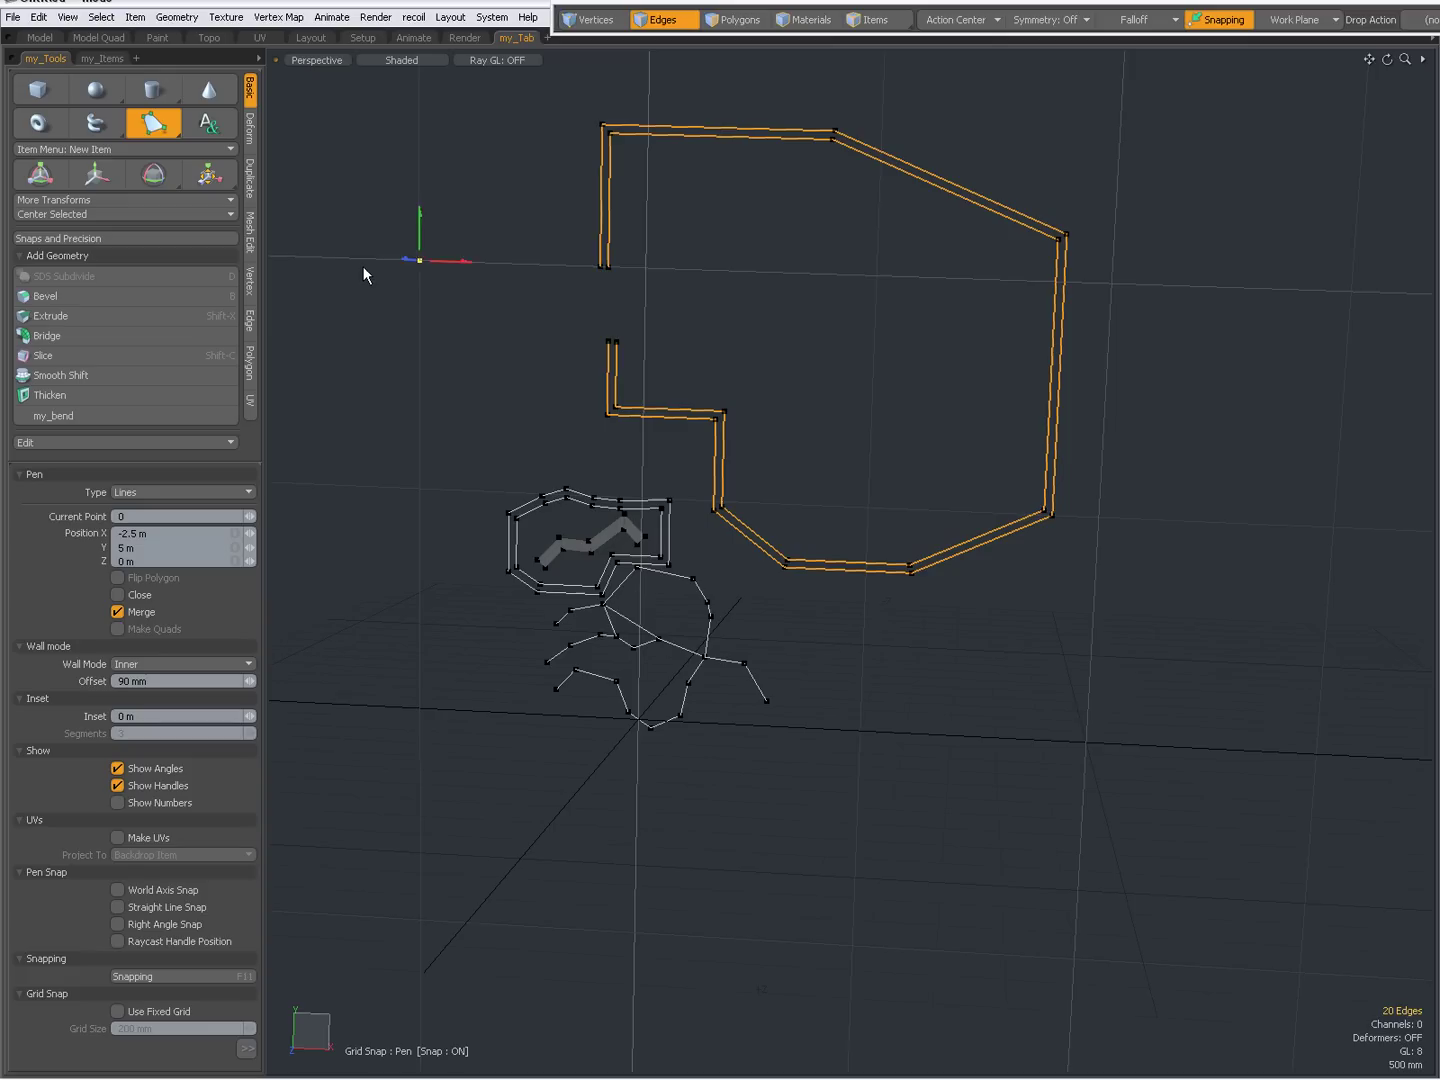
click(365, 268)
click(372, 393)
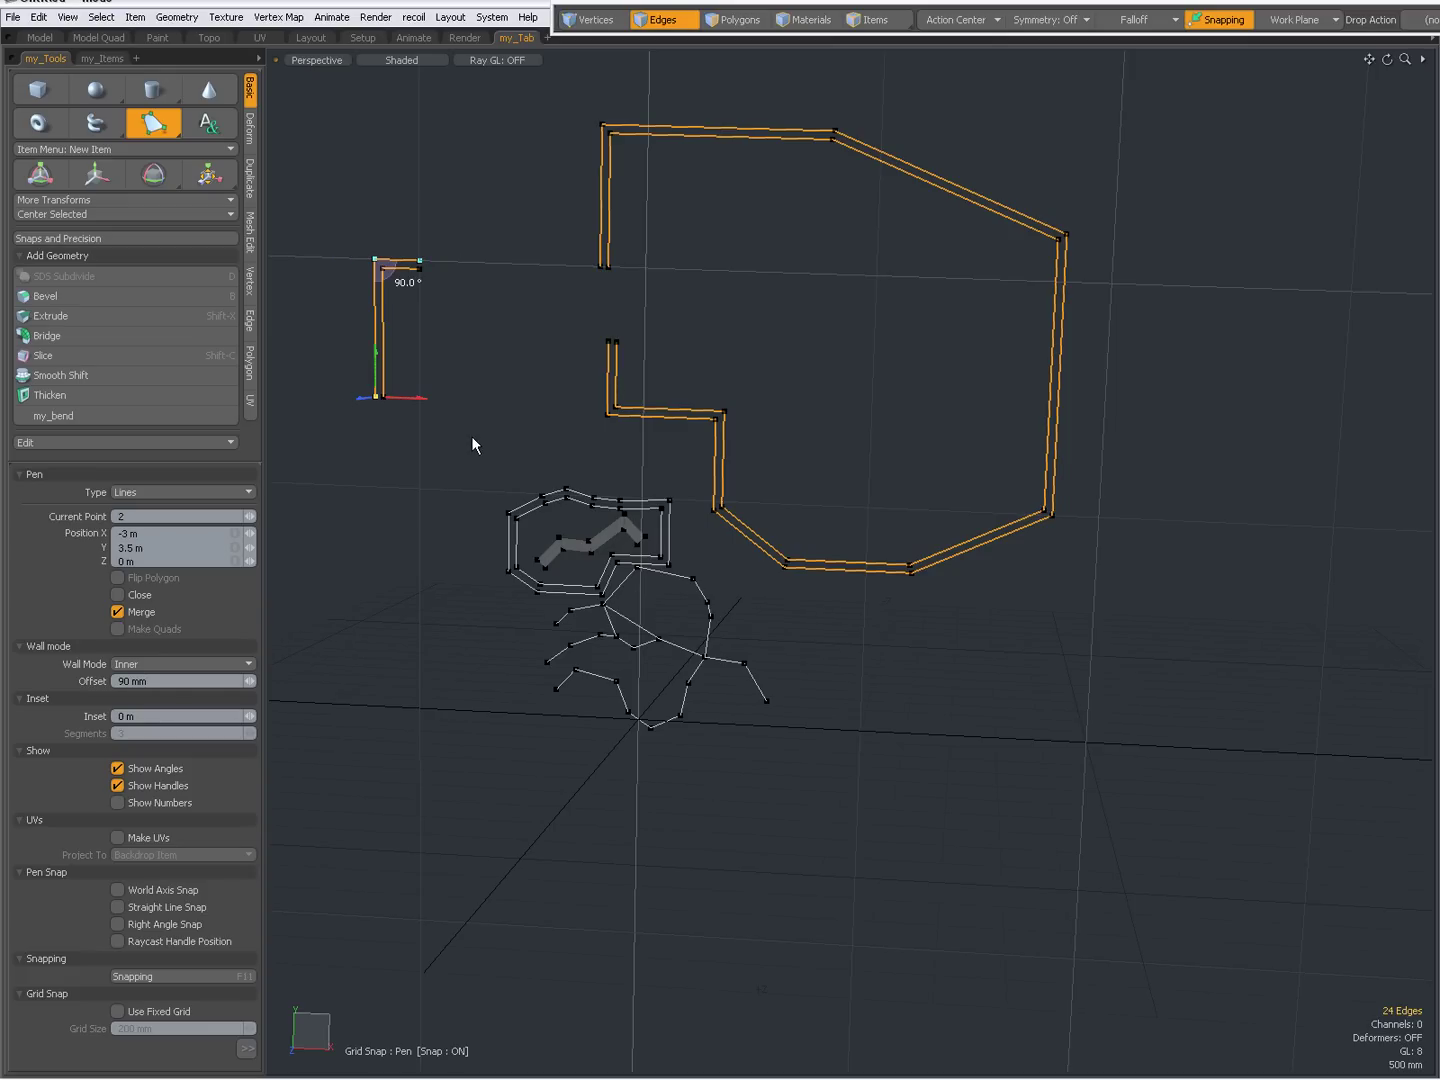
click(464, 400)
click(505, 348)
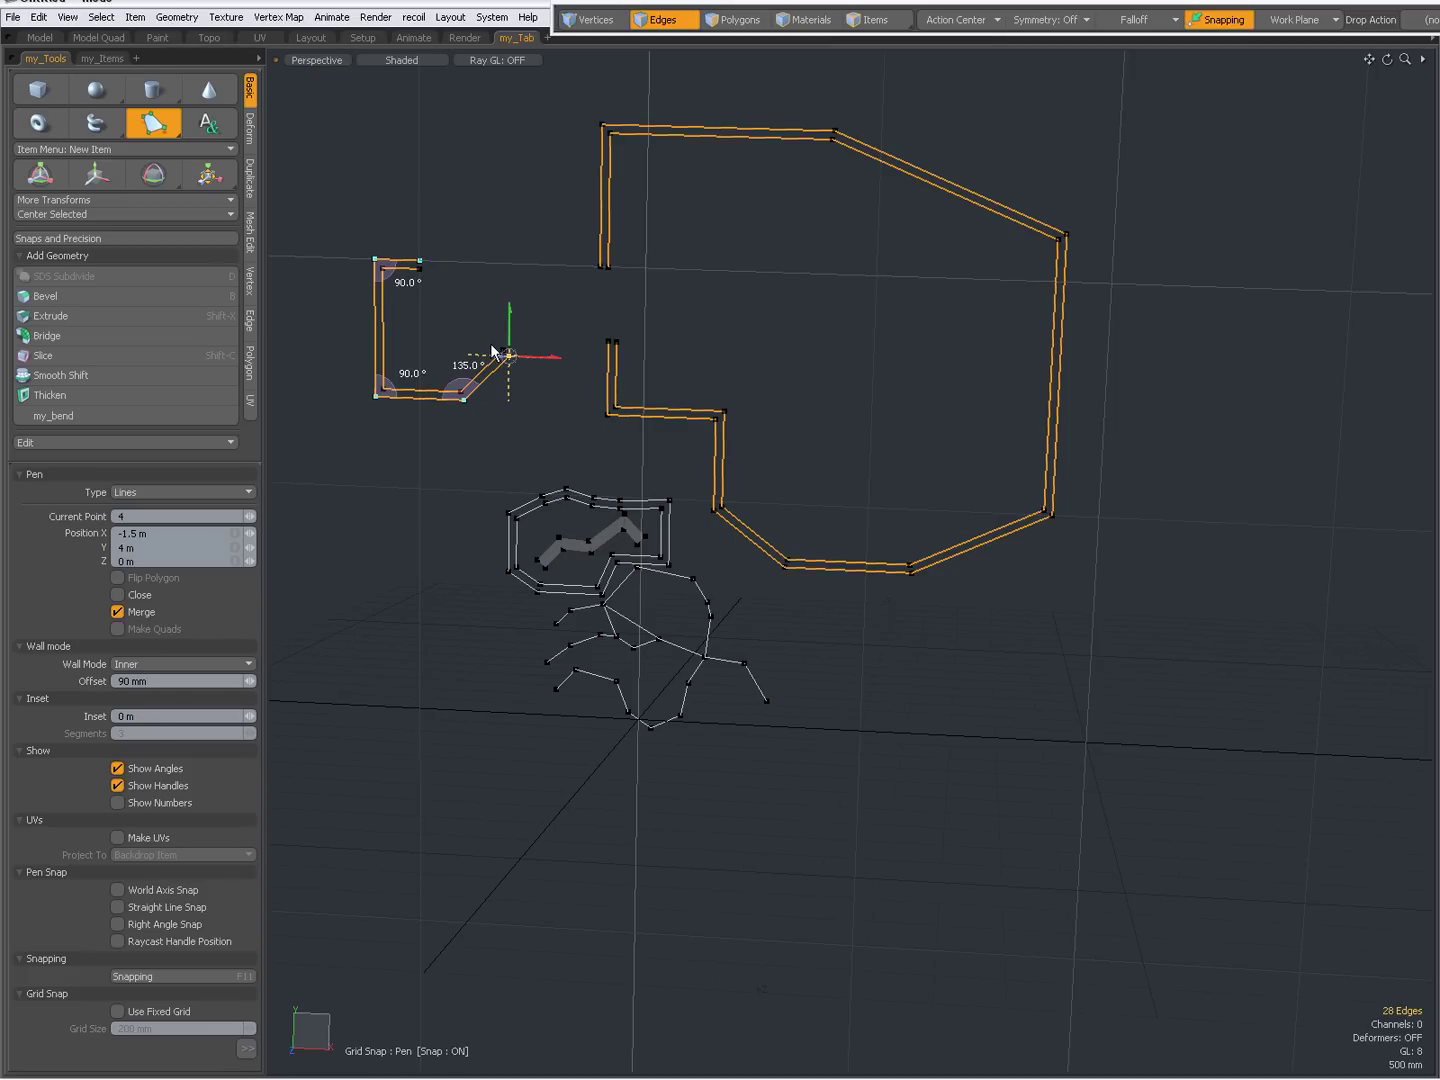
click(570, 332)
drag(570, 335, 570, 335)
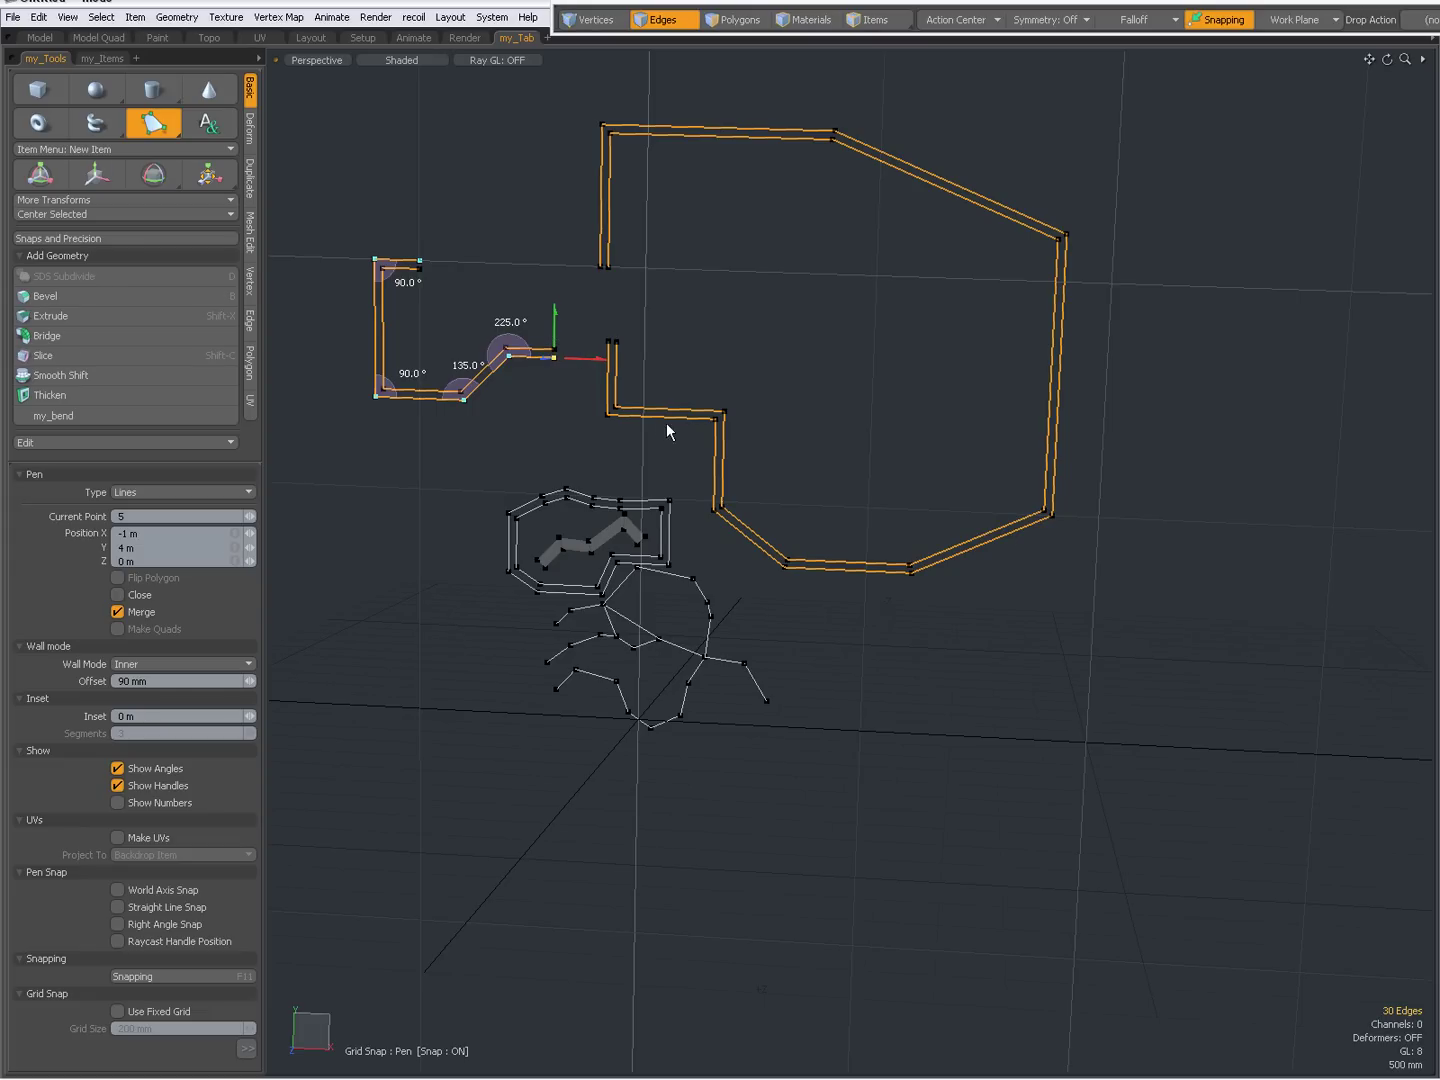
Try the Close option on the smaller walled line and turn it back off
mouse_move(666, 427)
alt+mouse_down()
mouse_move(751, 503)
mouse_move(707, 463)
mouse_move(796, 485)
alt+mouse_up()
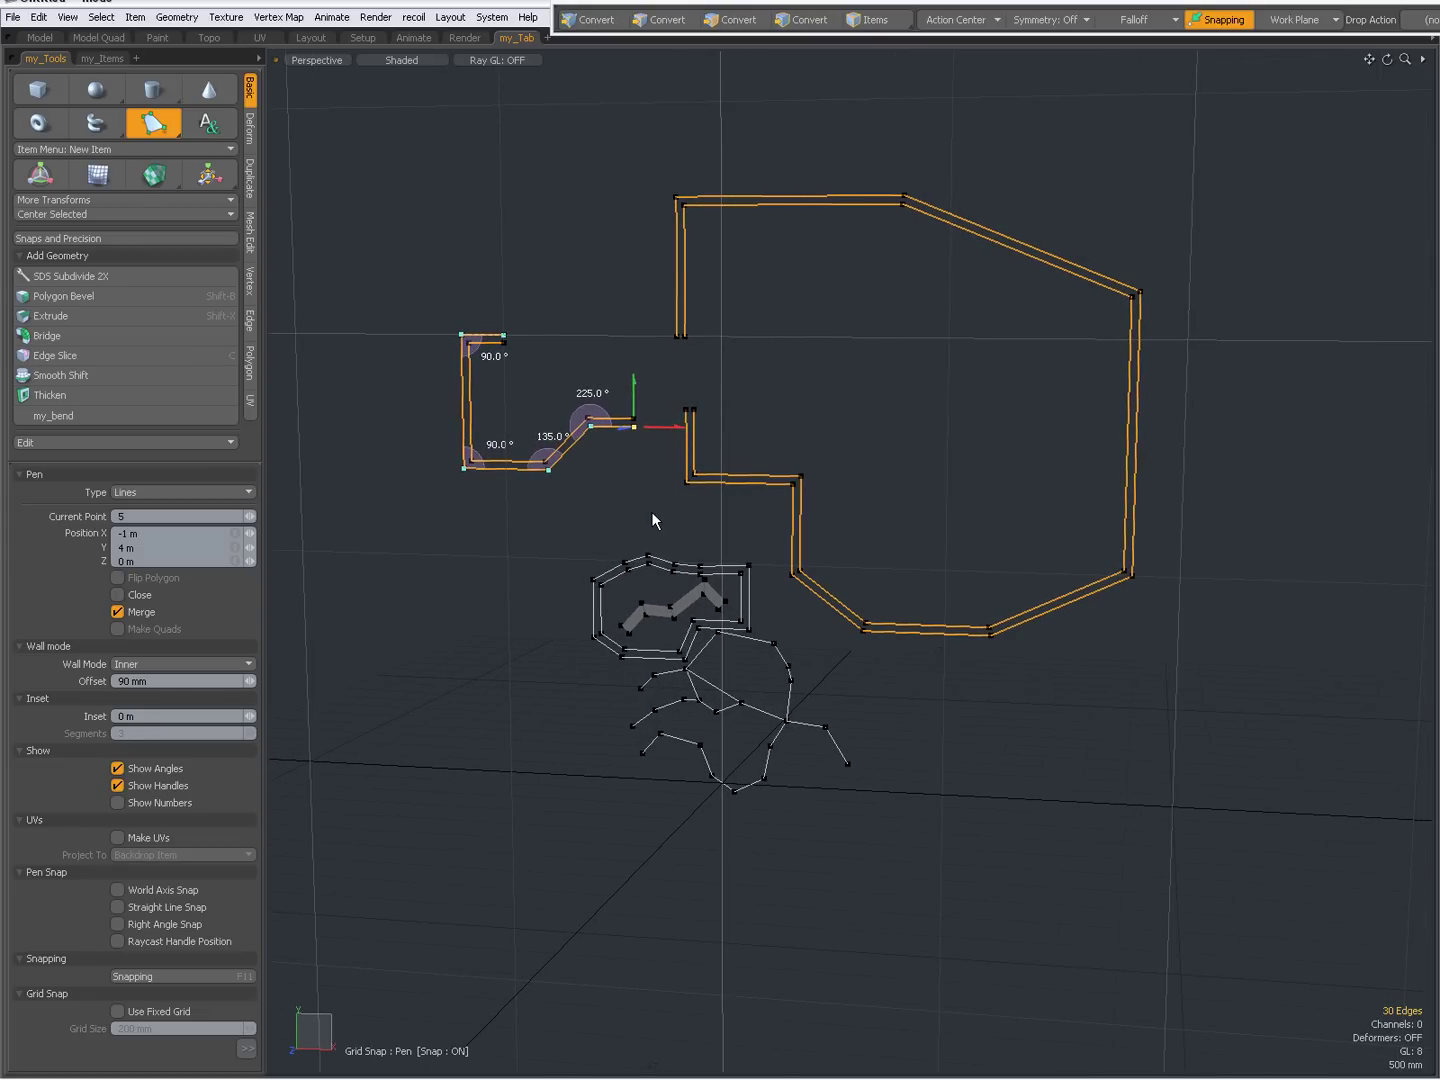
click(117, 595)
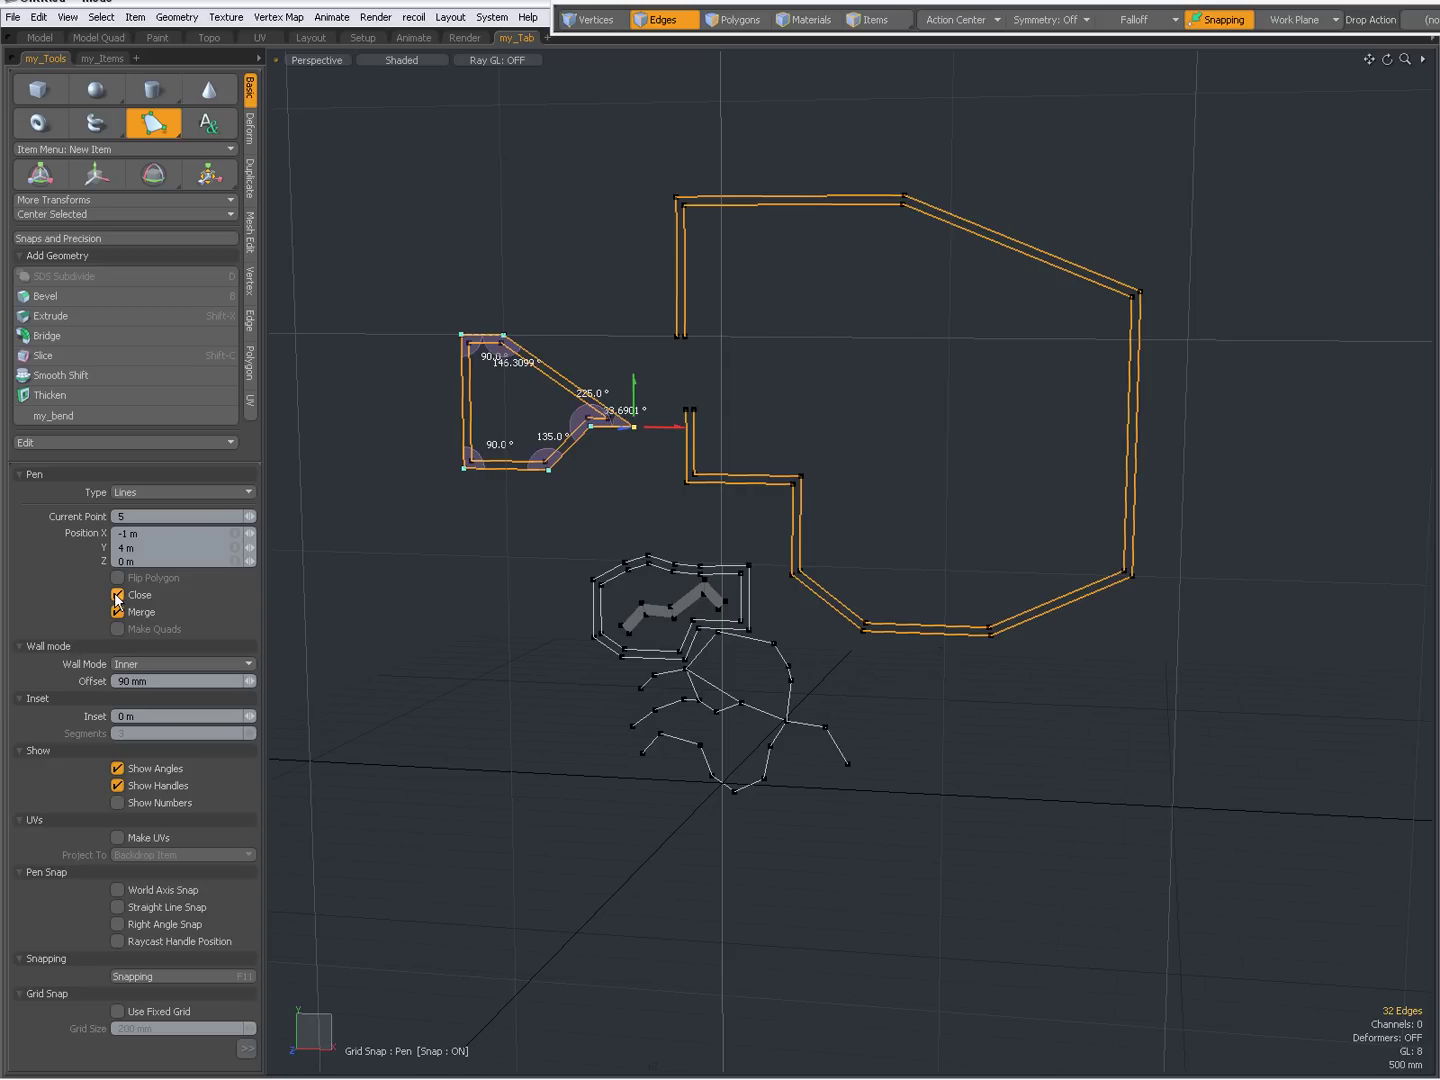
click(117, 598)
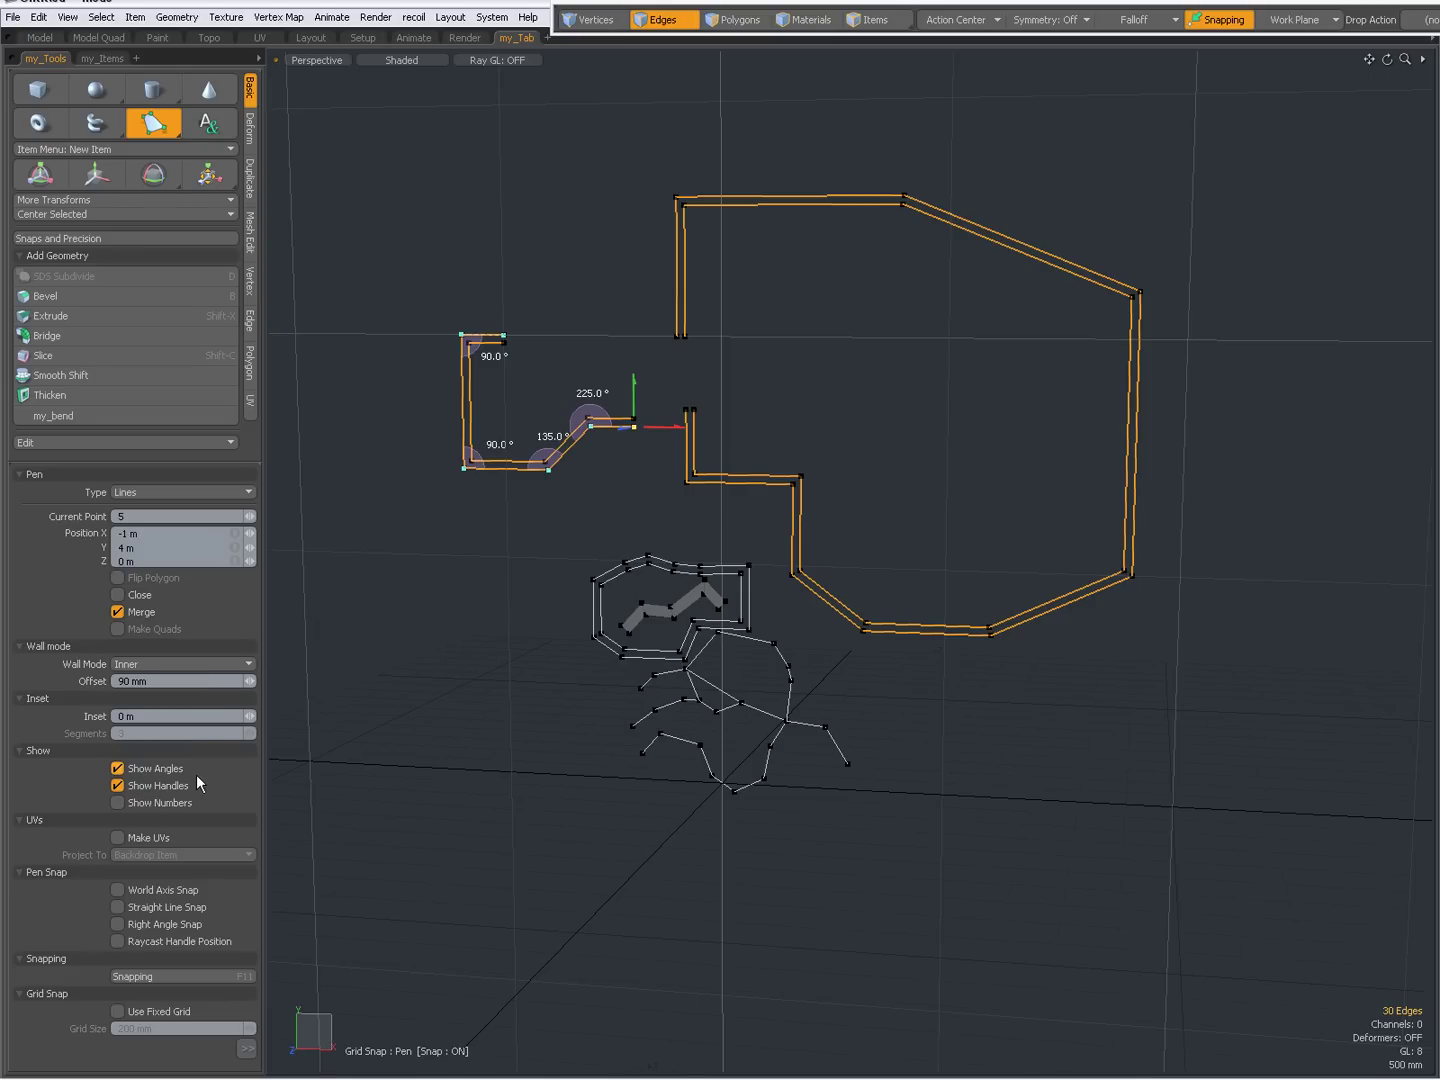
Drop the Pen tool, clear the edge selection and close the scene without saving
key(ctrl)
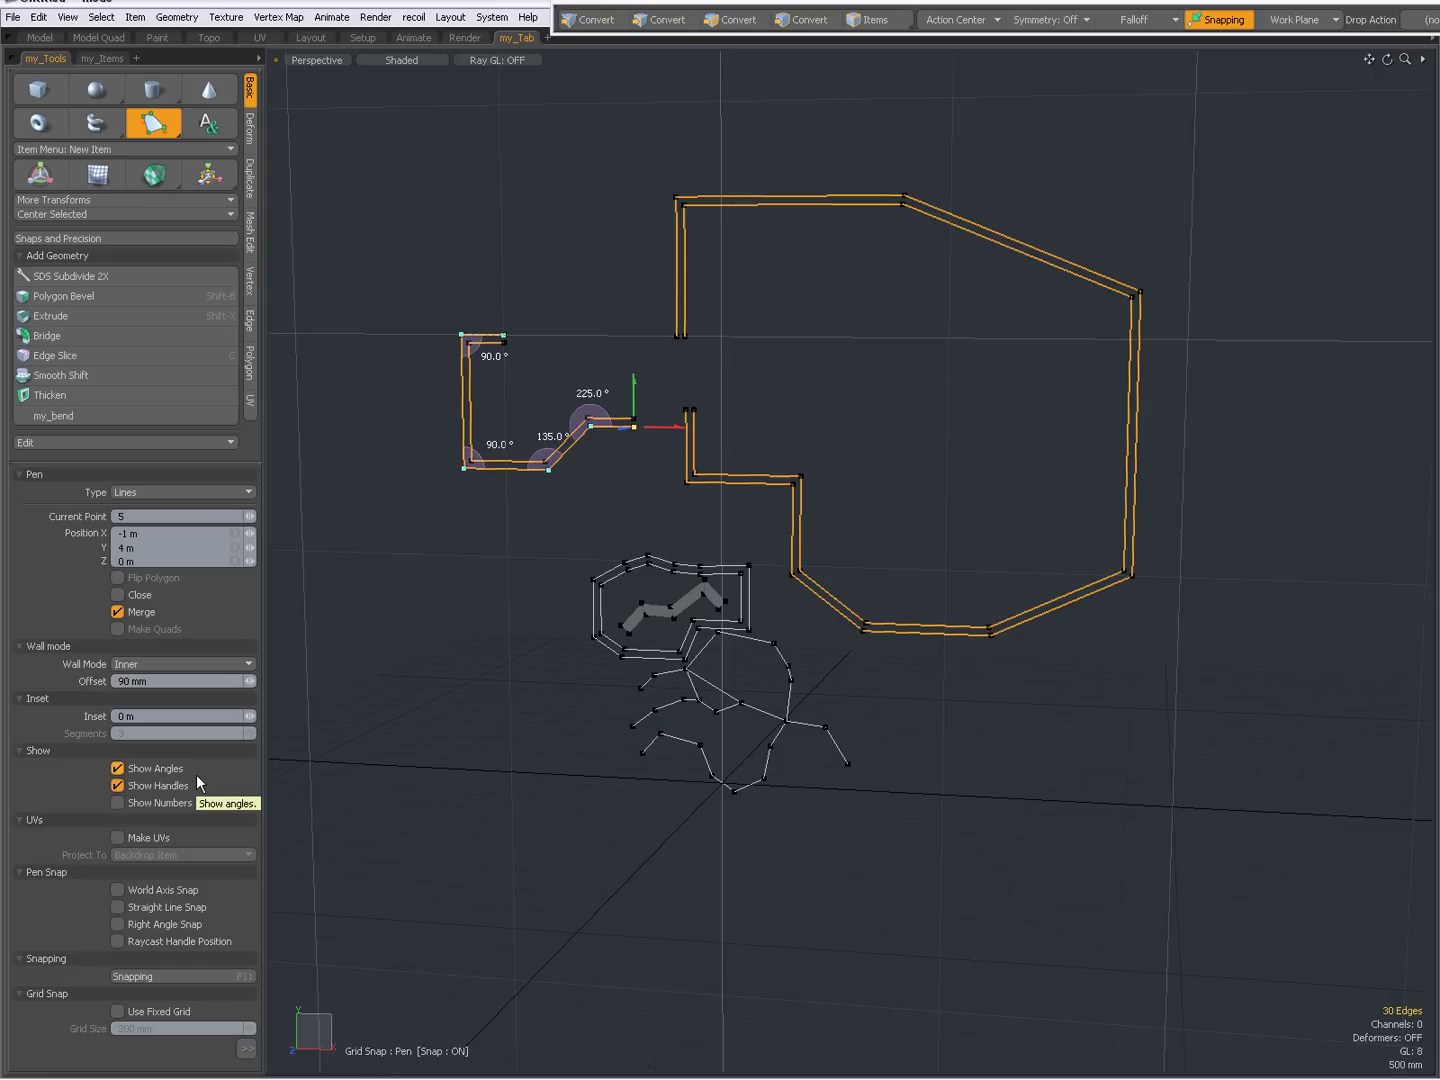
key(space)
click(447, 647)
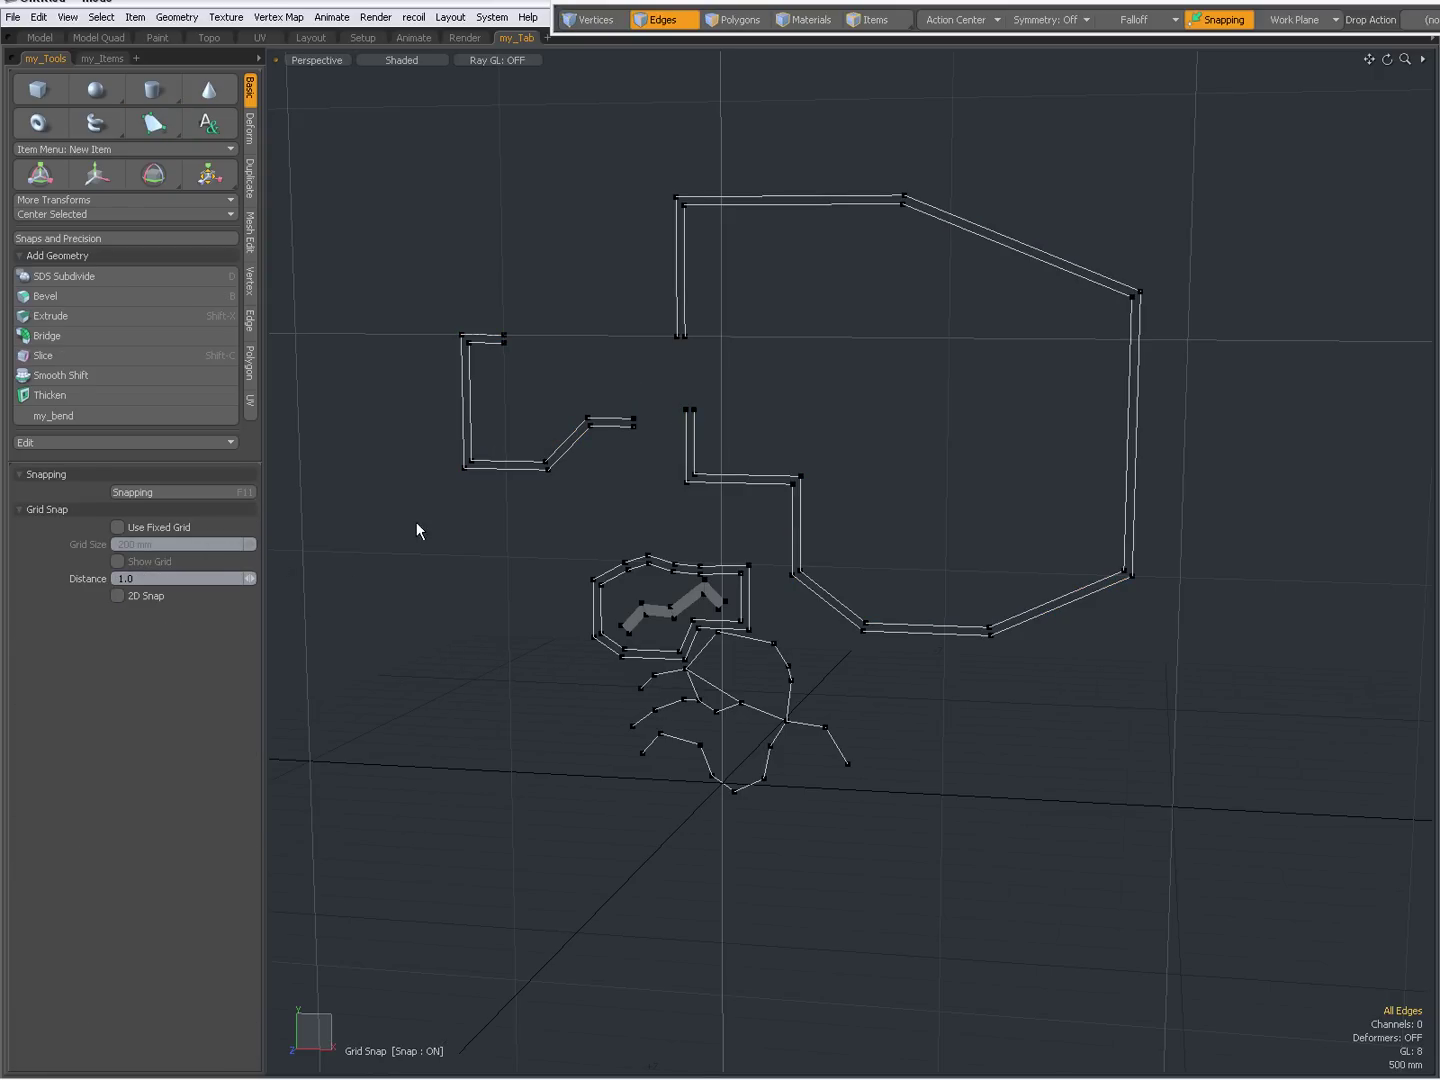
key(ctrl+w)
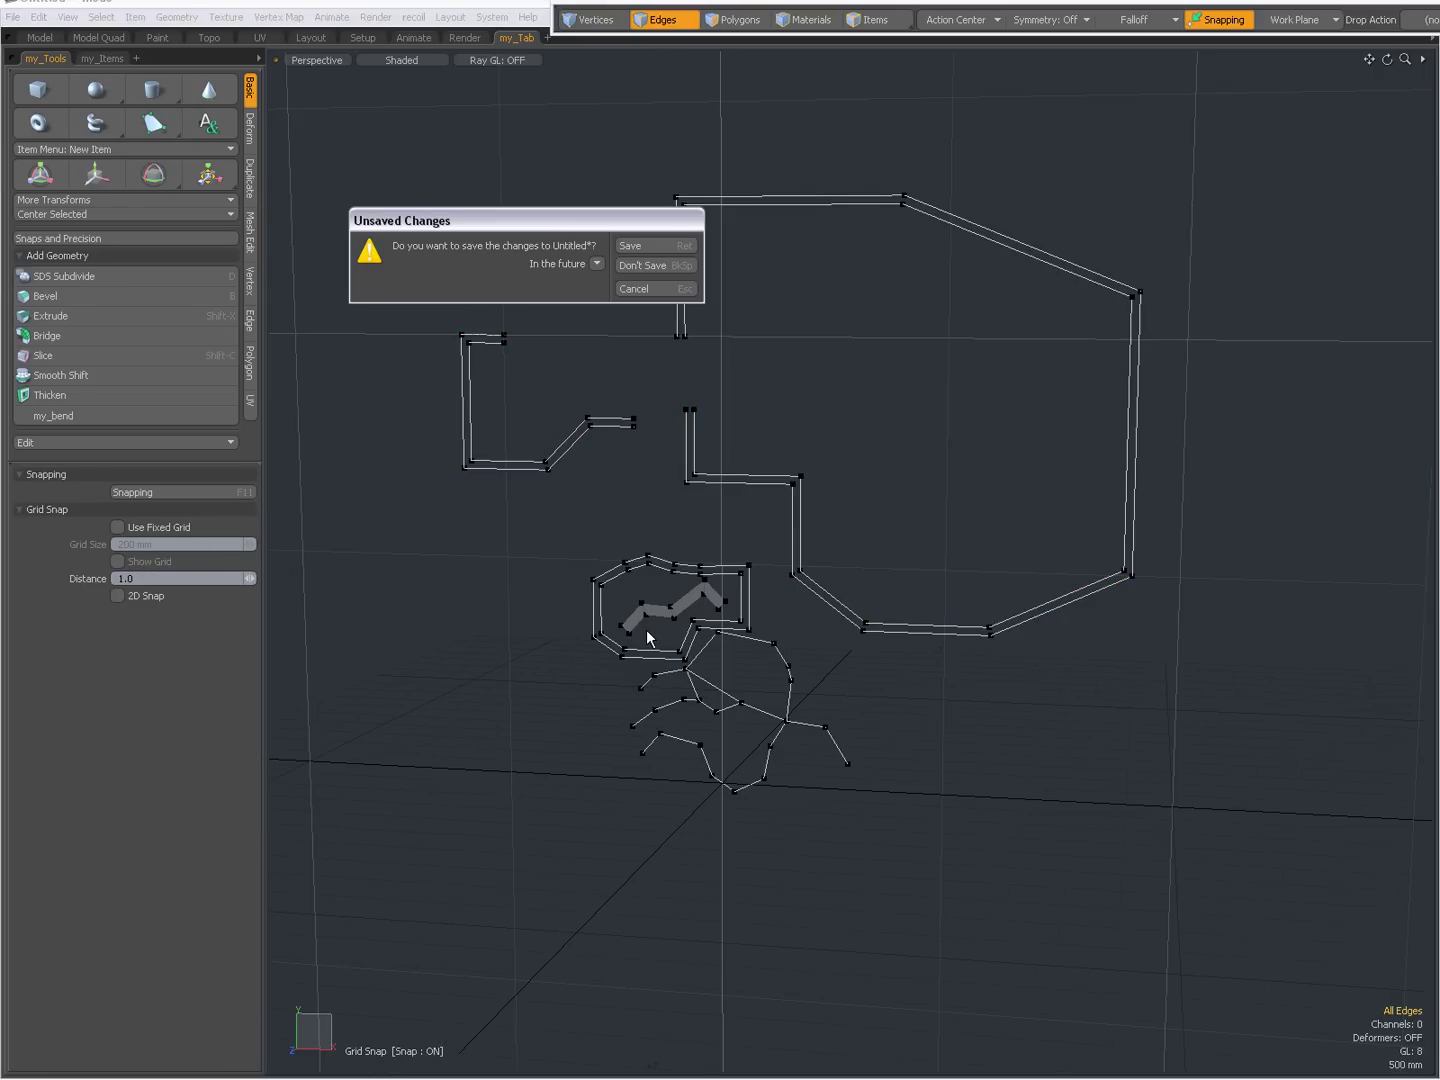
key(BackSpace)
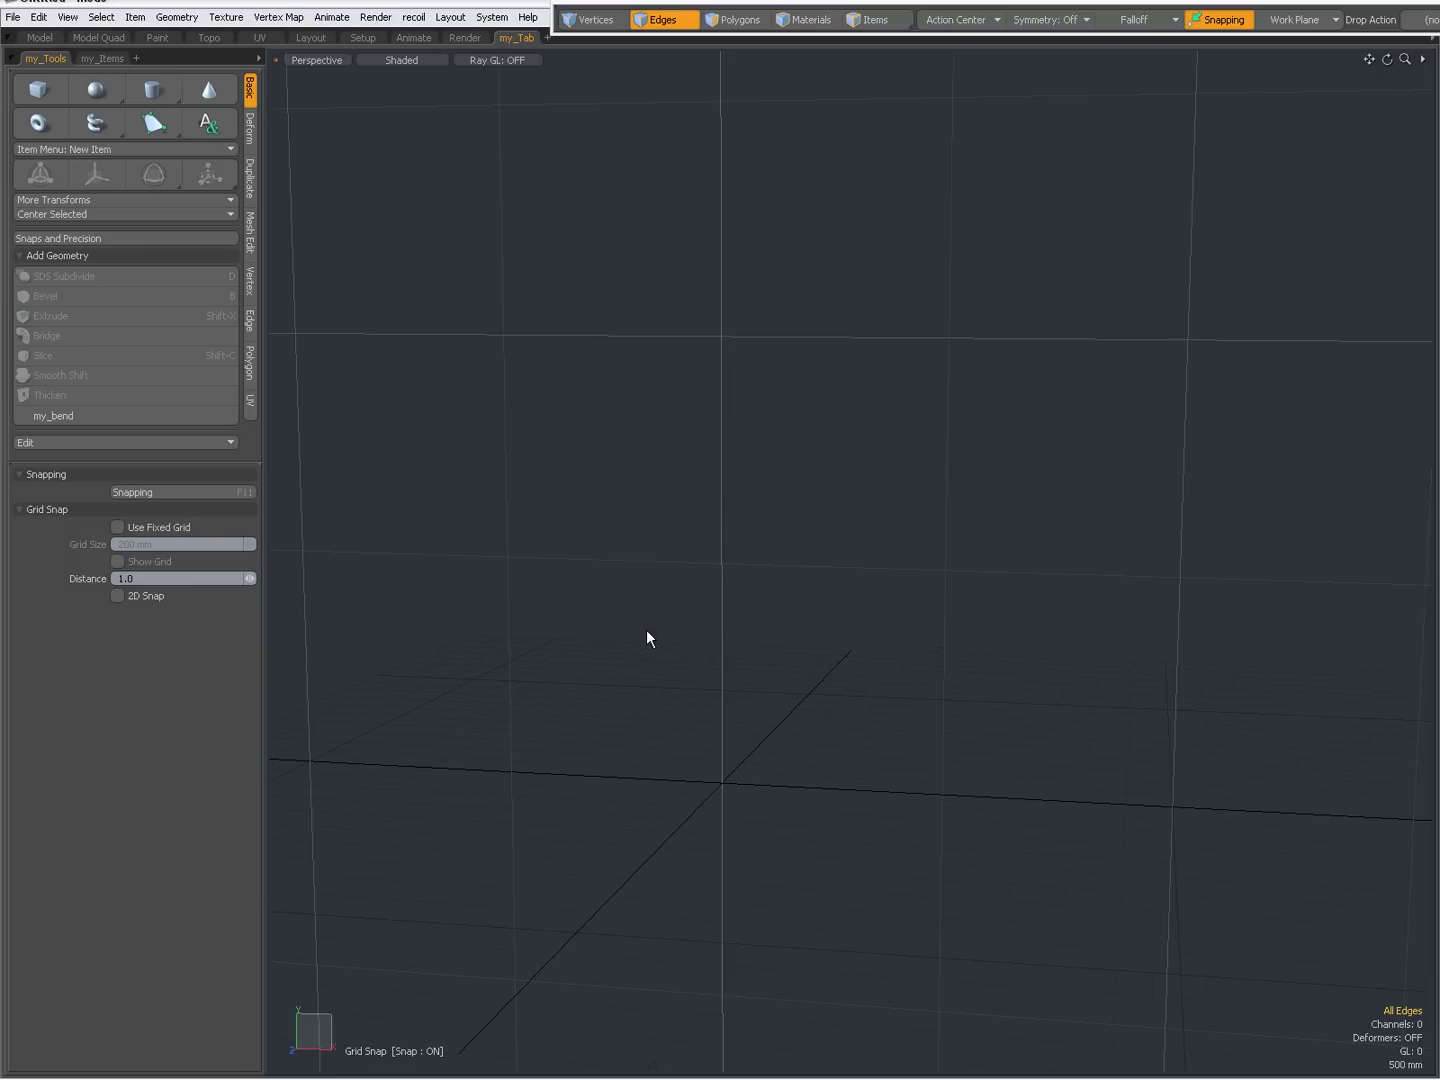
Start the Pen tool in the empty scene with snapping turned off and its Type set to Vertices
click(153, 123)
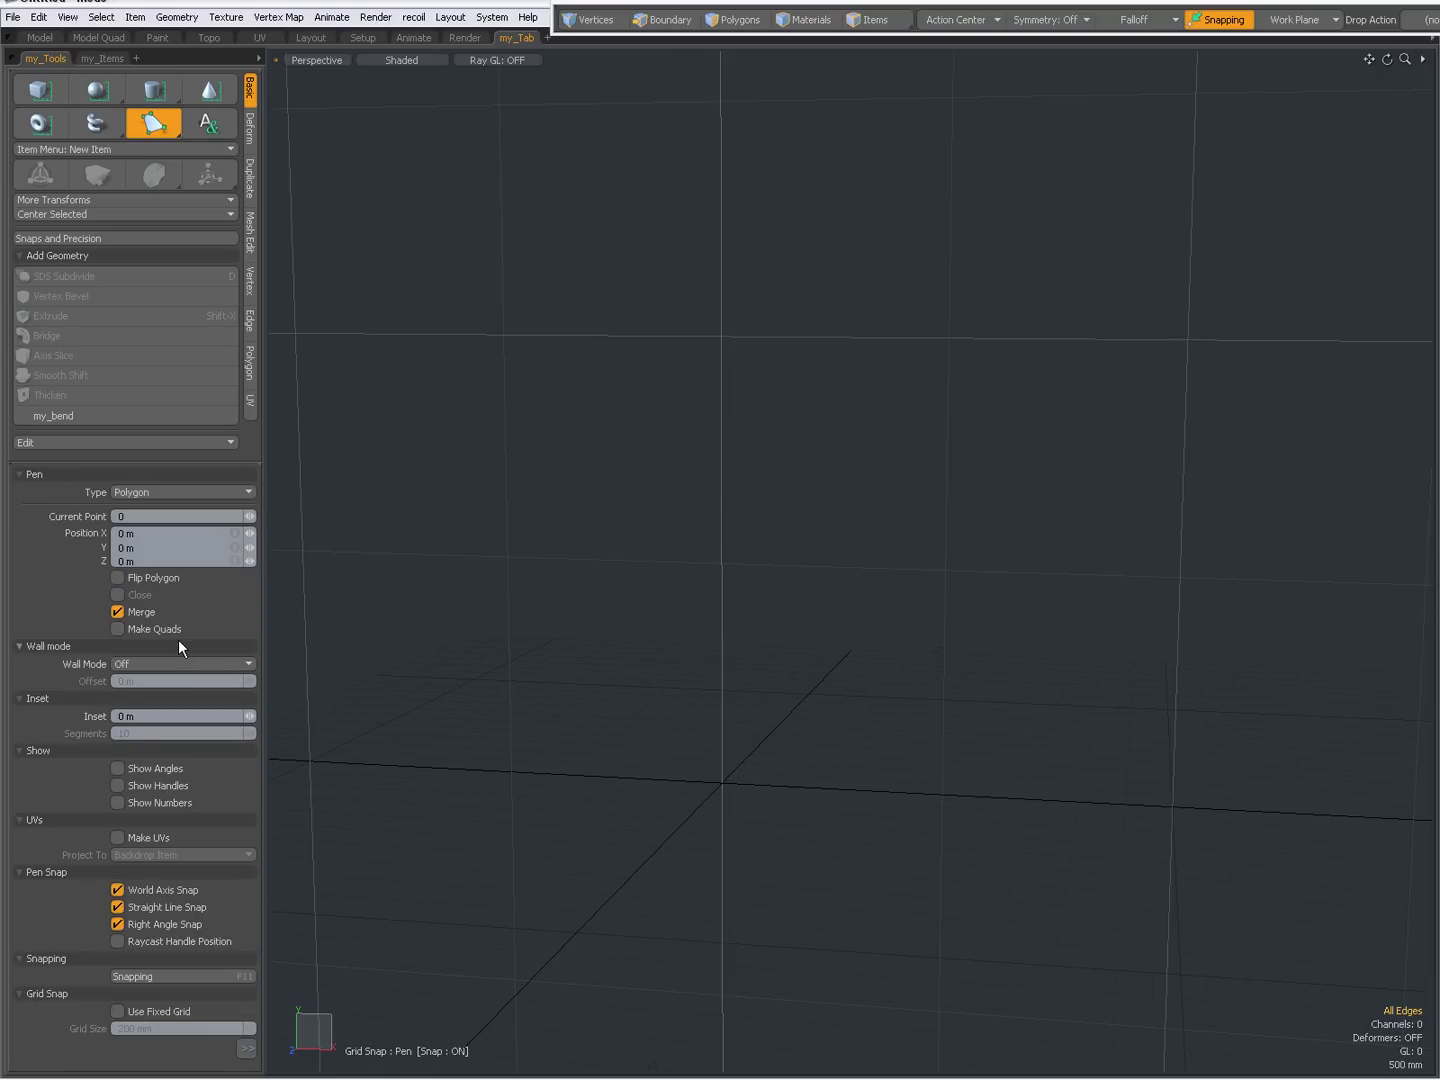
key(2)
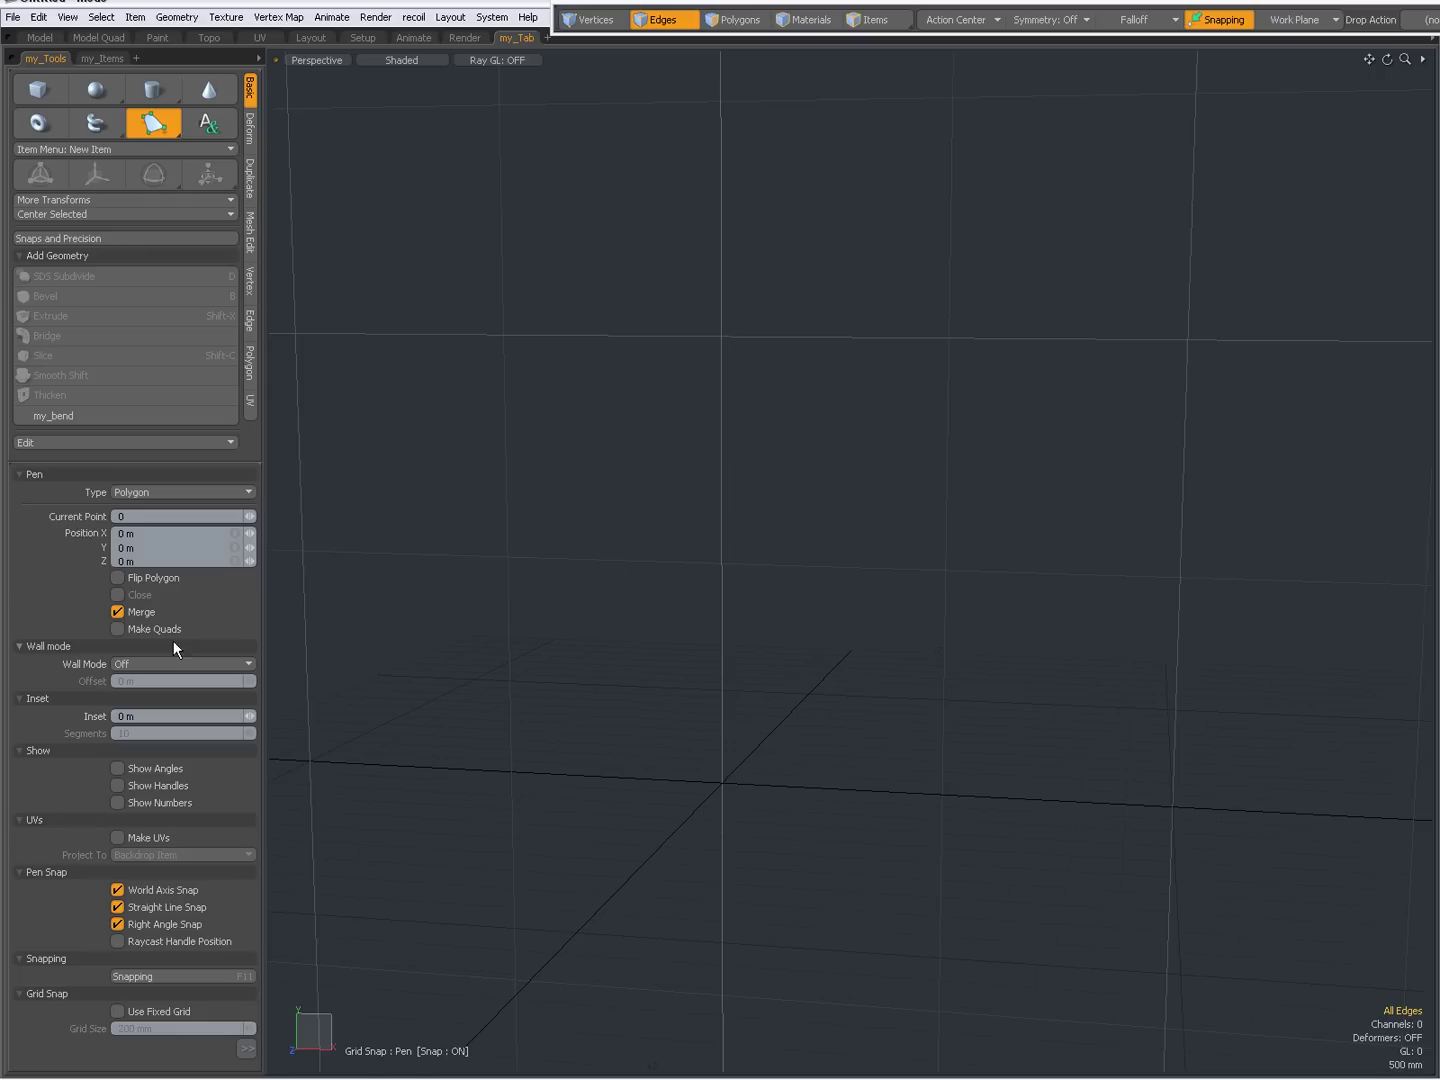
click(1228, 20)
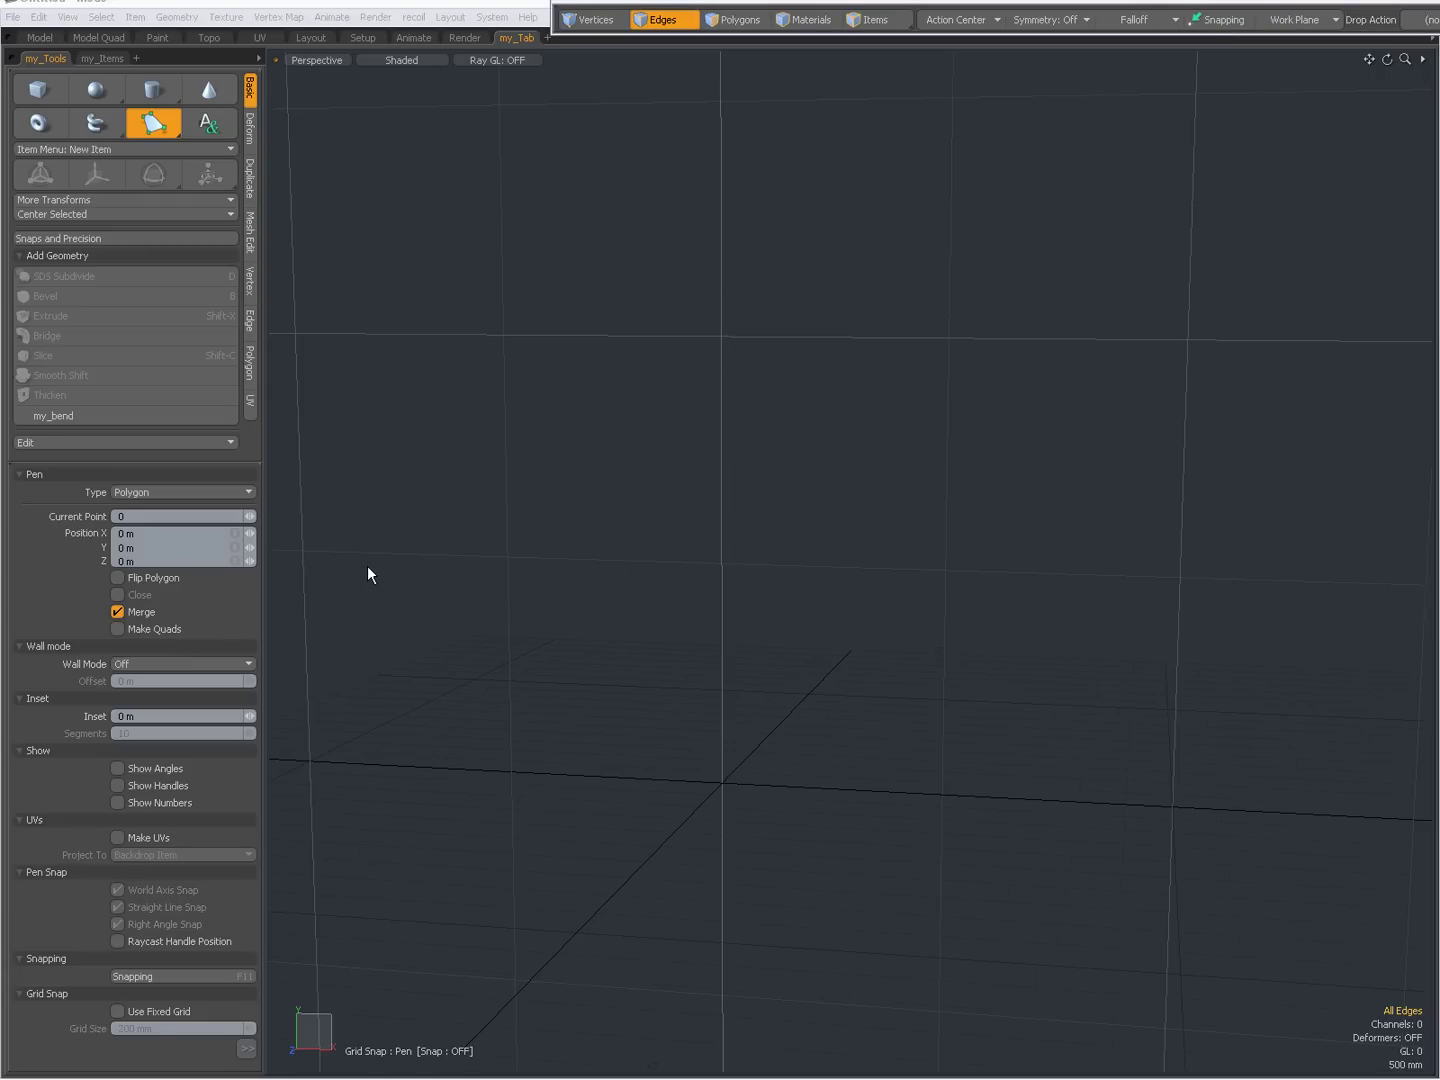
click(165, 491)
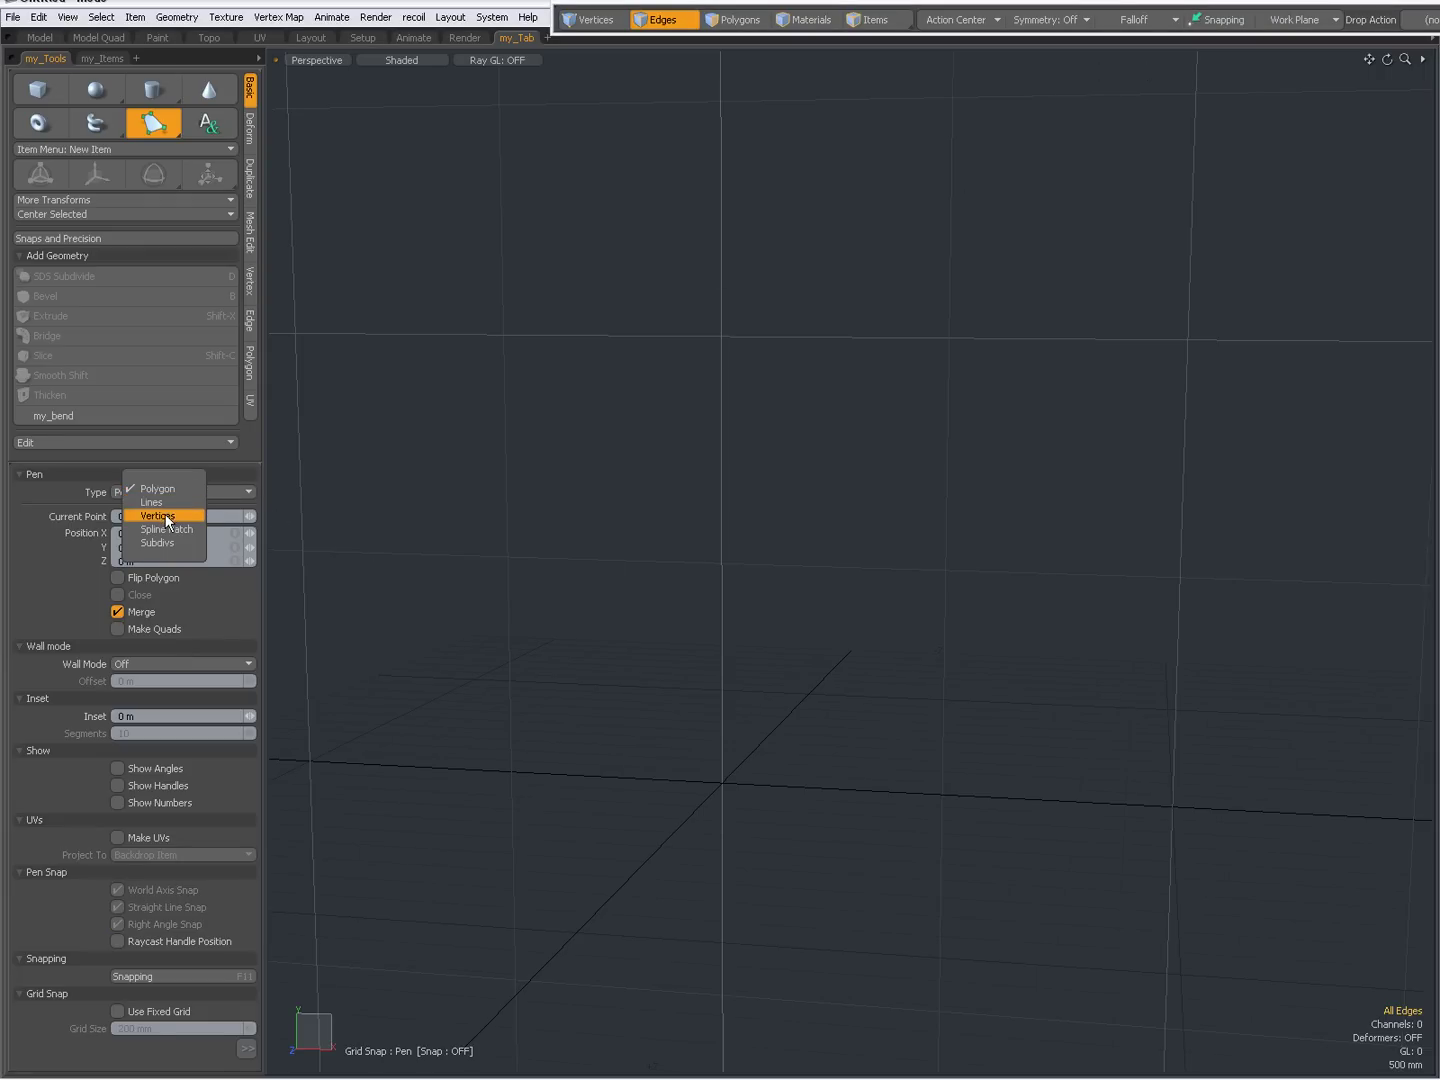
click(160, 517)
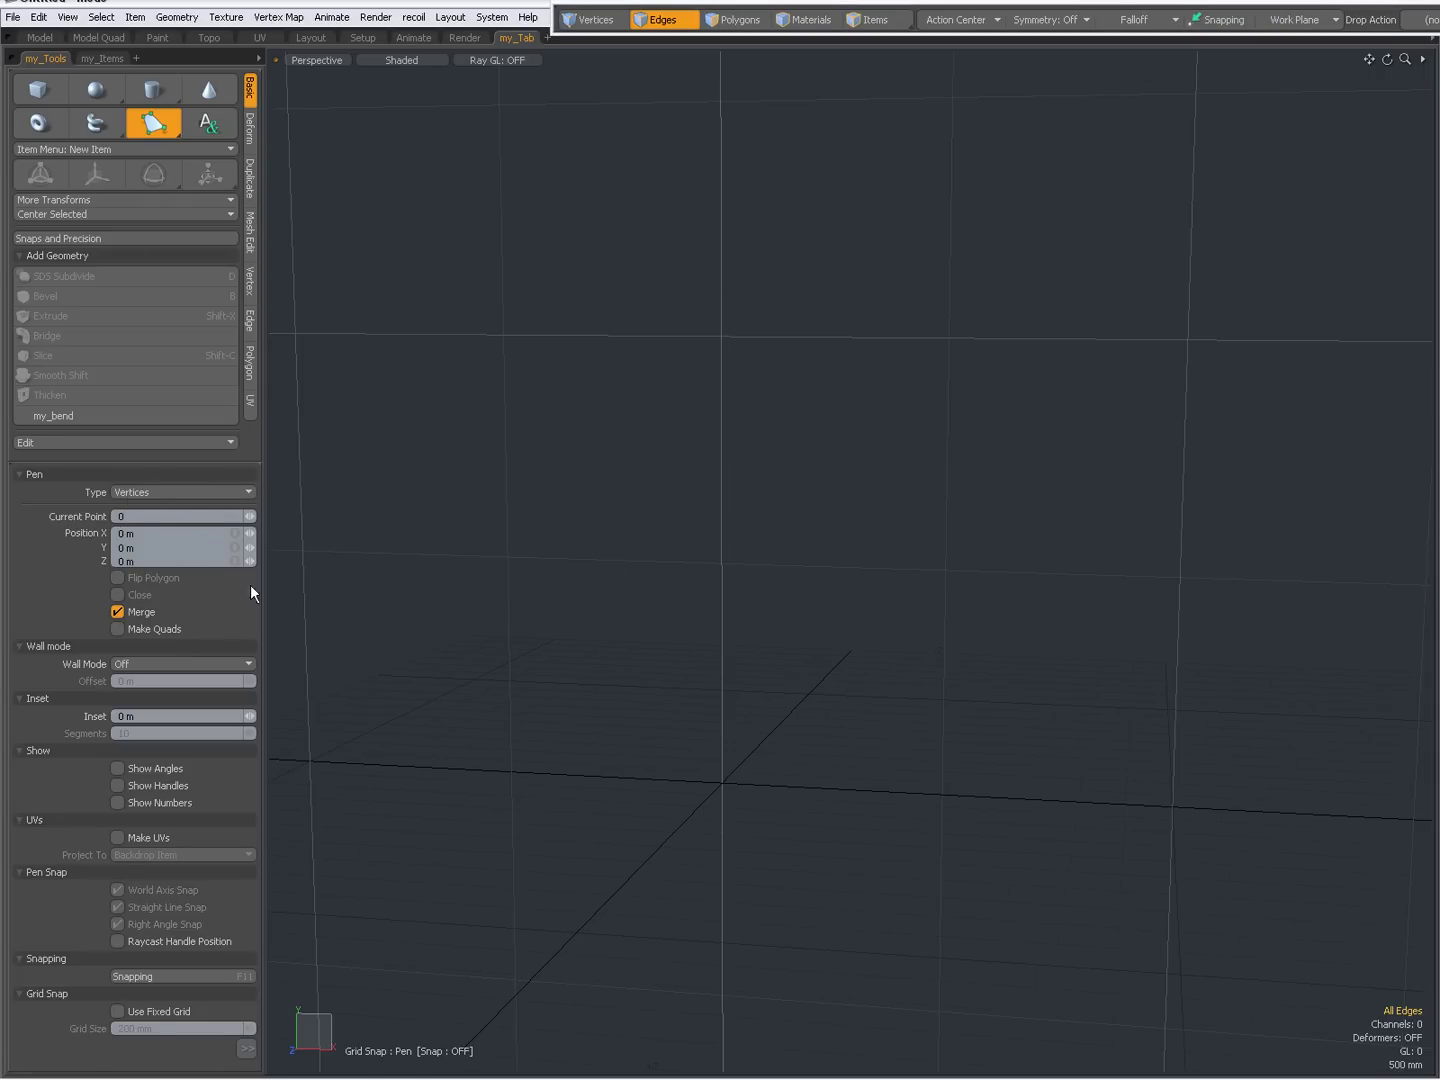
Place a scattered cluster of 18 vertices from X -2.44 m, Y 2.85 m to X -380 mm, Y 5.04 m, and drop the Pen tool
click(512, 526)
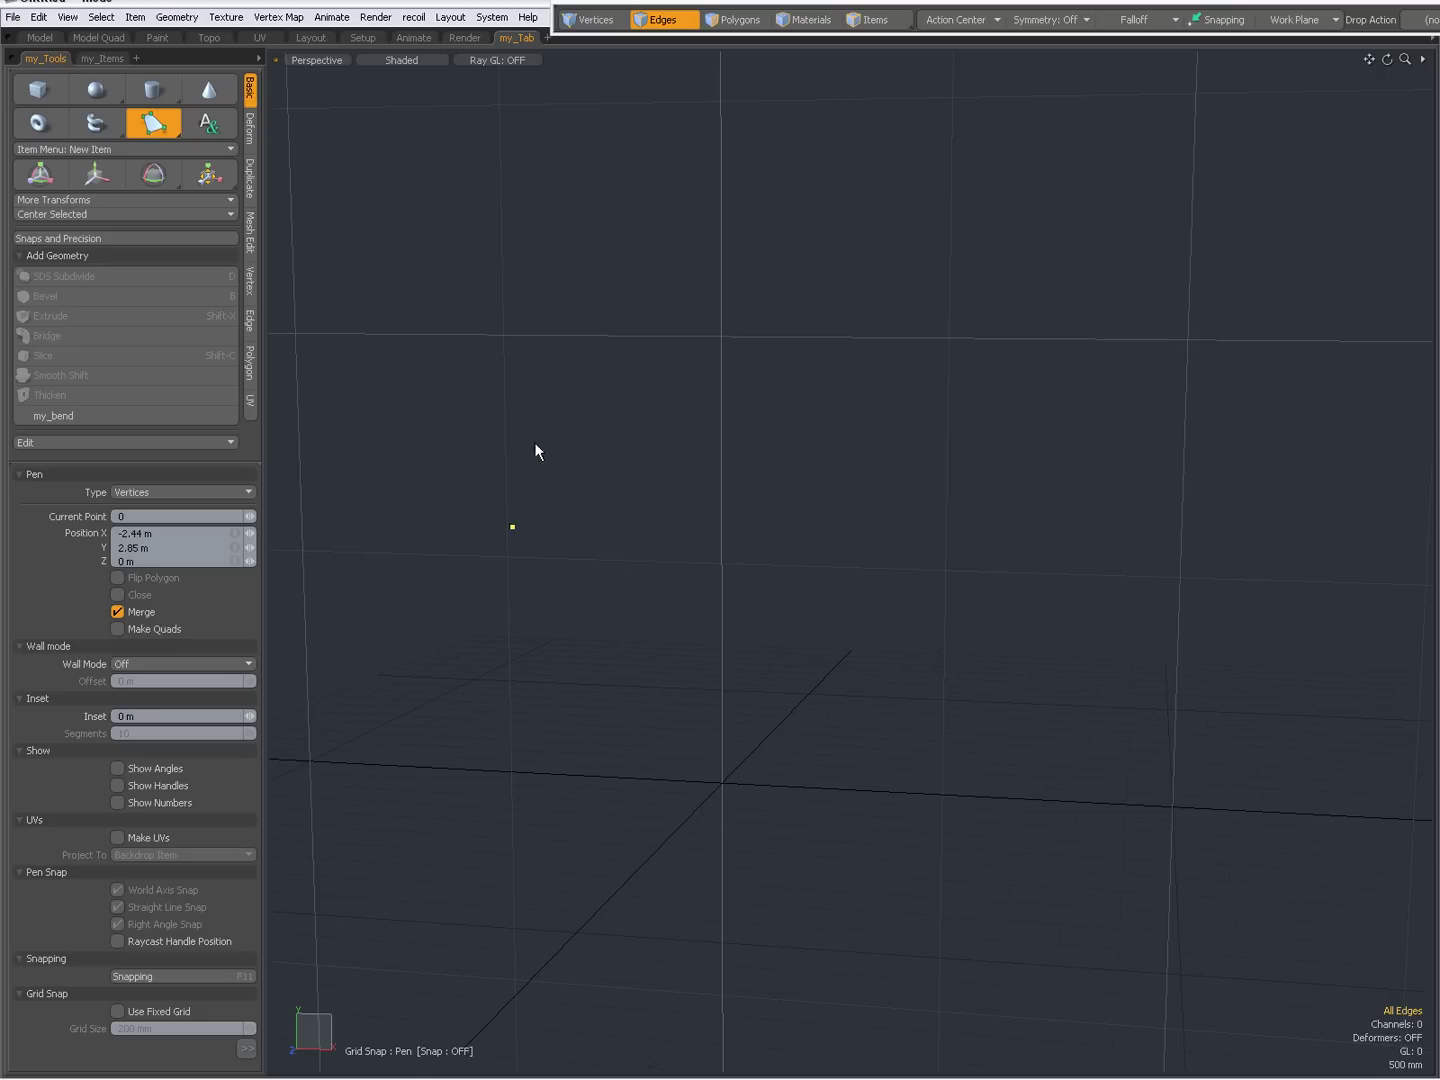
click(587, 467)
click(565, 524)
click(644, 580)
click(615, 502)
click(644, 428)
click(570, 406)
click(619, 337)
click(661, 392)
click(737, 435)
click(692, 465)
click(735, 528)
click(787, 510)
click(788, 438)
click(767, 359)
click(688, 332)
key(space)
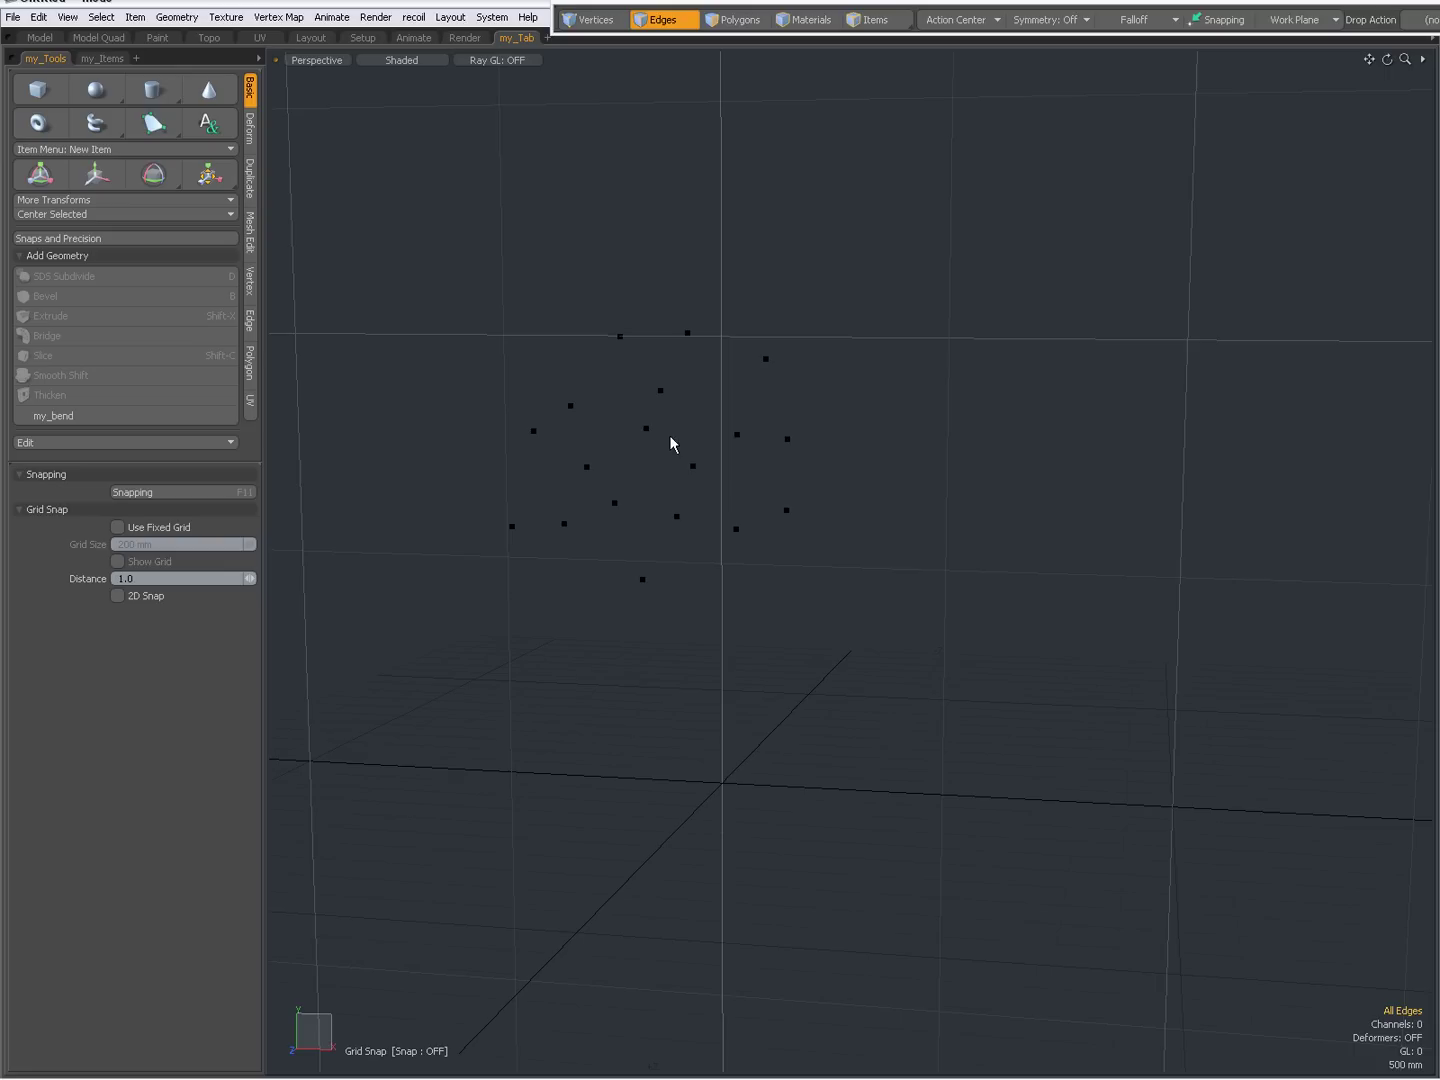
Switch to Vertices selection mode and deselect all of the scattered points
key(3)
key(1)
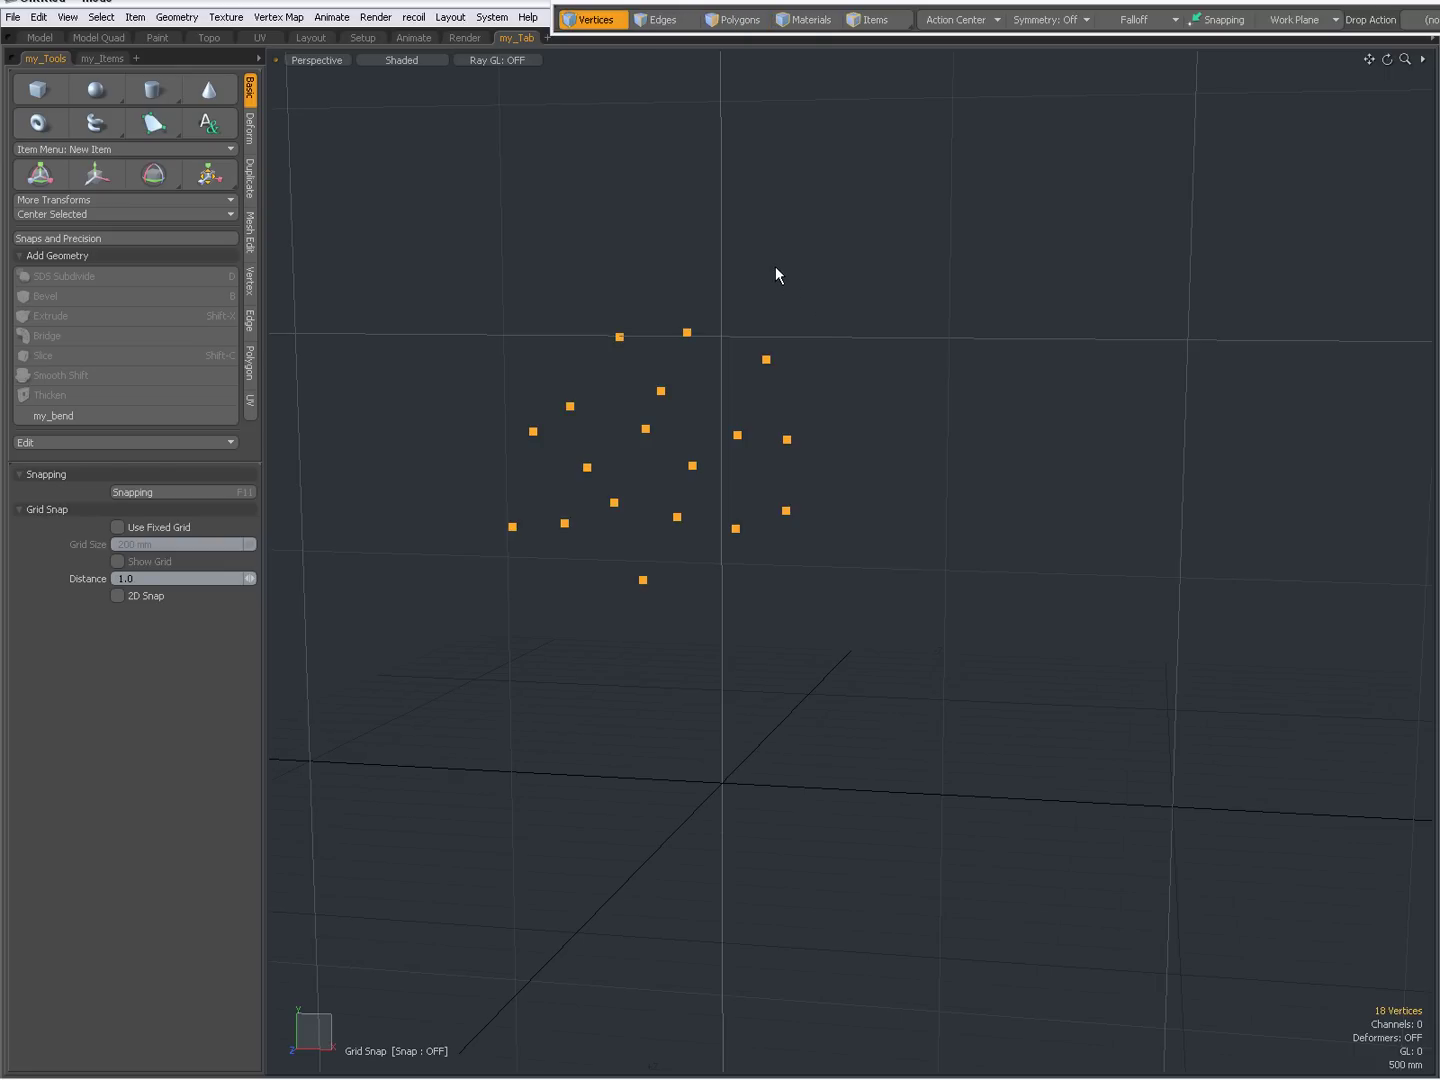
mouse_move(775, 266)
right_down()
mouse_move(666, 246)
mouse_move(708, 758)
mouse_move(971, 636)
right_up()
alt+drag(640, 734, 800, 725)
mouse_move(630, 519)
alt+mouse_down()
mouse_move(872, 527)
mouse_move(1027, 709)
mouse_move(817, 705)
mouse_move(588, 662)
mouse_move(772, 537)
mouse_move(652, 656)
mouse_move(823, 707)
mouse_move(743, 570)
mouse_move(897, 577)
alt+mouse_up()
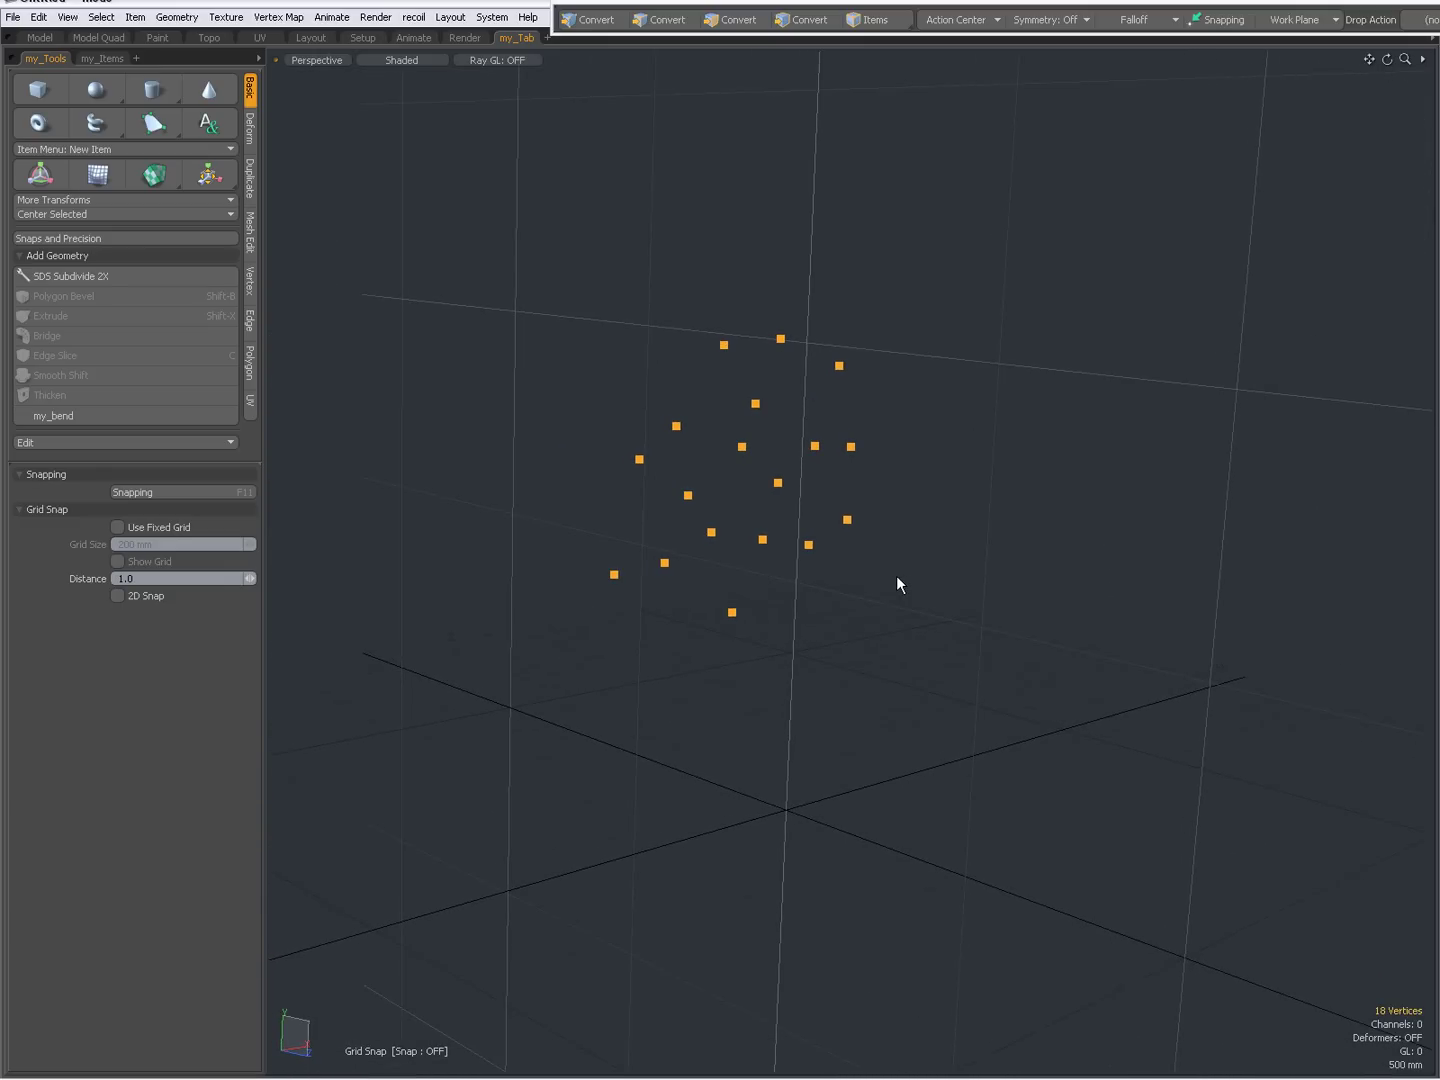
alt+drag(721, 623, 601, 614)
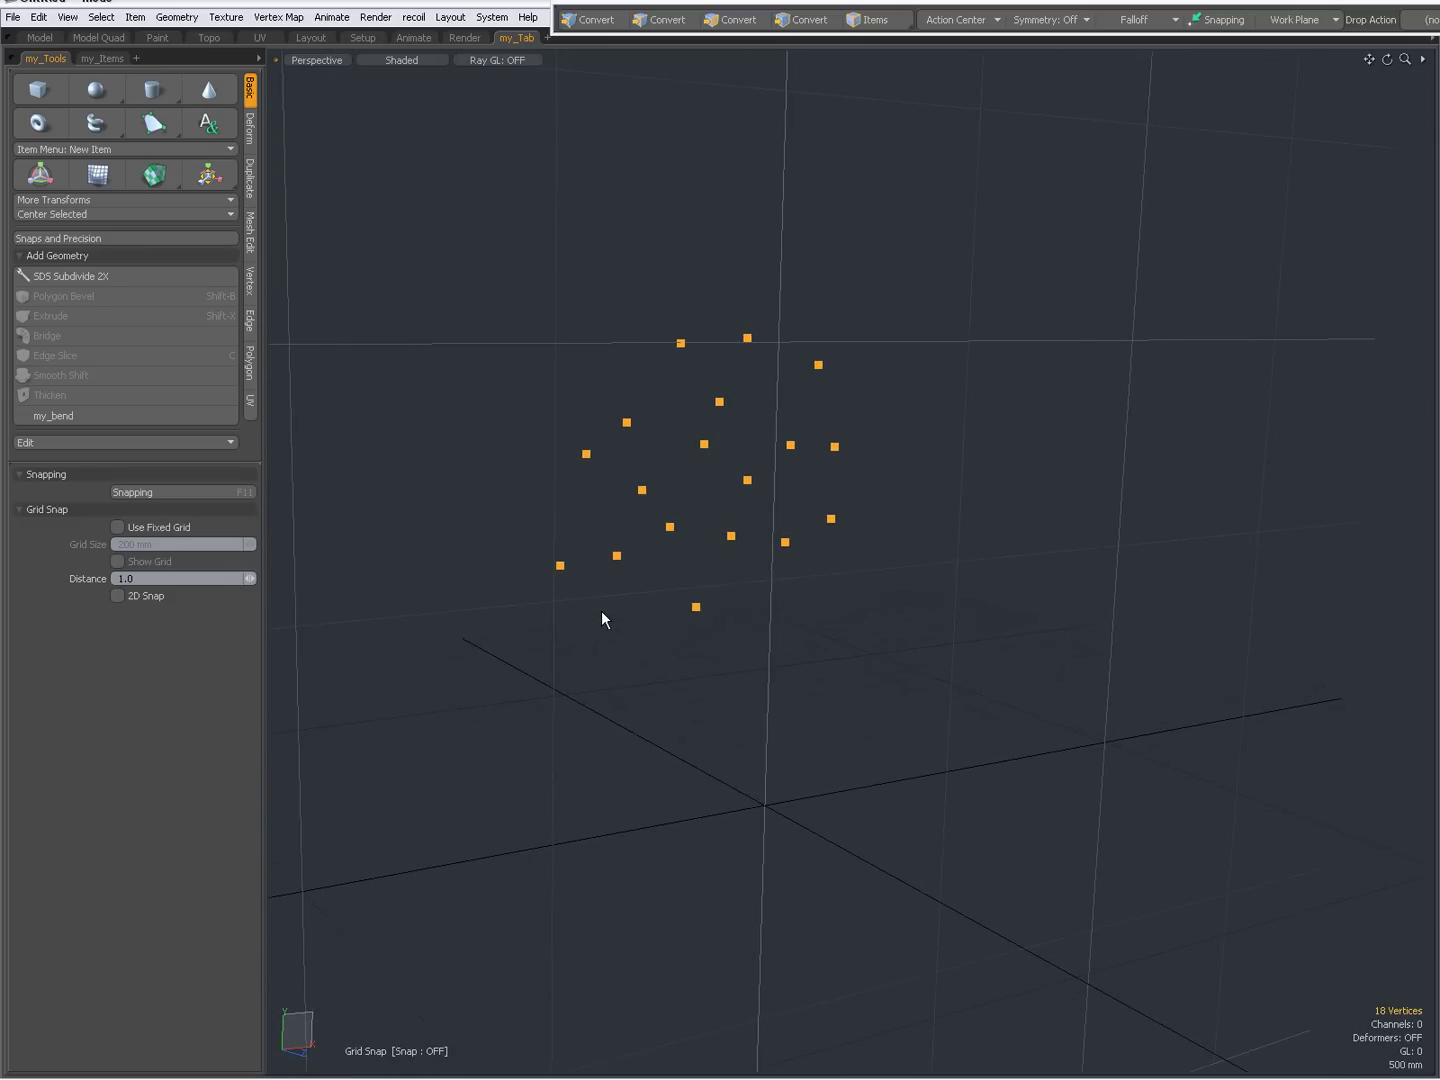
click(452, 617)
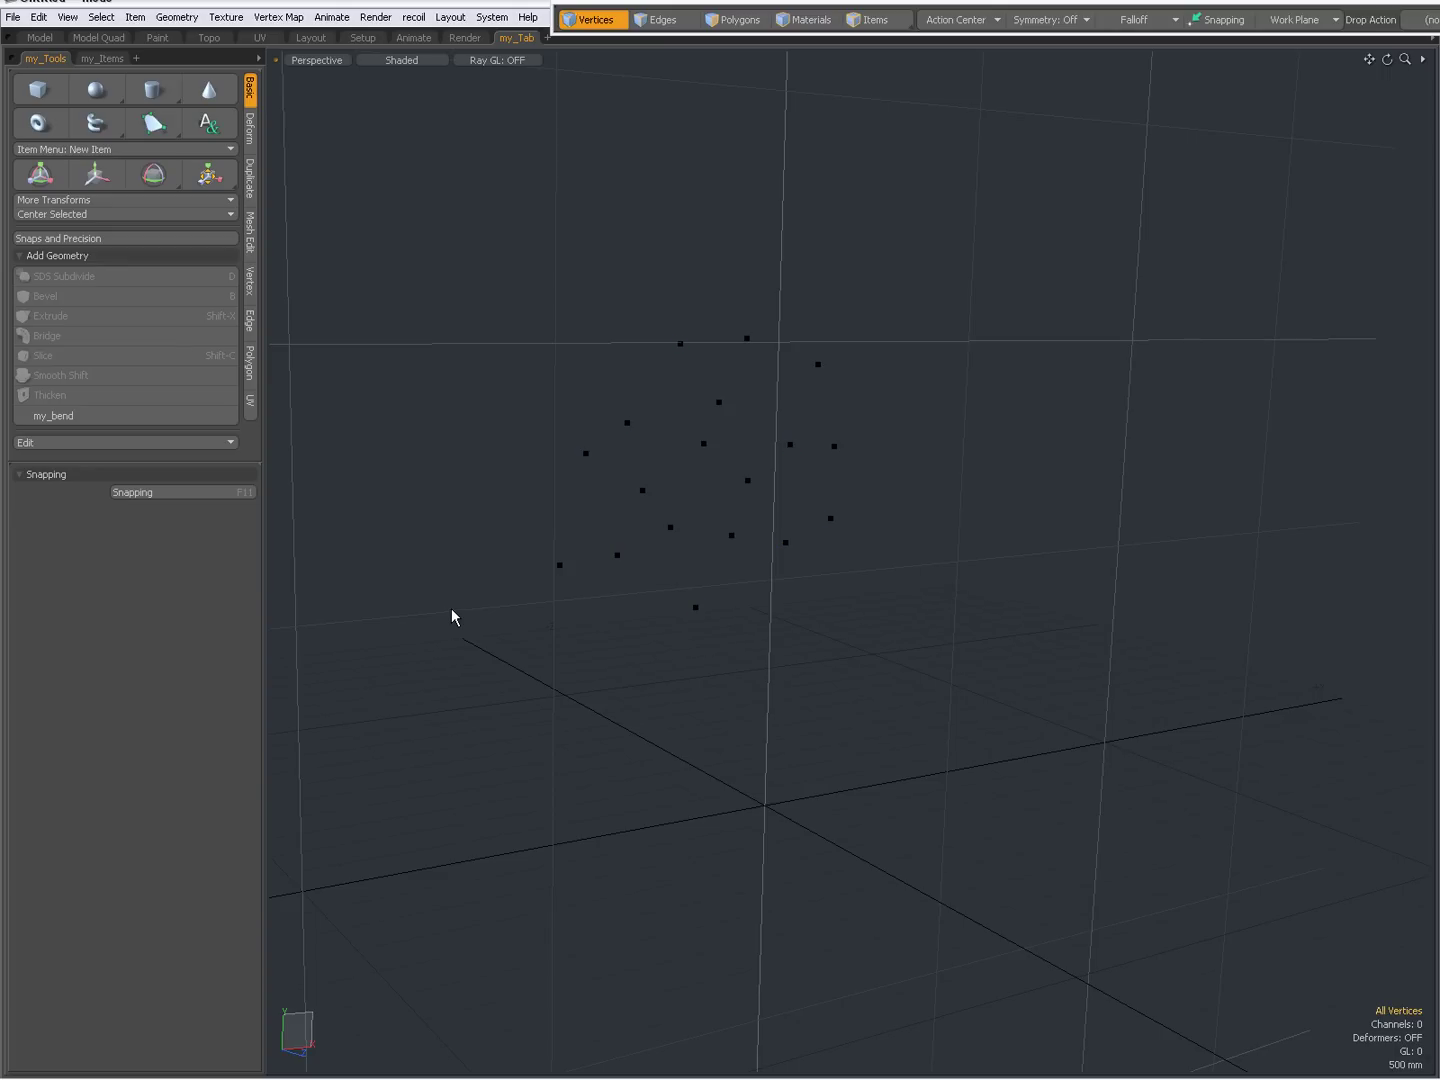
Restart the Pen tool in Vertices type and set Wall Mode to Inner
click(153, 121)
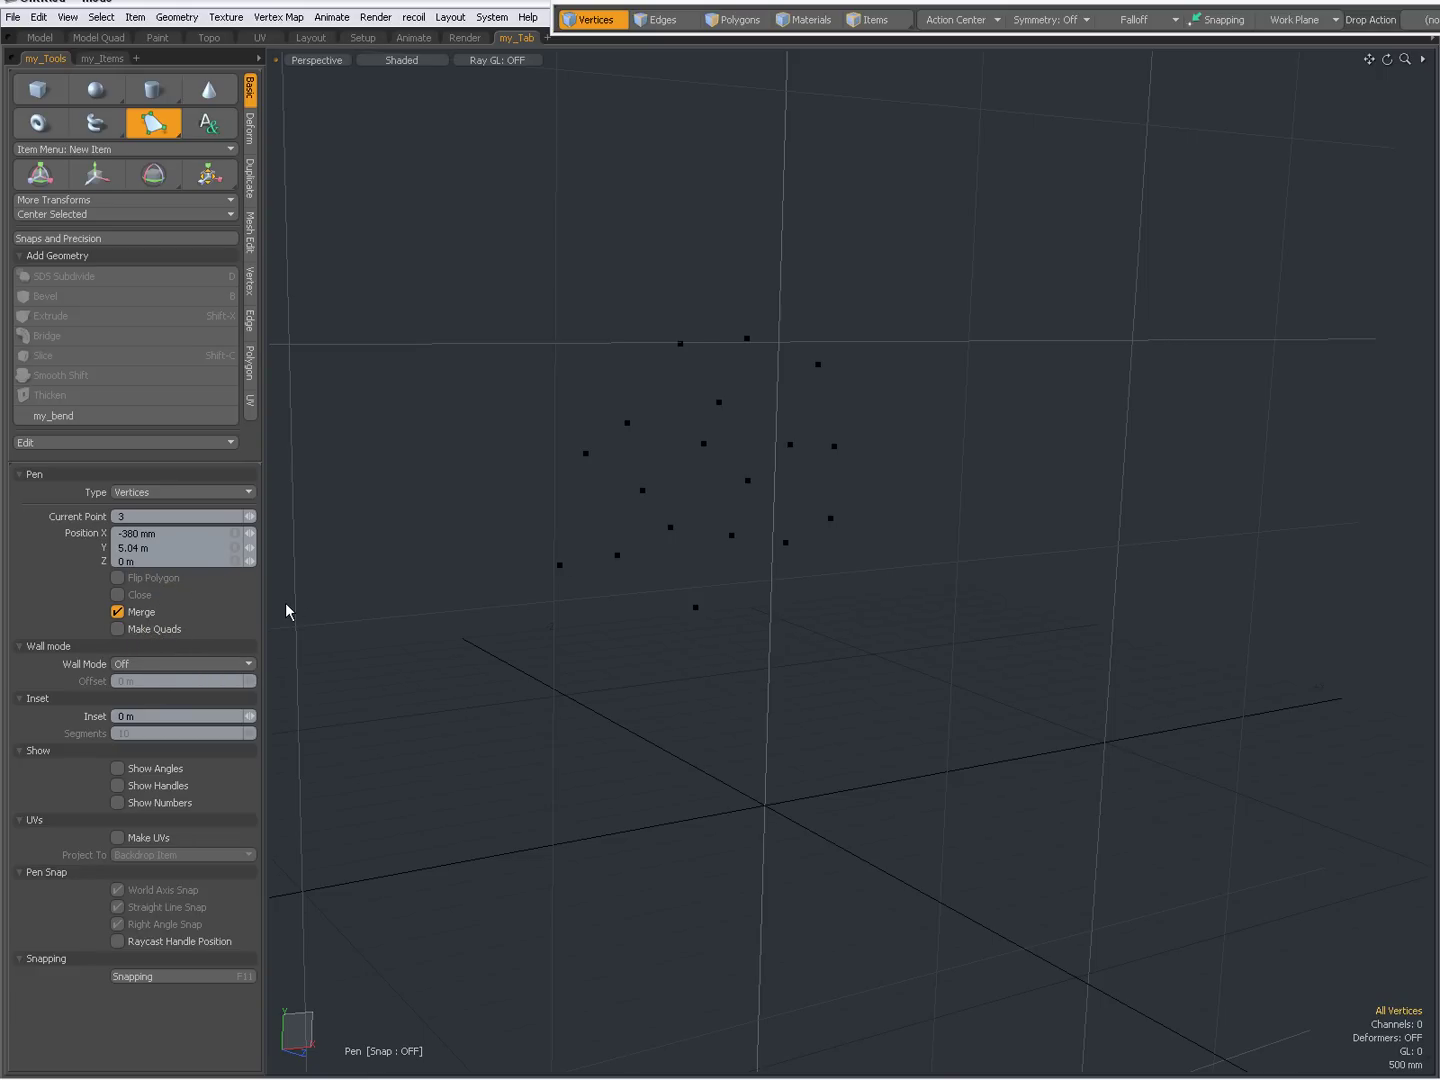
click(151, 664)
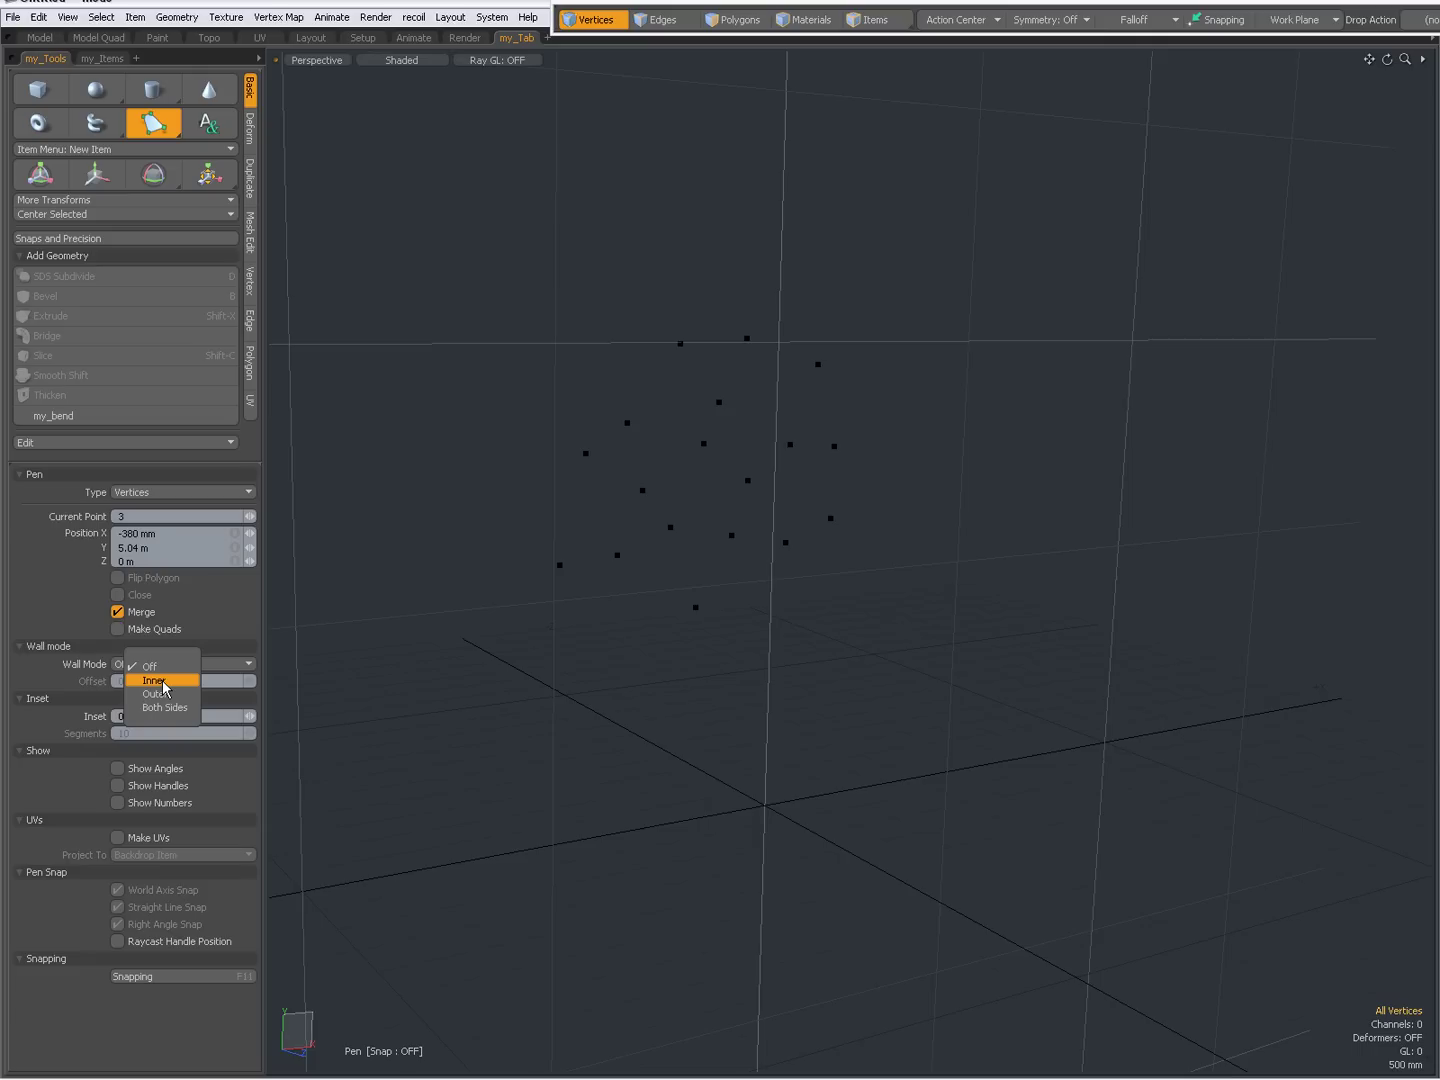
click(161, 680)
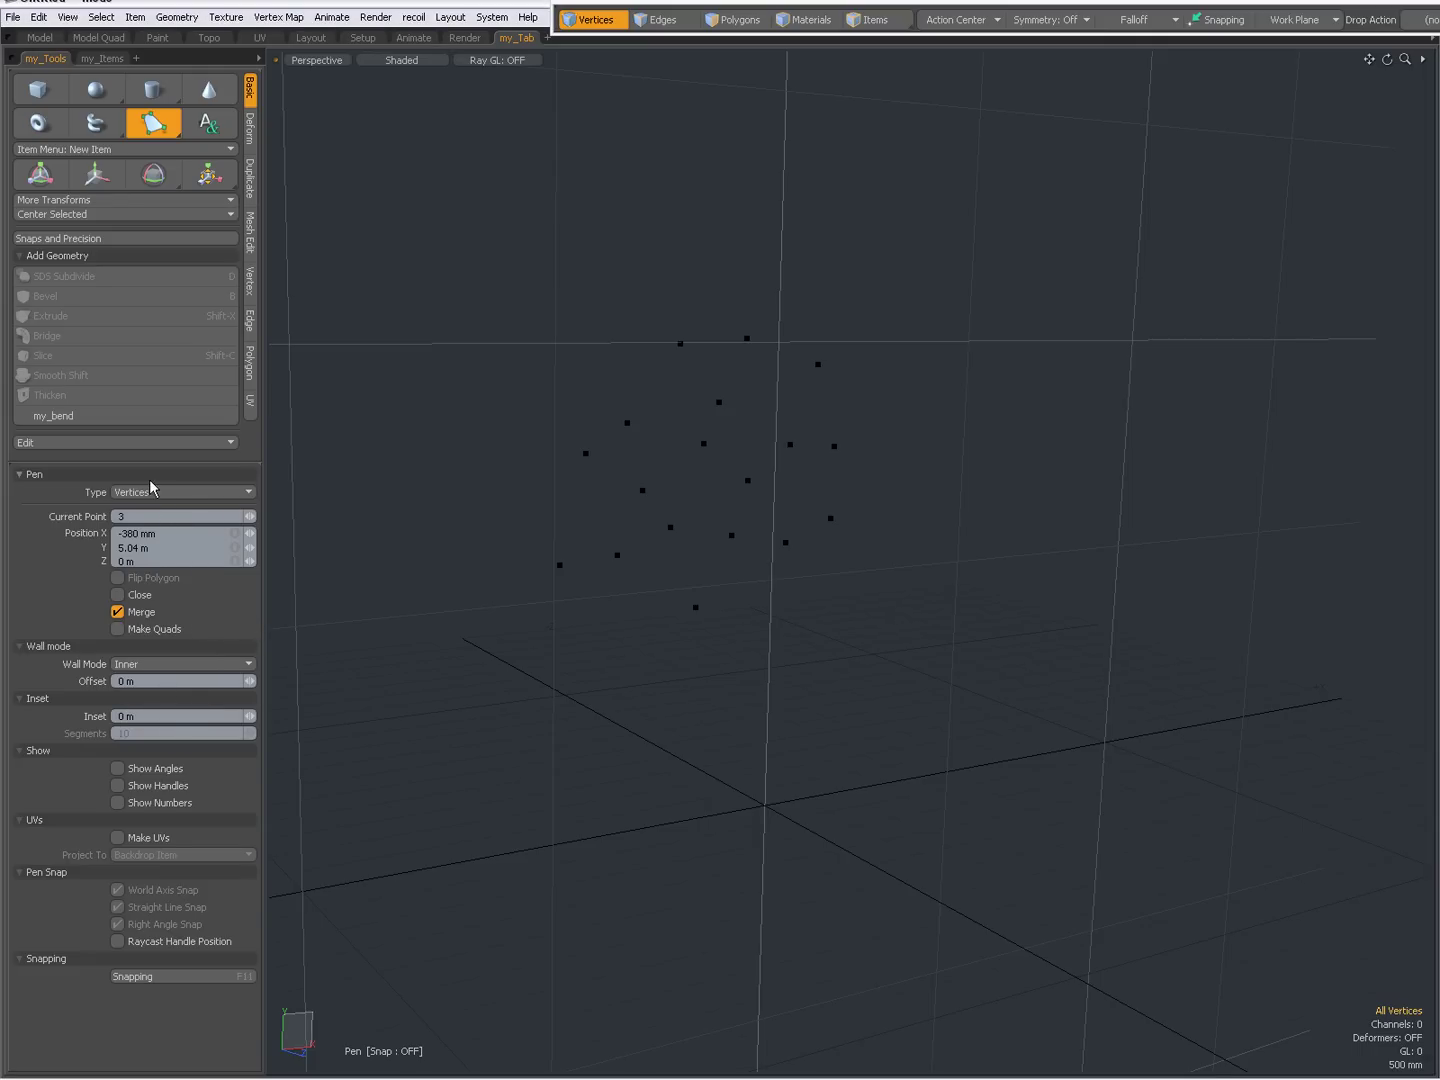
Place six walled vertices in an arc around the cluster with a 660 mm offset, ending at X 4.04 m, Y 1.85 m
click(446, 355)
right_drag(399, 443, 401, 450)
click(503, 399)
click(656, 275)
click(881, 268)
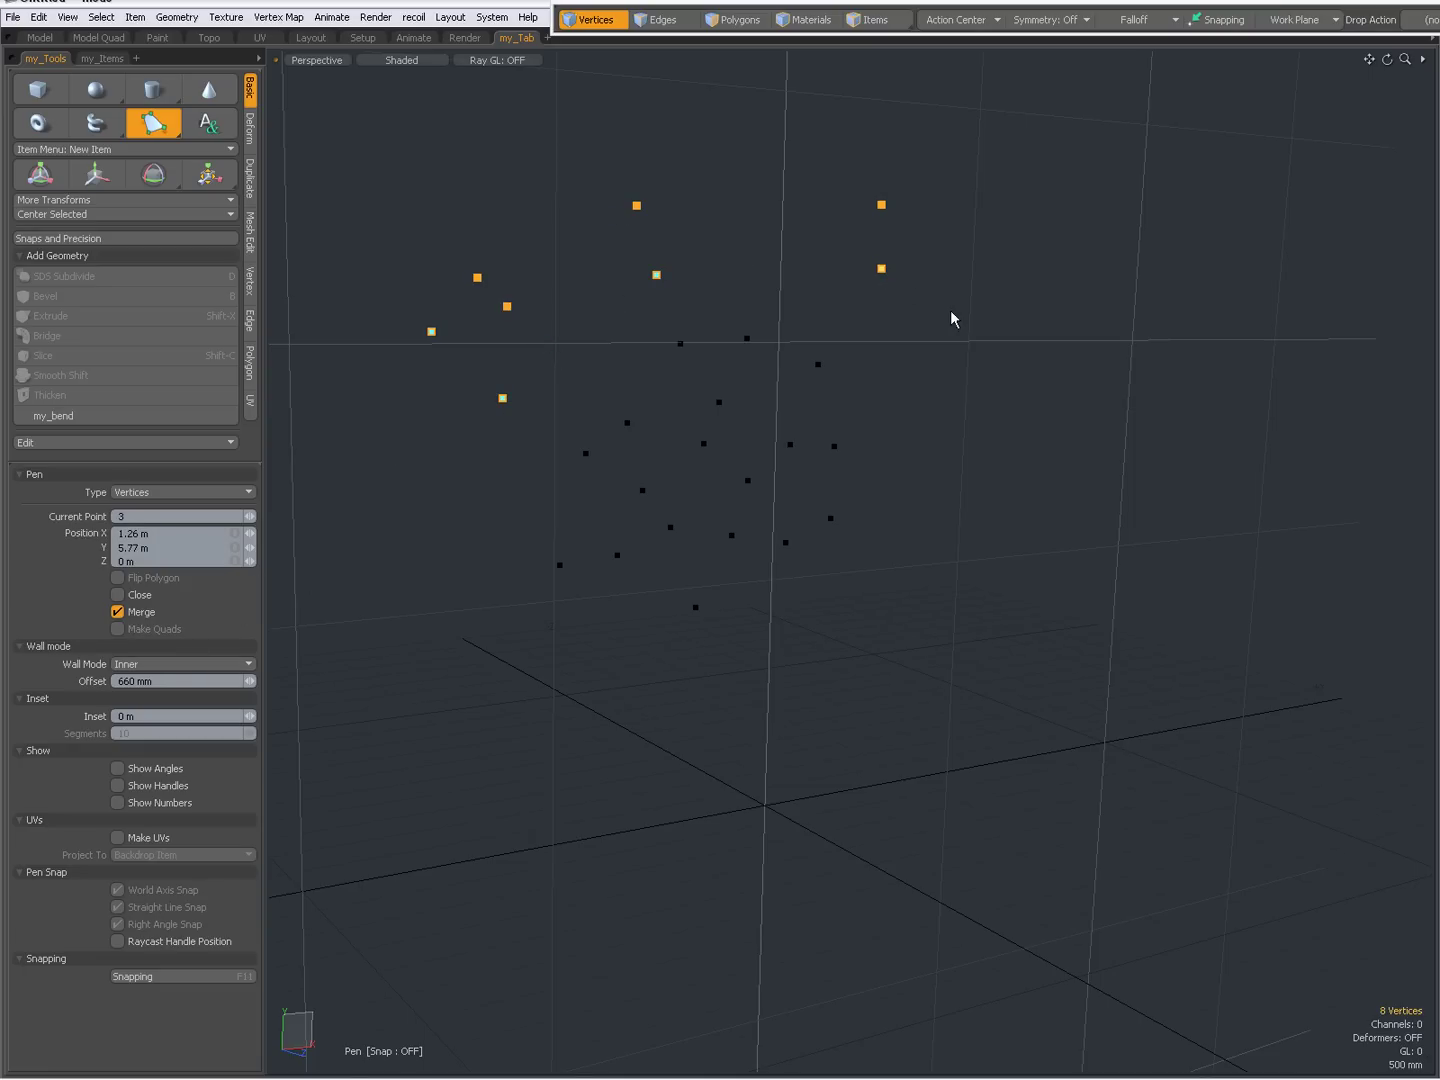
click(1005, 379)
click(1056, 606)
Switch the walled vertices' Wall Mode to Outer and on to Both Sides
click(188, 662)
click(176, 682)
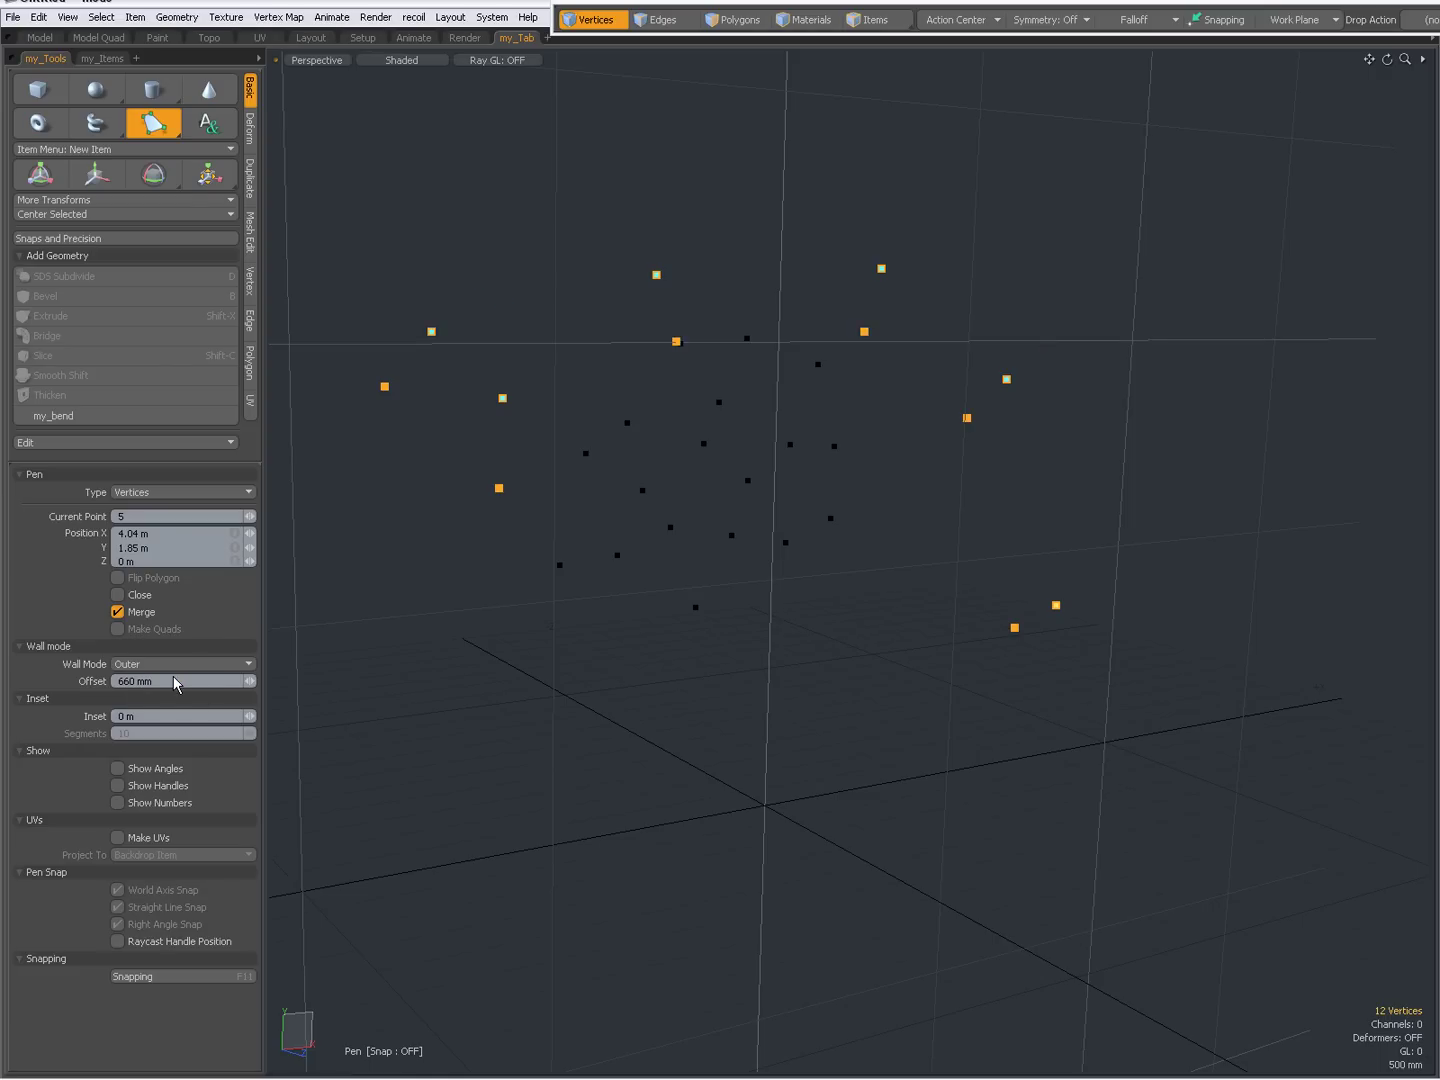
click(172, 663)
click(177, 681)
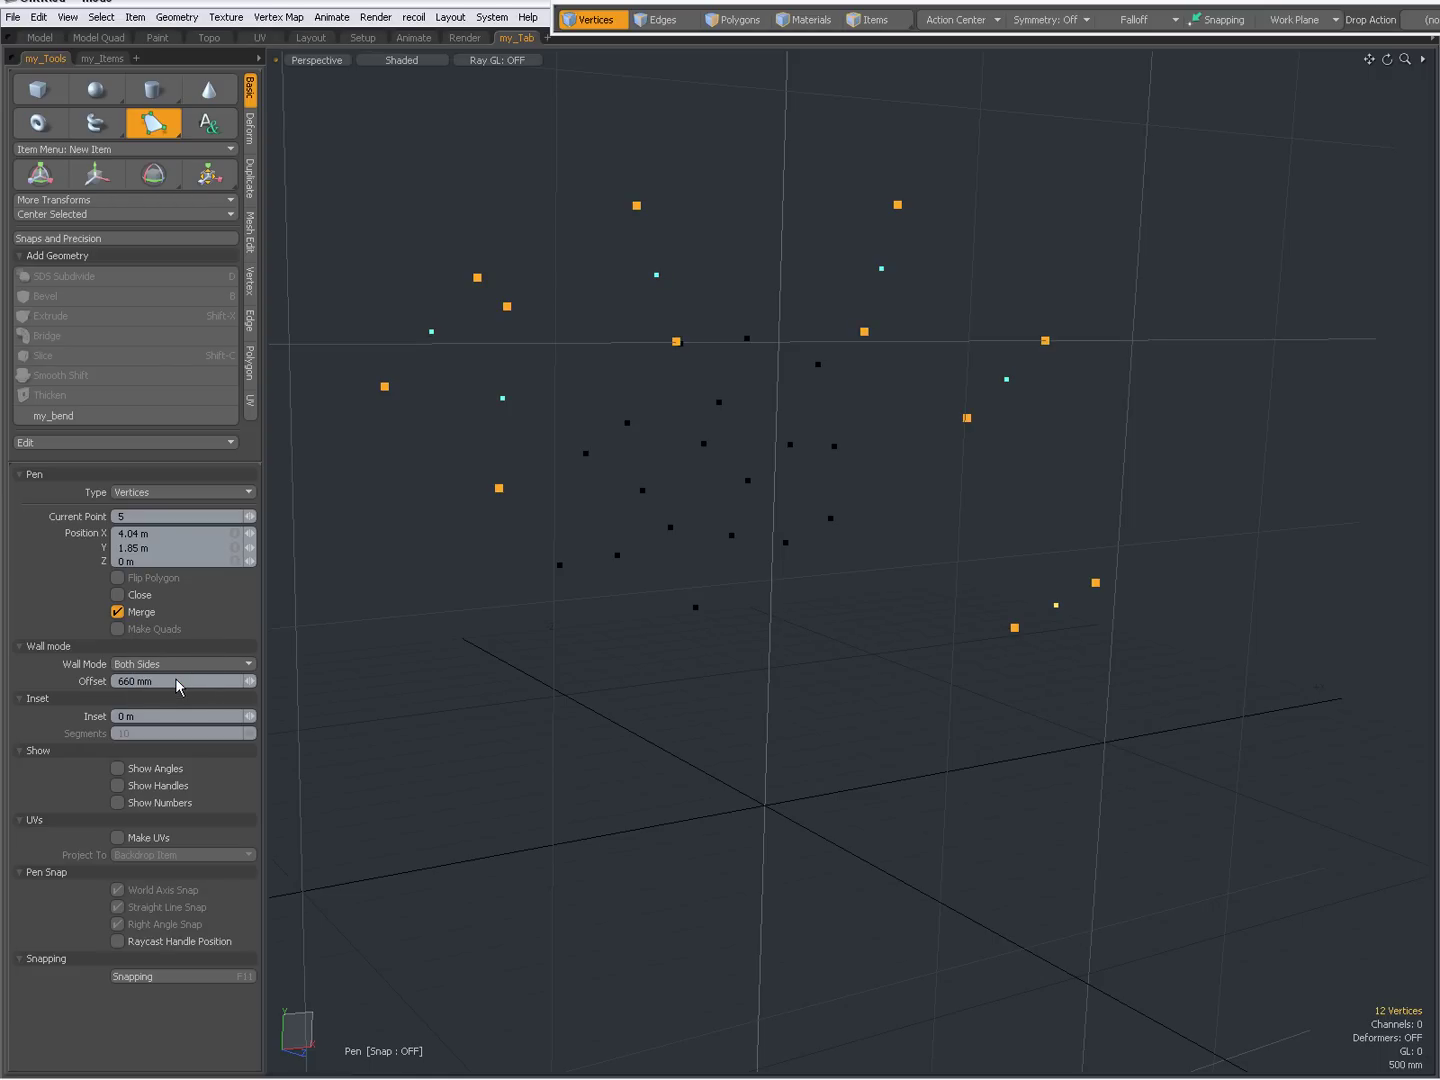
Move the fifth walled vertex outward and add a seventh one at X 2.51 m, Y -370 mm
drag(1007, 381, 1058, 410)
alt+drag(1055, 755, 1098, 628)
click(945, 827)
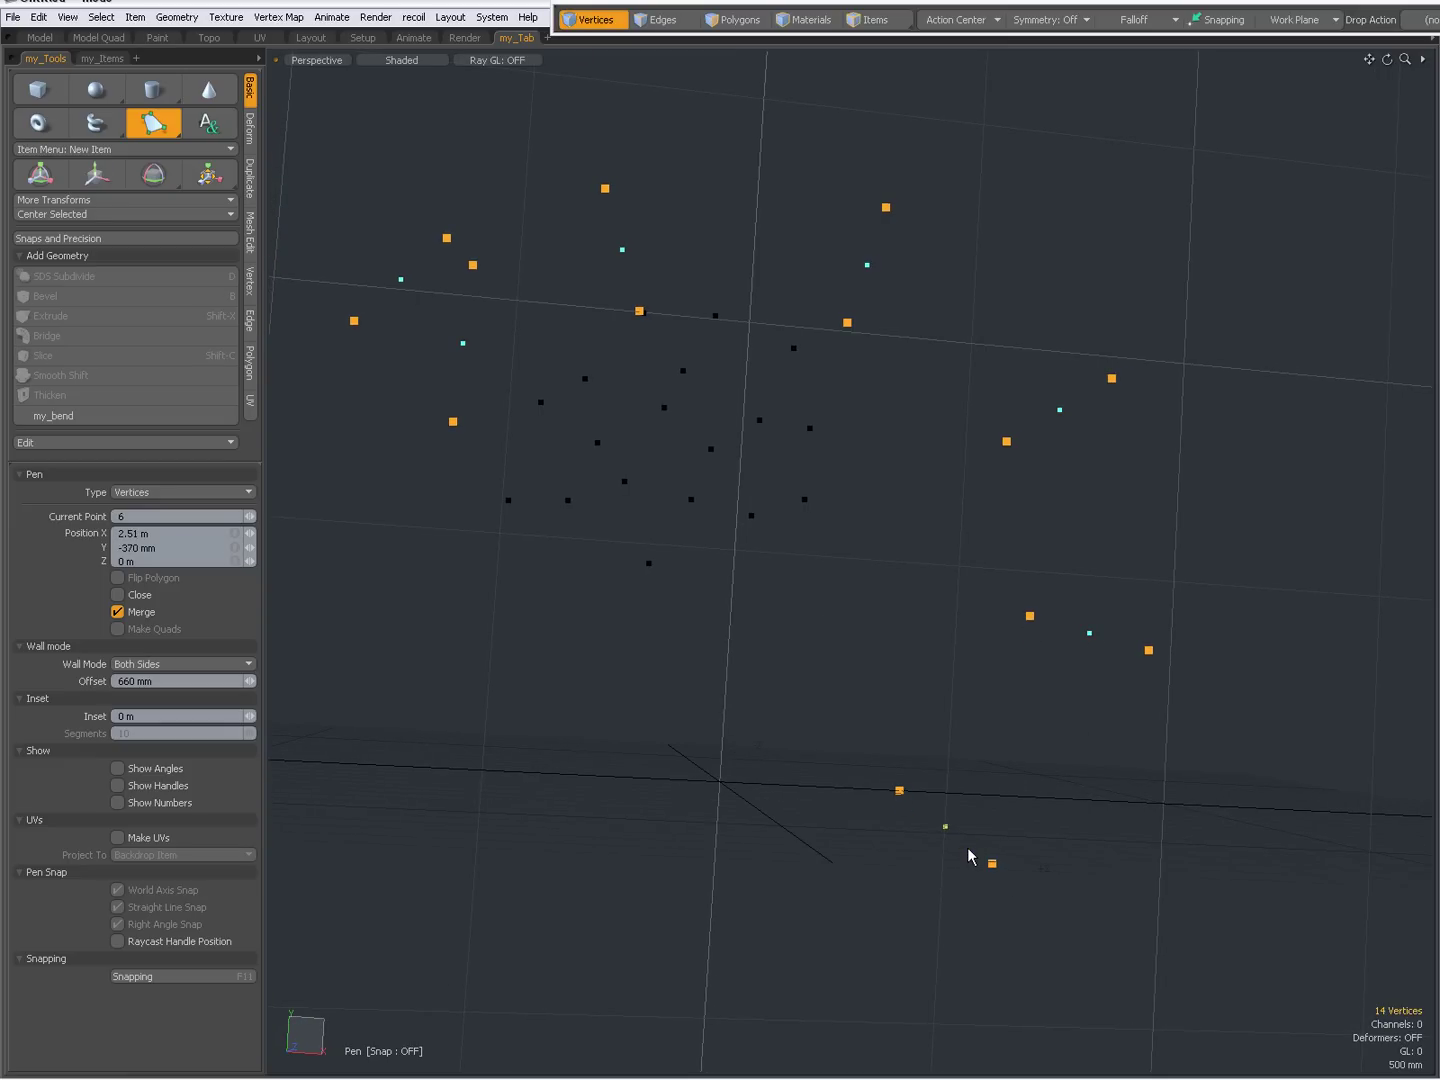
Add a walled vertex near the origin and insert another at the top of the arc at X -70 mm, Y 6.23 m
click(734, 832)
drag(734, 832, 709, 811)
drag(622, 249, 613, 232)
mouse_move(728, 192)
mouse_down()
mouse_move(745, 221)
mouse_move(750, 212)
mouse_up()
ctrl+alt+drag(788, 462, 647, 405)
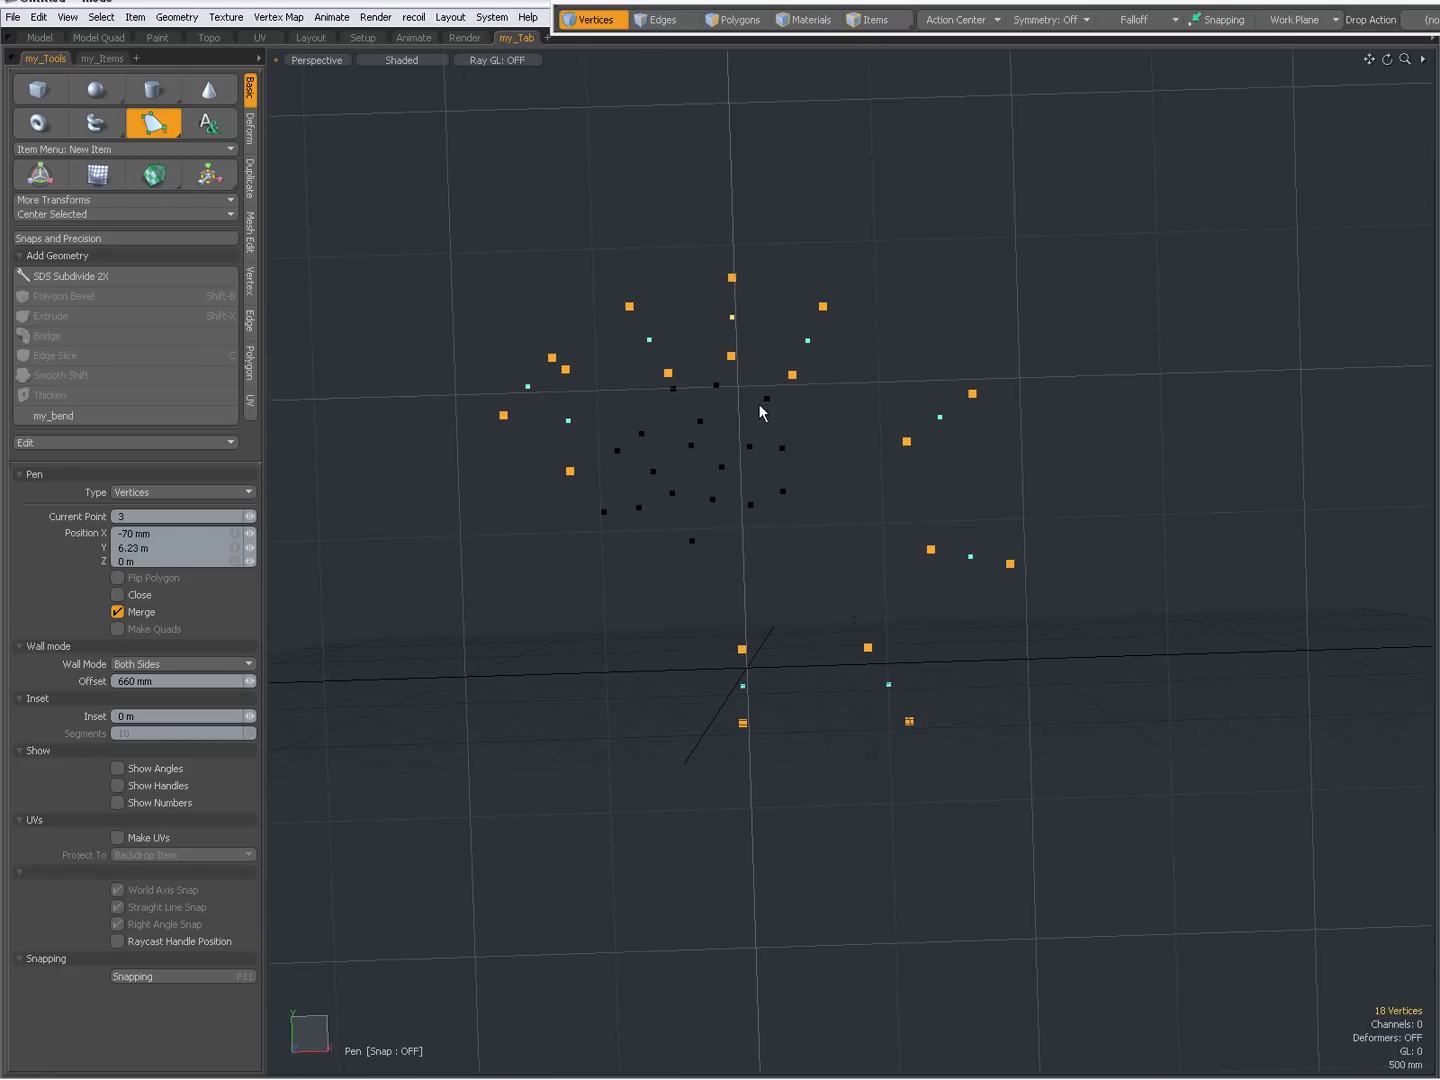
alt+drag(759, 406, 796, 534)
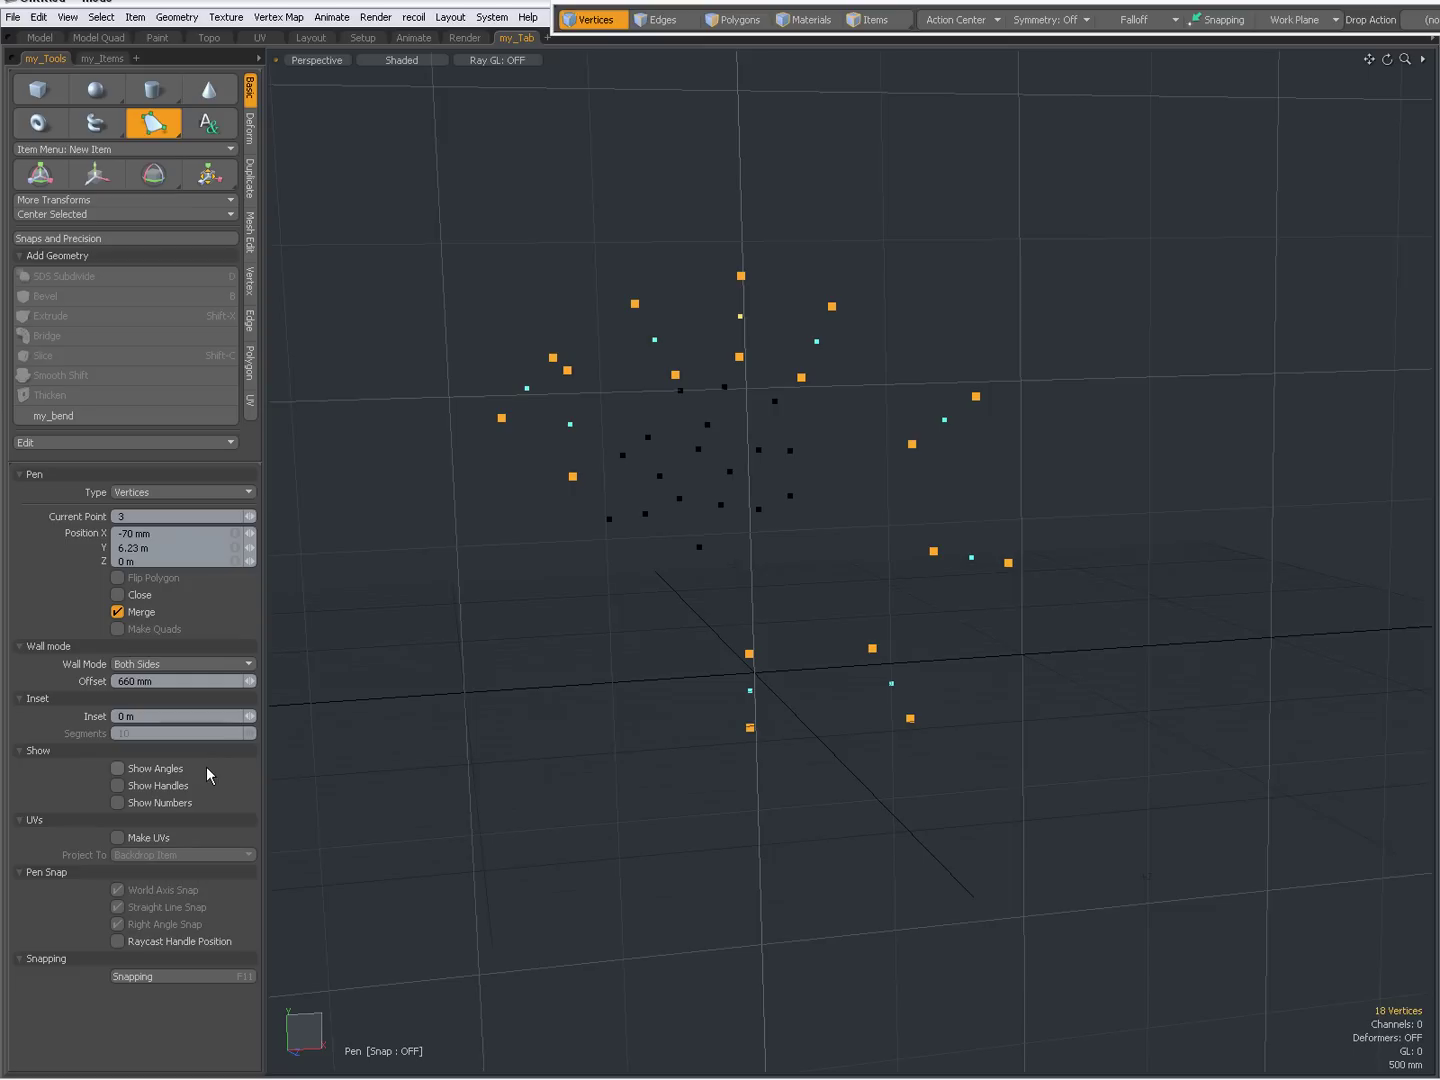
Turn on Show Angles and Show Handles, and raise the arc's top vertex to X -90 mm, Y 6.85 m
click(118, 769)
click(117, 786)
click(117, 804)
click(117, 803)
drag(739, 268, 778, 282)
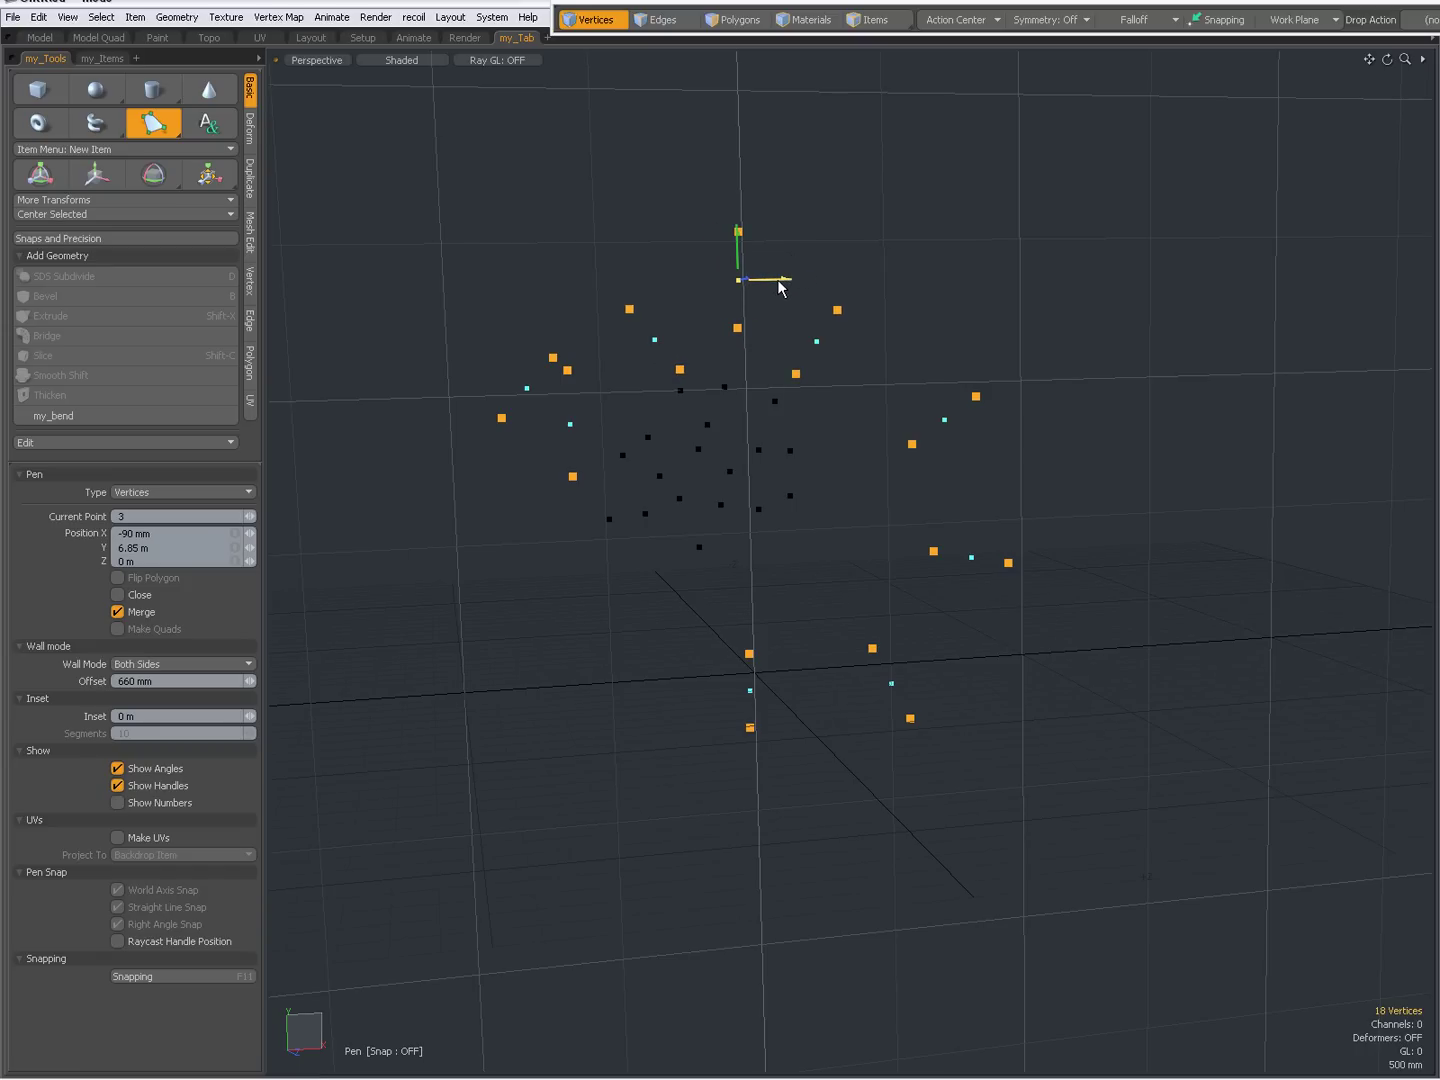
alt+drag(815, 579, 327, 833)
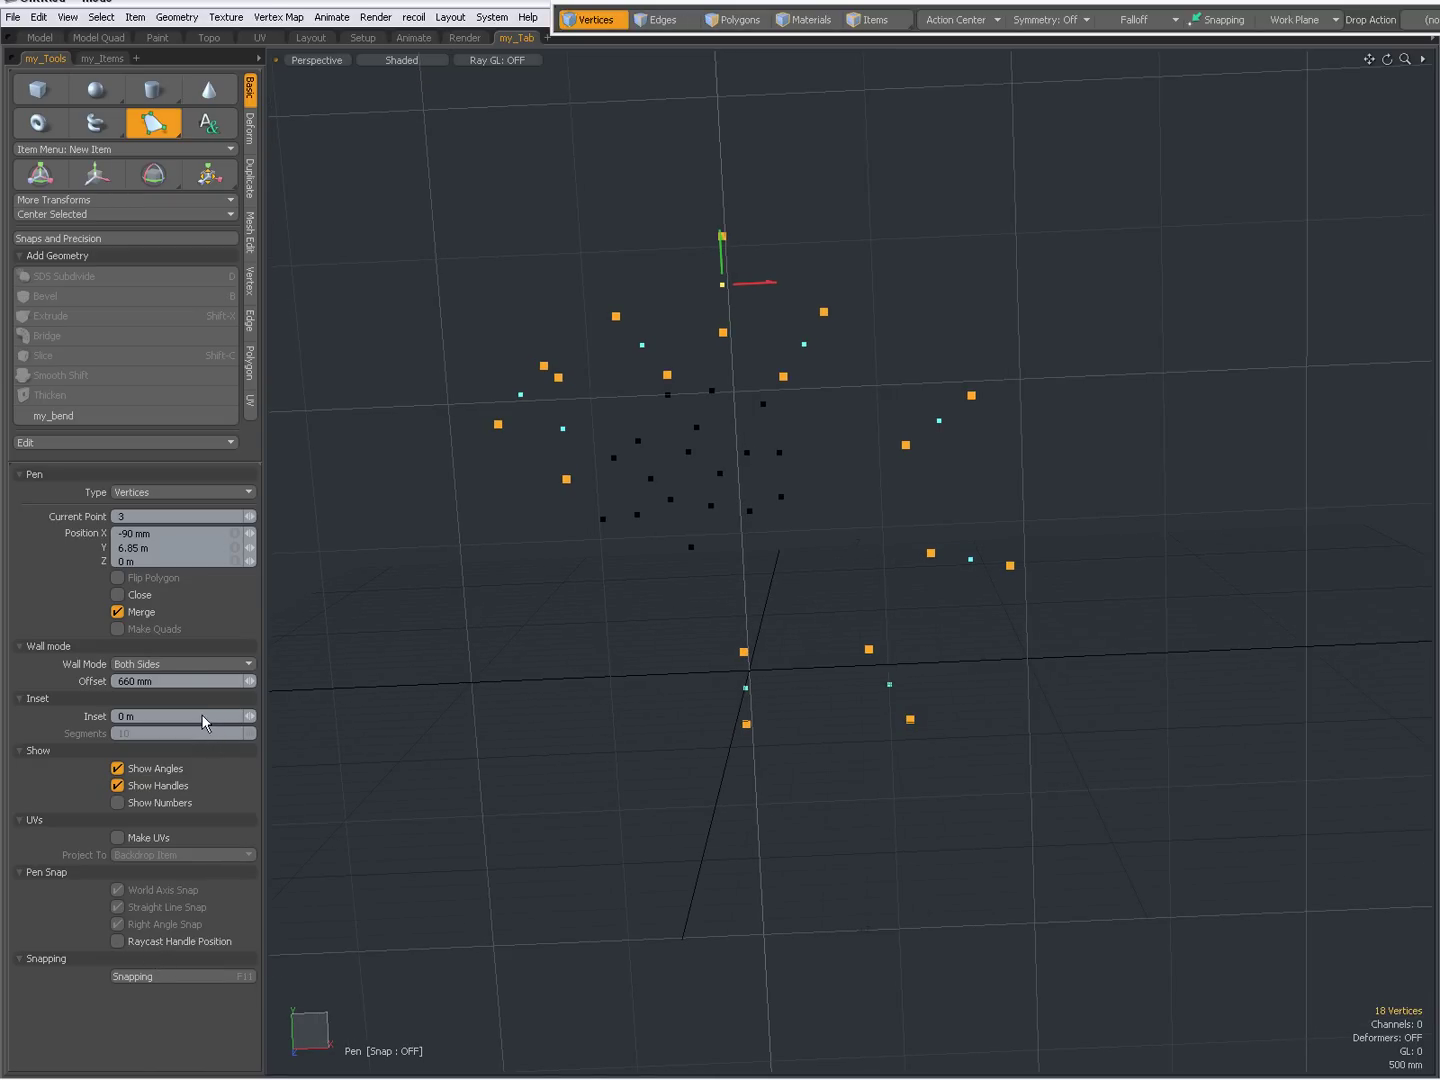
Set the Inset of the walled vertices to 25 mm and inspect the rounded corner points up close
click(112, 715)
text(25mm)
key(Return)
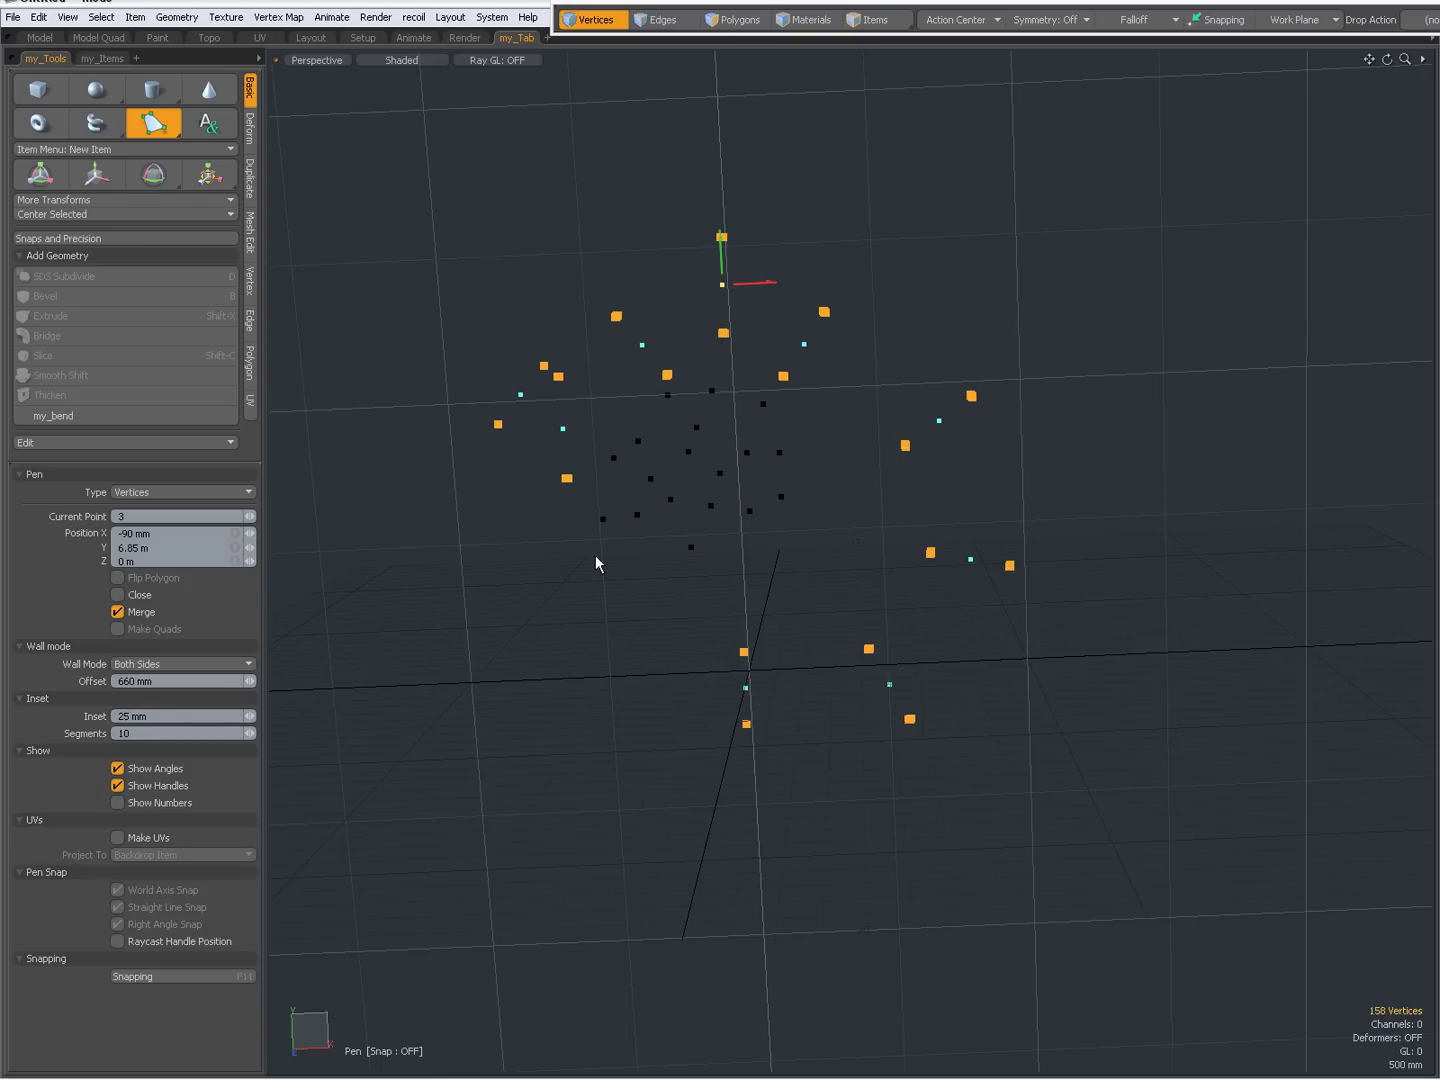
ctrl+alt+drag(618, 314, 1005, 434)
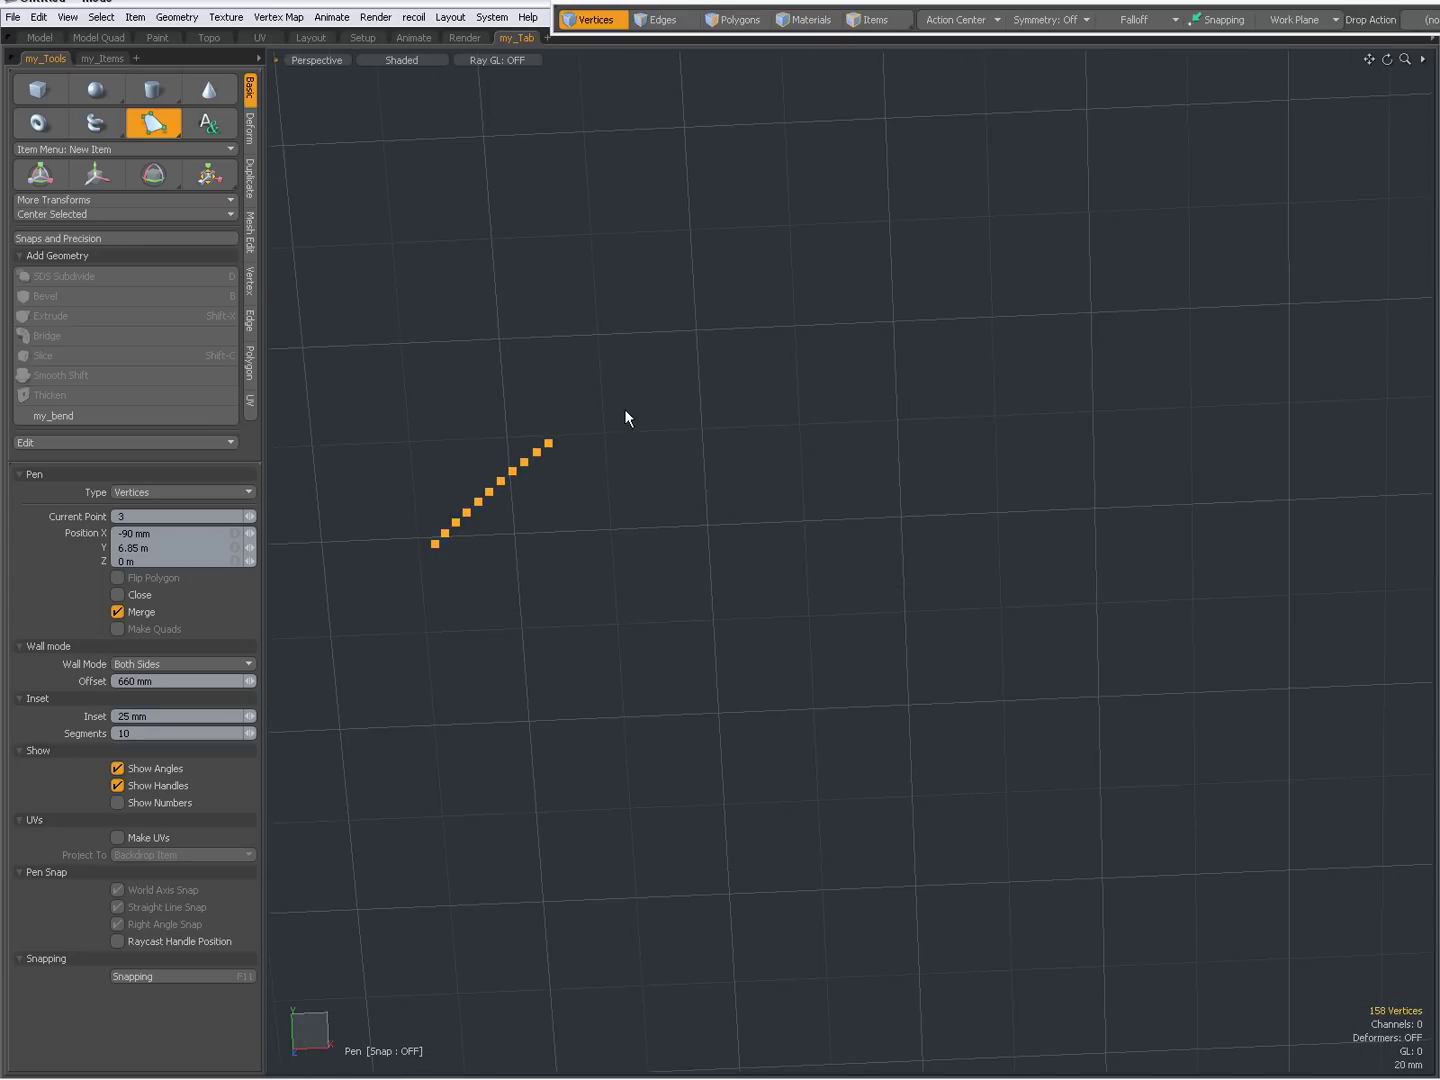
scroll(505, 556, down, 10)
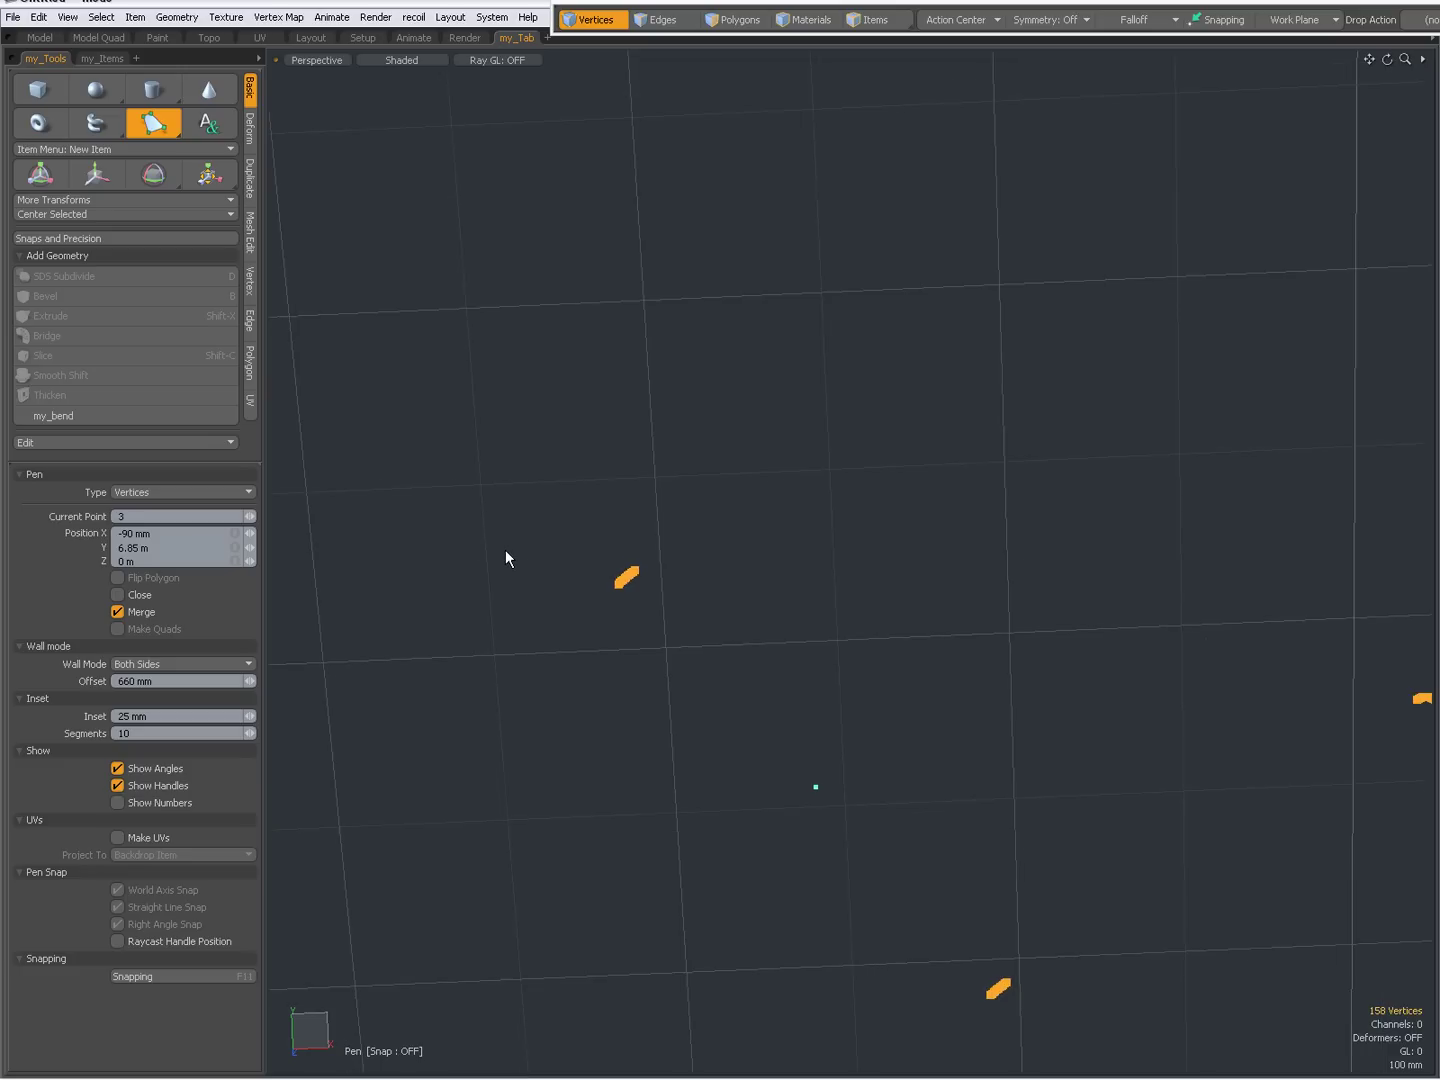
alt+shift+drag(358, 711, 354, 590)
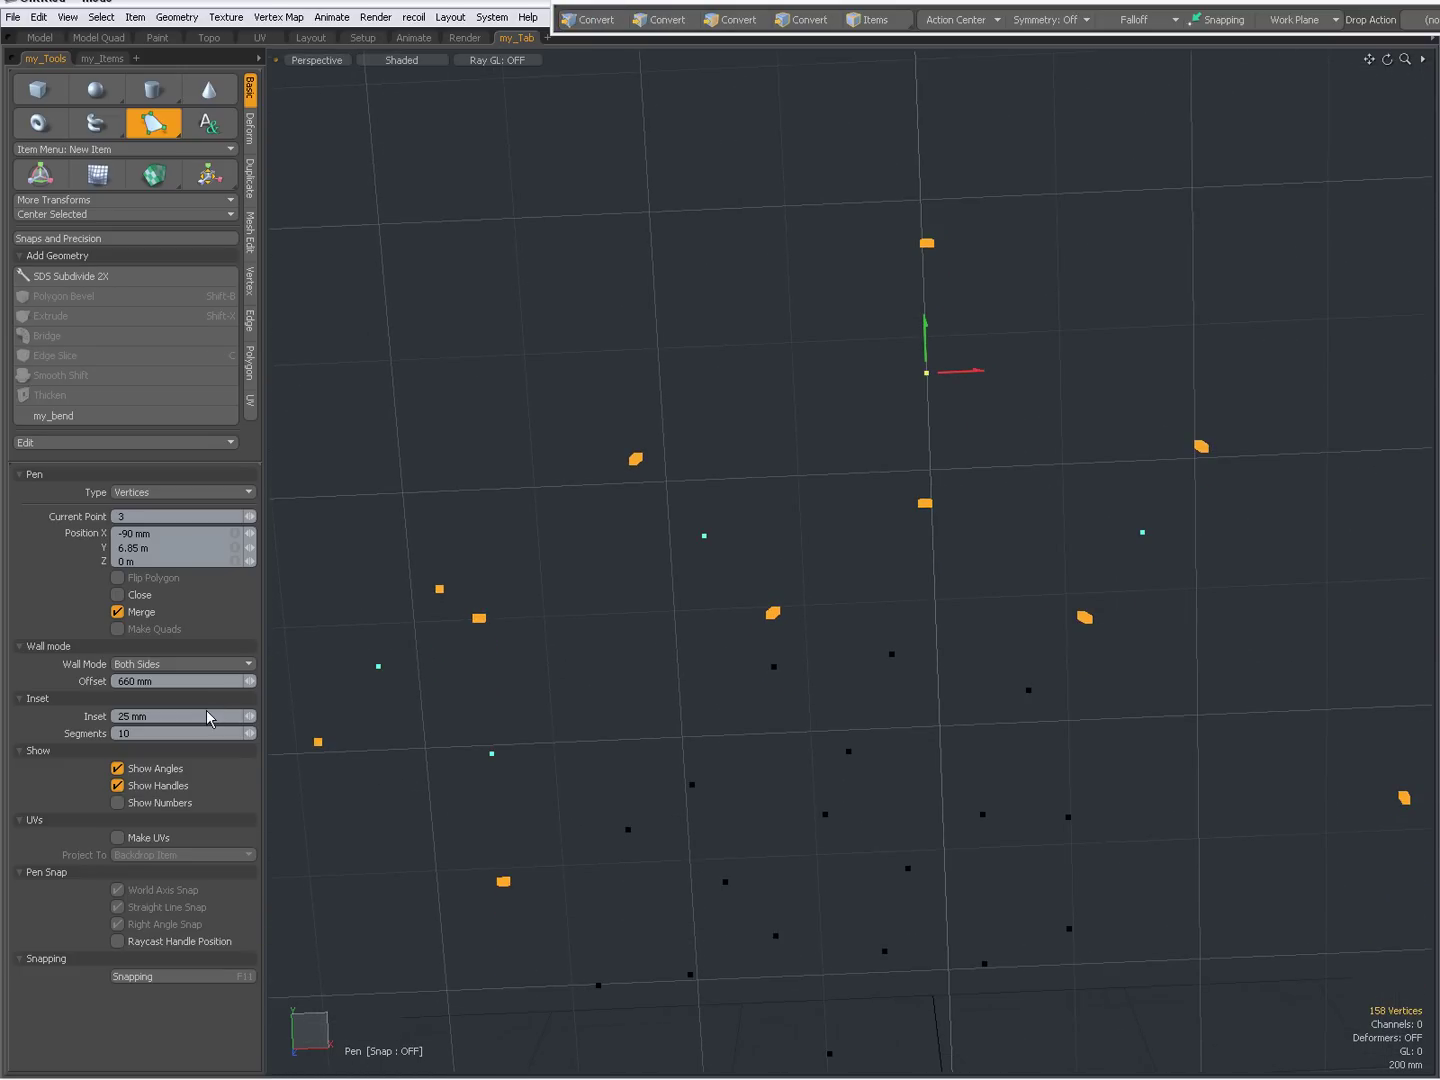
Increase the Inset of the walled vertices to 100 mm
drag(151, 716, 104, 705)
text(100)
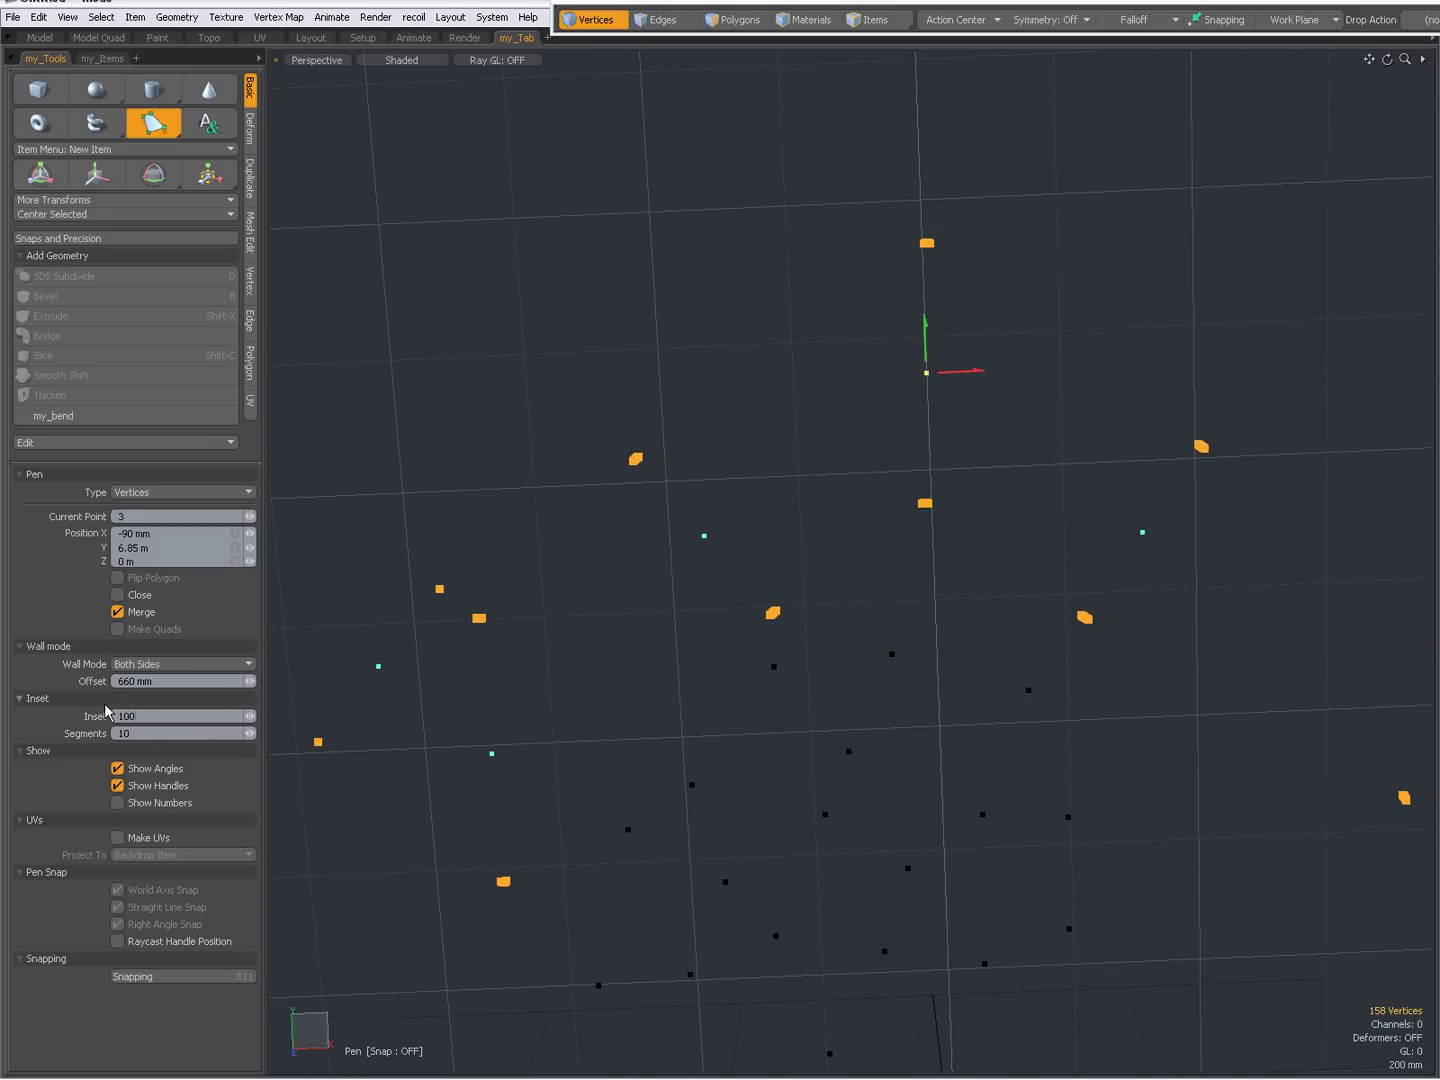
key(Return)
scroll(932, 671, down, 3)
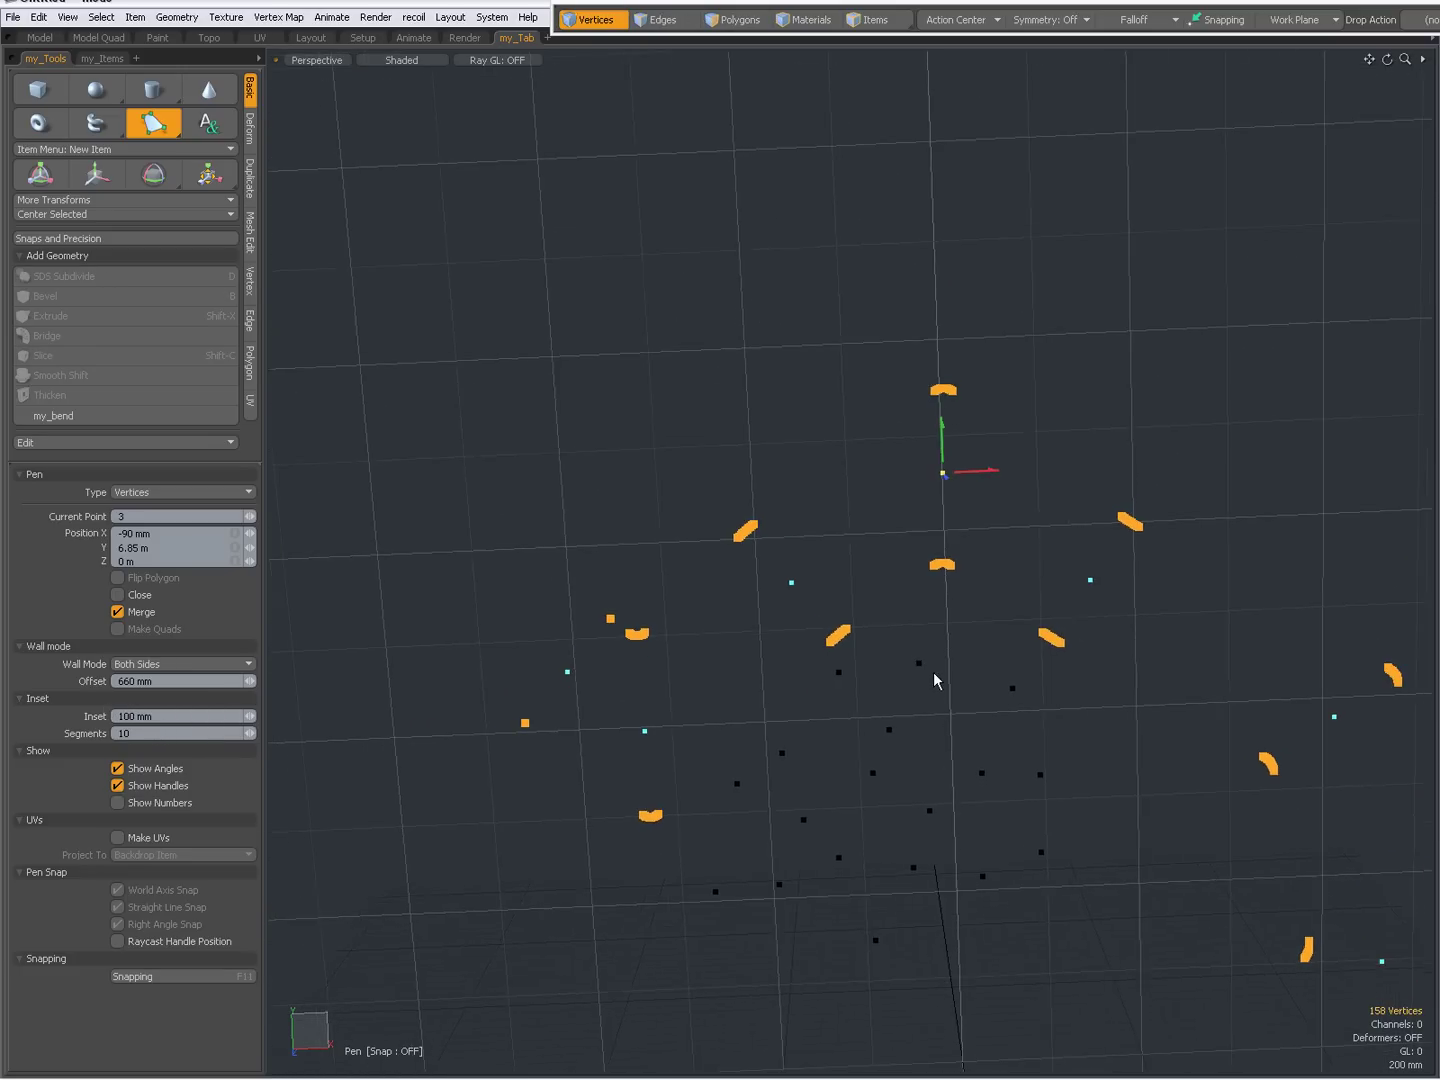
alt+shift+drag(936, 504, 819, 443)
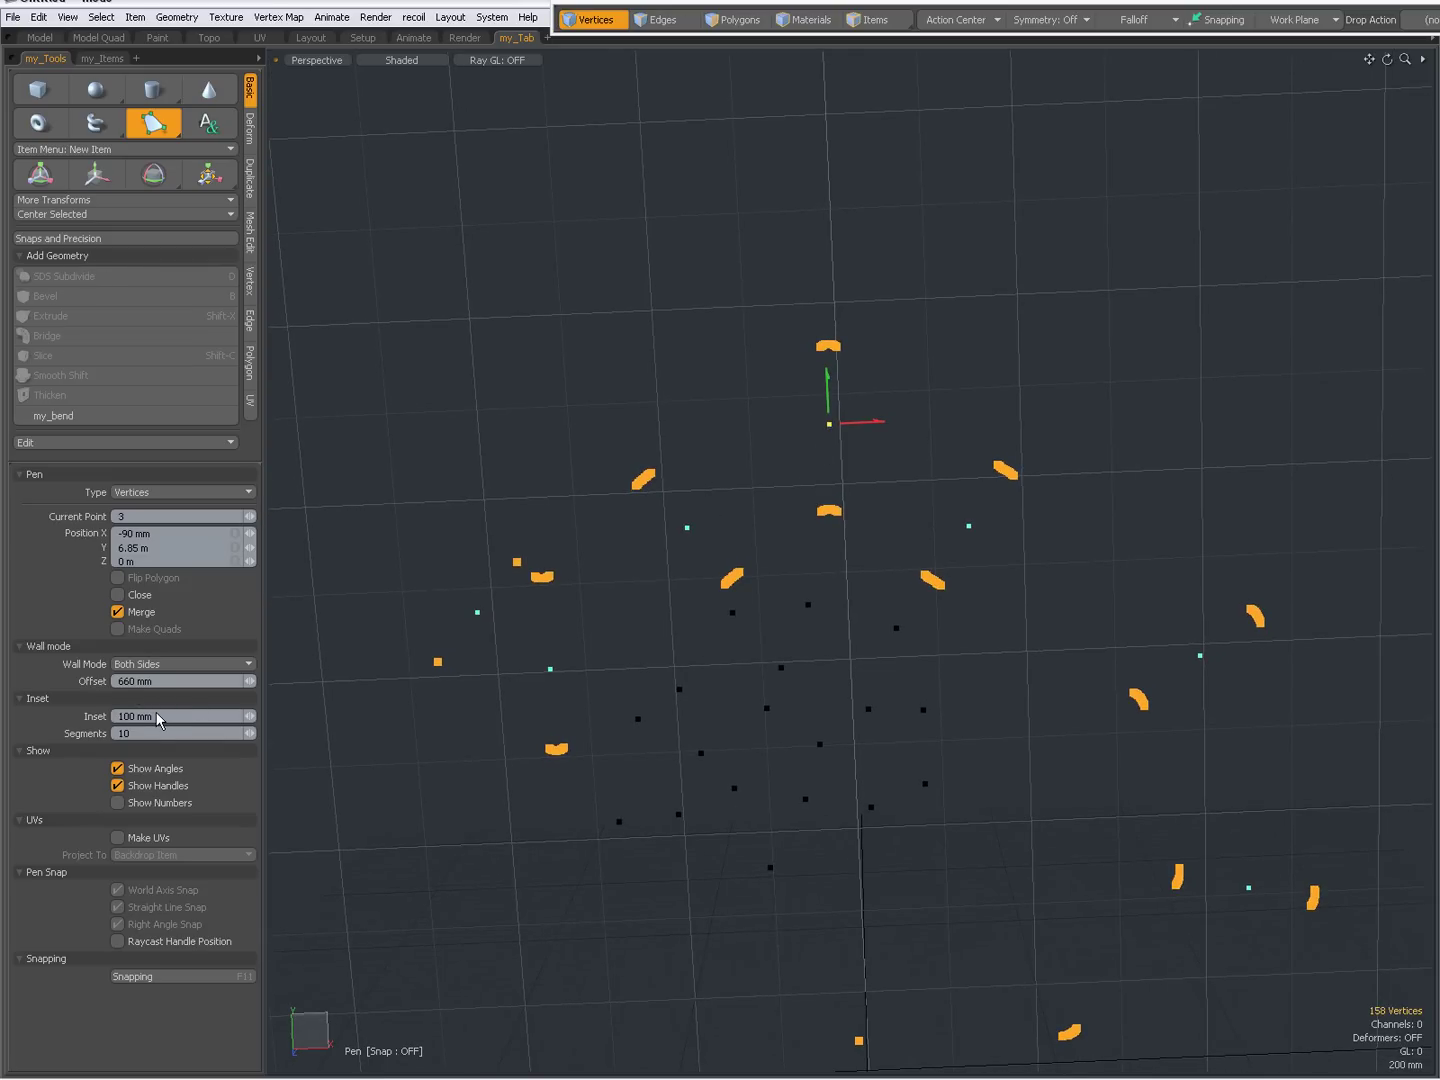
Set the Inset of the walled vertices to 250 mm, keeping 10 segments
drag(155, 712, 81, 700)
text(250m)
key(Return)
scroll(861, 675, down, 3)
alt+shift+drag(813, 665, 716, 568)
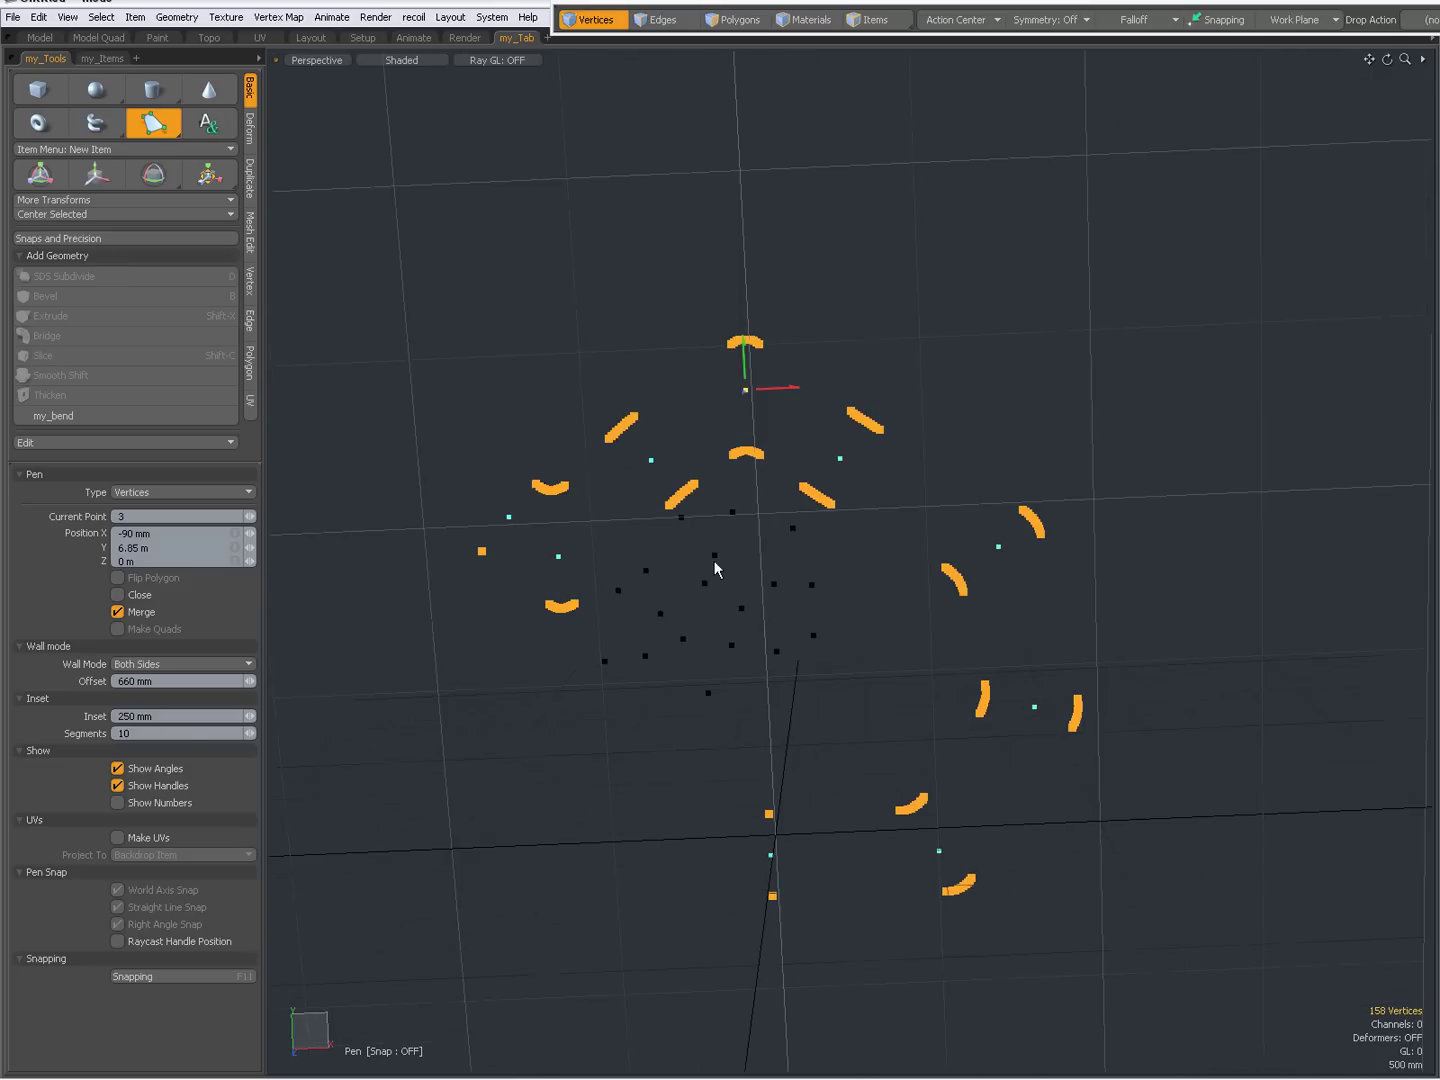
Move the three walled vertices right of the top one to X 1.96, Y 6.33 m; X 4.04, Y 4.48 m; and X 4.14, Y 1.95 m
drag(842, 459, 886, 419)
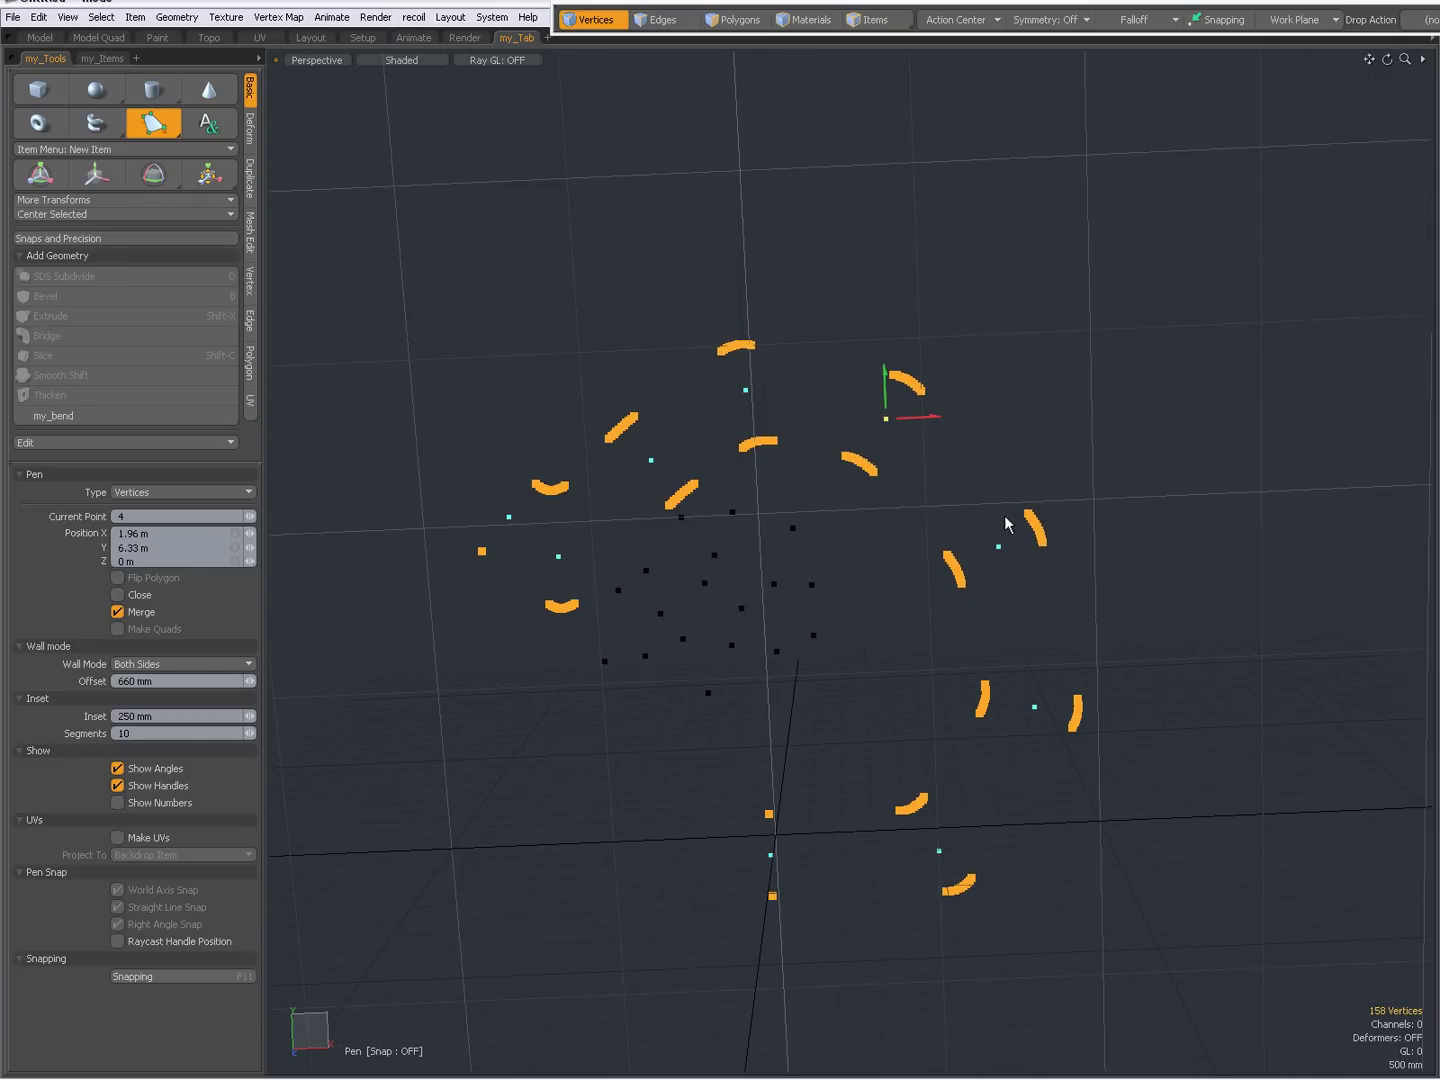
drag(1003, 554, 1031, 540)
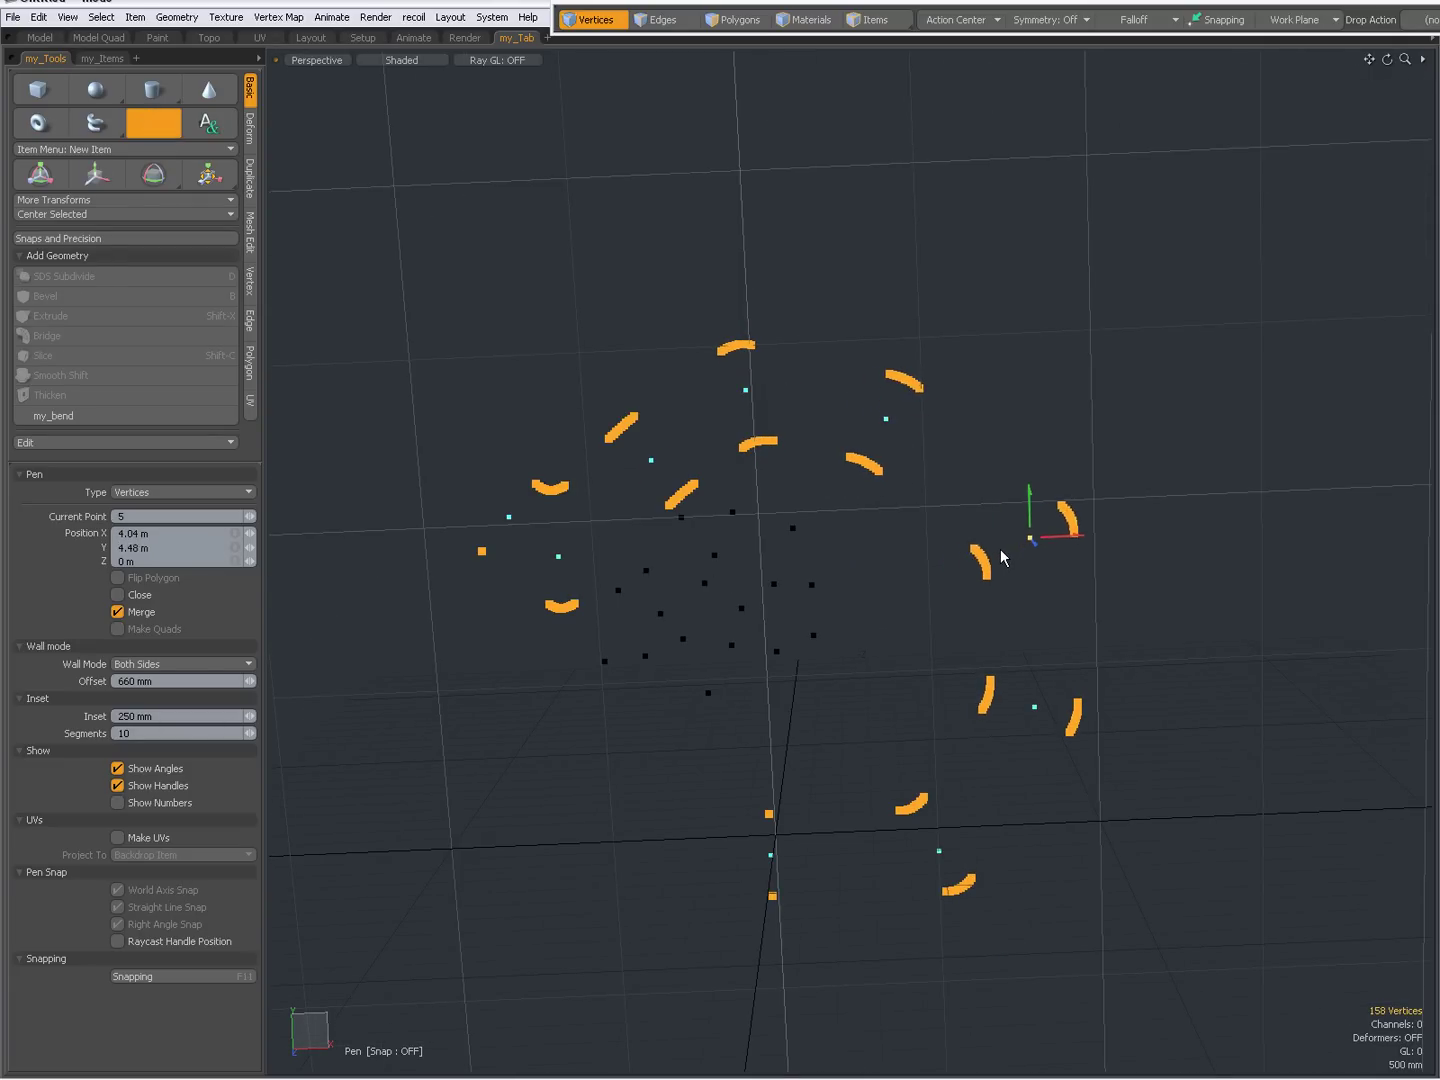
click(1039, 711)
key(space)
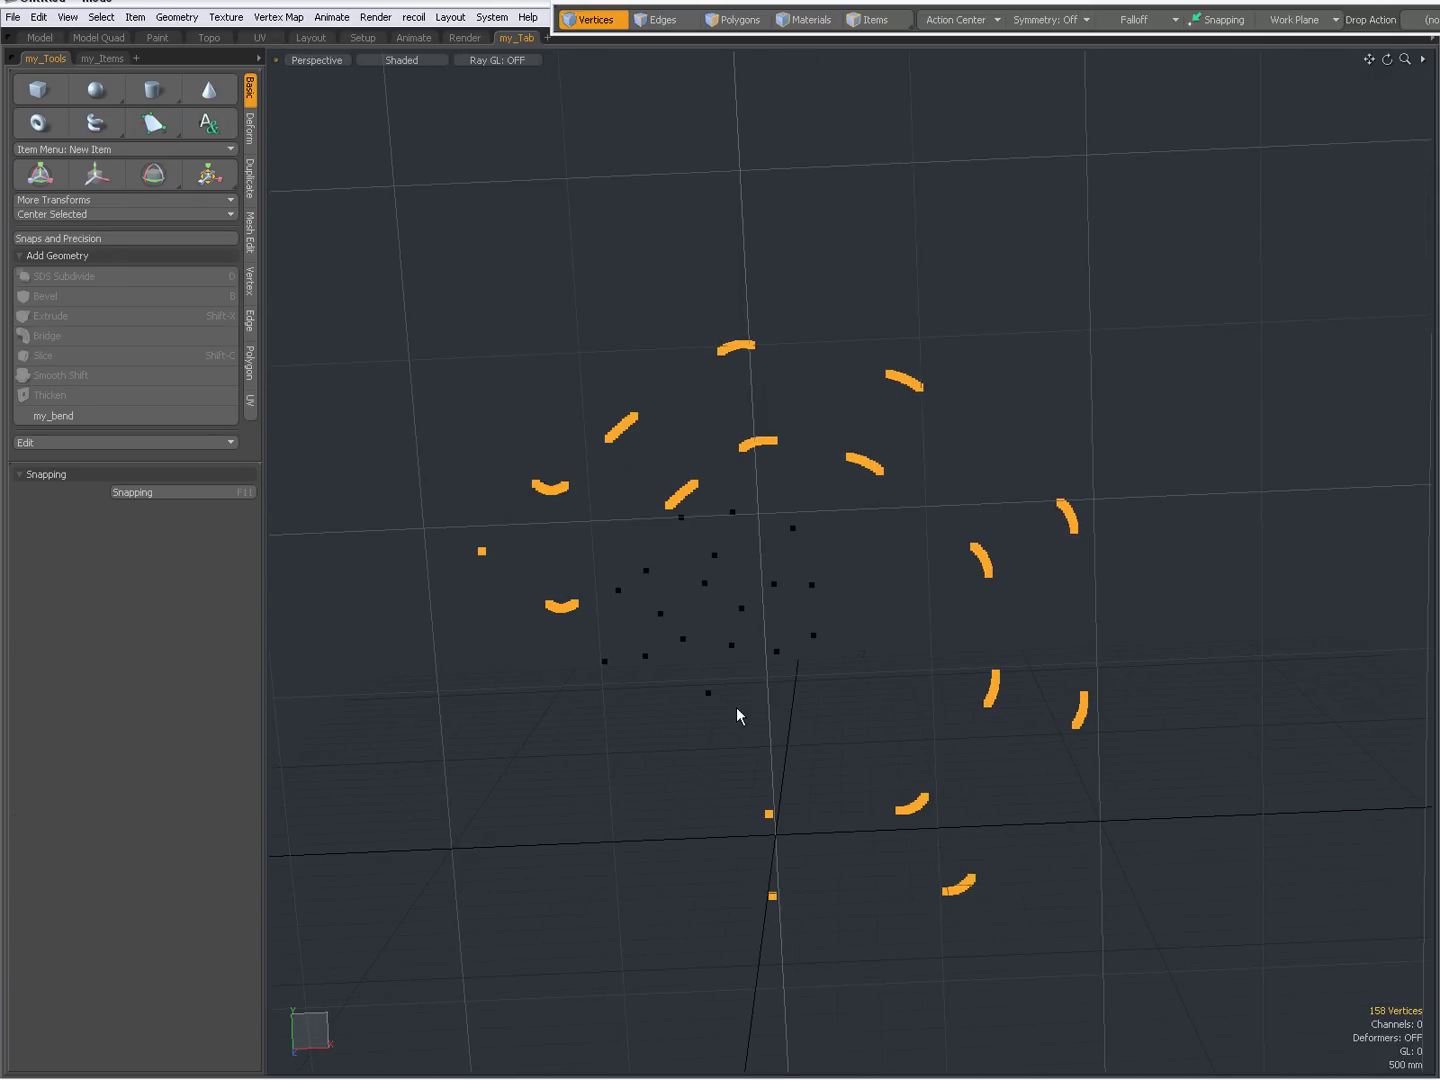
Clear the vertex selection and lasso-select every vertex, including the central cluster
click(722, 714)
scroll(773, 391, down, 3)
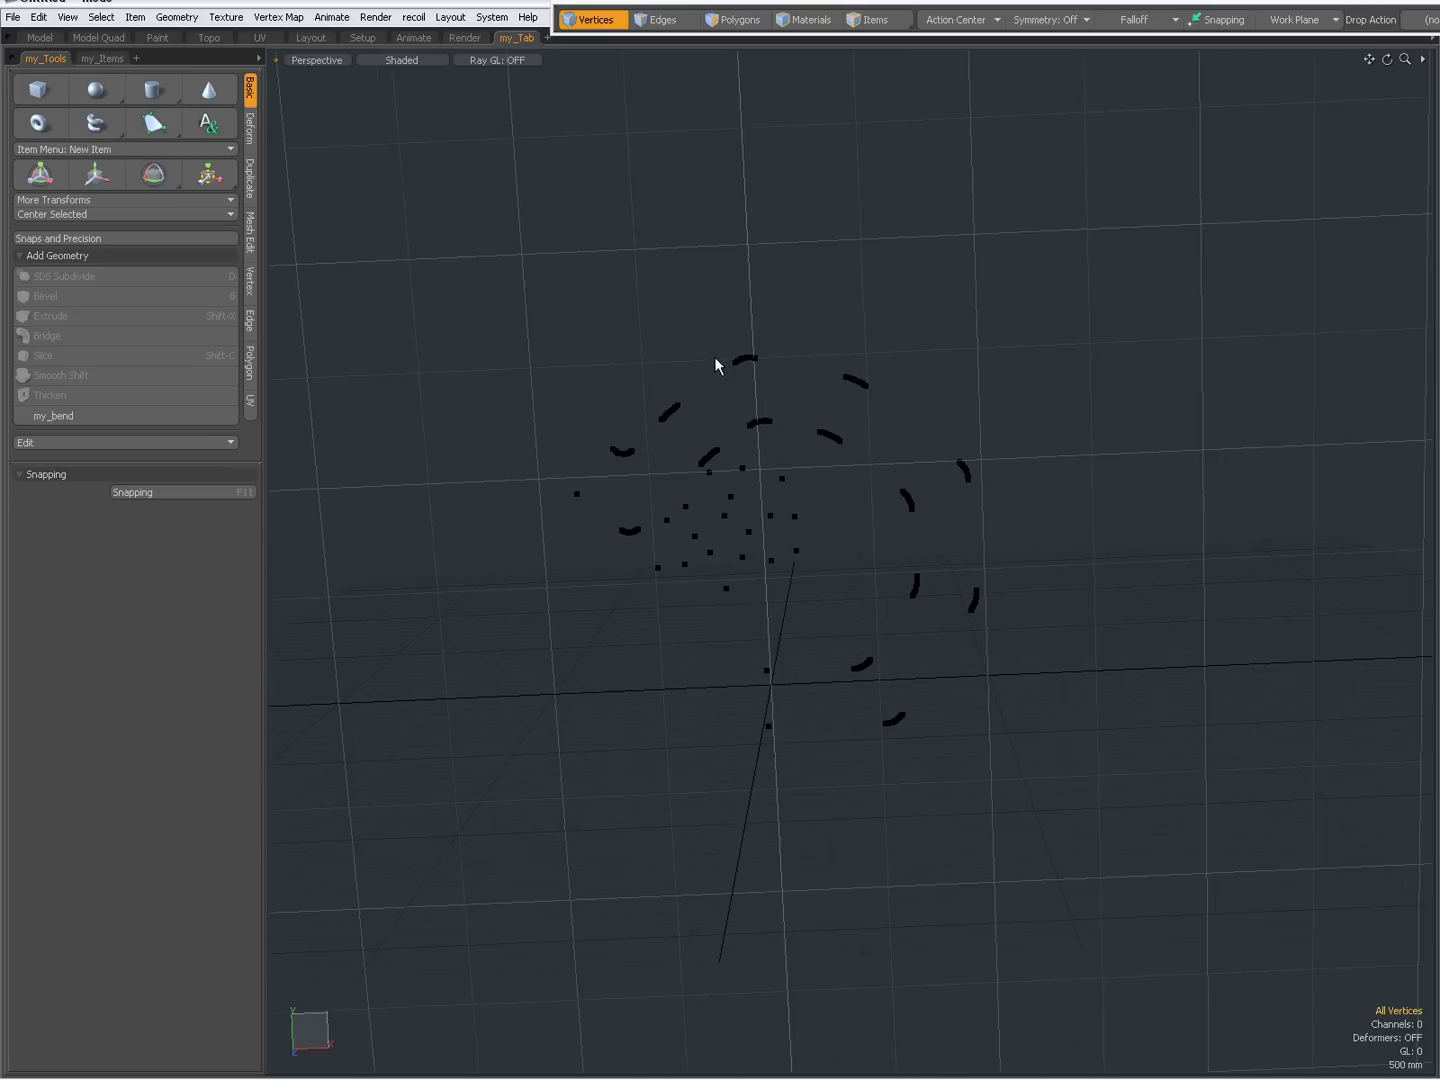
mouse_move(759, 256)
right_down()
mouse_move(535, 720)
mouse_move(1195, 424)
mouse_move(1004, 535)
right_up()
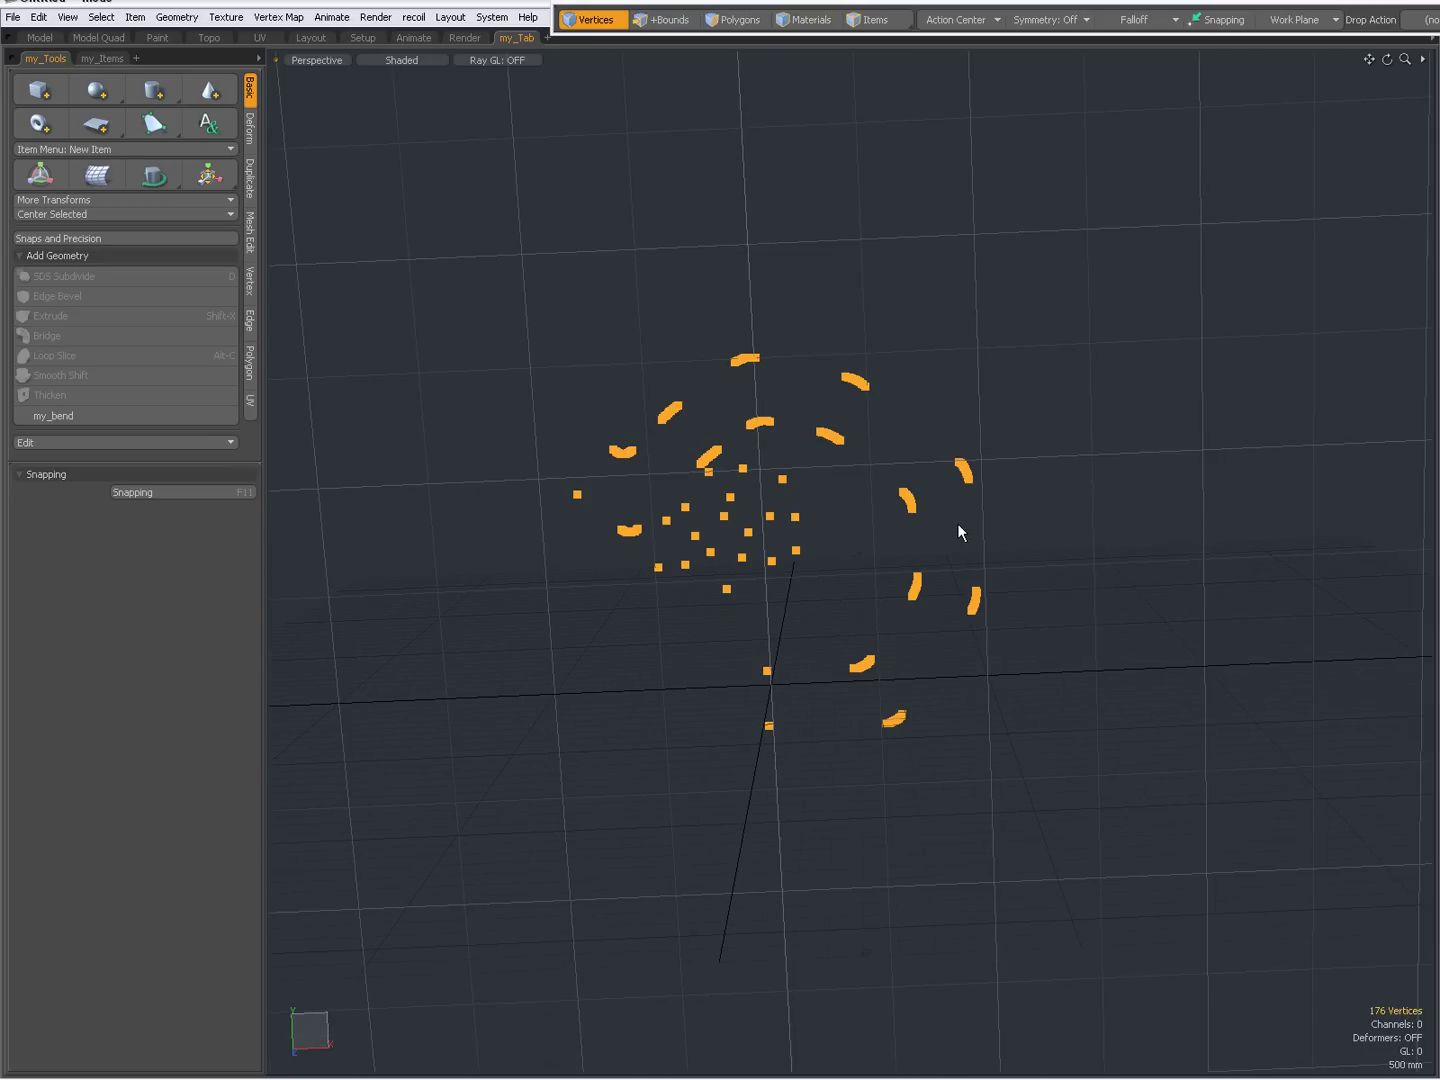
alt+drag(957, 524, 714, 545)
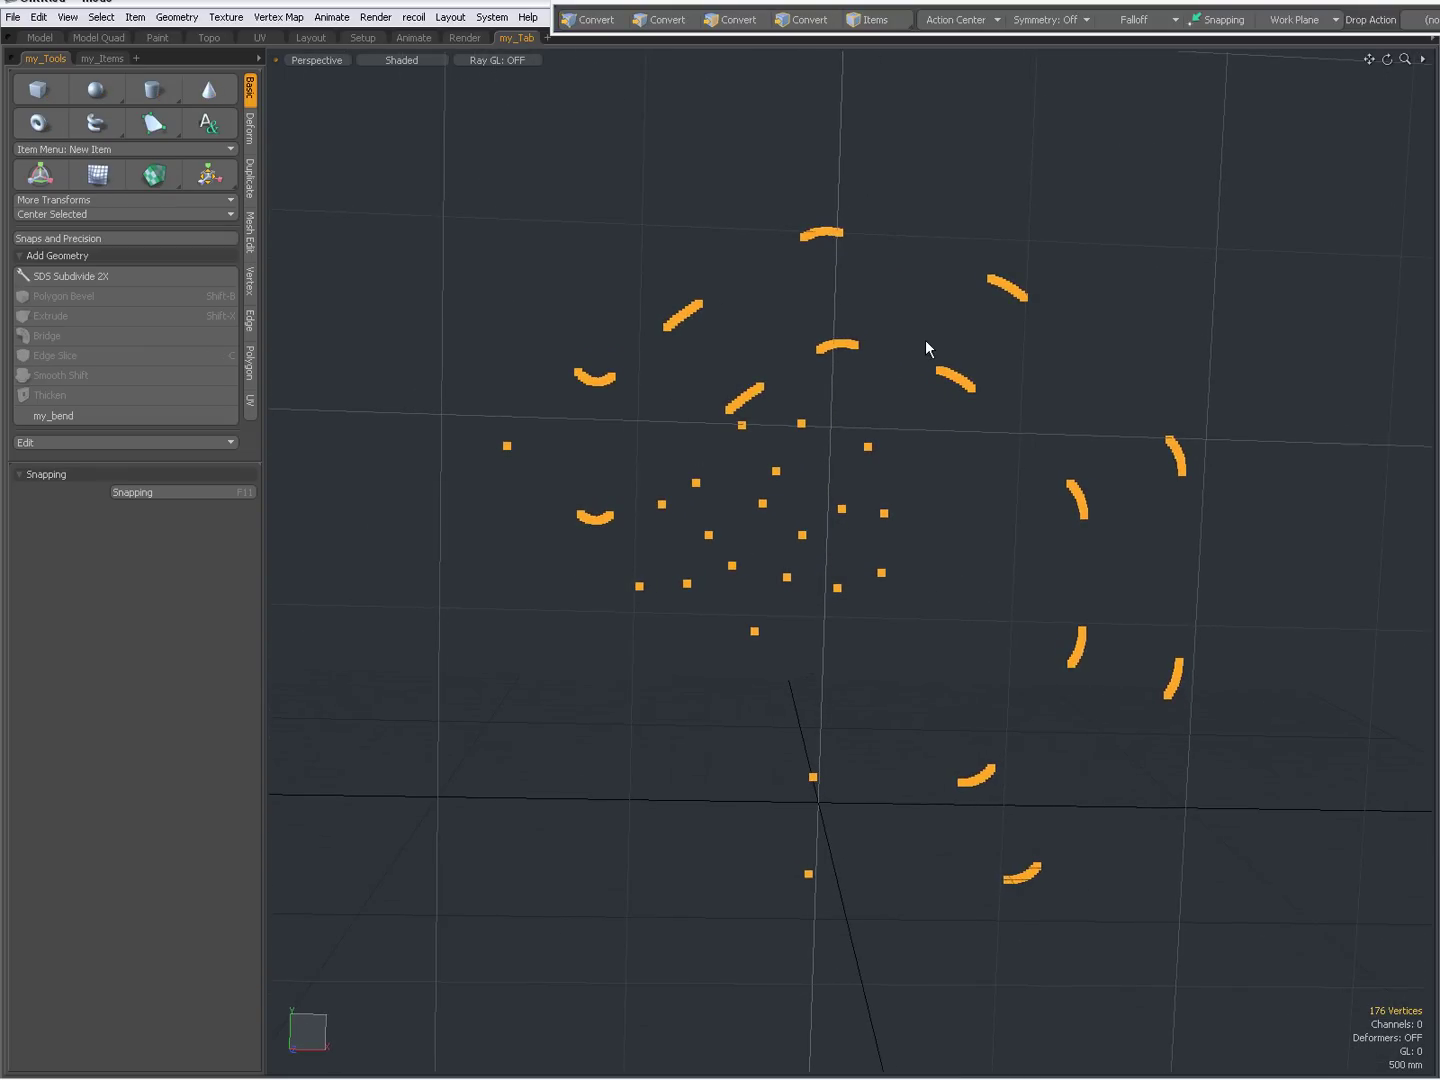
alt+drag(823, 581, 789, 556)
Restart the Pen tool and open its choice of geometry types
click(158, 130)
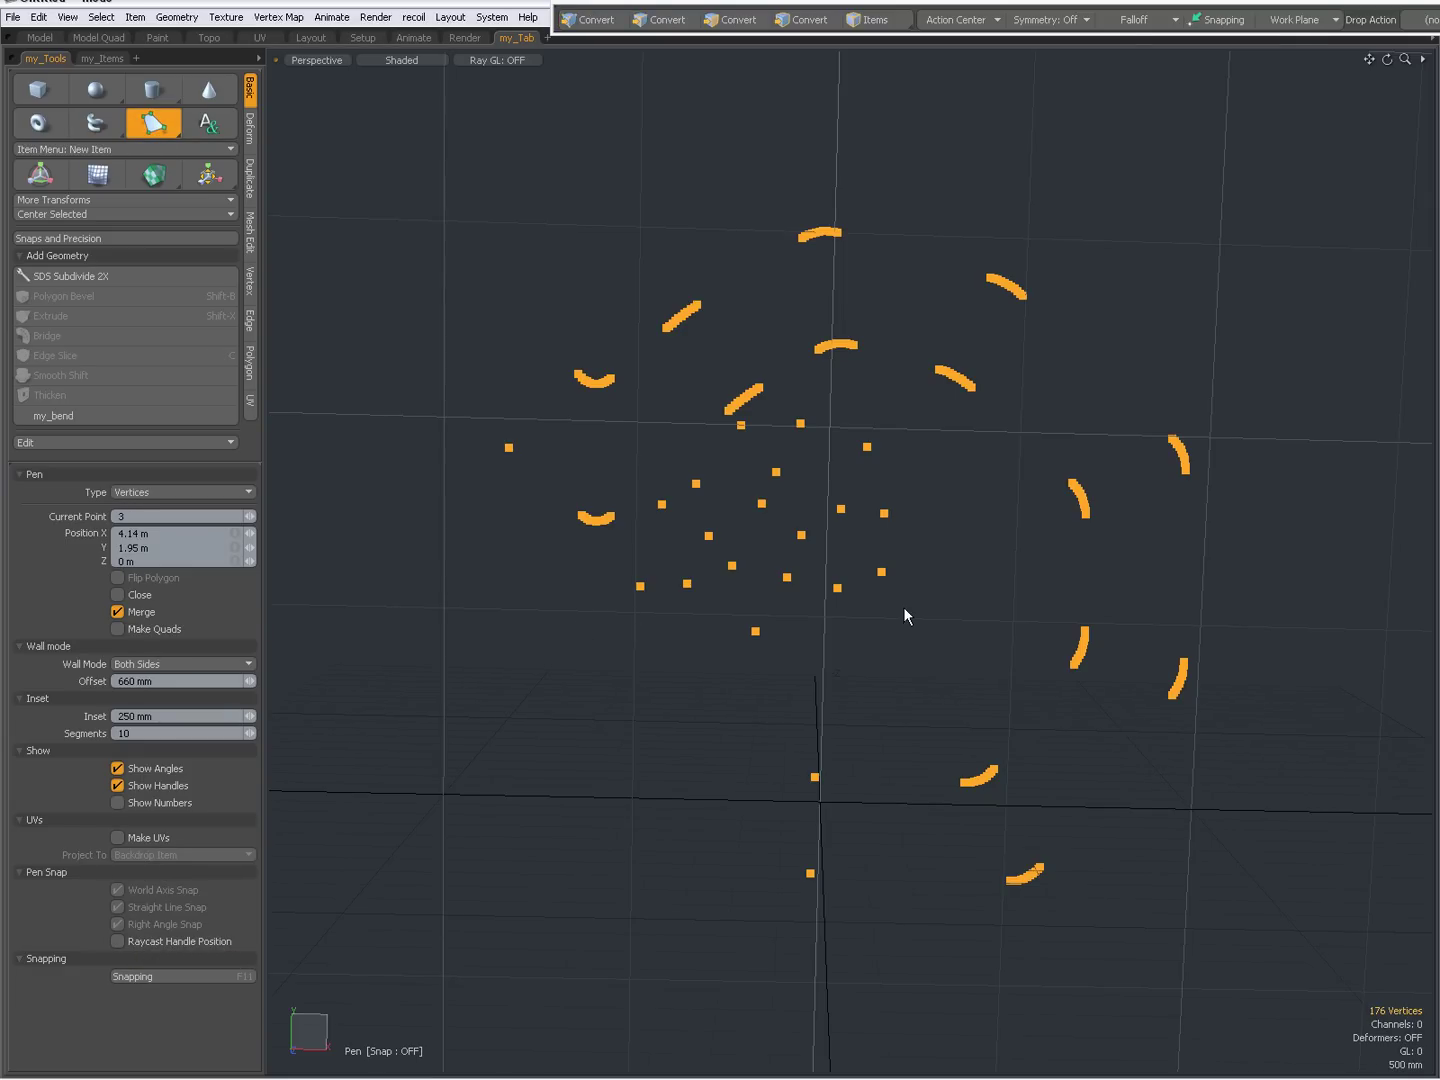
alt+drag(906, 611, 811, 602)
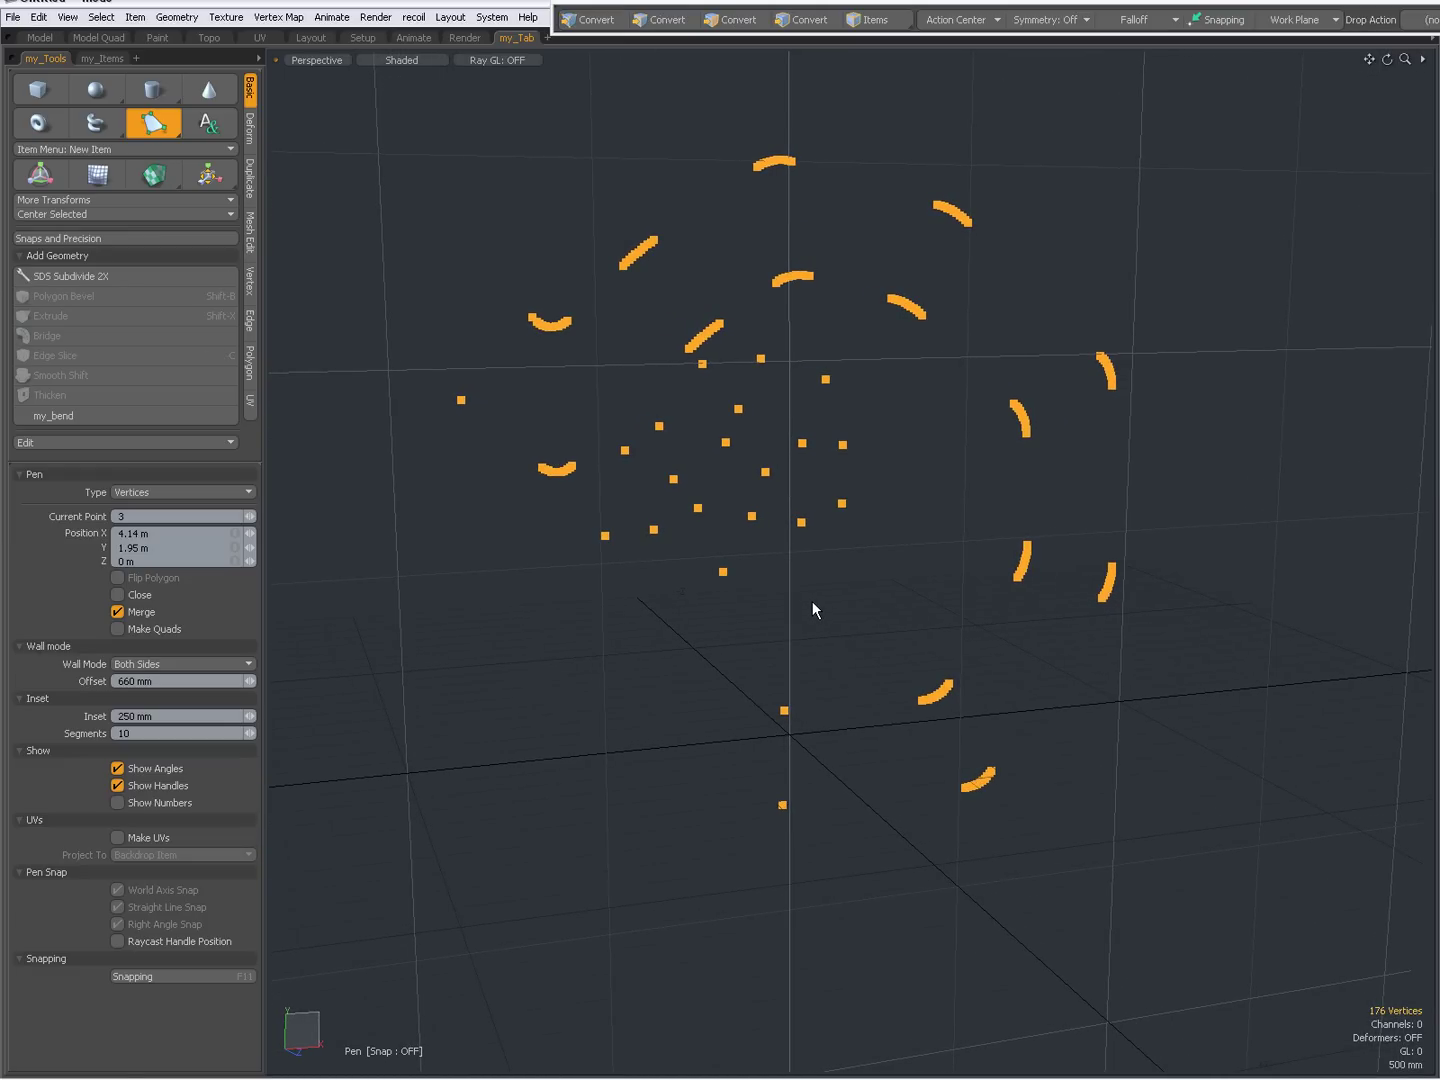
click(236, 491)
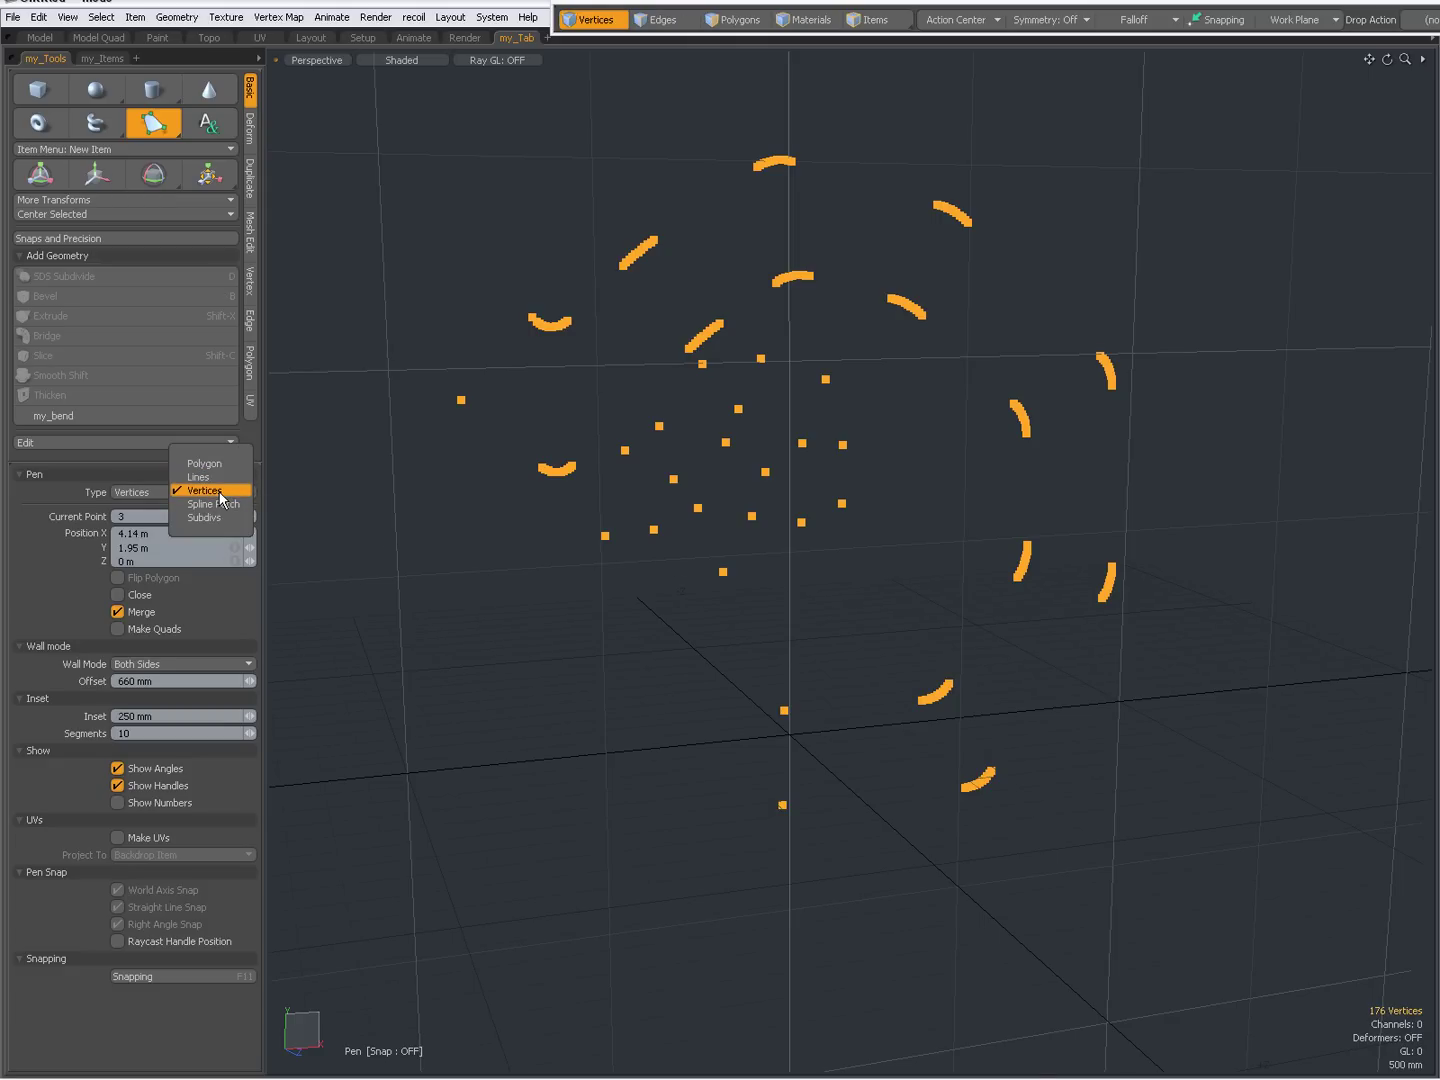